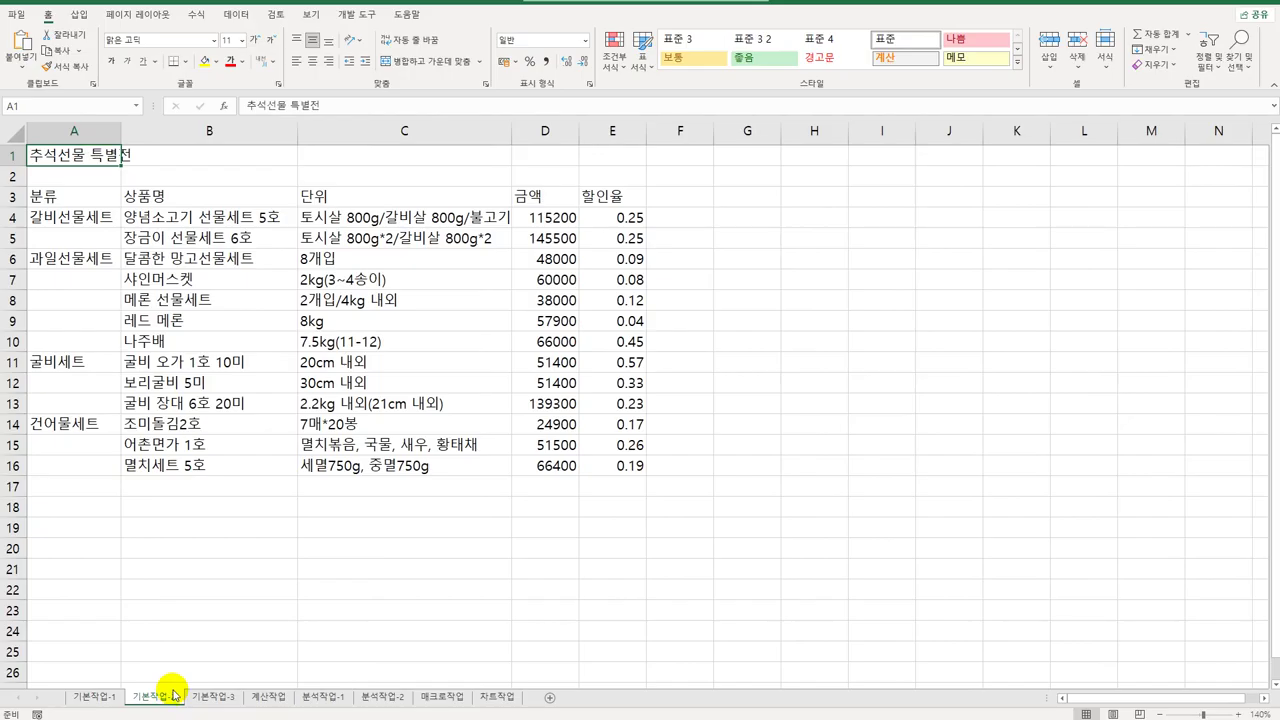
- Merge and center the title across A1:E1 and set its font to HY견고딕
drag(25, 157, 602, 156)
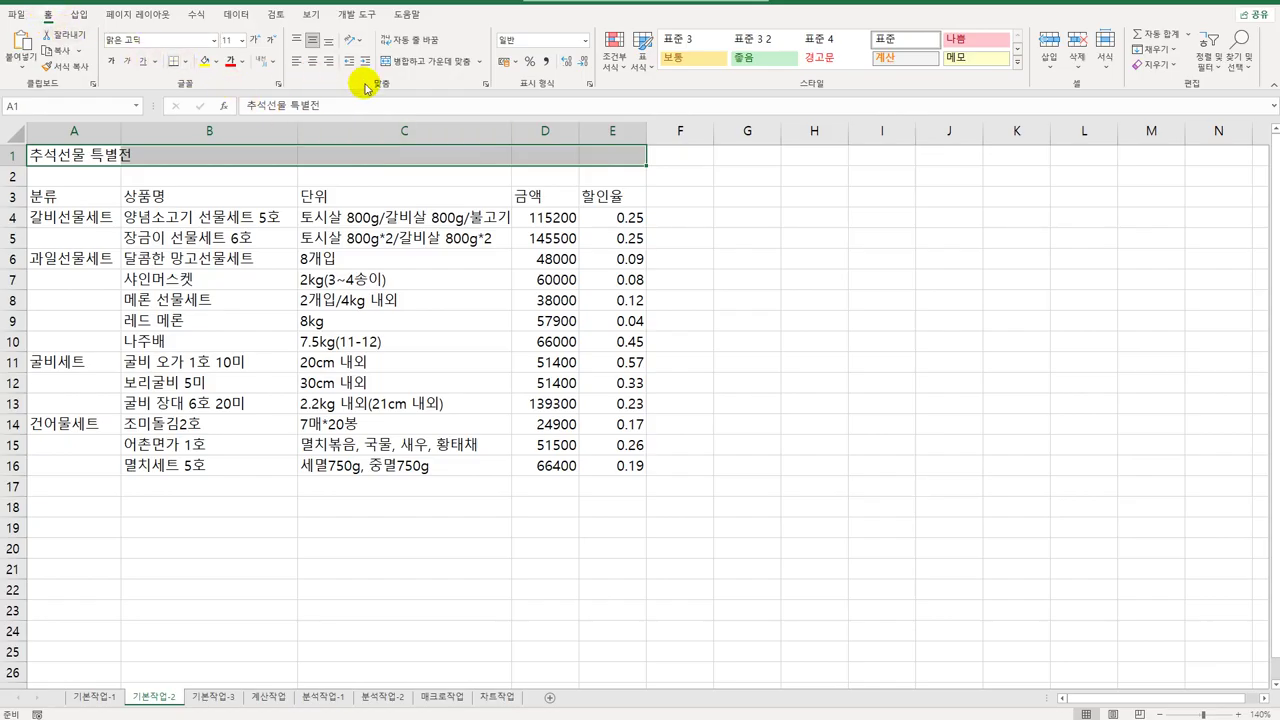
click(430, 63)
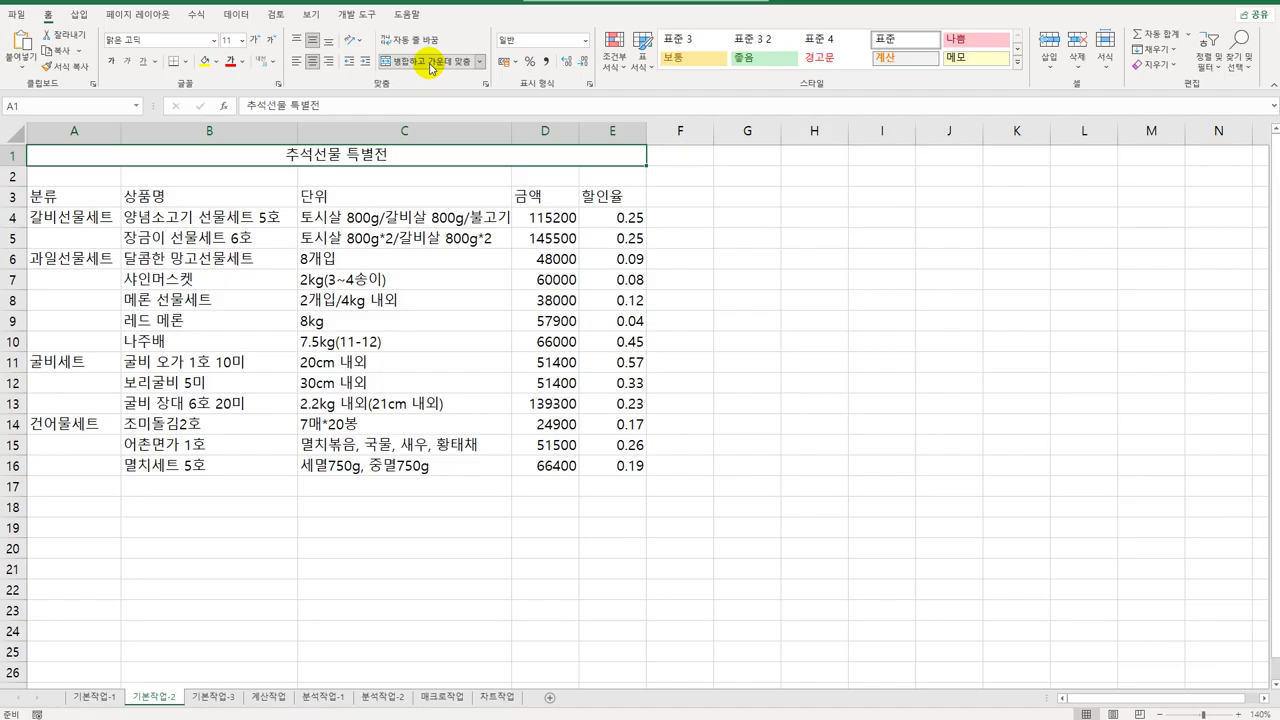
click(213, 41)
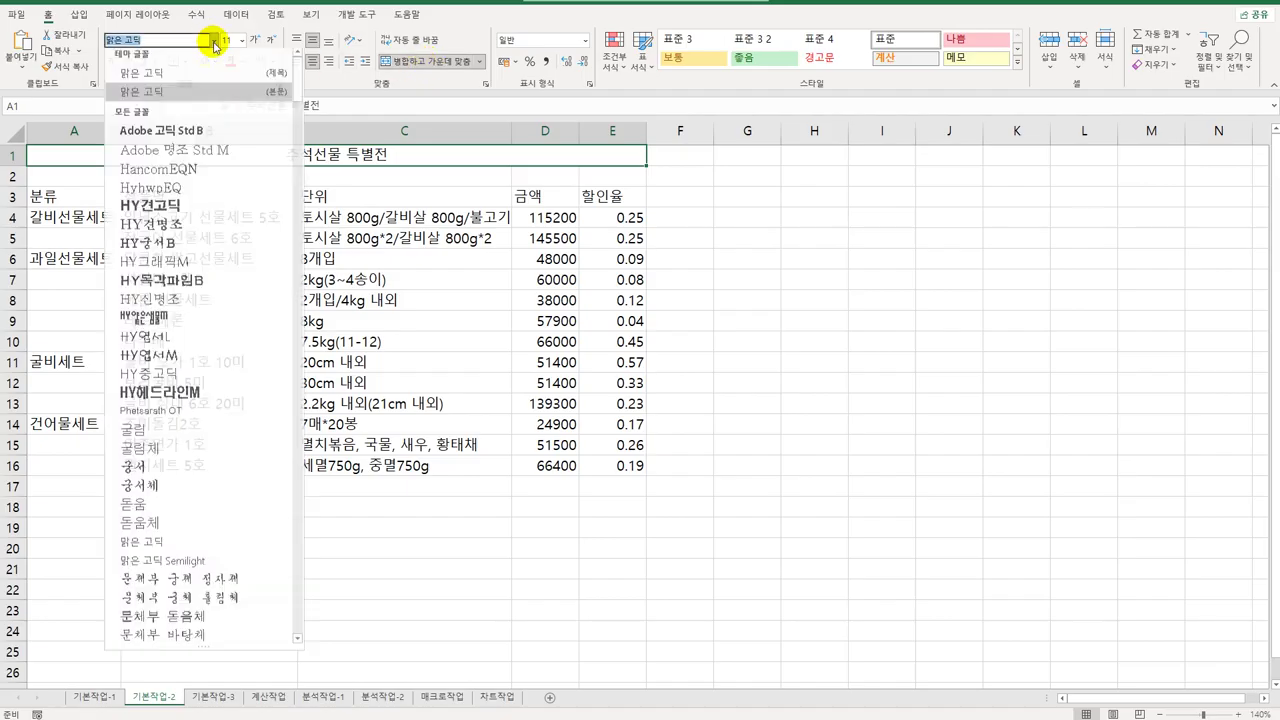
click(184, 216)
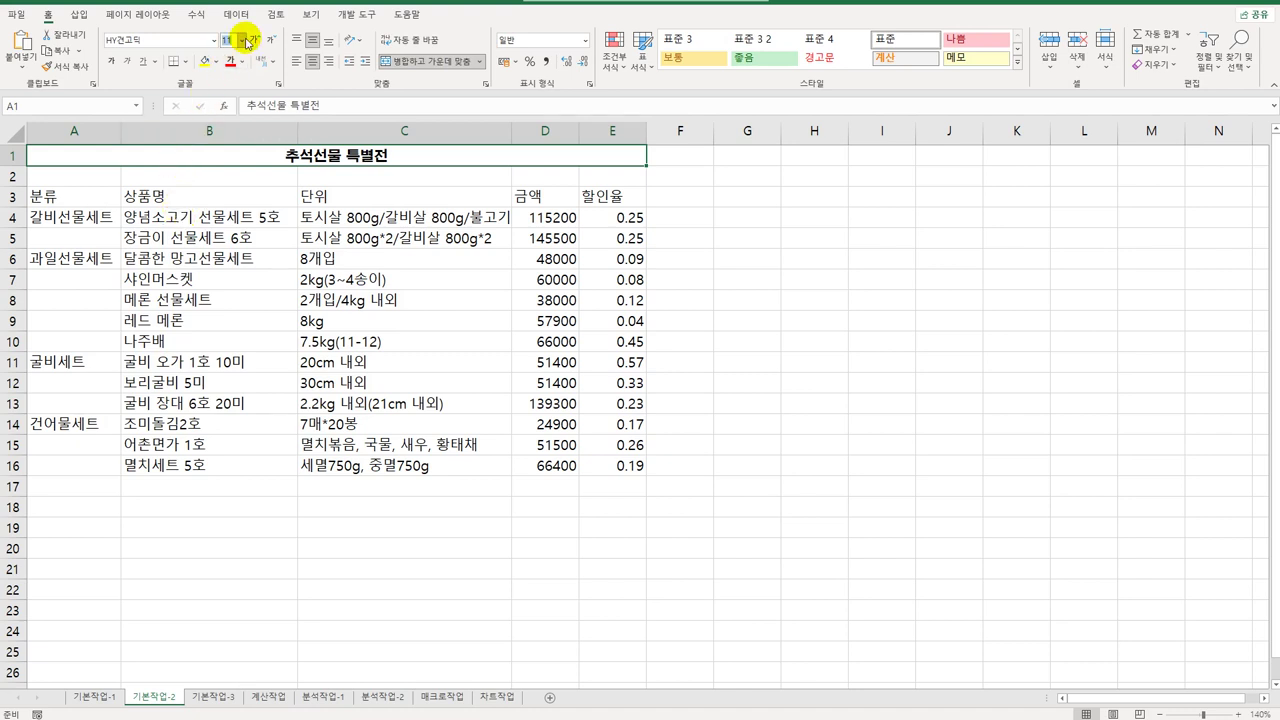
- Set the title in A1 to font size 20 and the standard orange font color
click(242, 41)
click(238, 195)
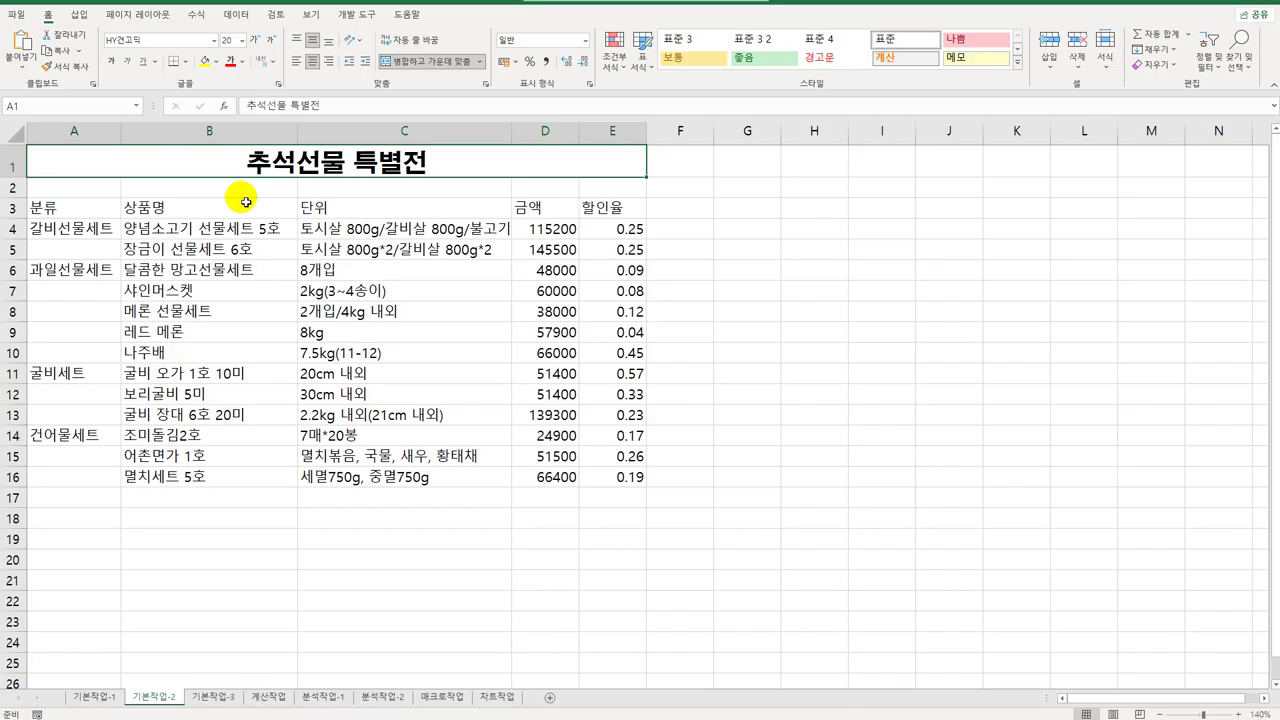
click(242, 62)
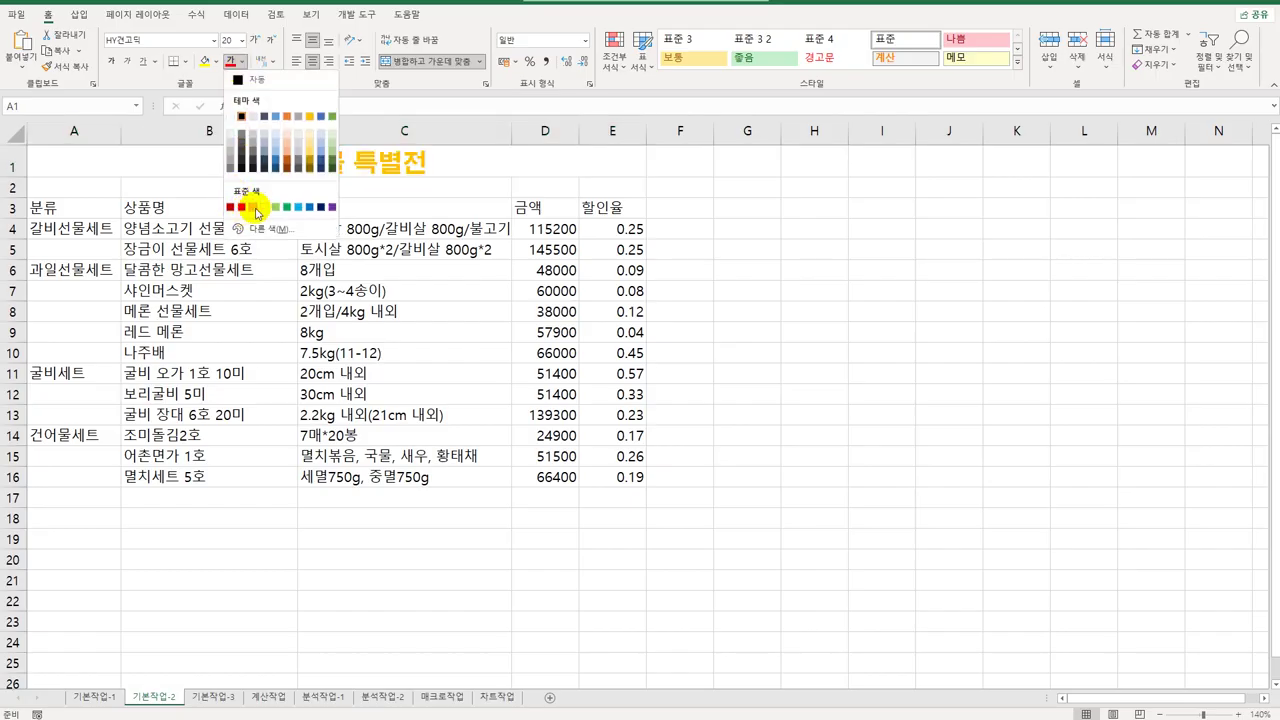
click(256, 208)
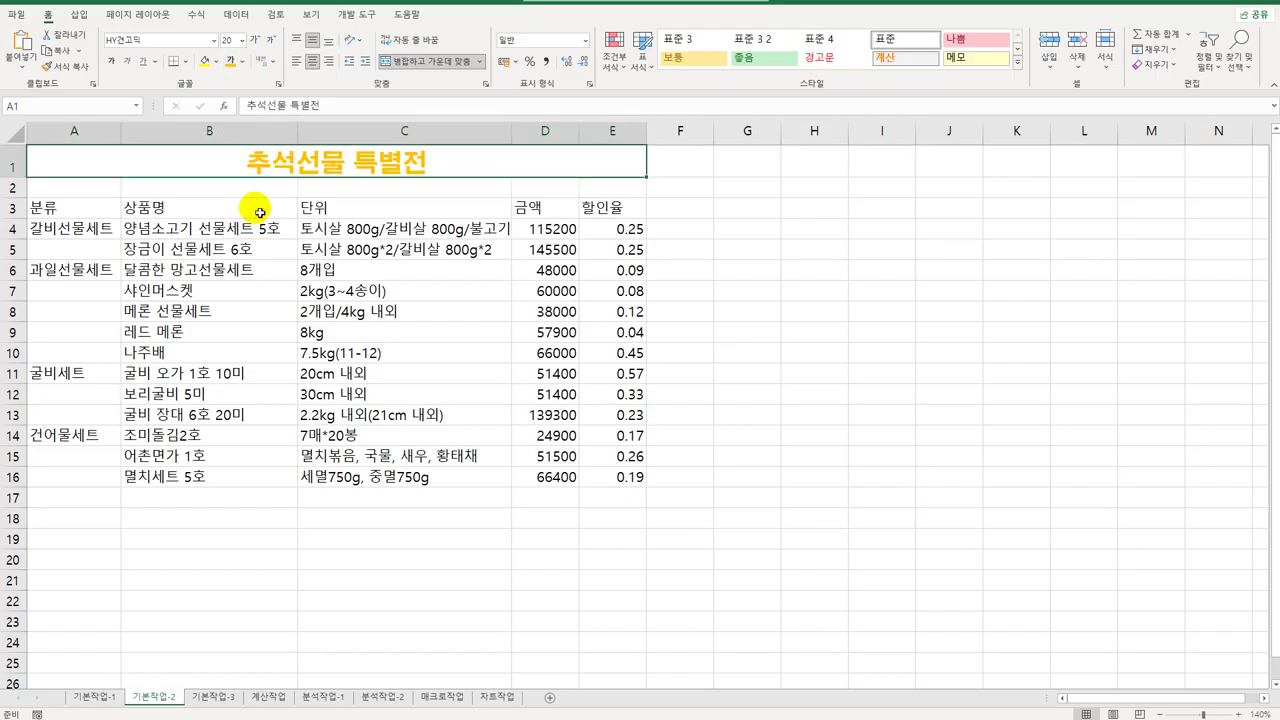
- Set the height of row 1 to 30
click(24, 168)
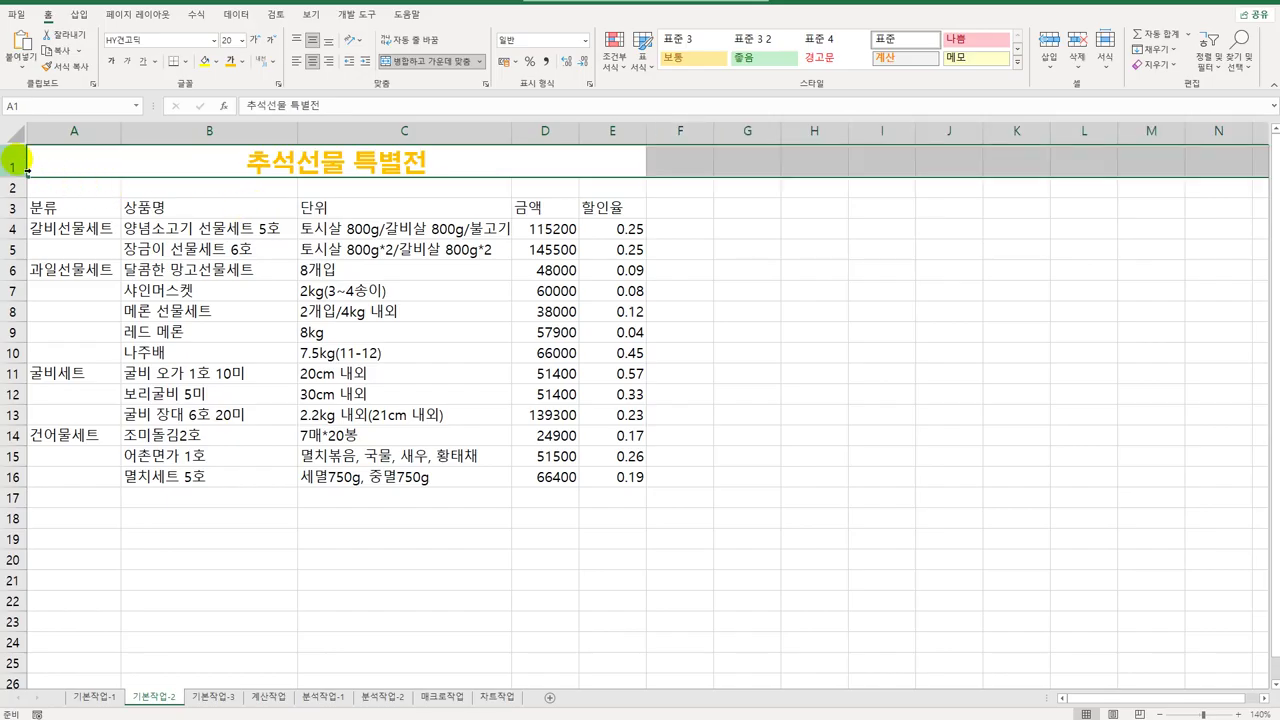
right_click(26, 170)
click(77, 328)
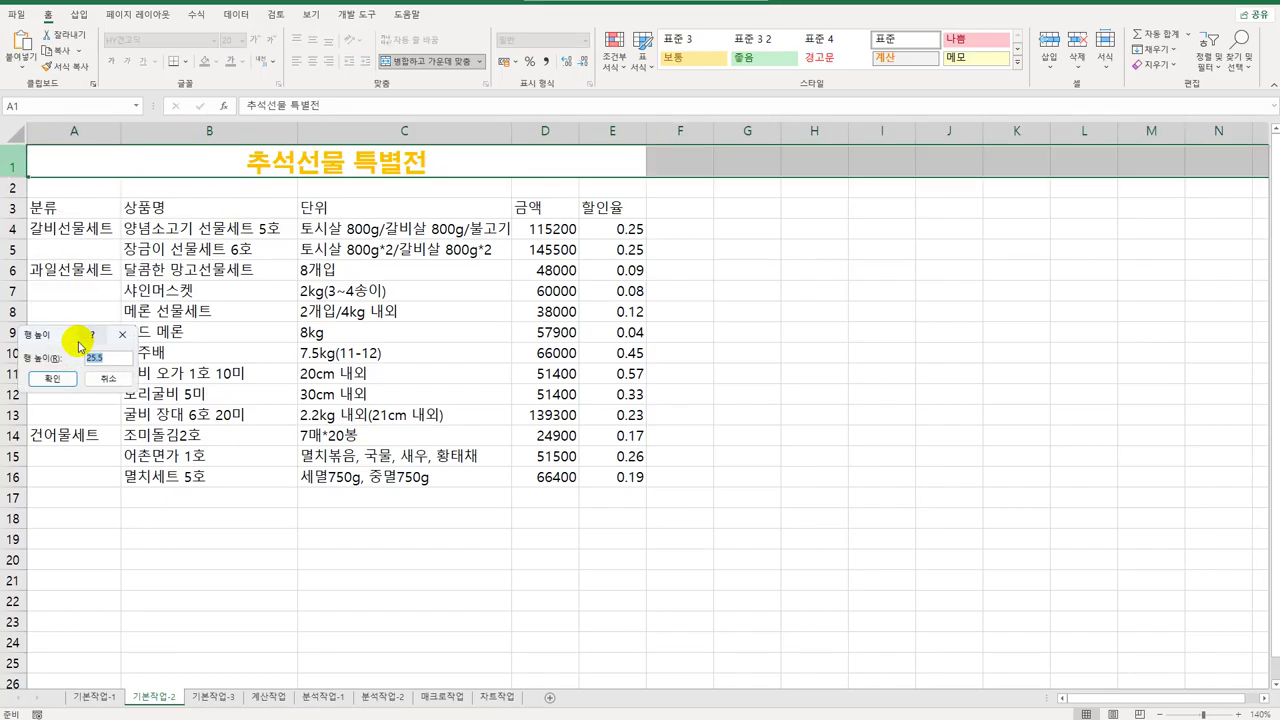
text(30)
key(Return)
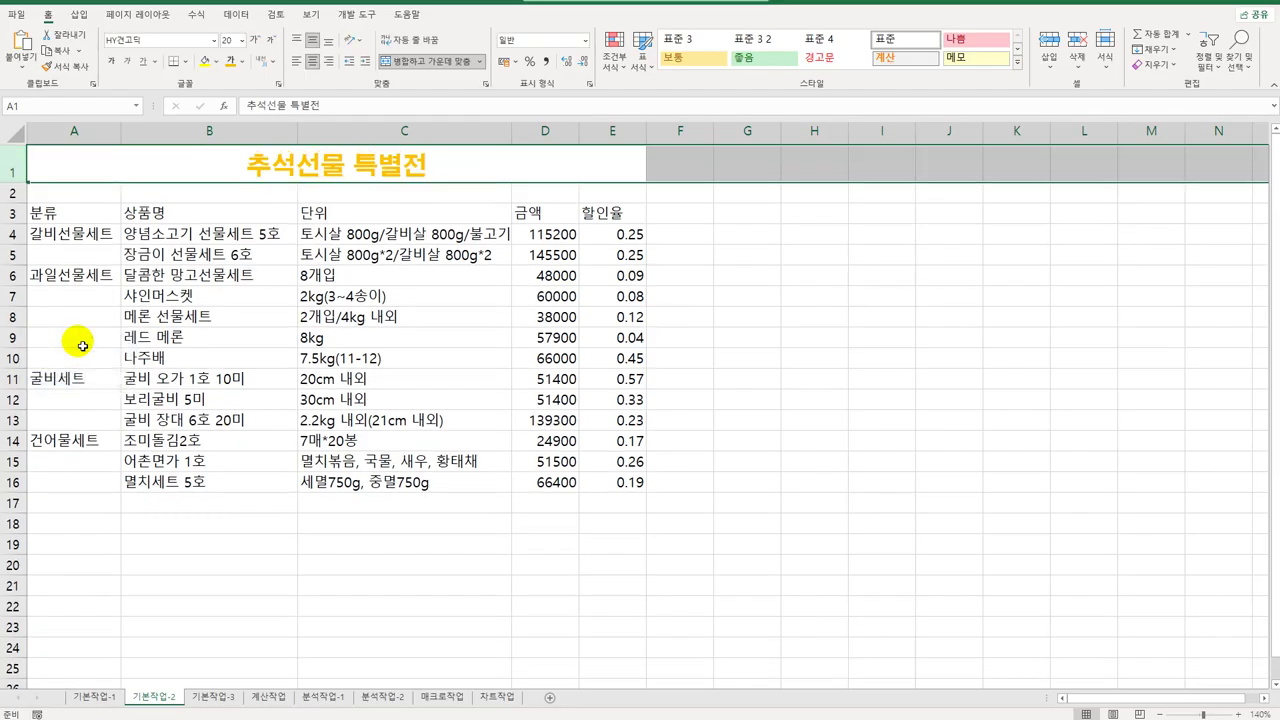
- Insert the special character ♥ before and after the title text 추석선물 특별전 in A1
click(195, 166)
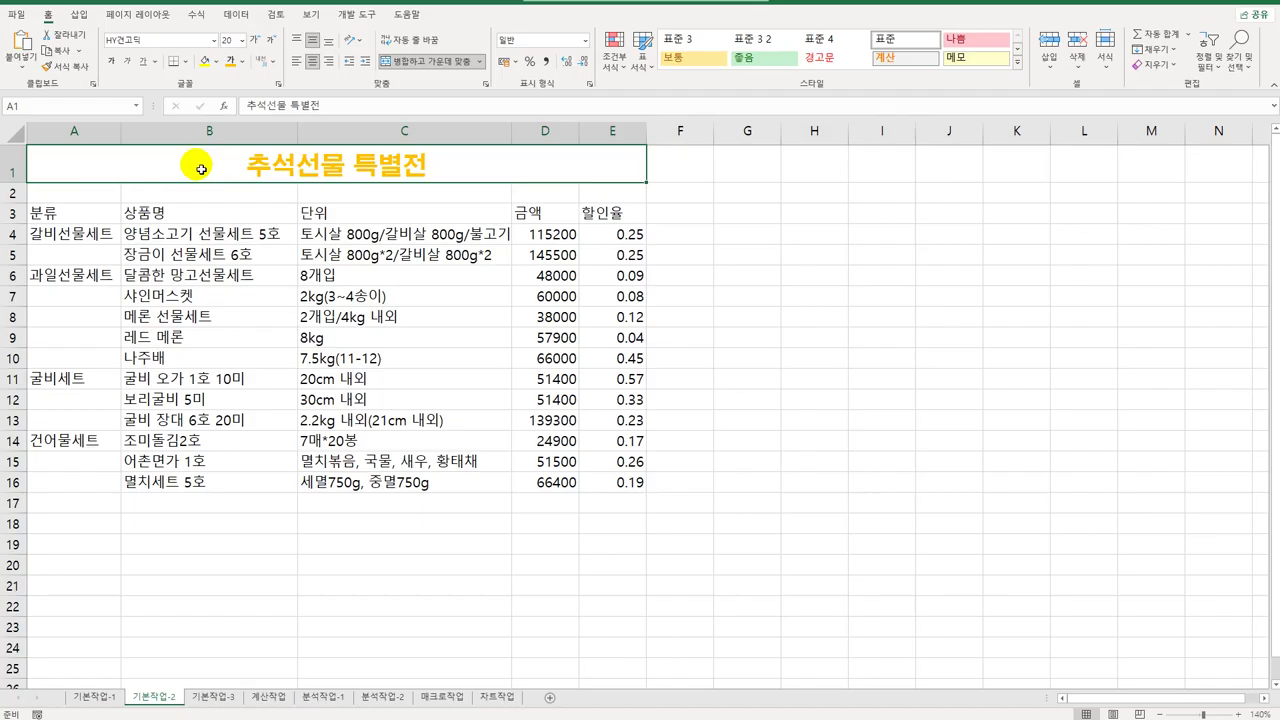
double_click(255, 172)
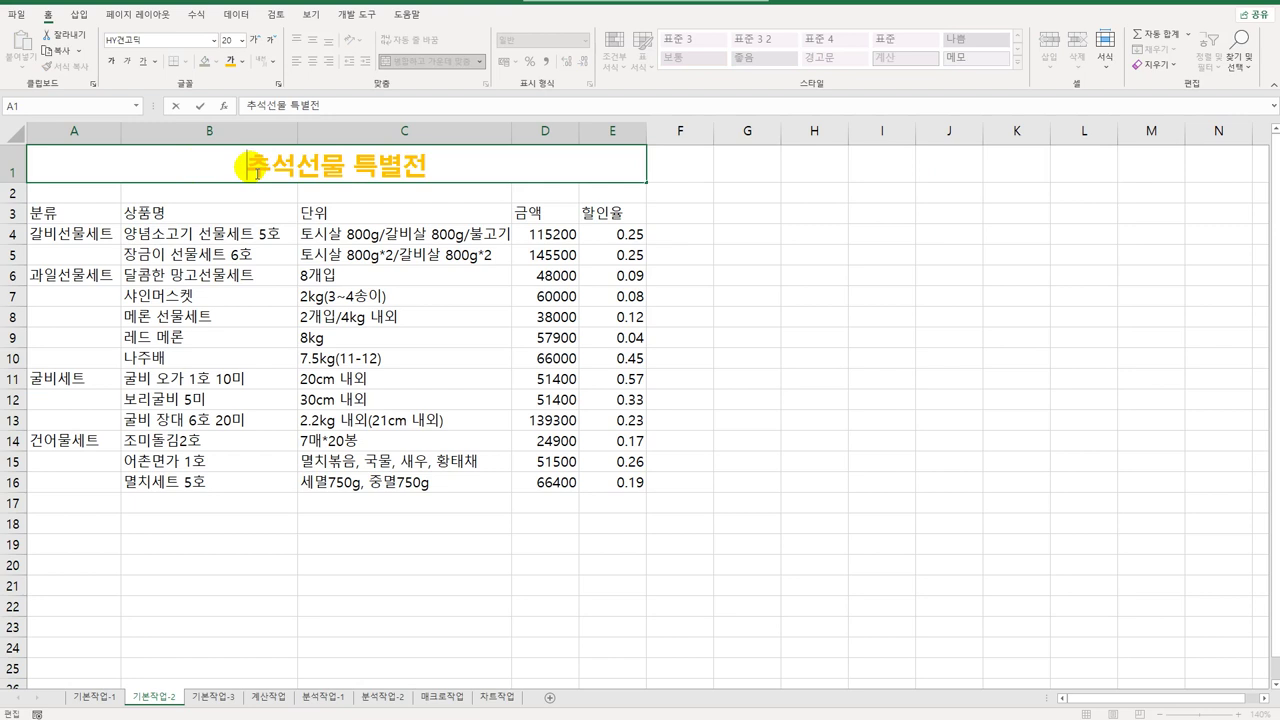
text(ㅁ)
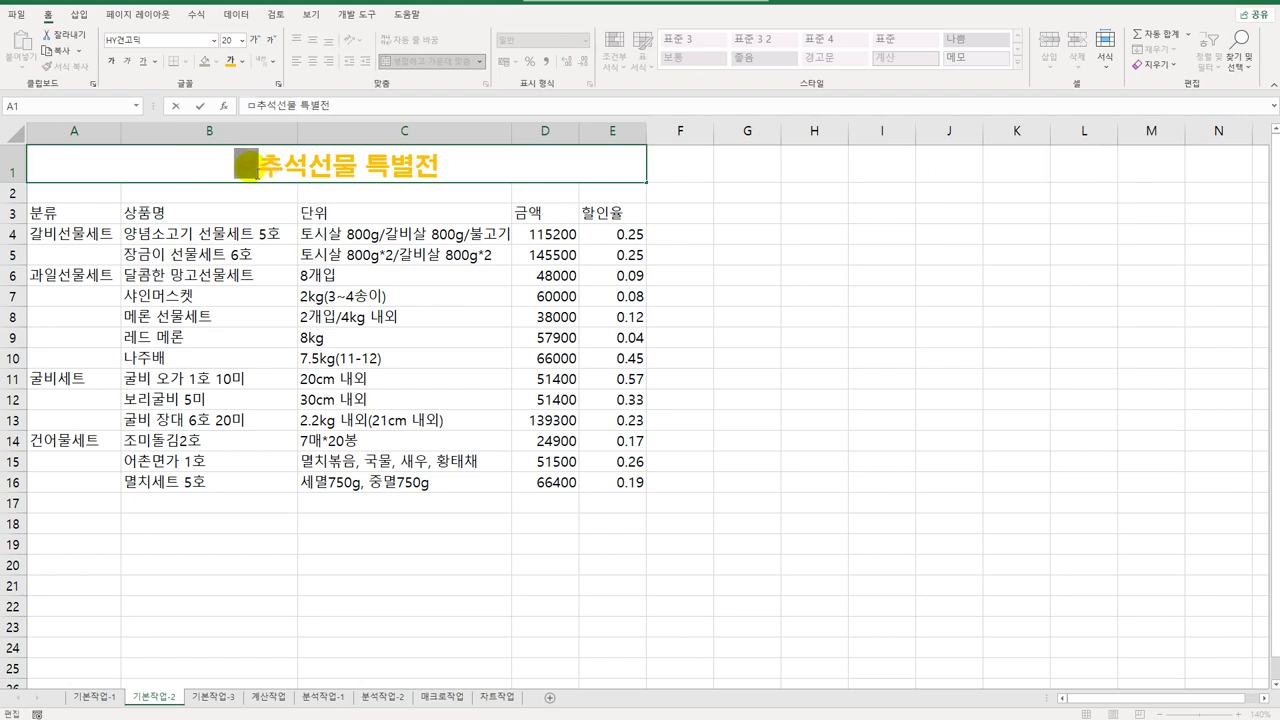
key(Hangul_Hanja)
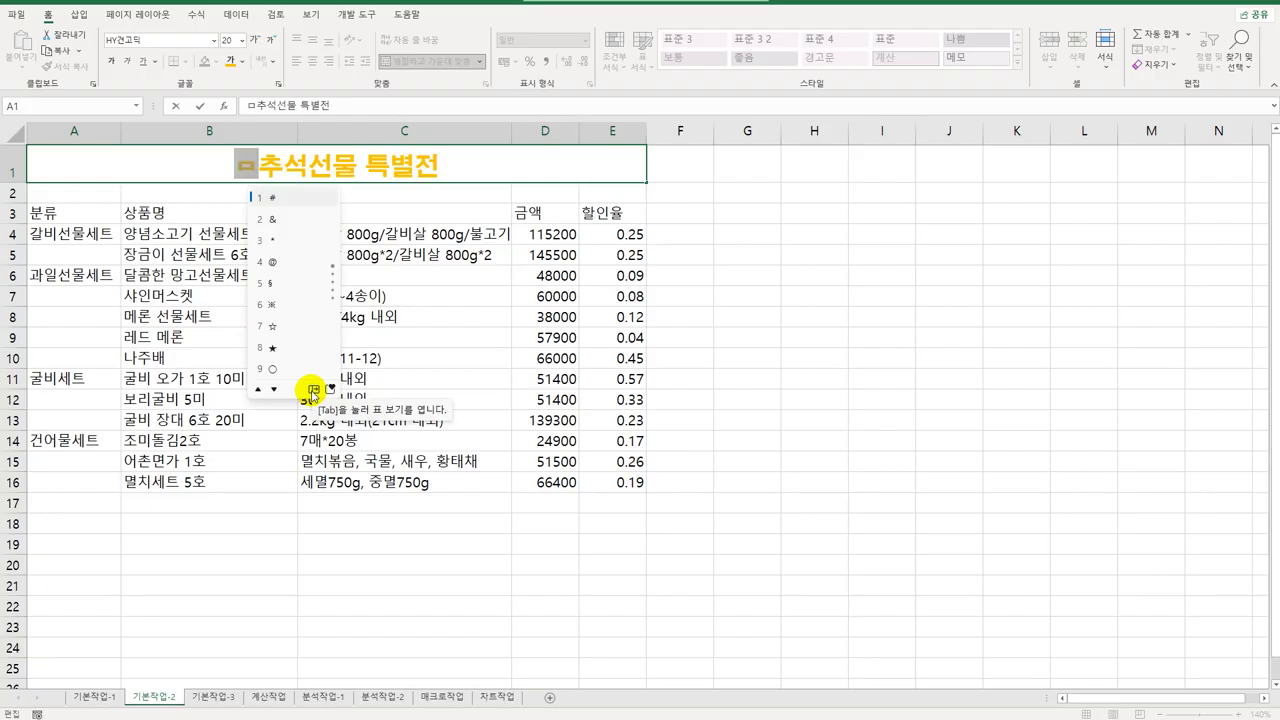
click(313, 392)
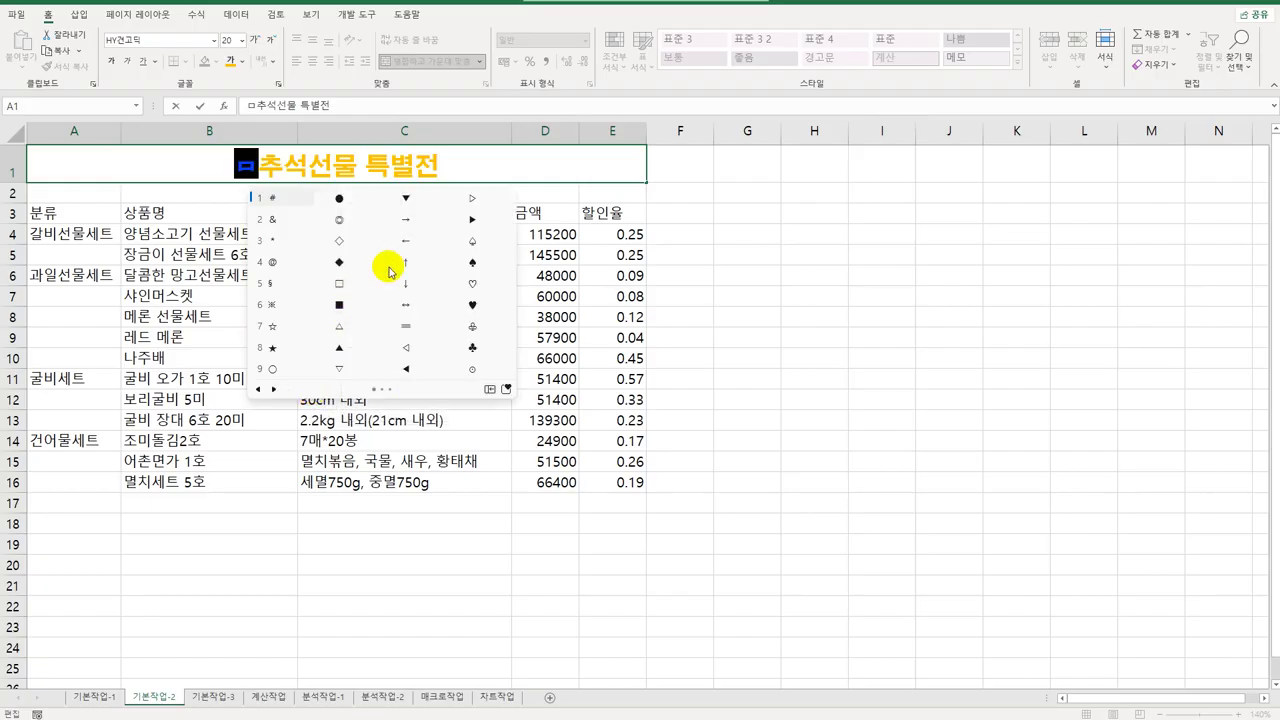
click(473, 305)
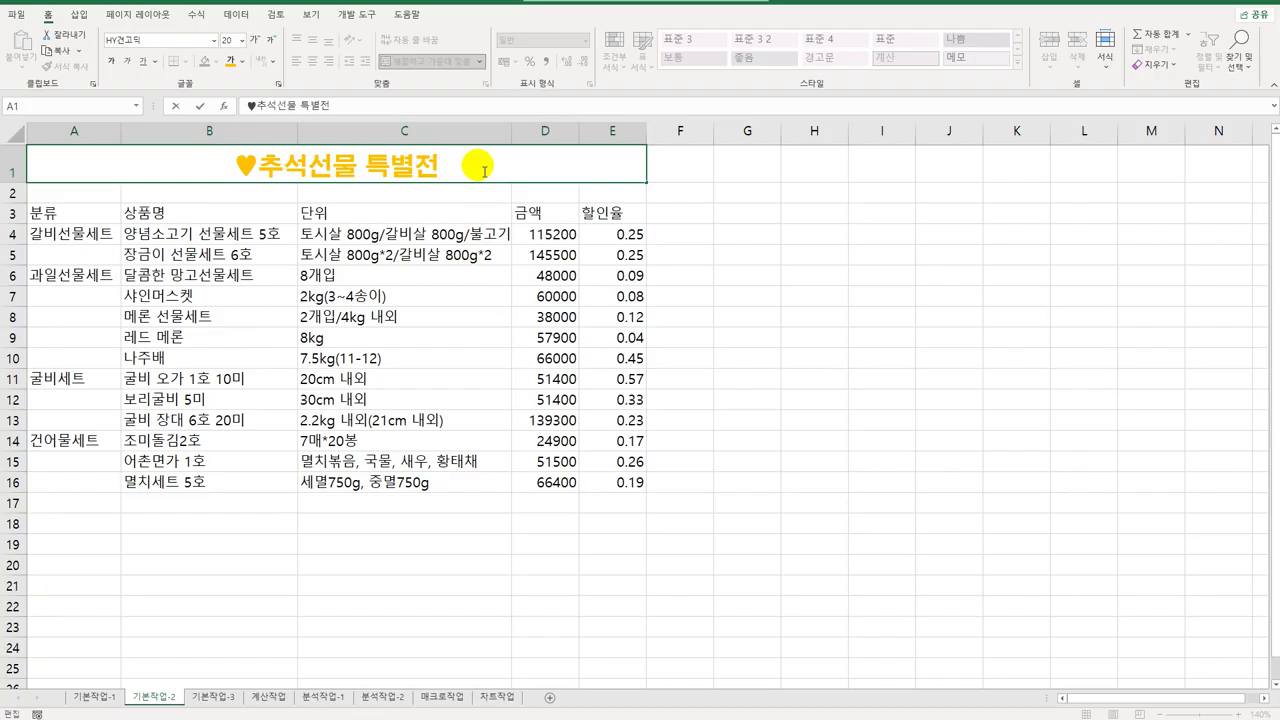
text(ㅁ)
key(Hangul_Hanja)
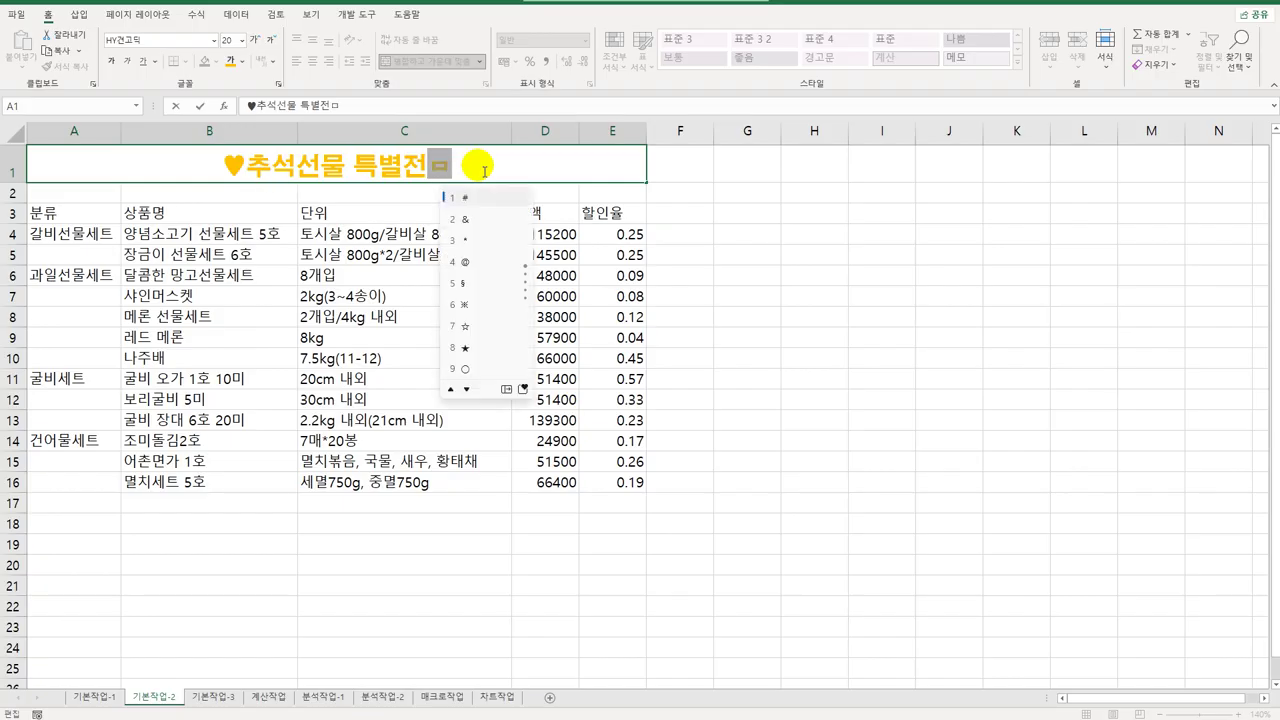
click(506, 390)
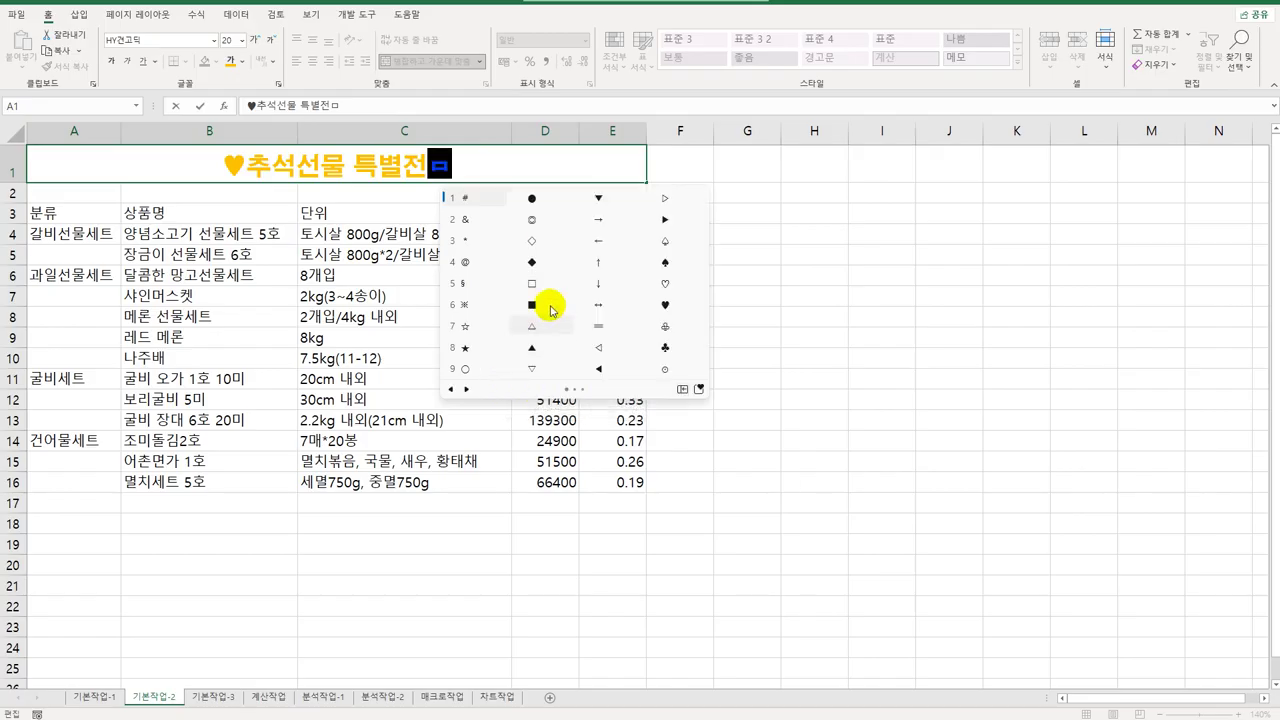
click(667, 305)
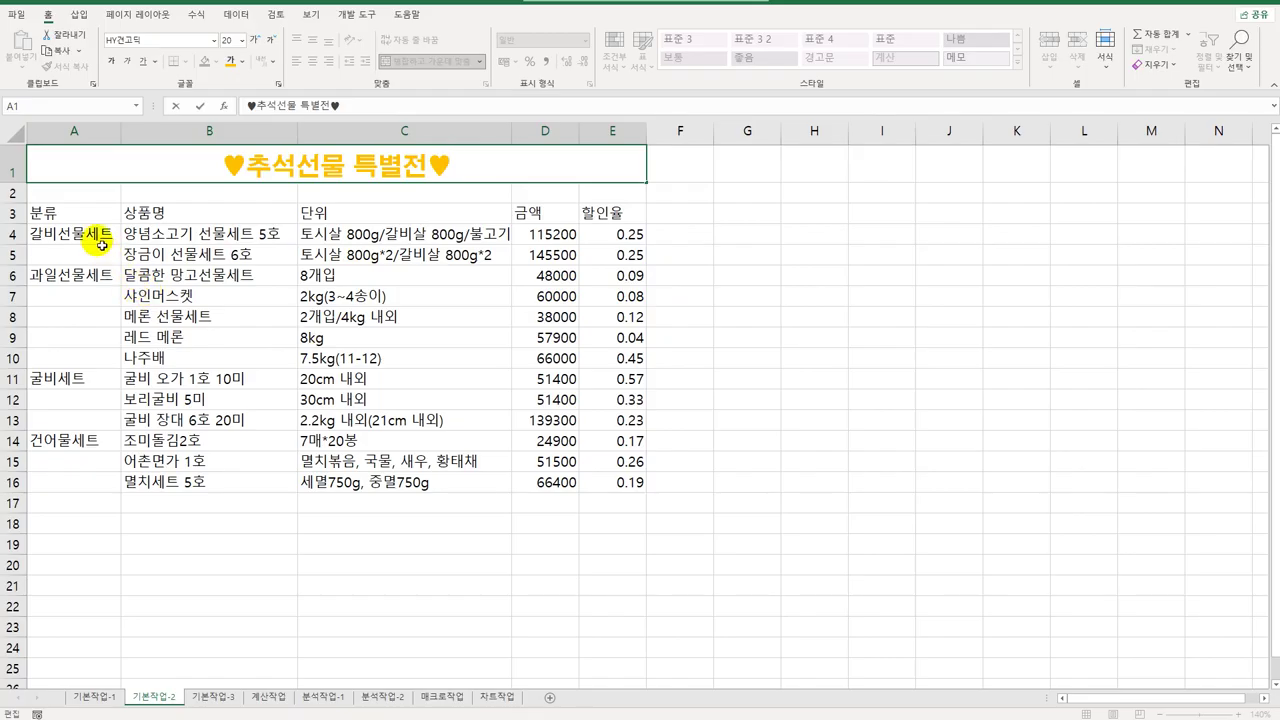
- Merge and center each category group in column A: A4:A5, A6:A10, A11:A13 and A14:A16
drag(101, 244, 99, 256)
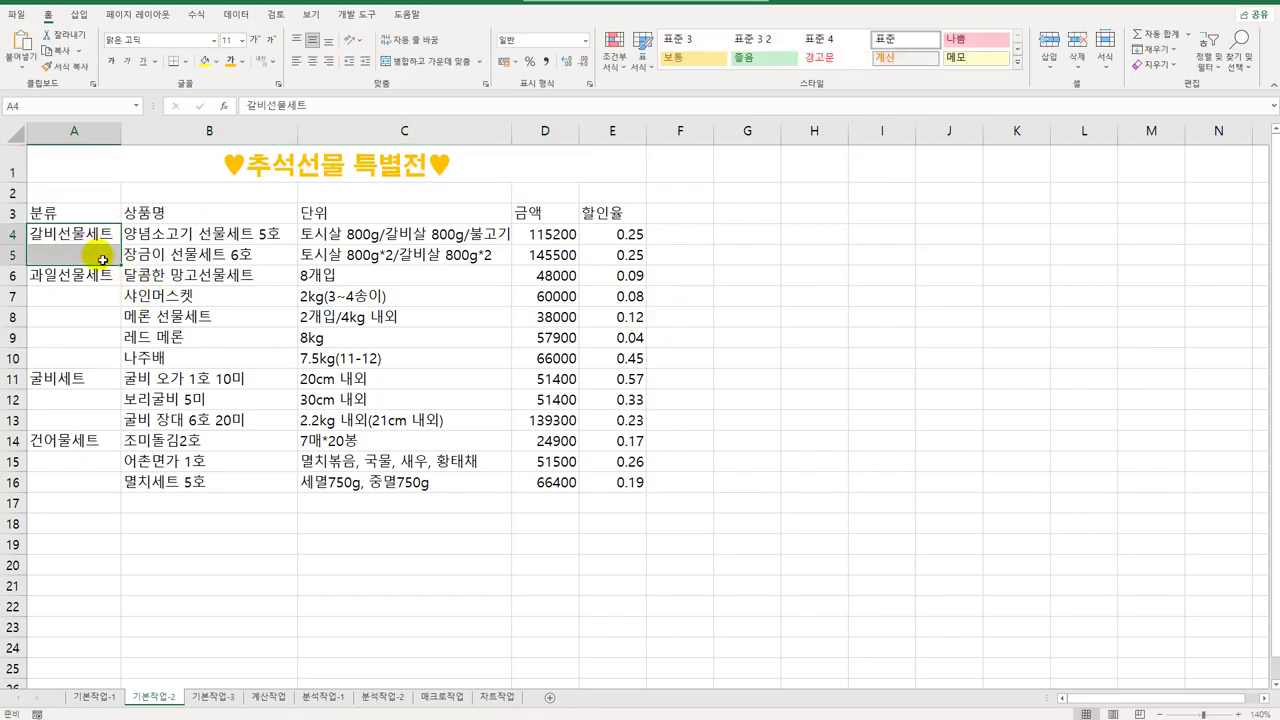
ctrl+click(94, 284)
mouse_move(94, 284)
mouse_down()
mouse_move(63, 418)
mouse_move(40, 452)
mouse_move(40, 470)
mouse_move(78, 481)
mouse_up()
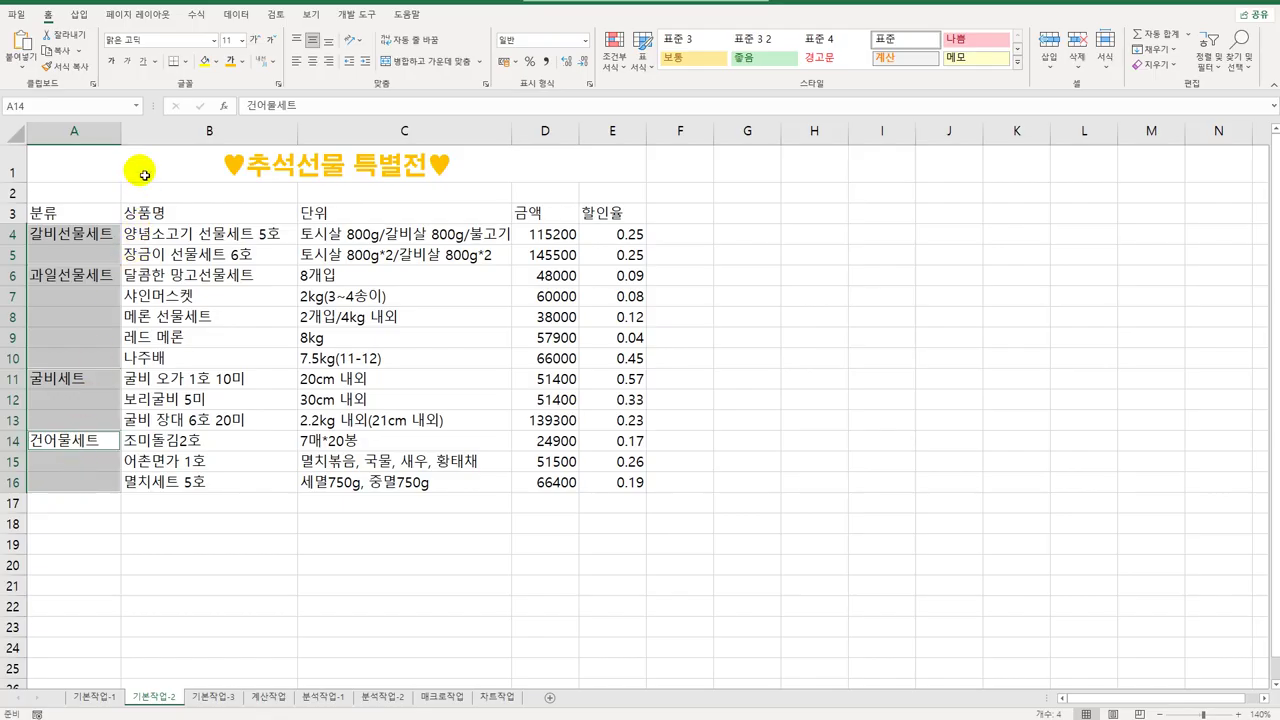
click(406, 63)
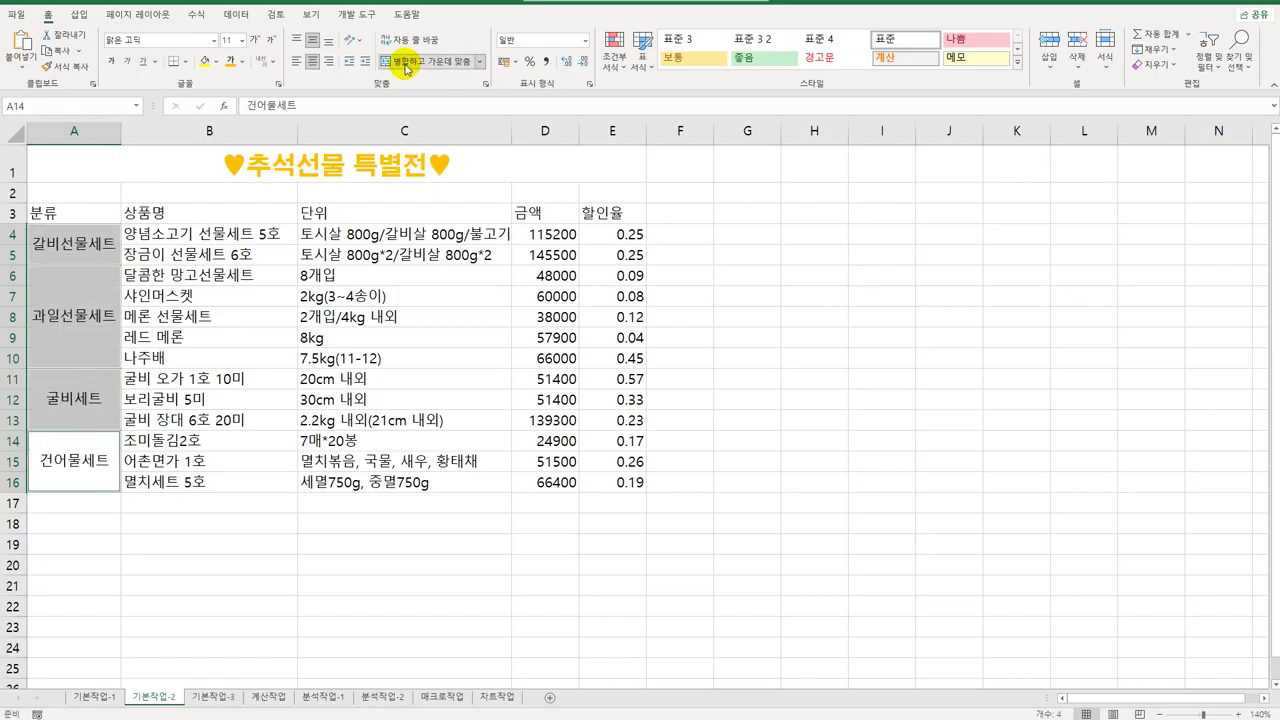
- Center the header cells A3:E3 horizontally and apply the 강조색4 cell style to them
drag(112, 212, 598, 222)
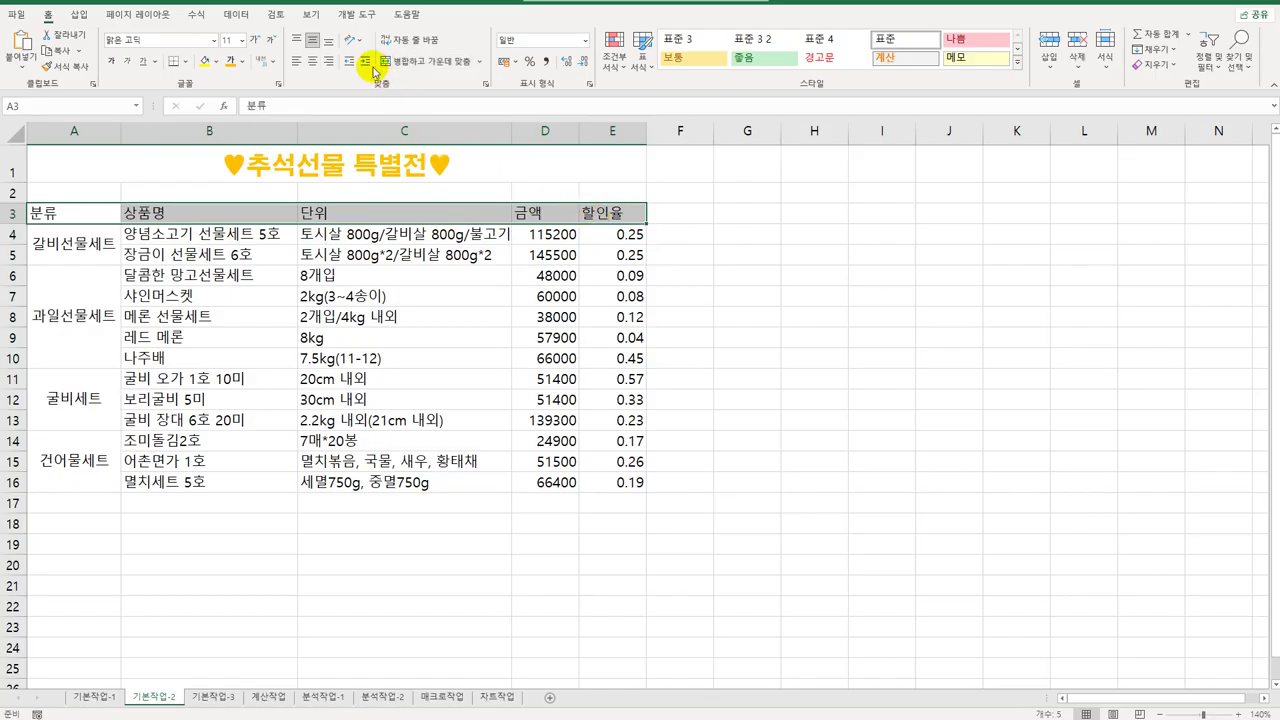
click(314, 62)
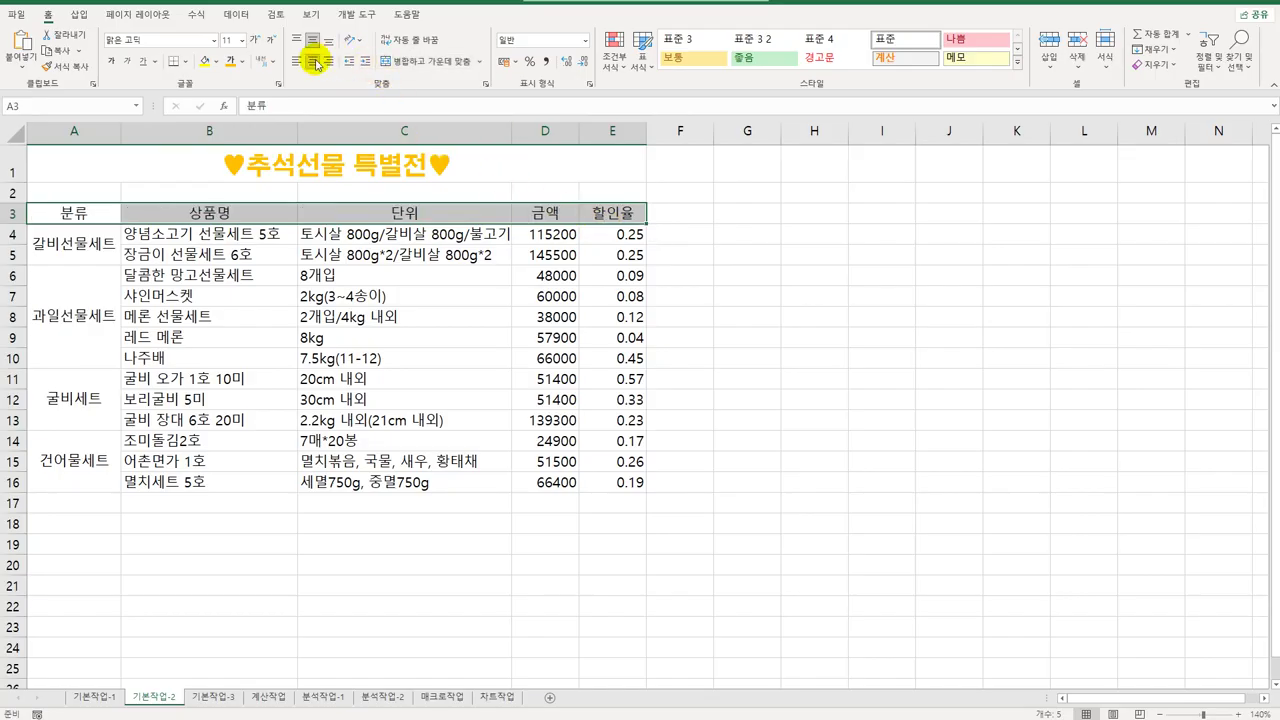
click(1017, 62)
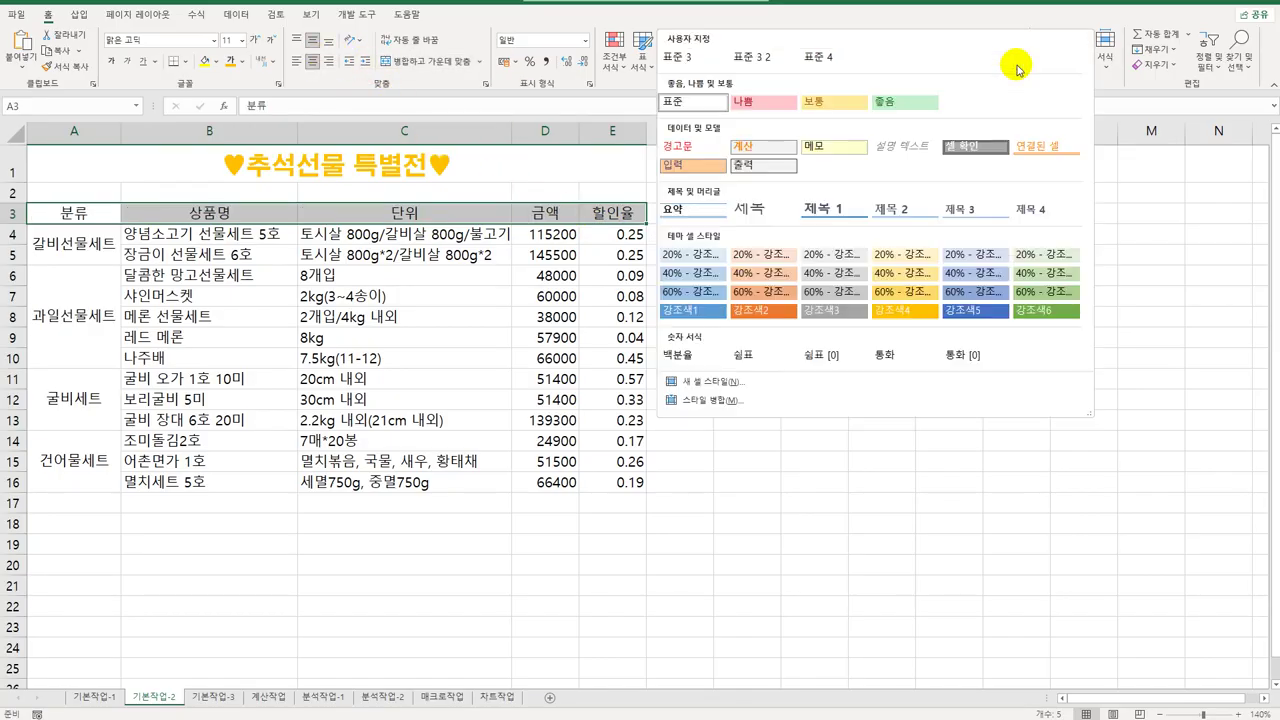
click(905, 311)
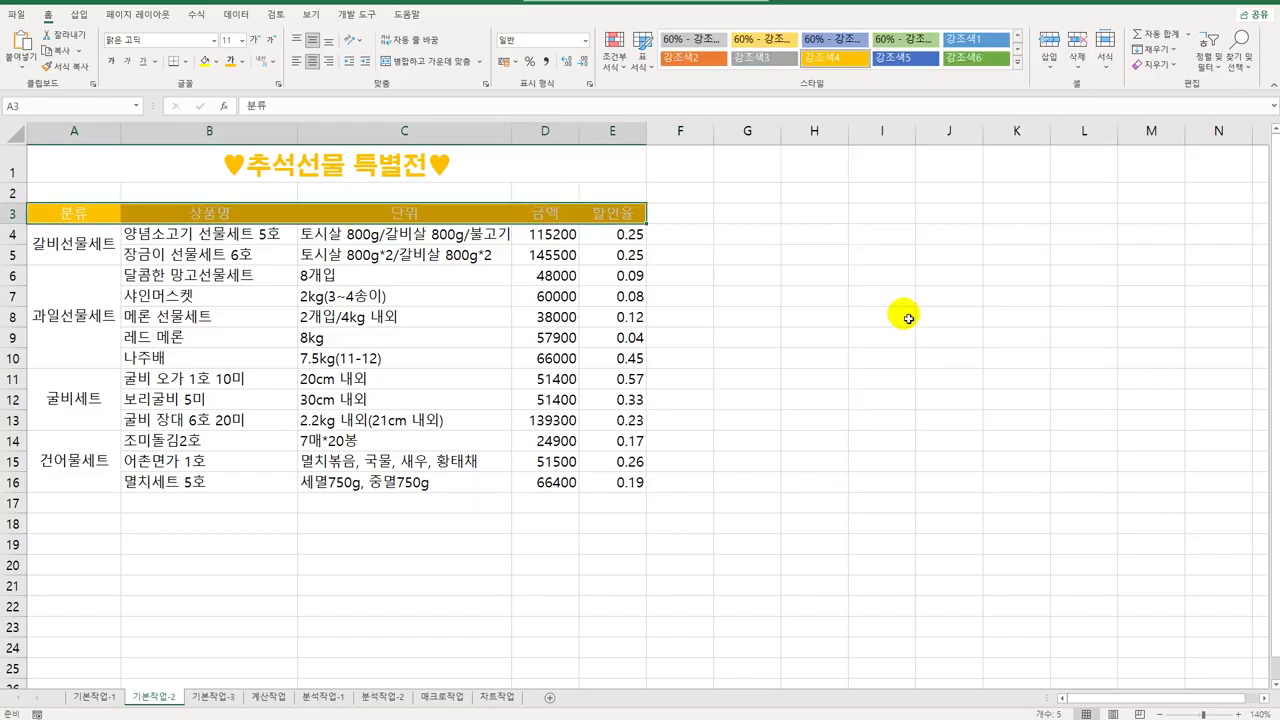
- Apply the custom number format #,##0원 to the 금액 amounts in D4:D16
click(576, 240)
drag(576, 240, 540, 487)
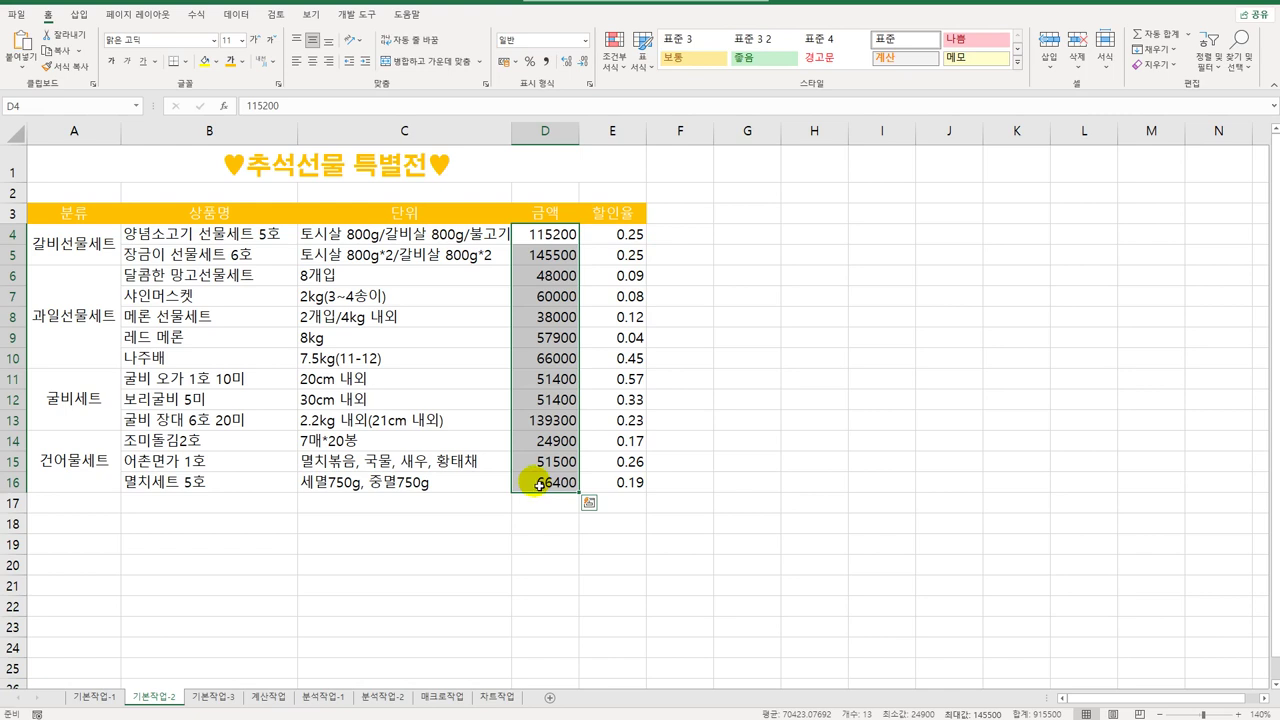
right_click(540, 236)
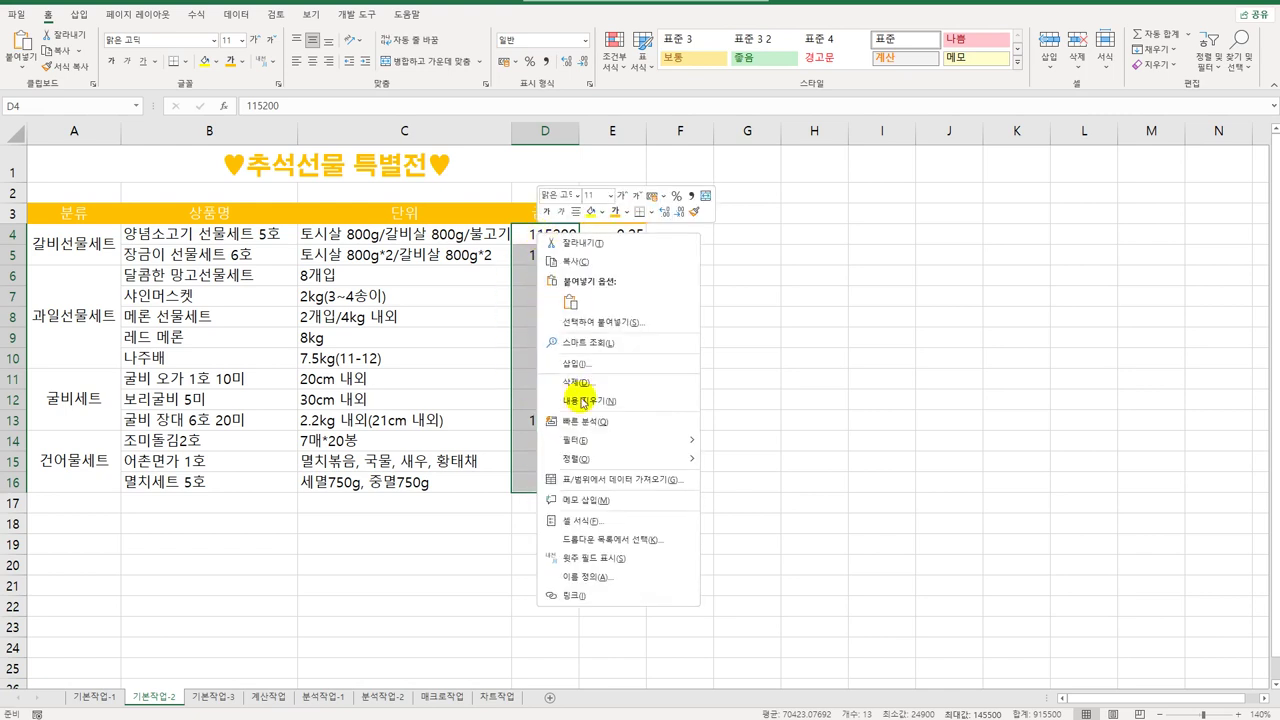
click(578, 522)
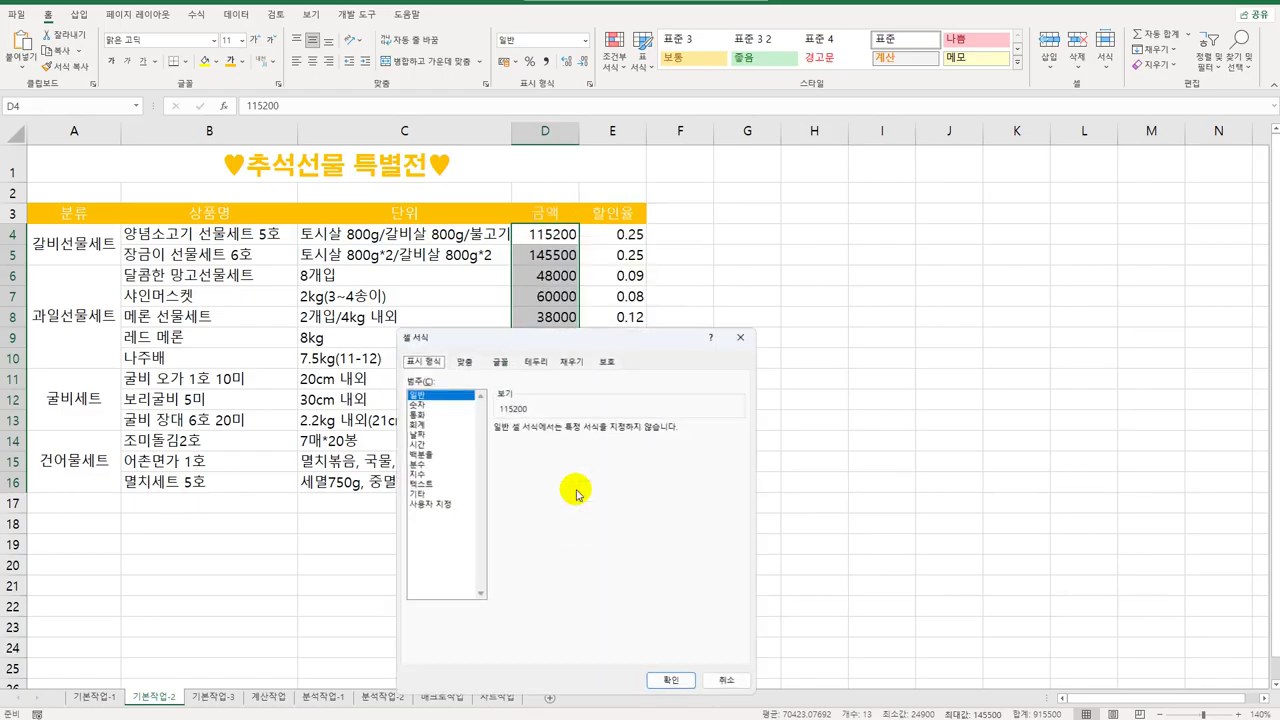
drag(594, 254, 899, 181)
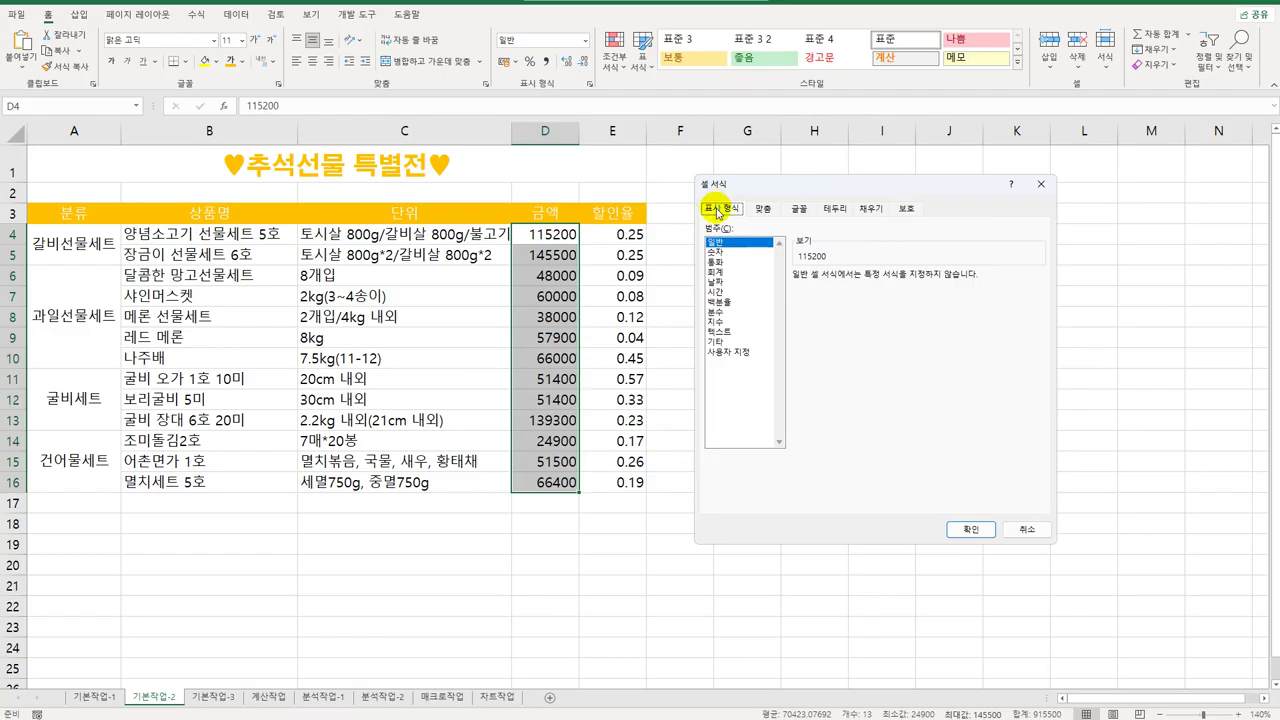
click(736, 354)
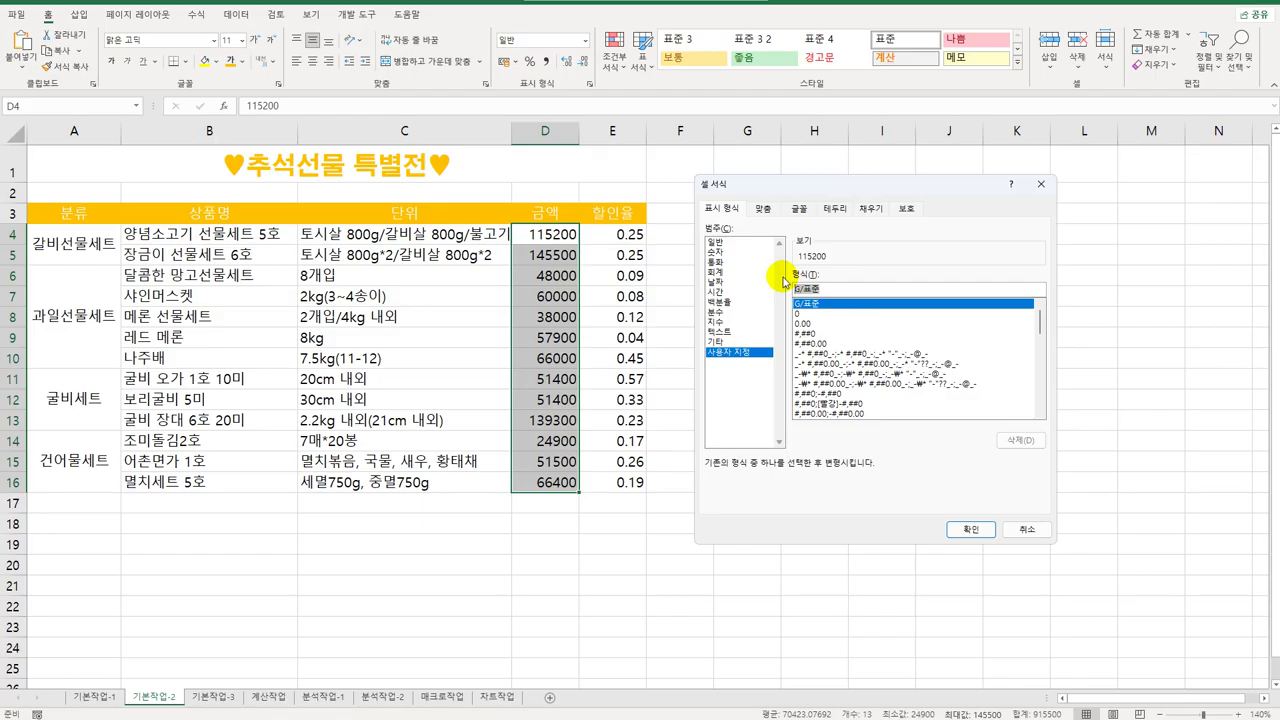
text(#)
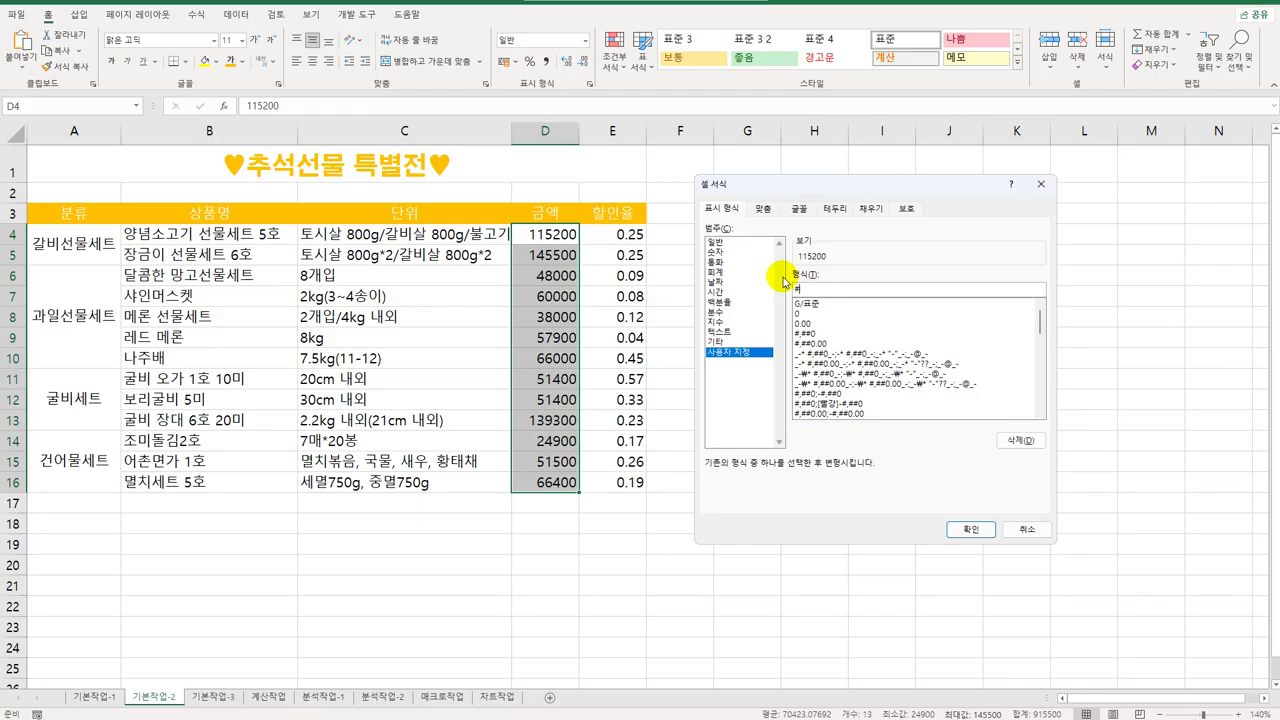
text(,##0원)
key(Return)
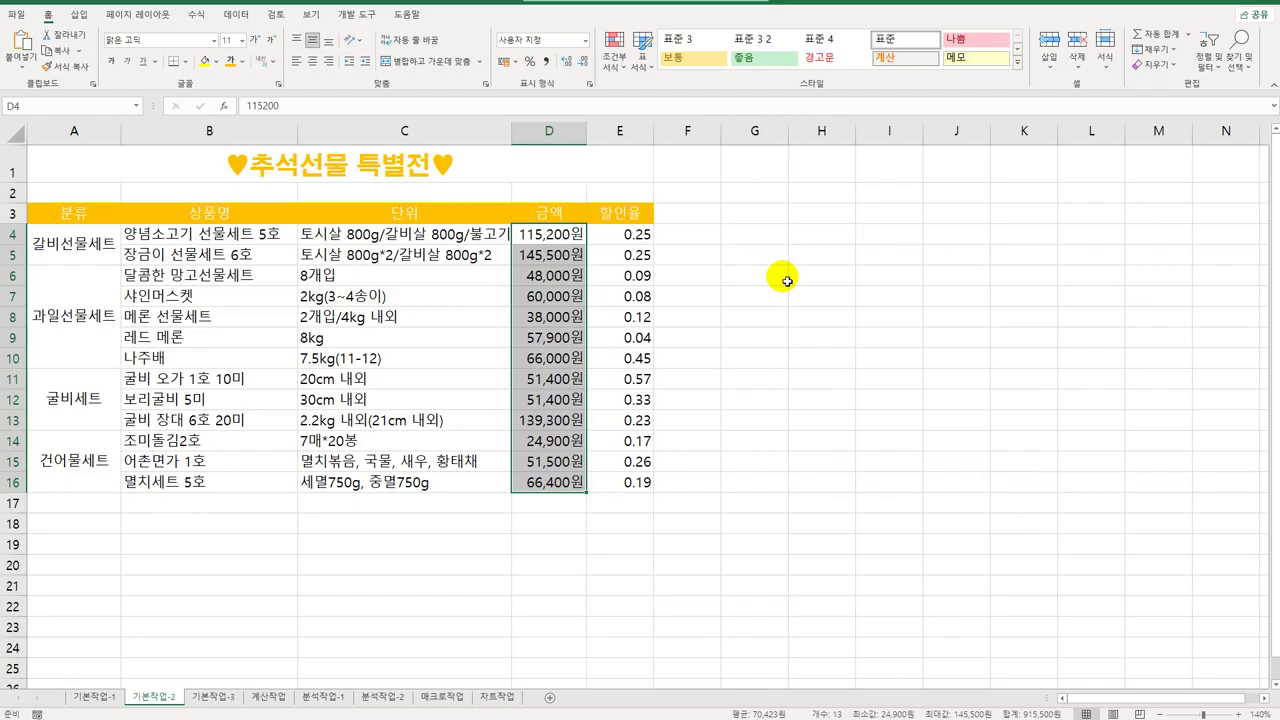
- Define the range name 상품명 for the product cells B4:B16
drag(240, 240, 207, 482)
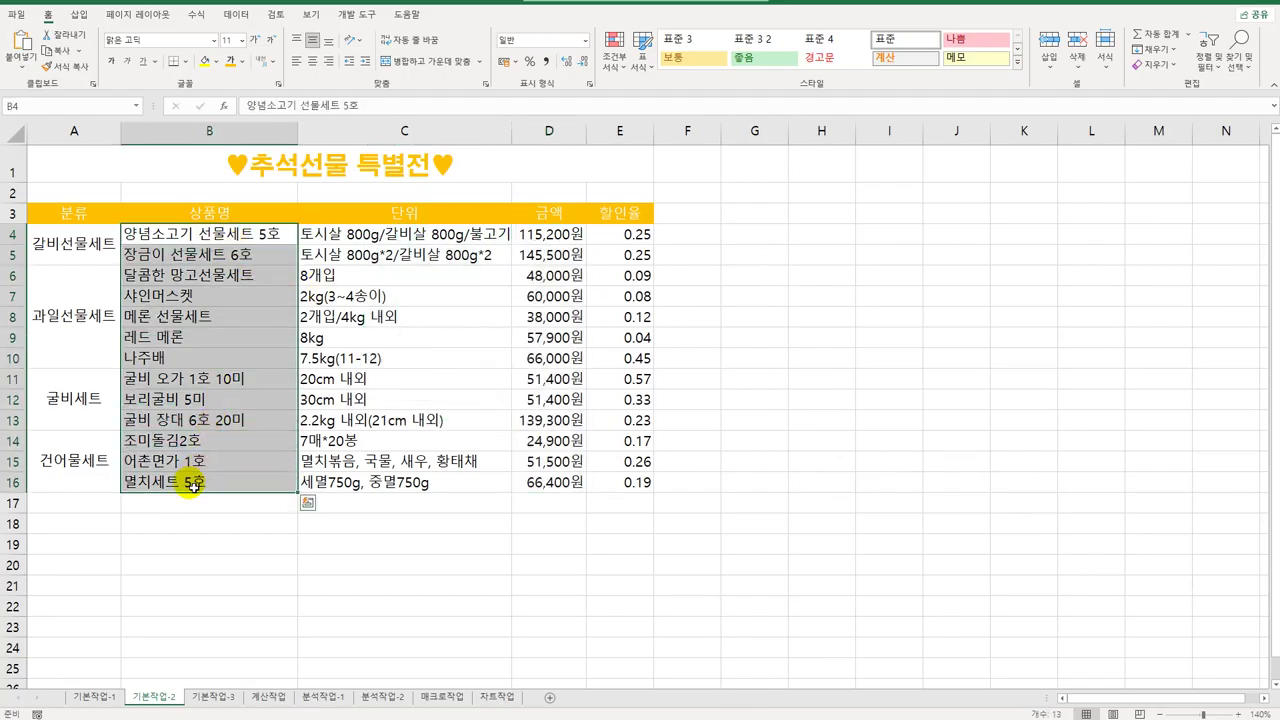
click(58, 106)
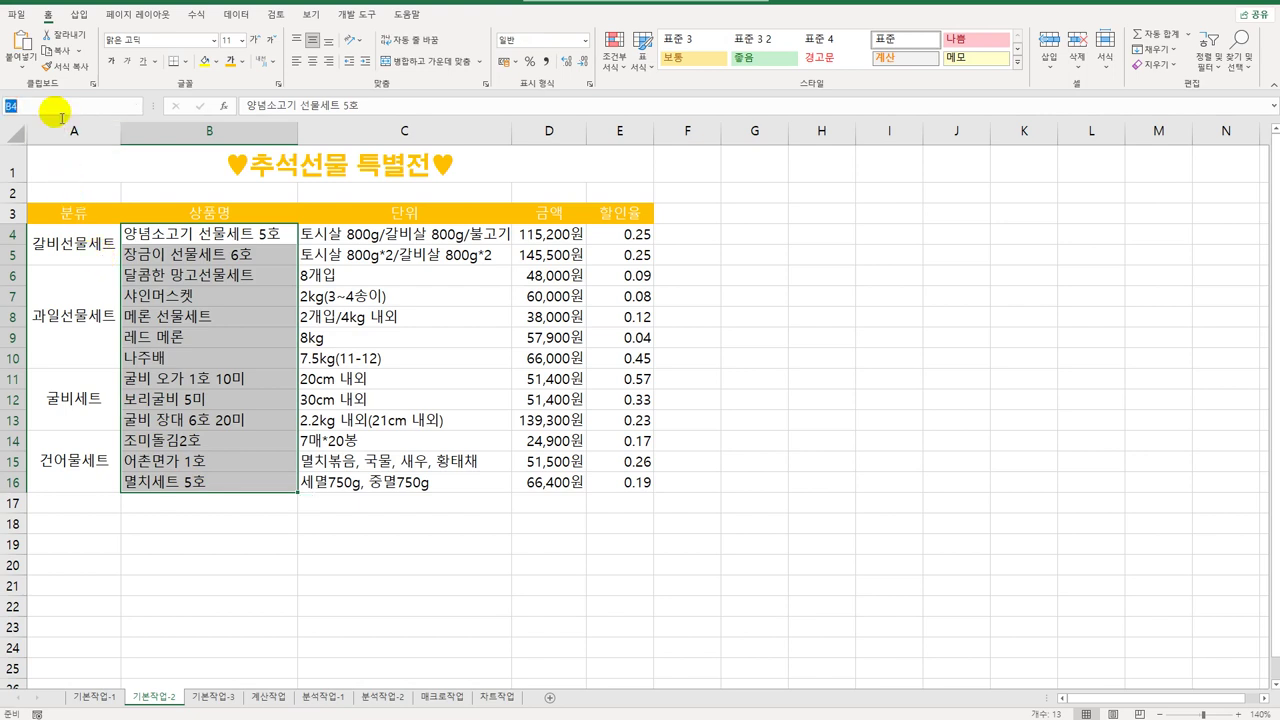
text(가)
key(BackSpace)
key(BackSpace)
text(상품명)
key(Return)
- Check the range that the name 상품명 refers to in the Name Manager
click(196, 14)
click(389, 50)
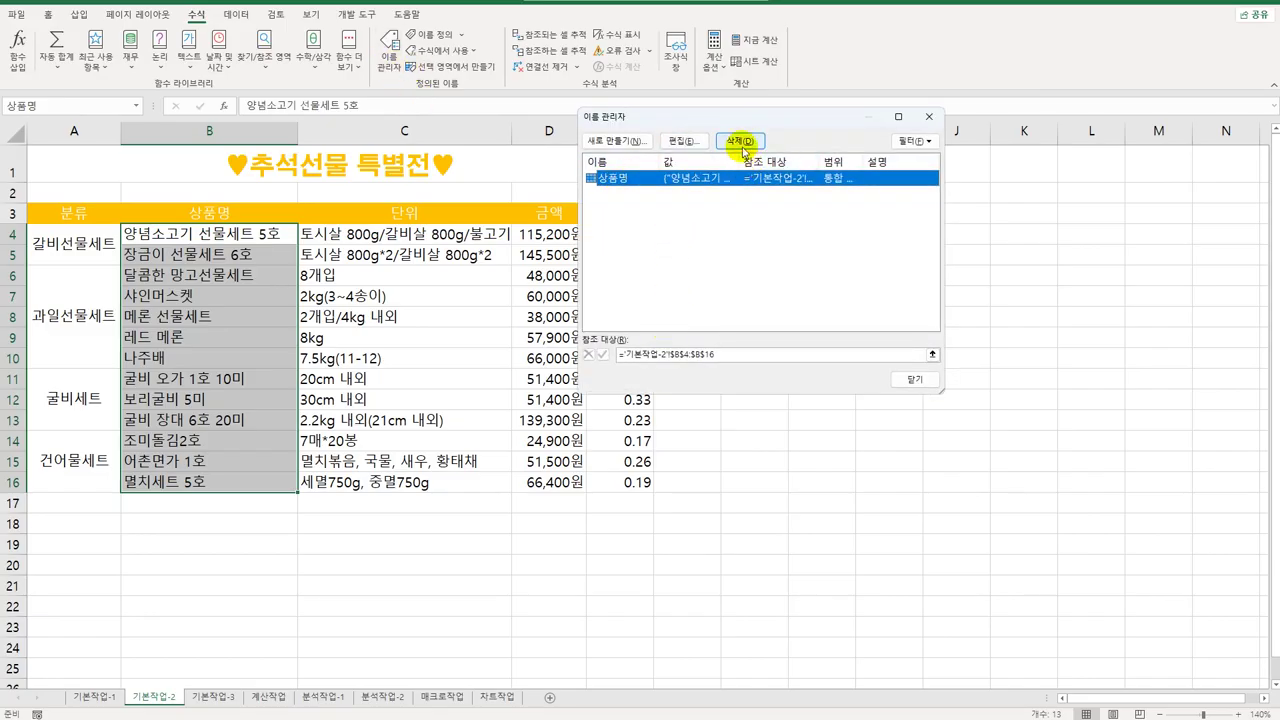
click(907, 381)
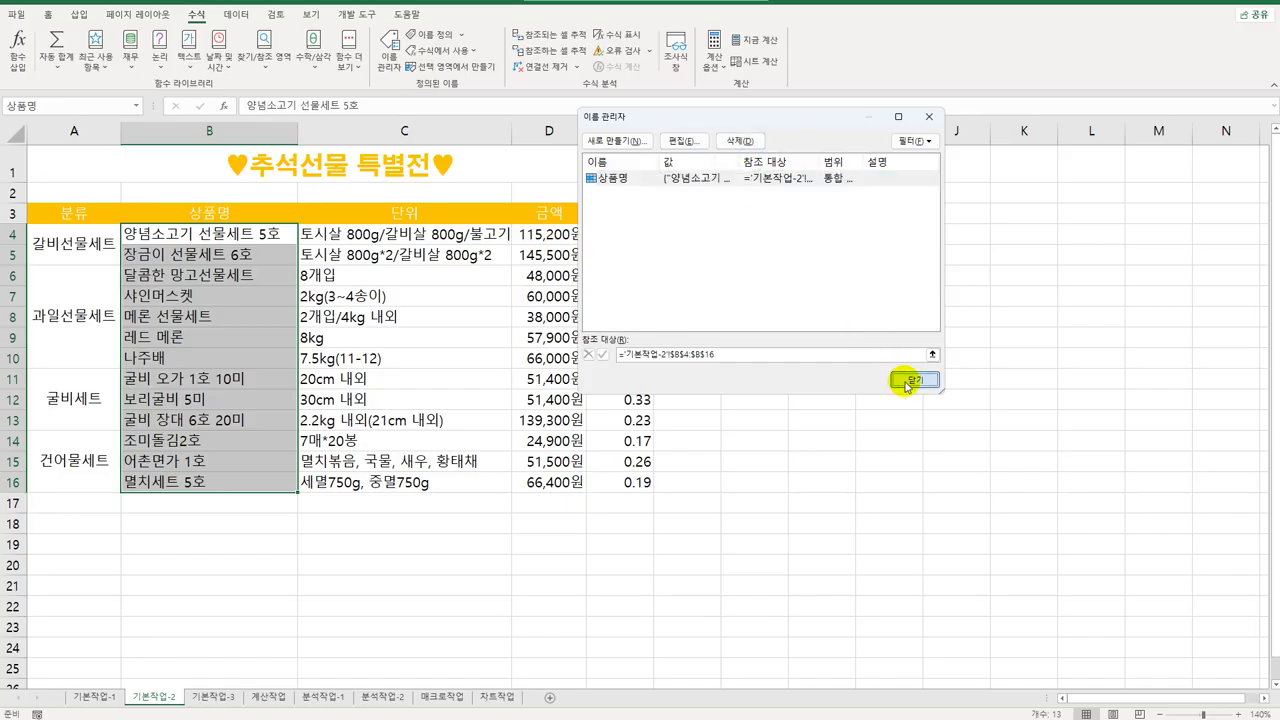
click(842, 466)
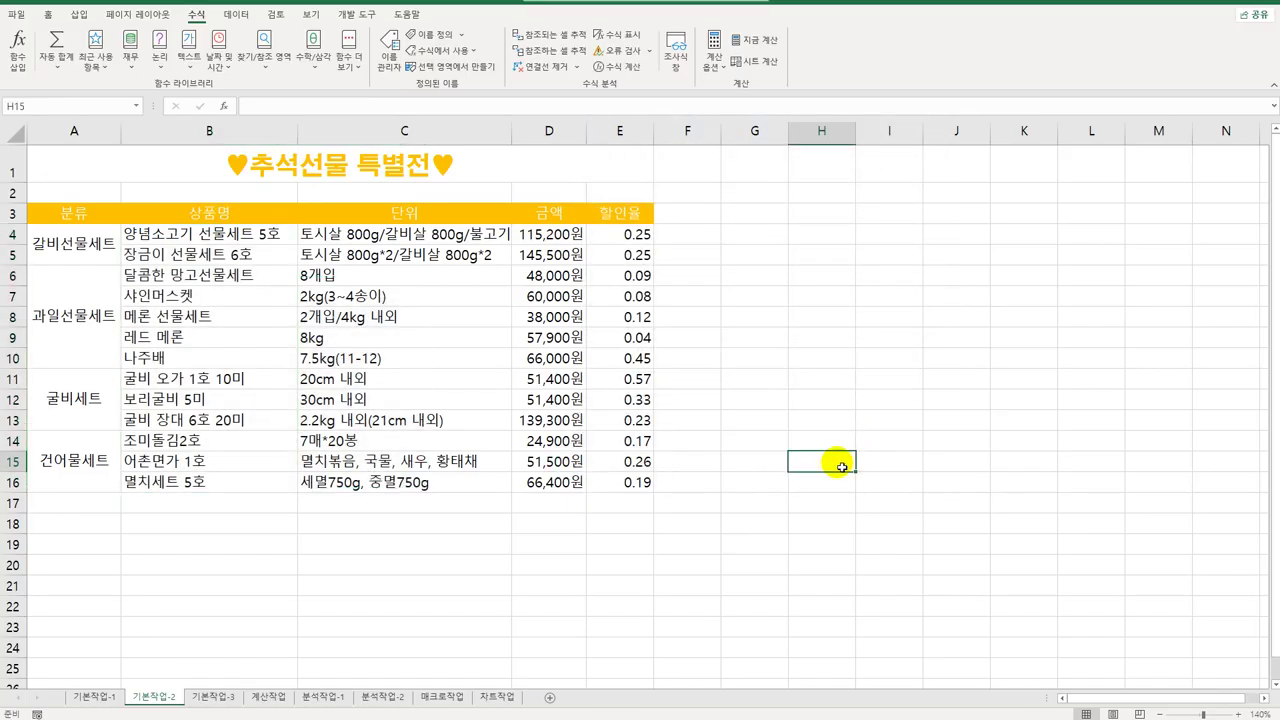
- Apply the percent style to the 할인율 values in E4:E16
drag(640, 237, 613, 488)
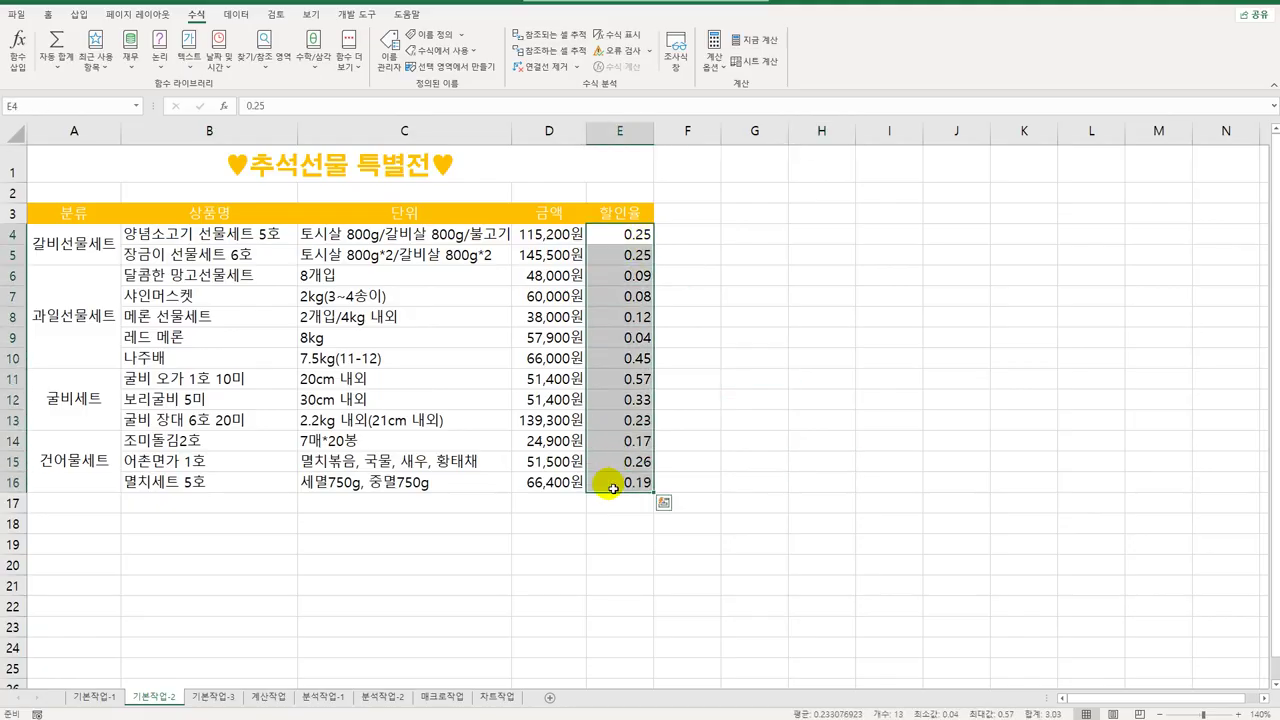
click(47, 14)
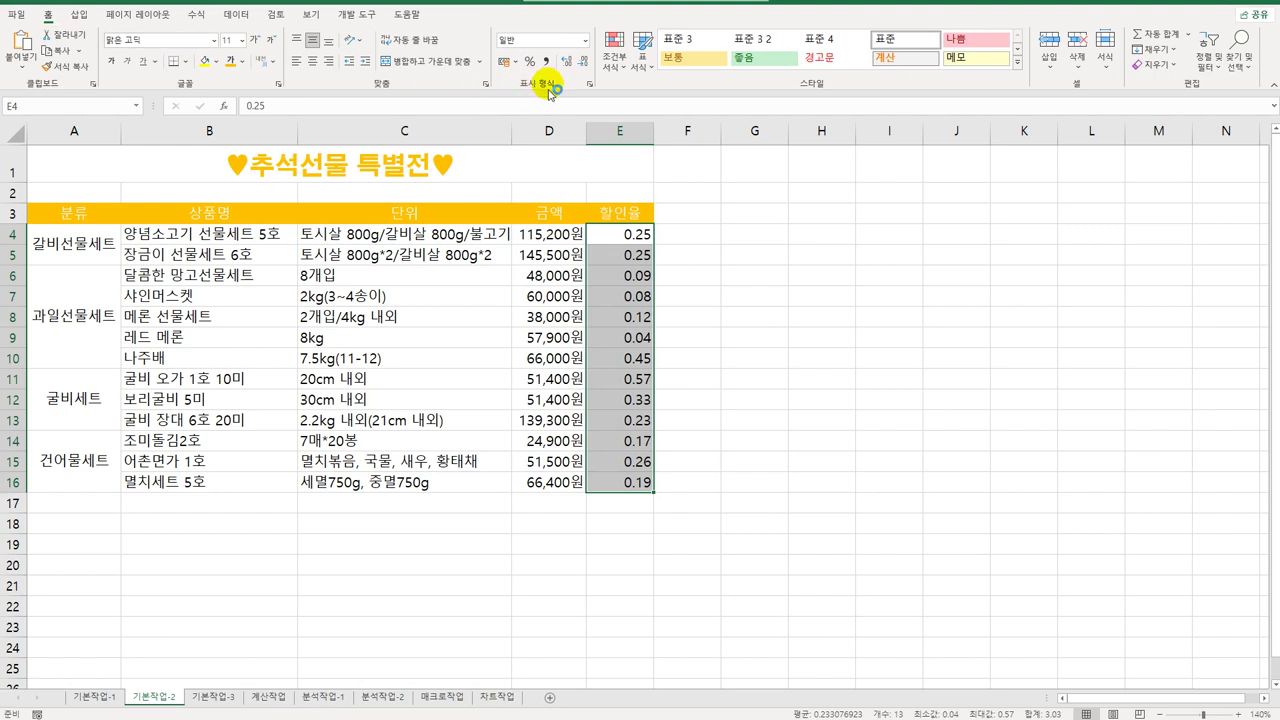
click(530, 62)
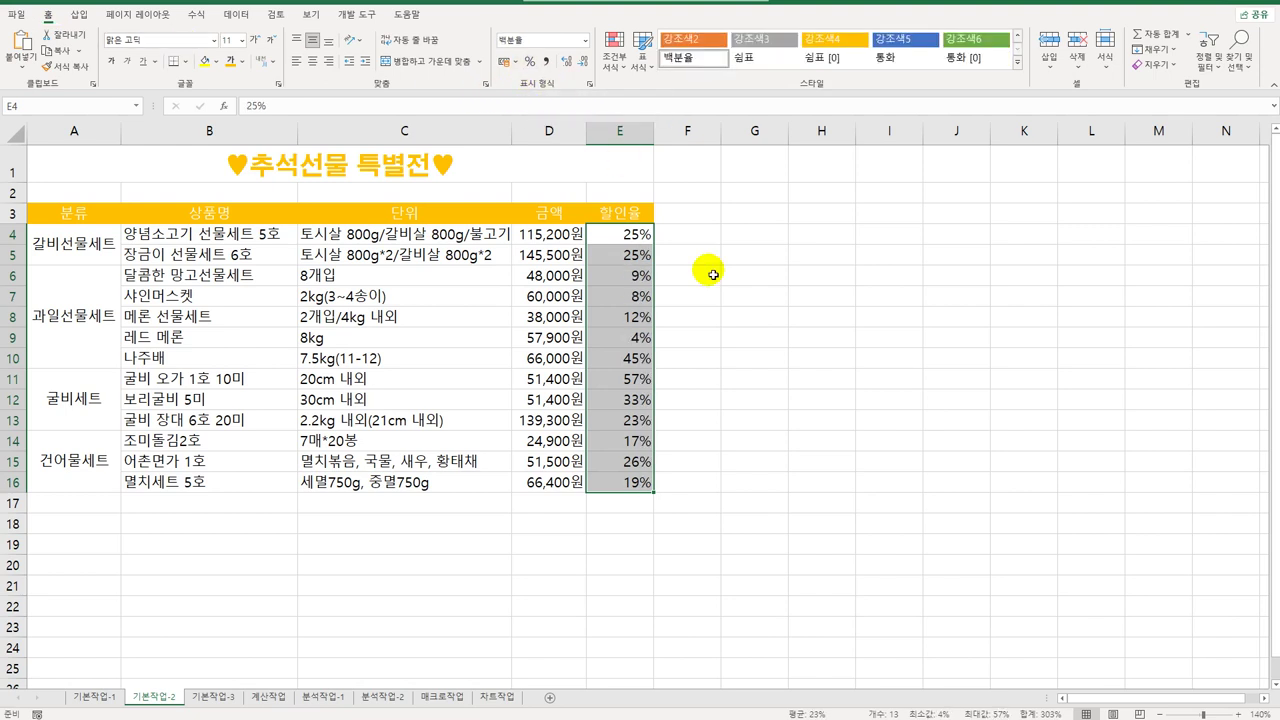
- Turn on shrink to fit (셀에 맞춤) for the 단위 cells C4:C16
drag(379, 237, 379, 492)
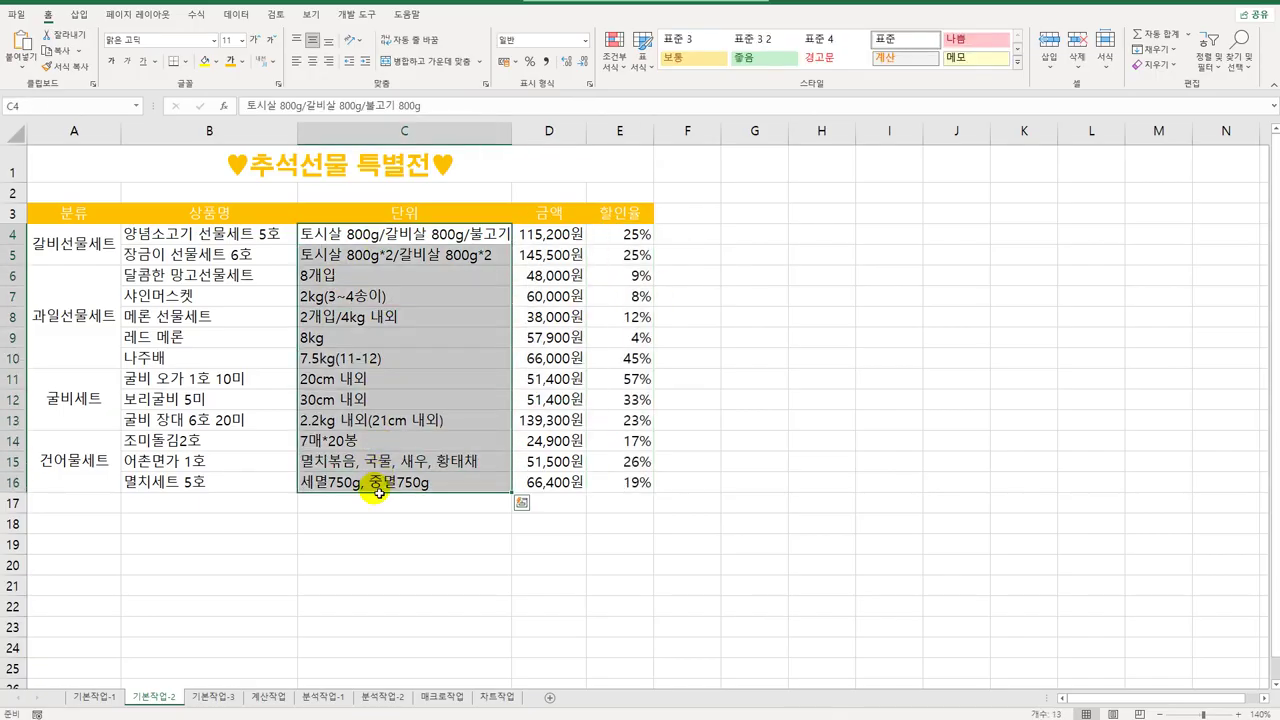
click(484, 86)
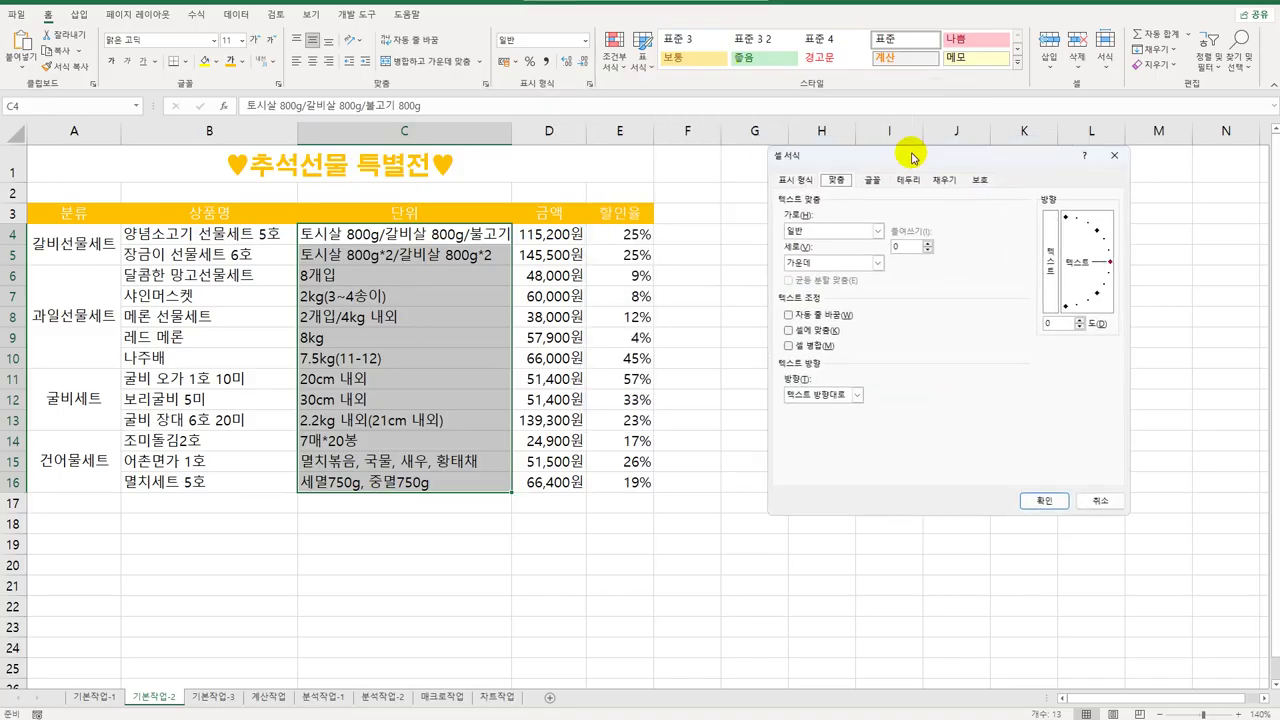
drag(912, 157, 868, 174)
click(786, 358)
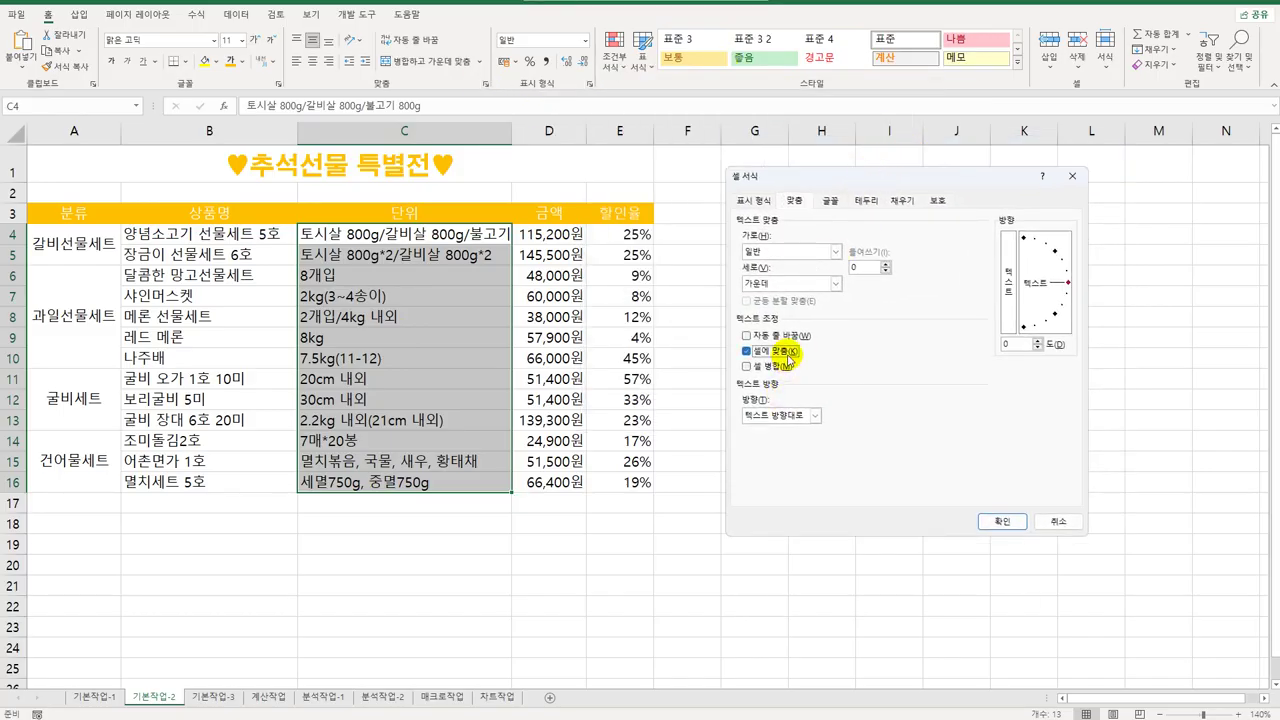
click(1004, 521)
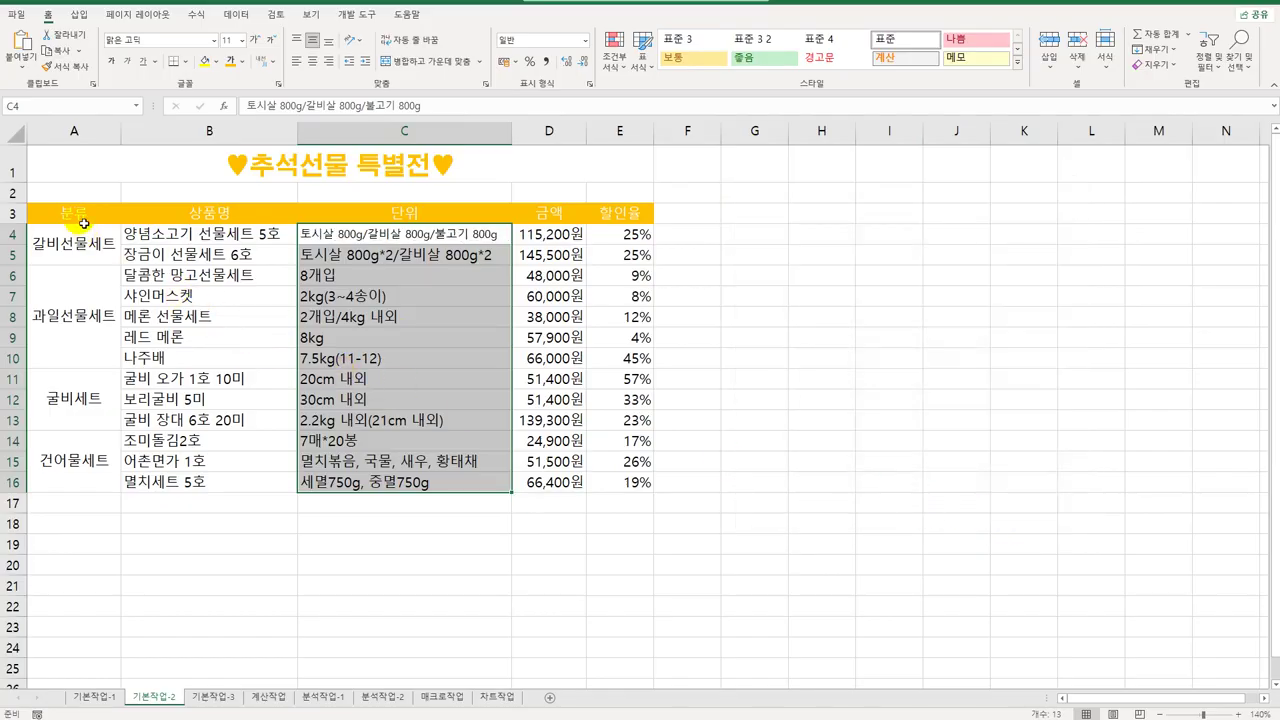
- Apply all borders to the table range A3:E16
drag(80, 214, 646, 486)
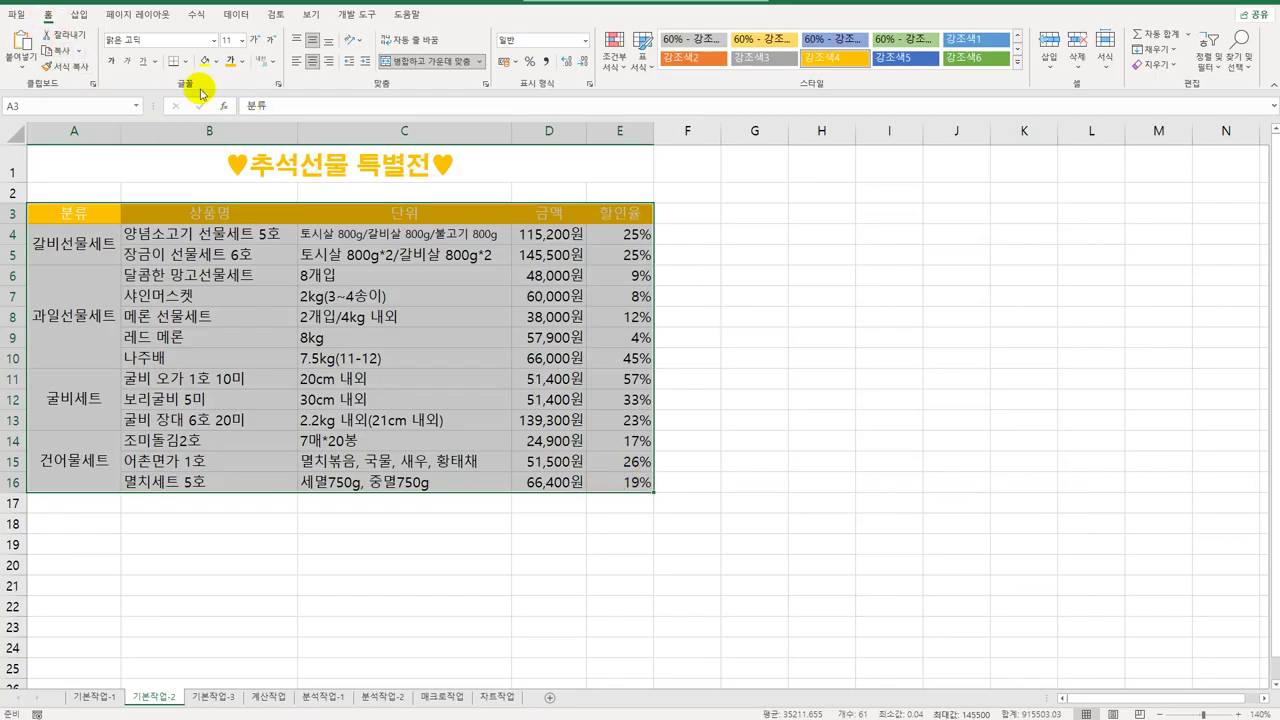
click(183, 61)
click(215, 194)
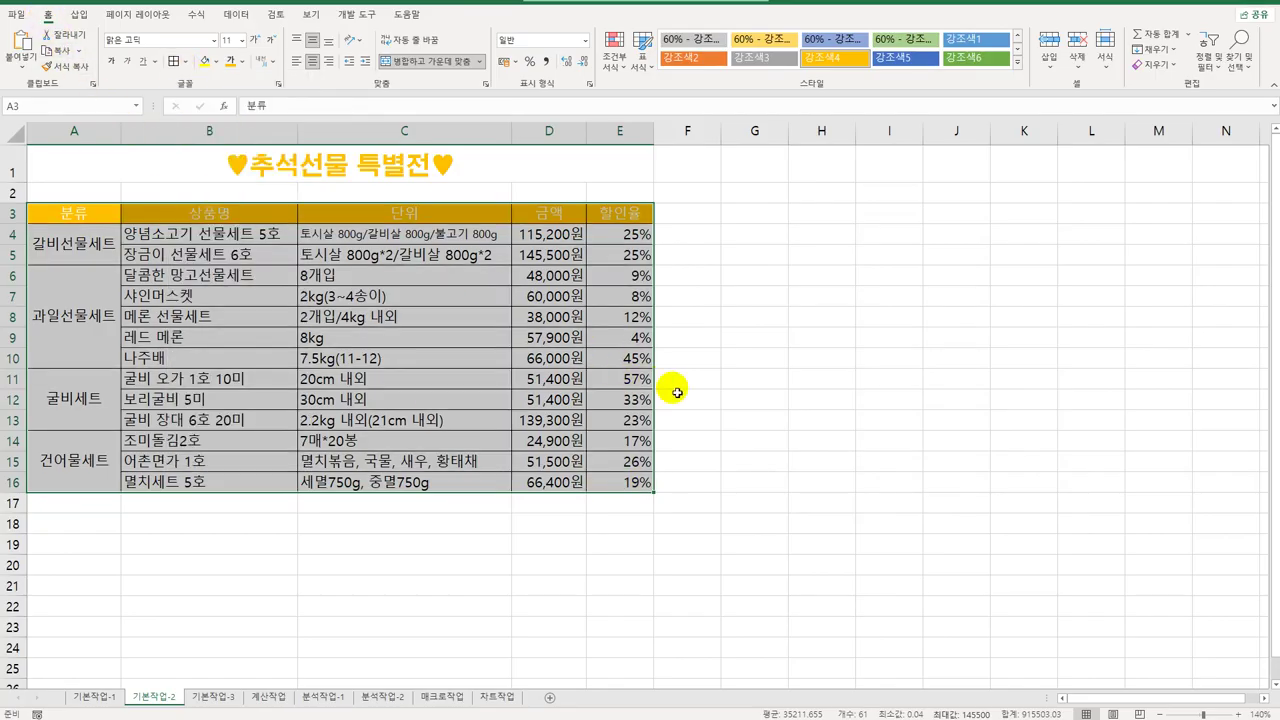
click(790, 420)
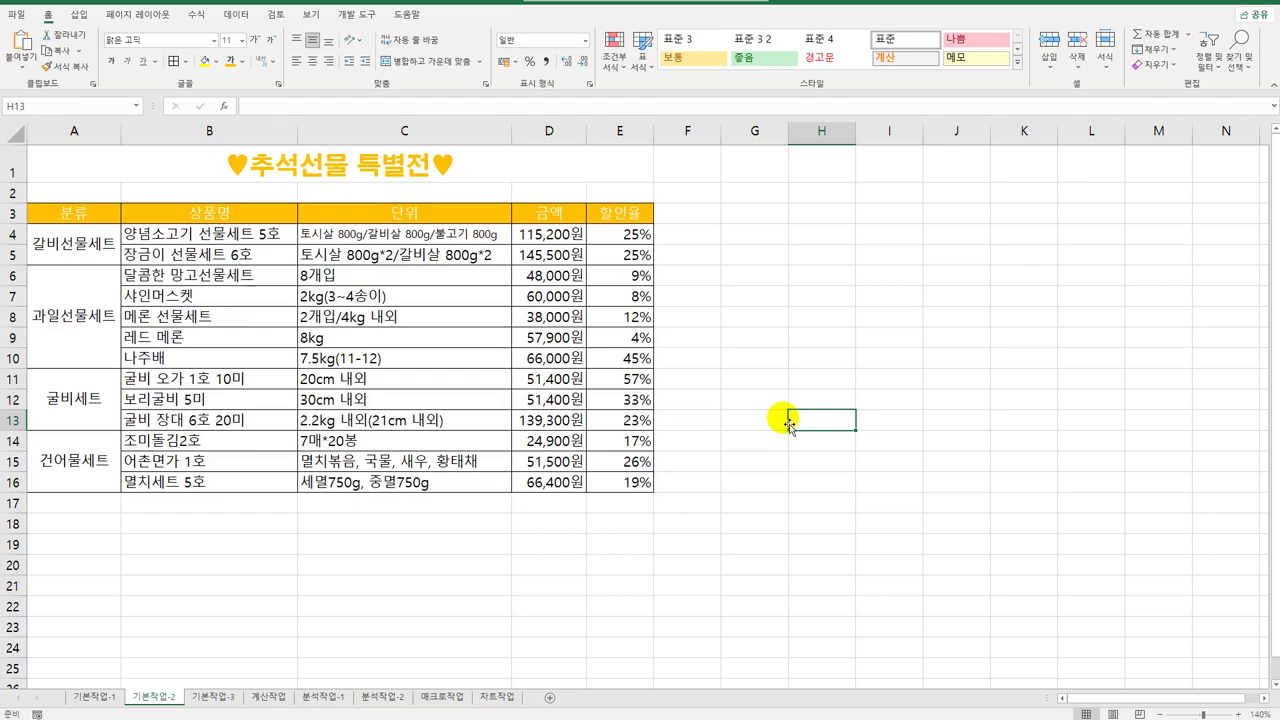
- On the 기본작업-3 sheet, create a conditional formatting rule for the 장르 cells B4:B16 matching specific text that does not contain 미
click(220, 700)
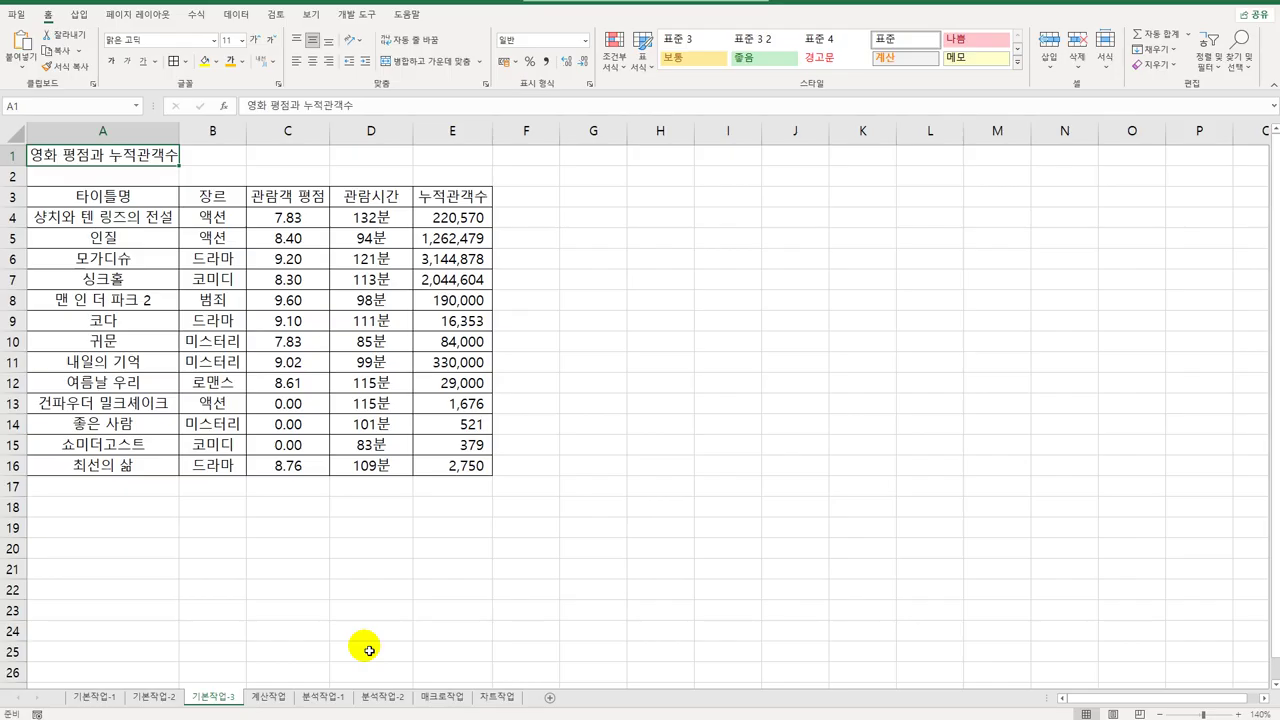
drag(213, 216, 214, 466)
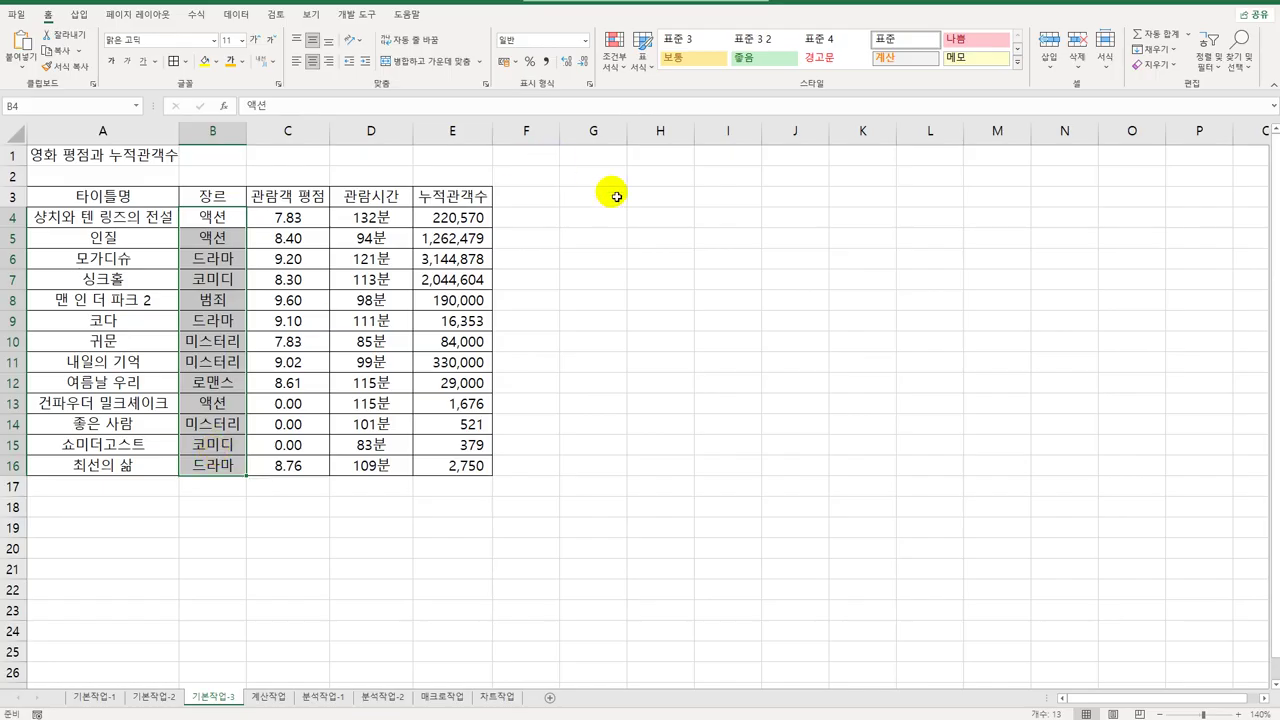
click(616, 67)
mouse_move(656, 187)
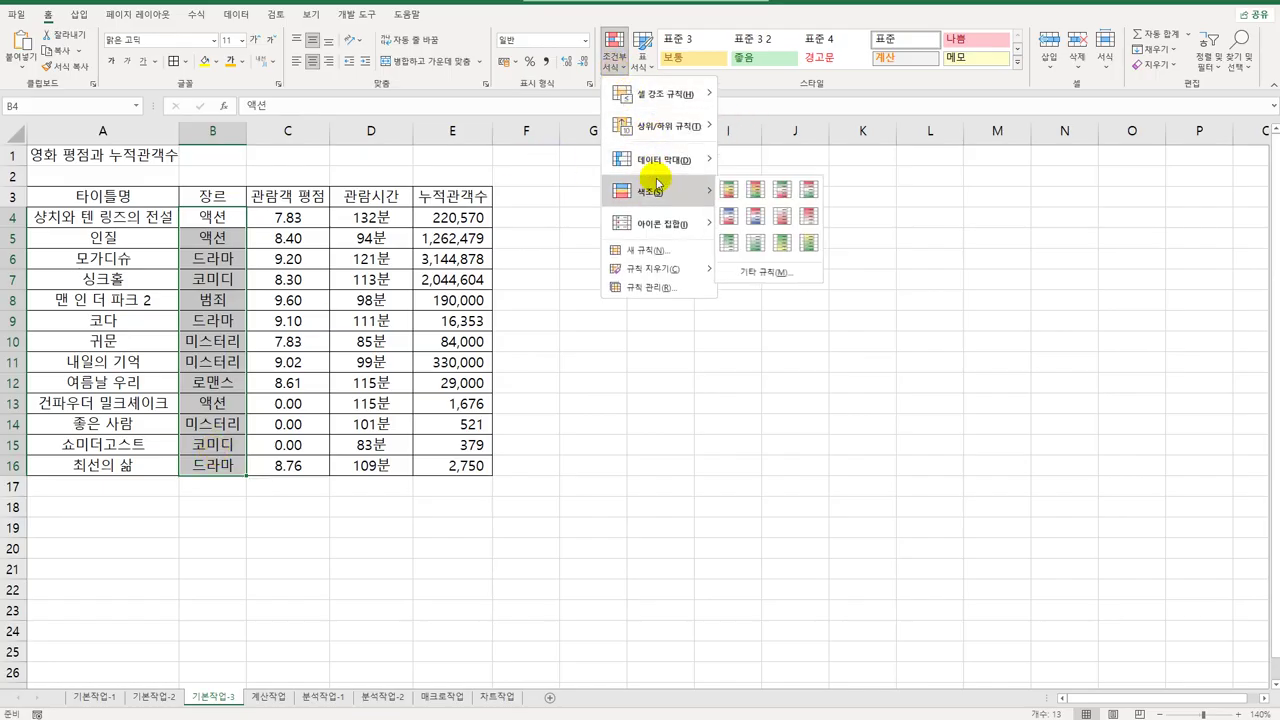
mouse_move(660, 103)
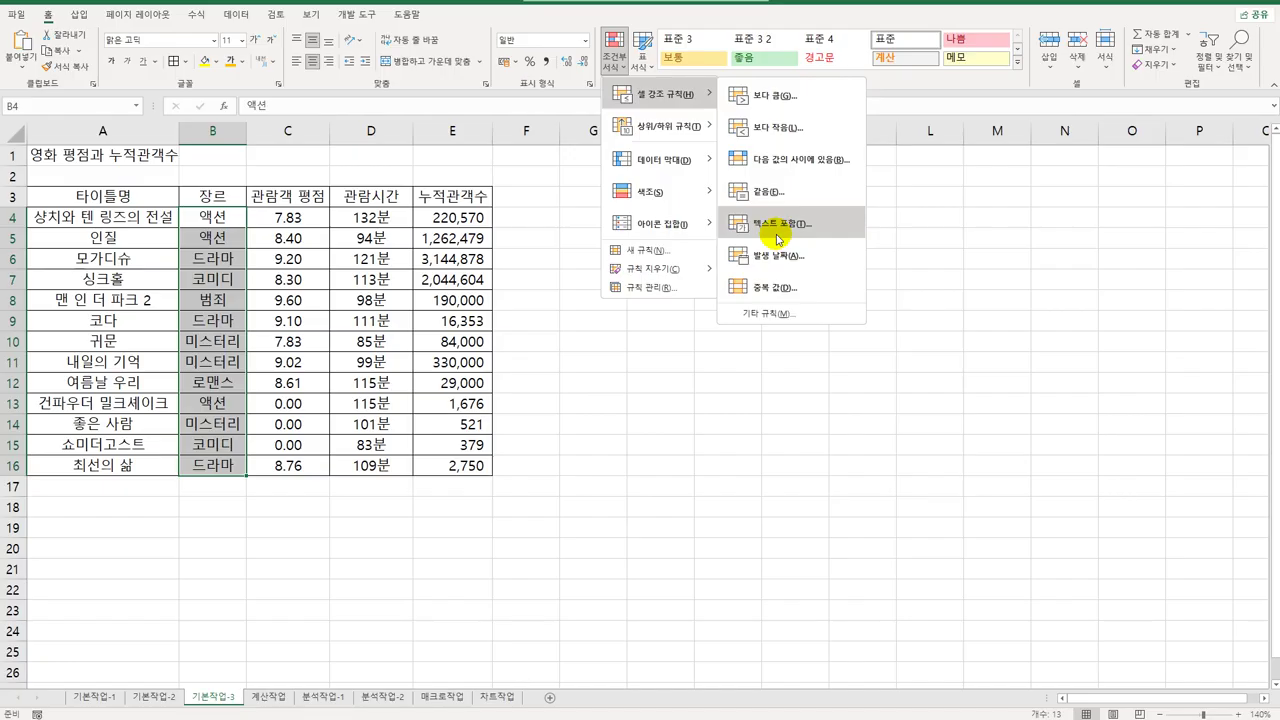
click(772, 315)
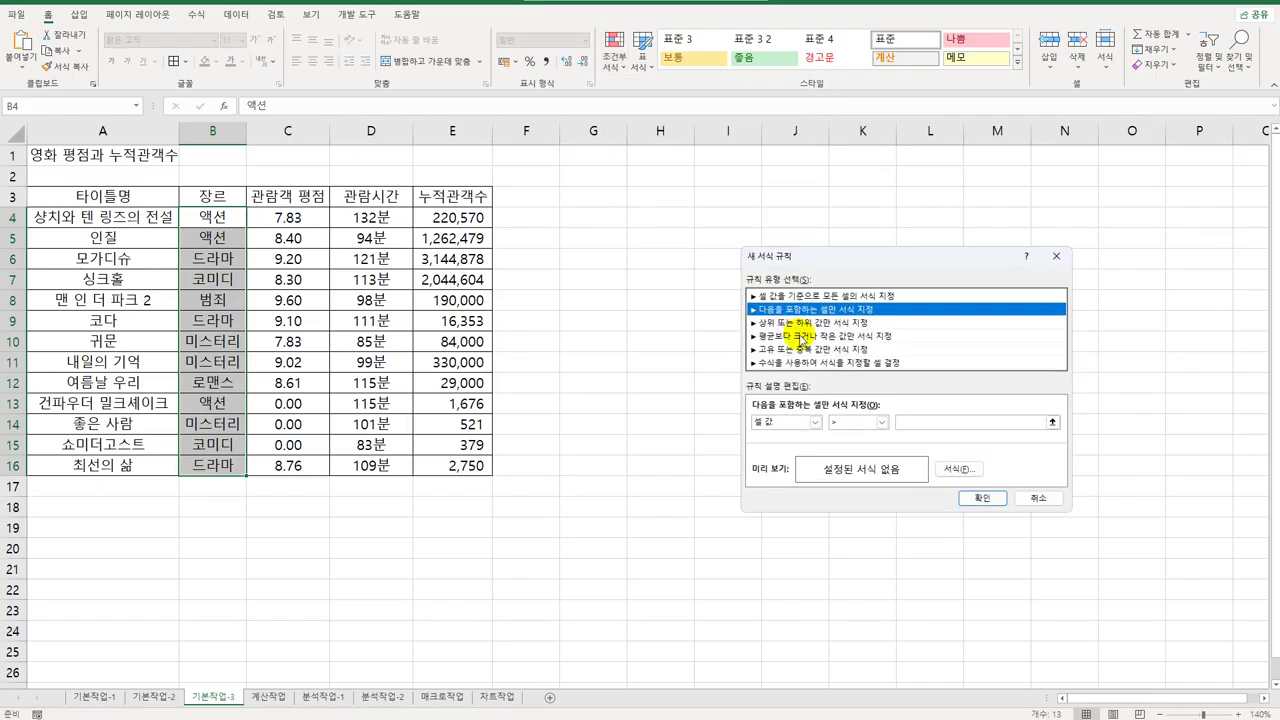
click(815, 423)
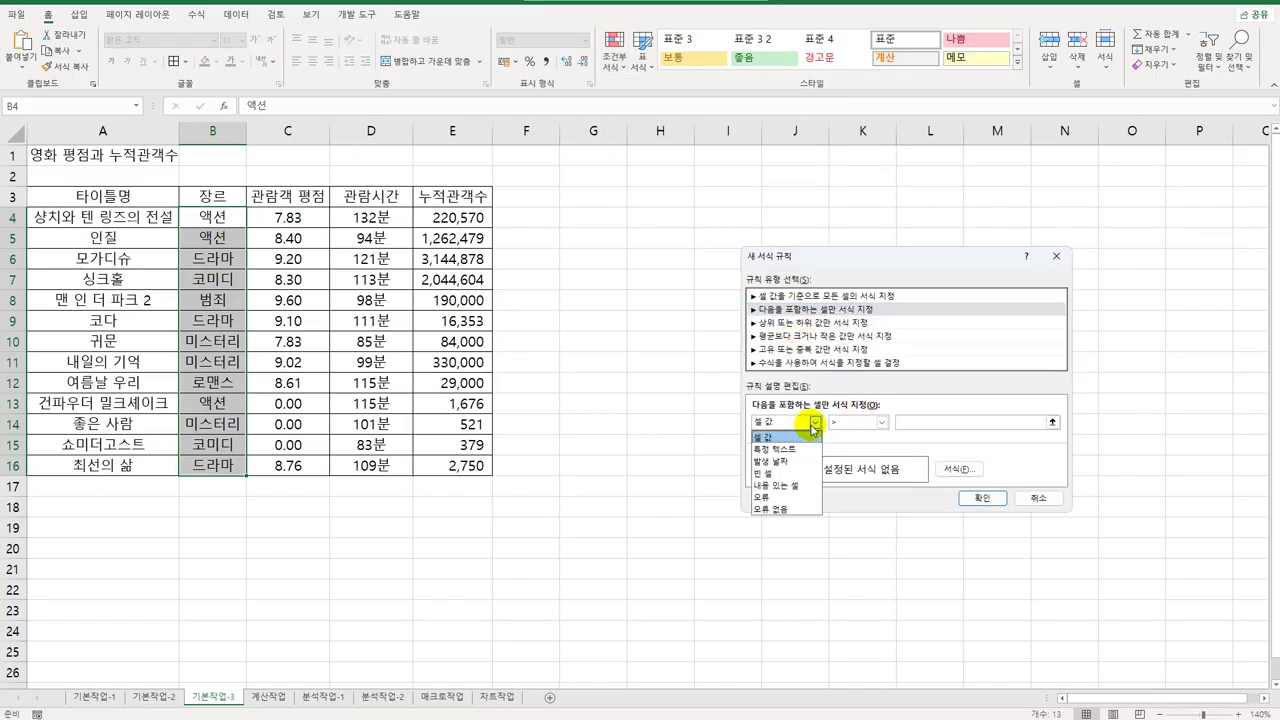
click(805, 449)
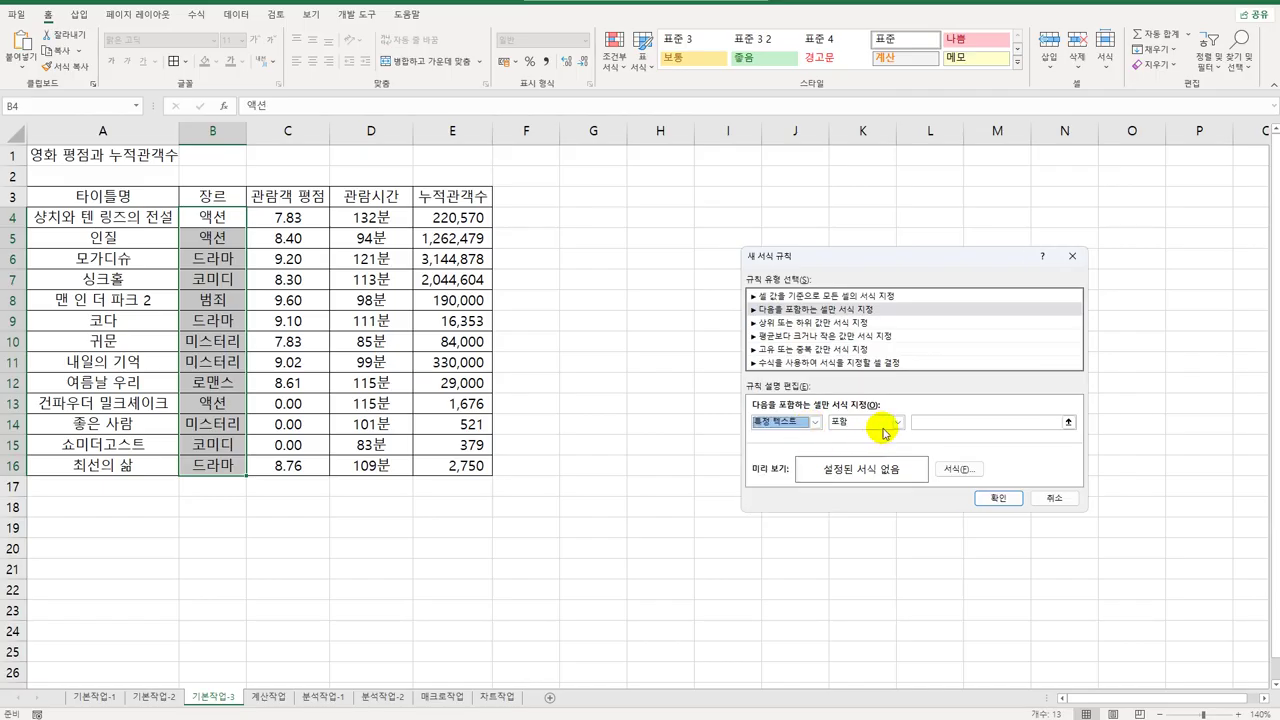
click(896, 423)
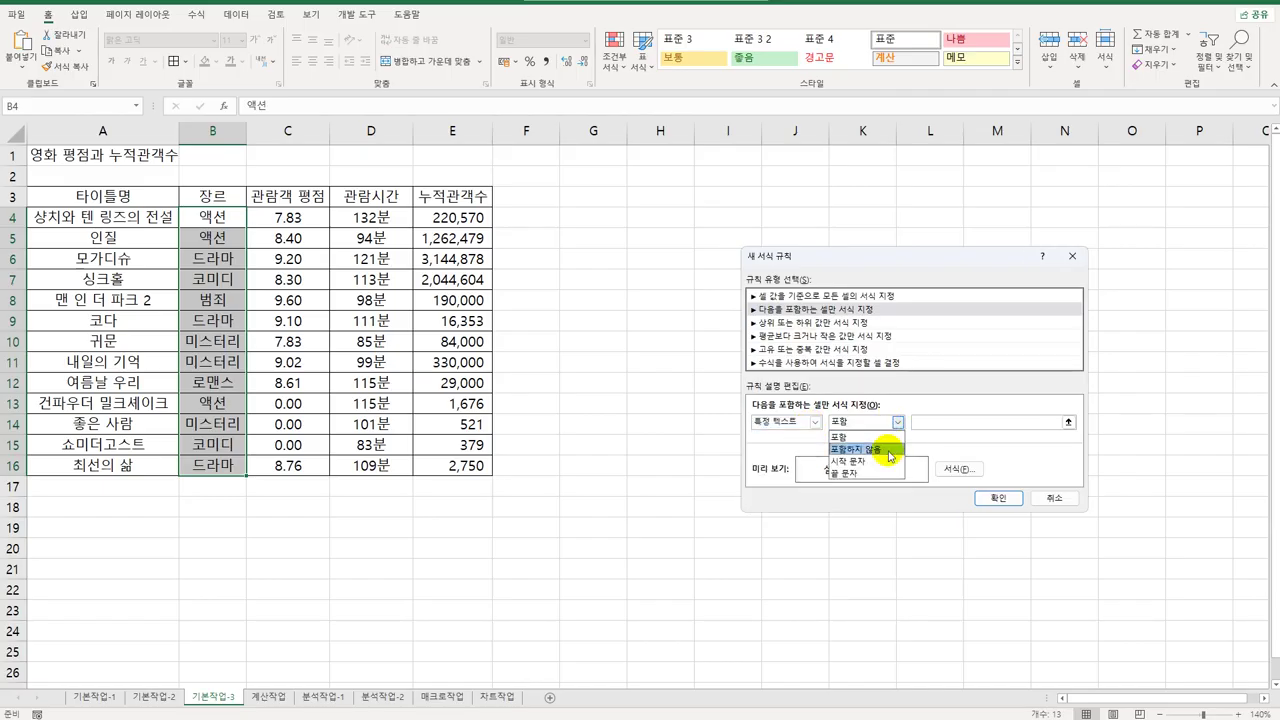
click(889, 456)
click(943, 423)
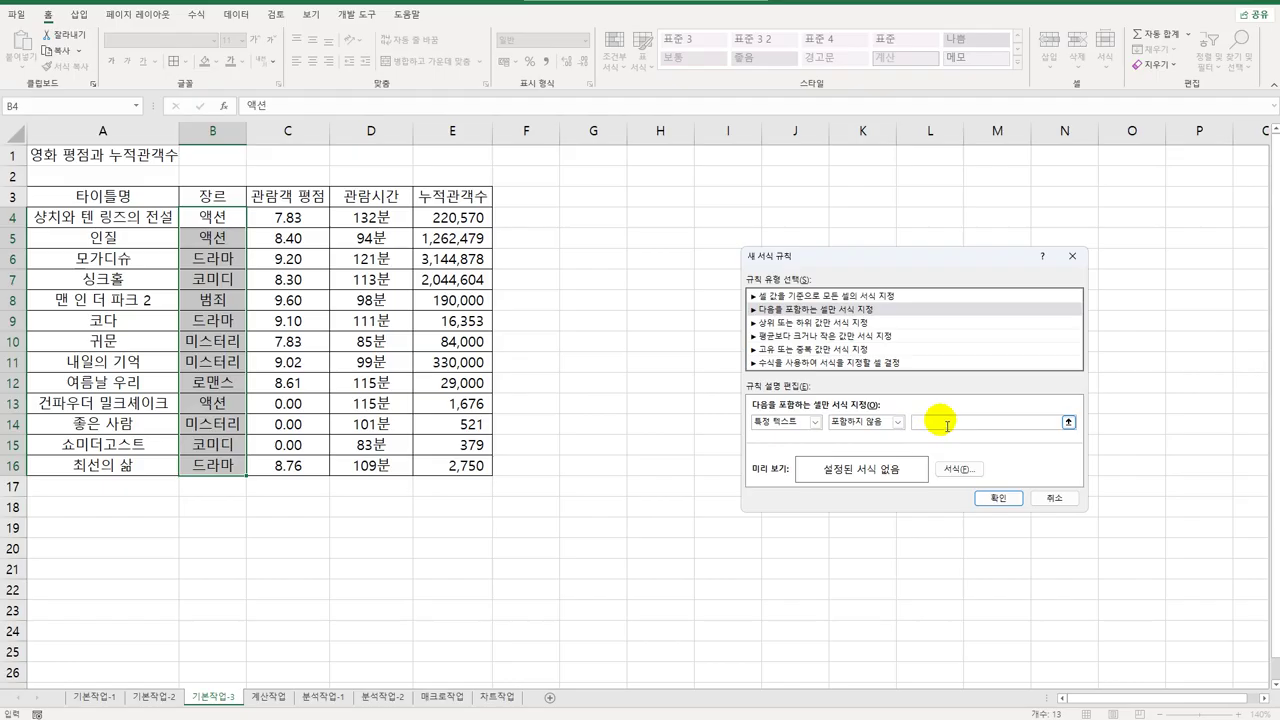
text(미)
click(985, 499)
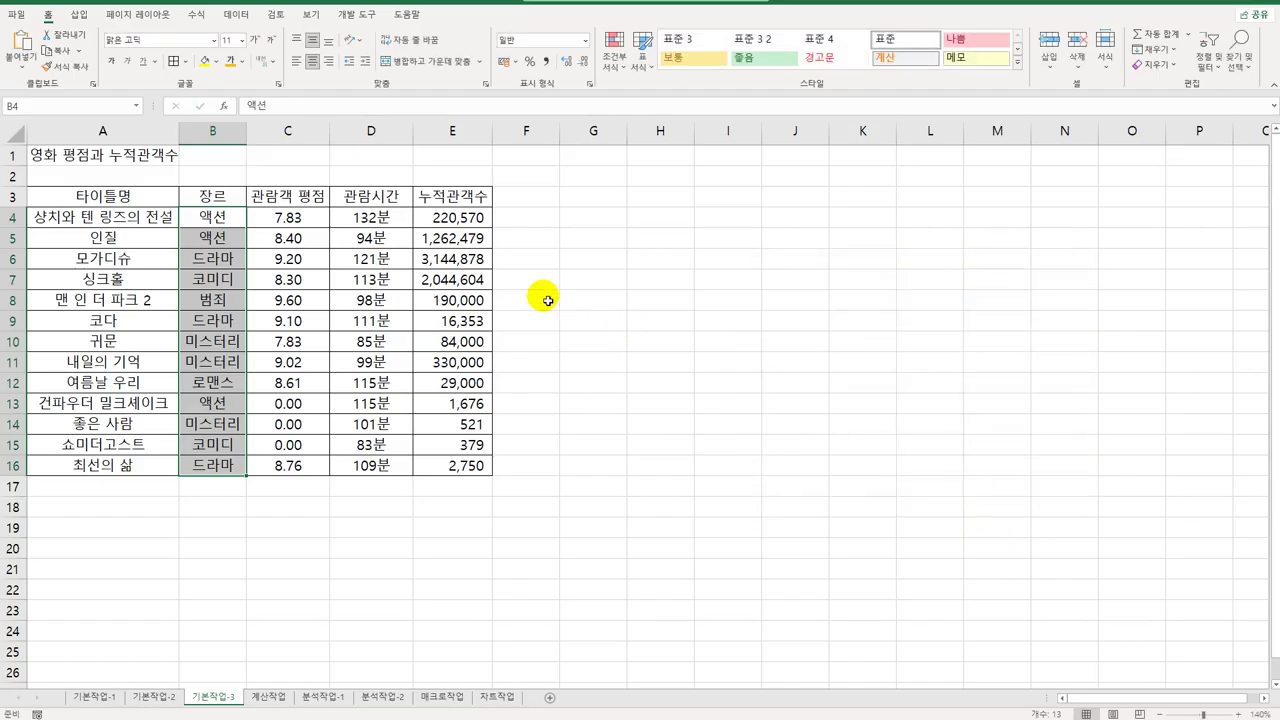
- Set up a new conditional formatting rule for the 누적관객수 values E4:E16 that targets values 이상 (at or above) the range average
drag(430, 216, 435, 467)
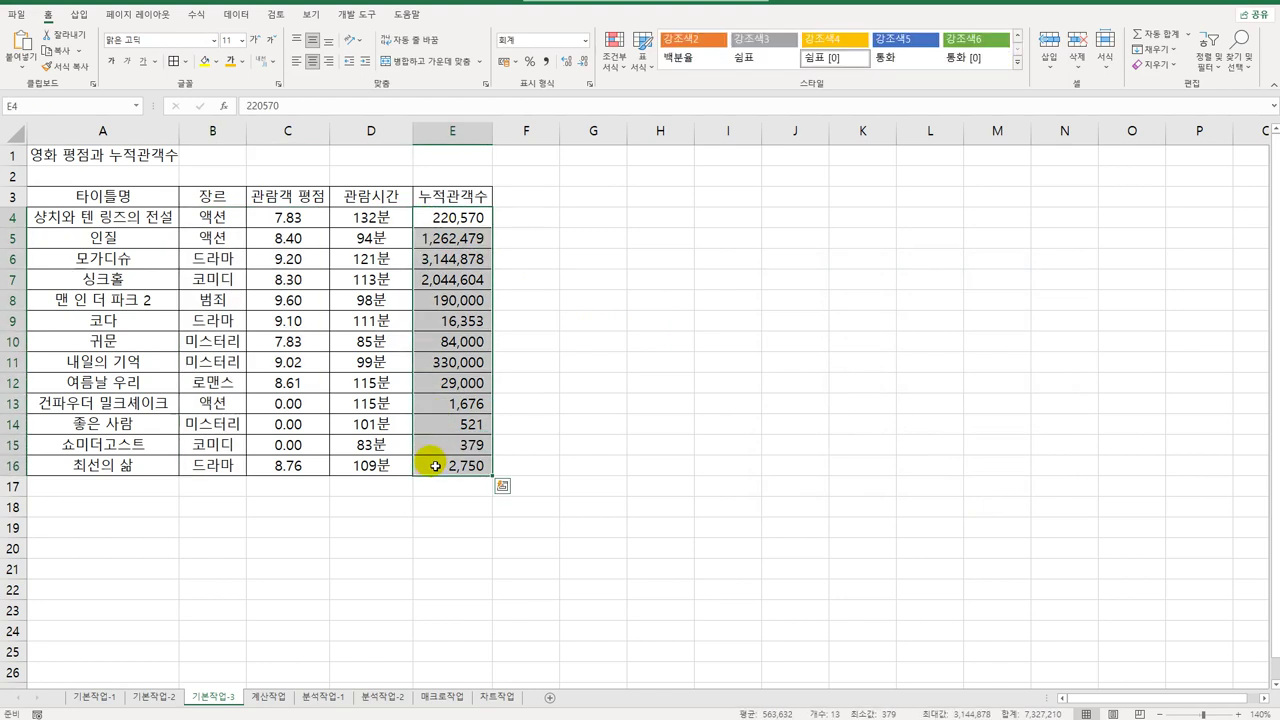
click(614, 58)
mouse_move(650, 137)
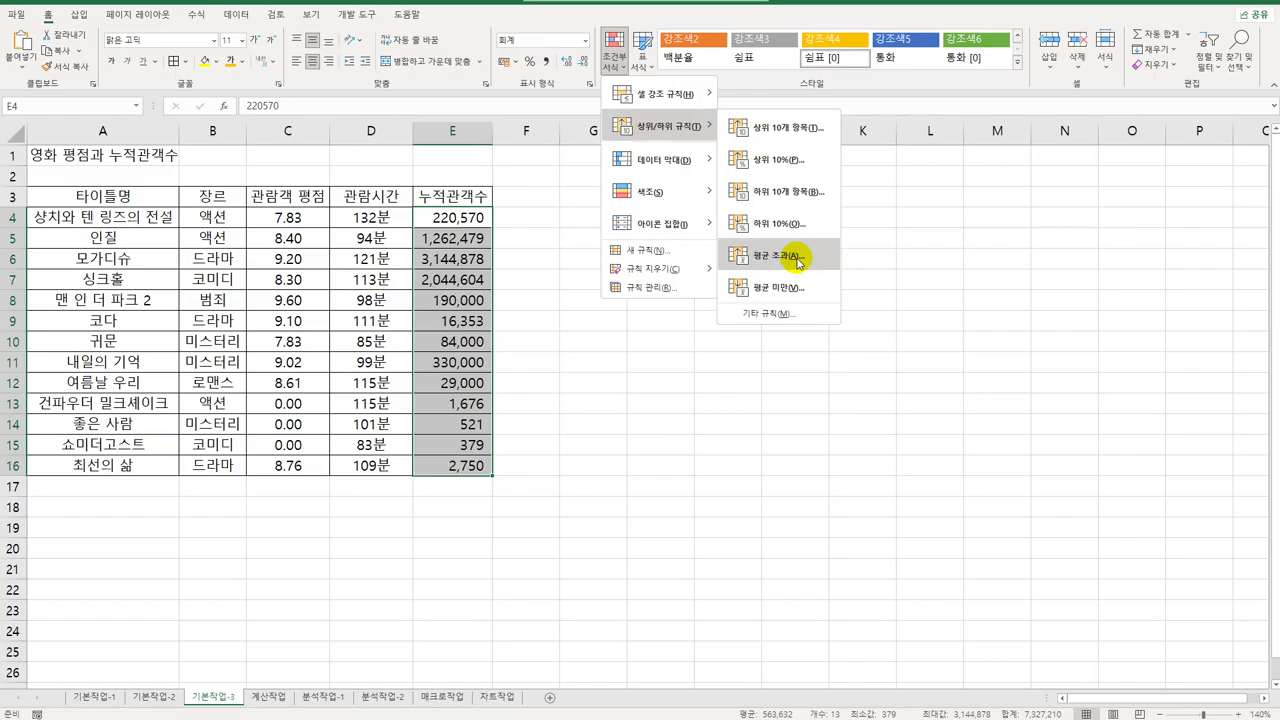
click(778, 314)
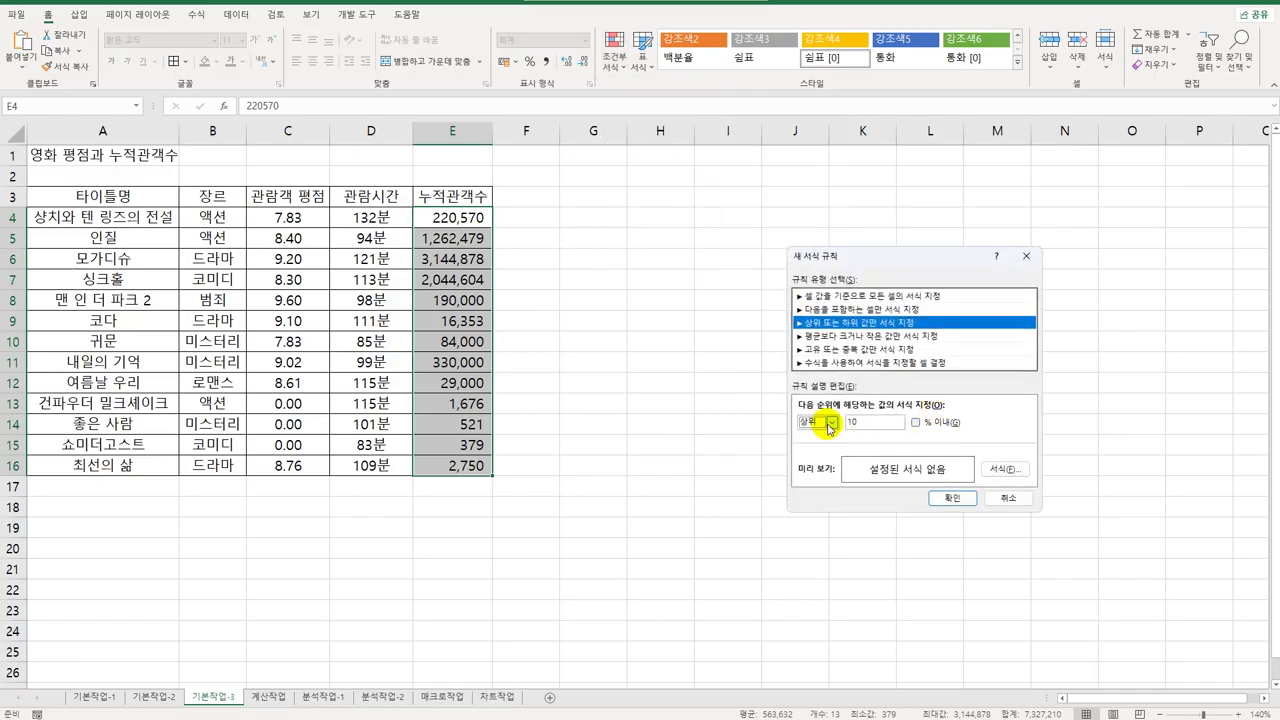
click(830, 424)
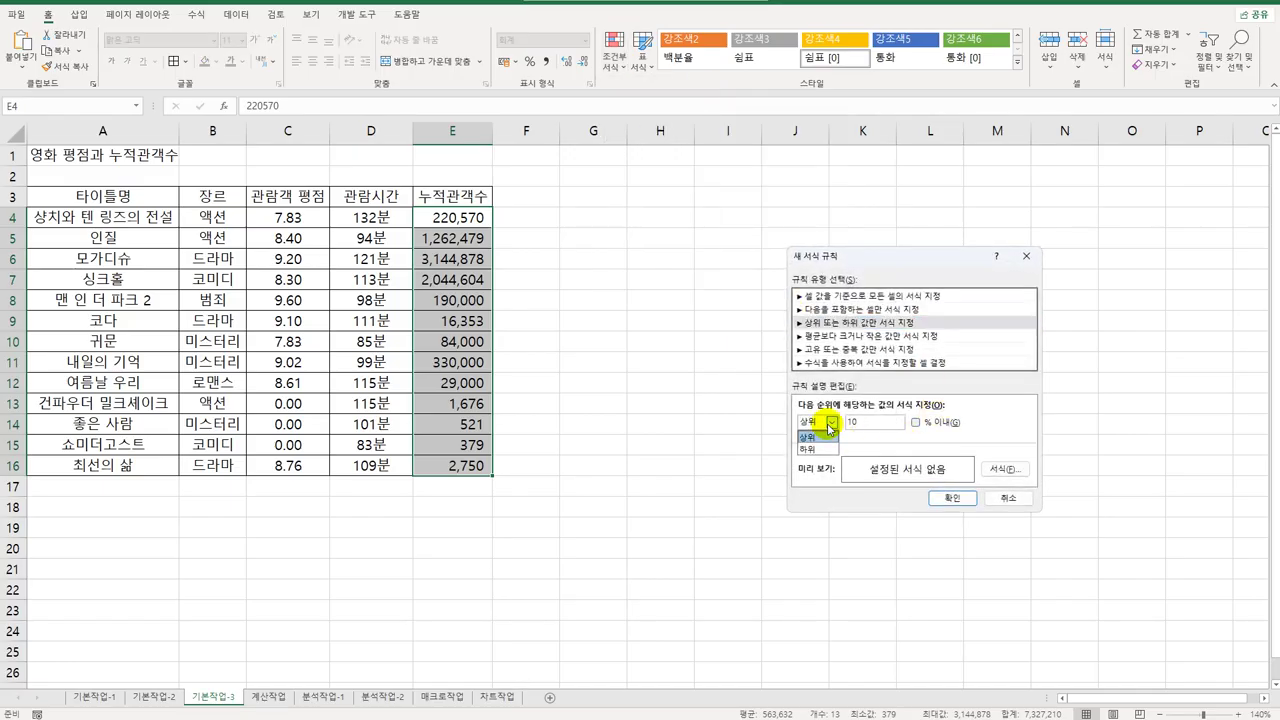
click(843, 338)
click(843, 338)
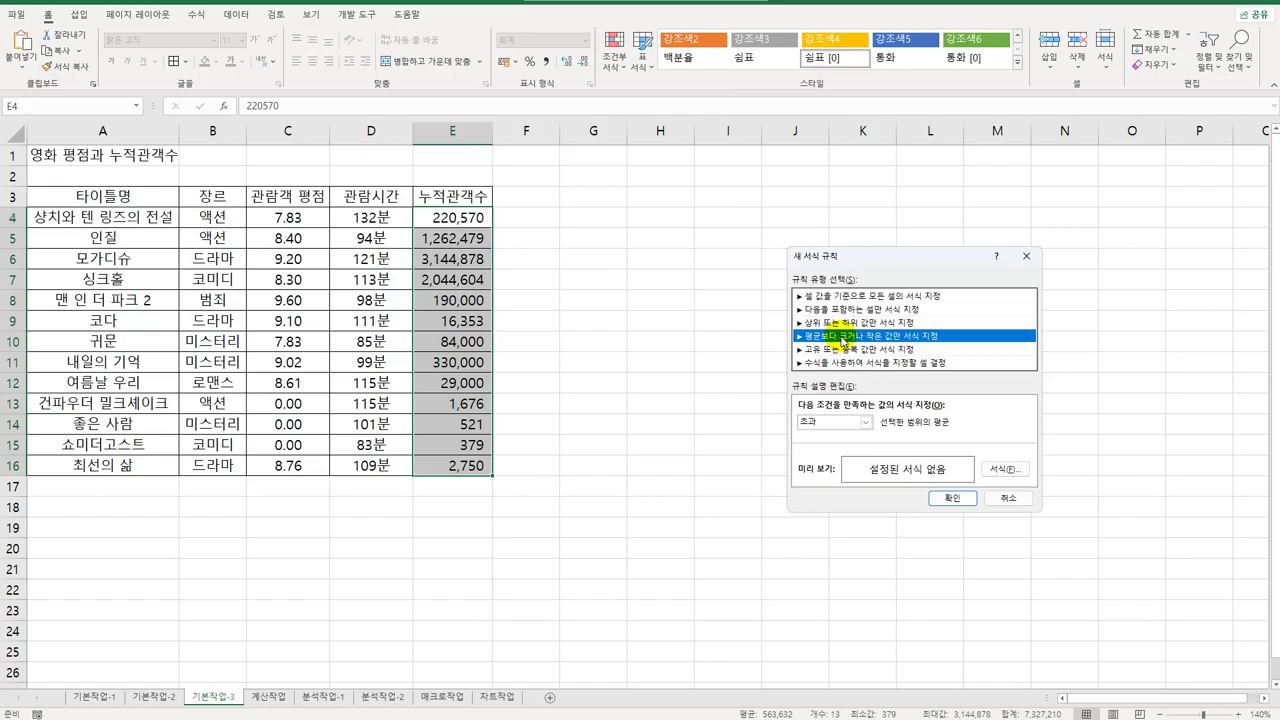
click(850, 422)
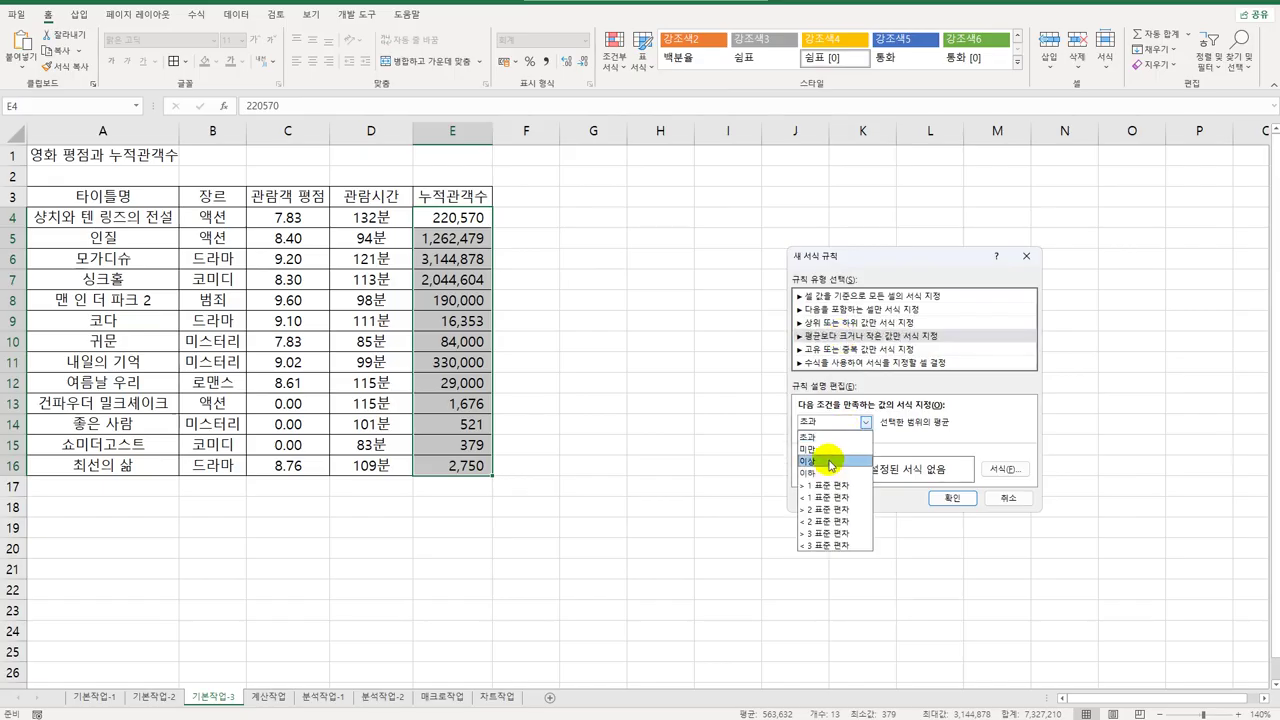
click(829, 464)
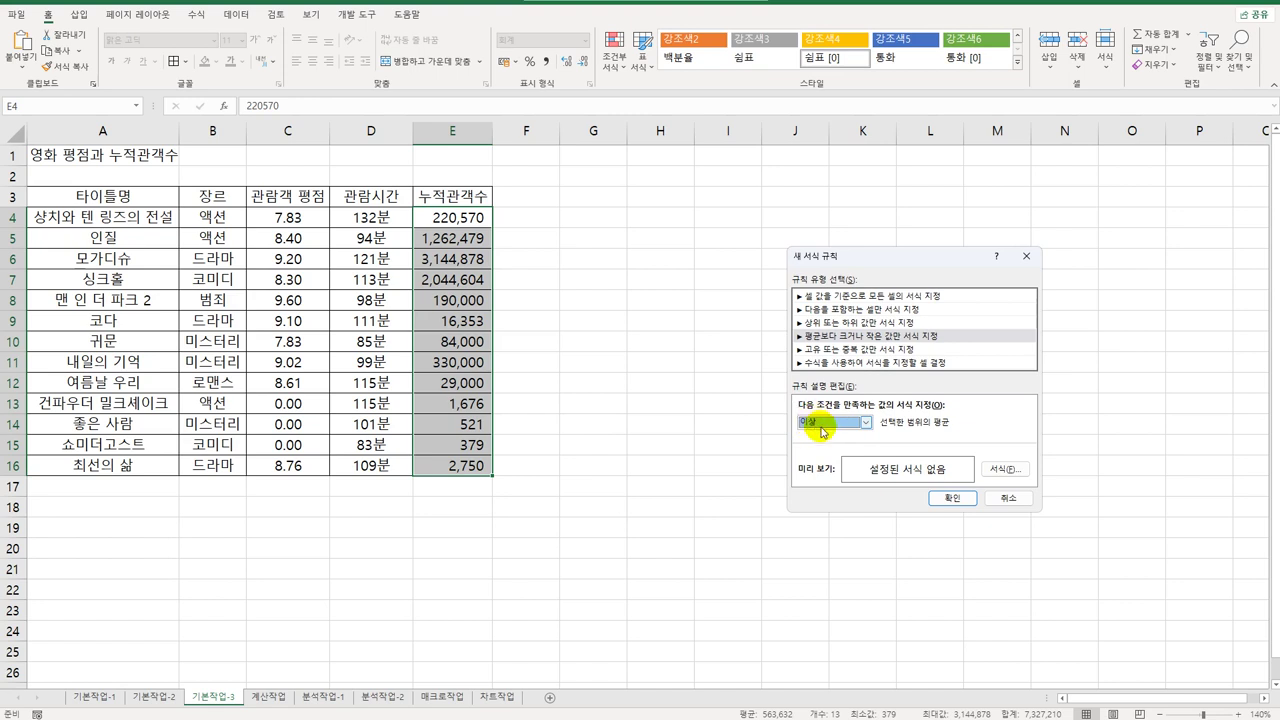
- Set the above-average rule's font style to 굵은 기울임꼴 (bold italic)
click(1006, 469)
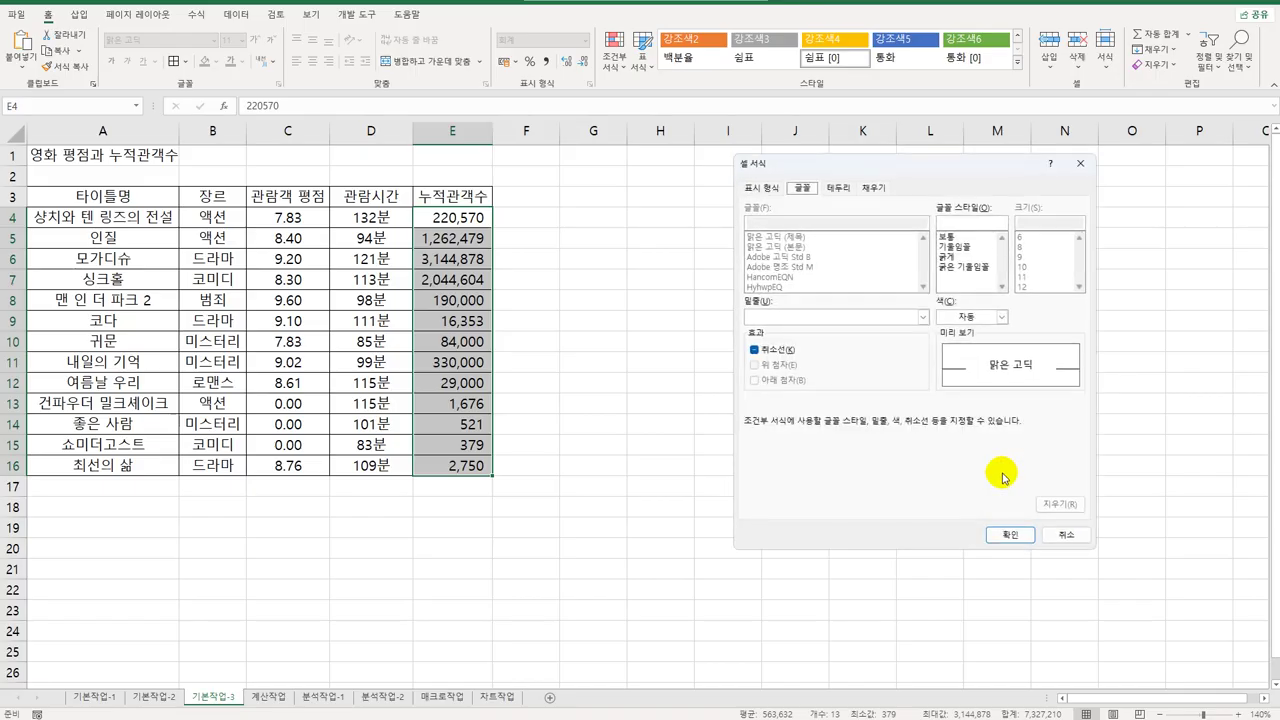
click(965, 268)
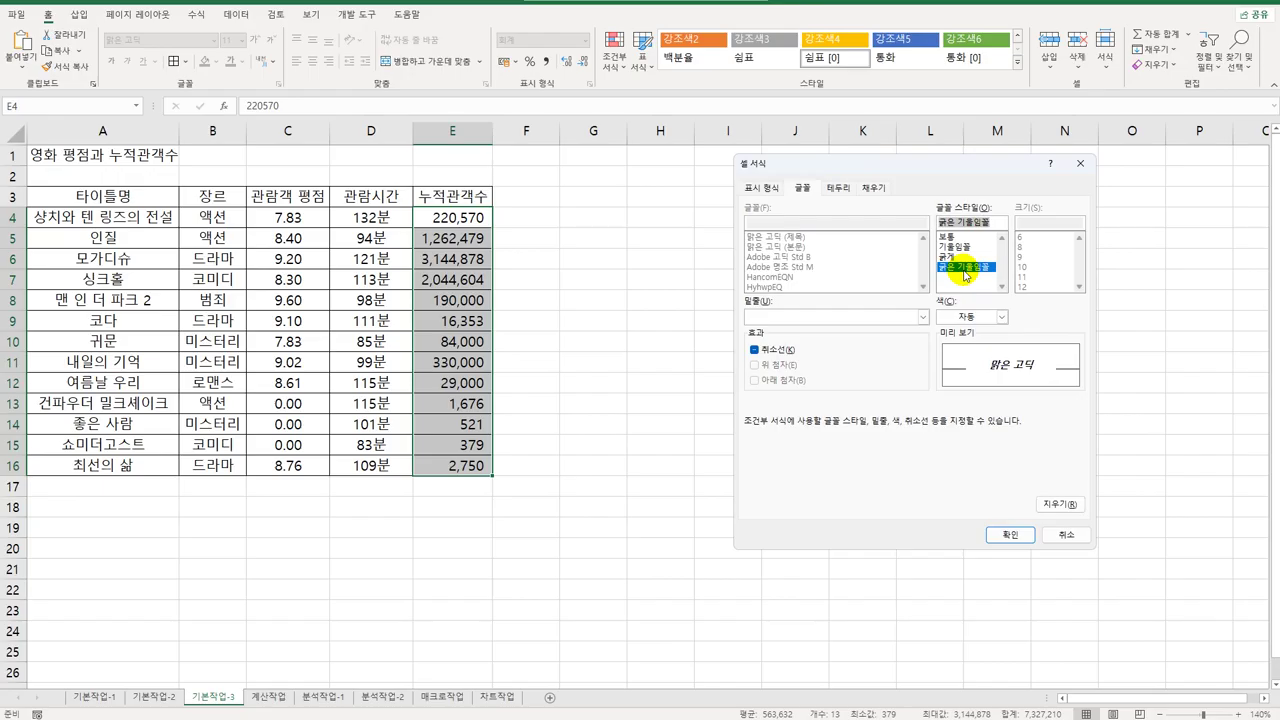
click(1011, 545)
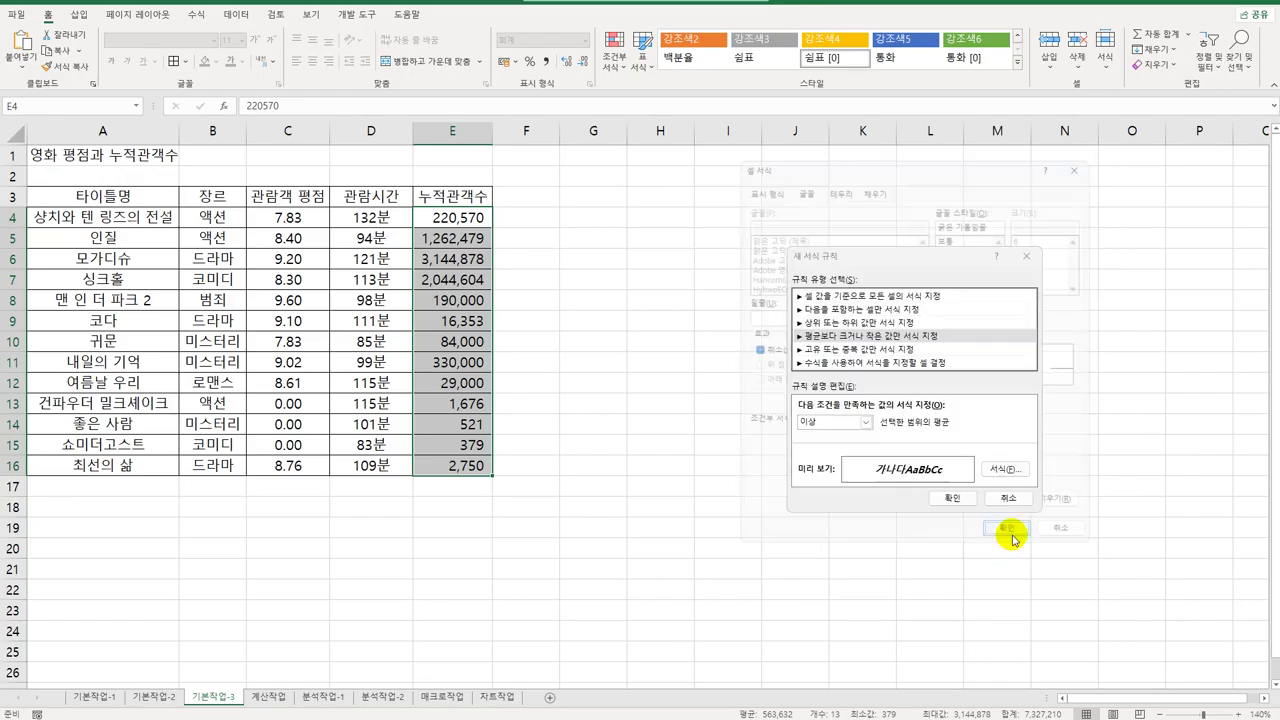
- Apply the above-average formatting rule to the 누적관객수 cells and open the 계산작업 sheet
click(954, 499)
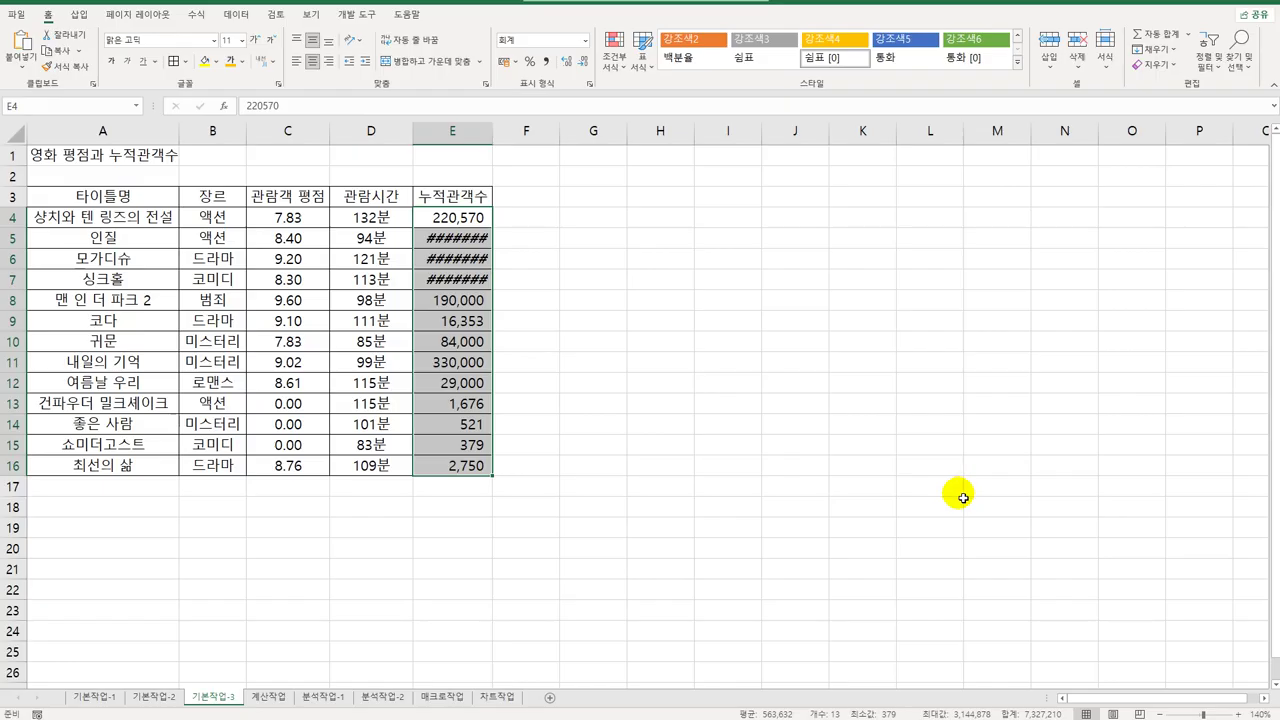
click(268, 698)
scroll(290, 600, up, 2)
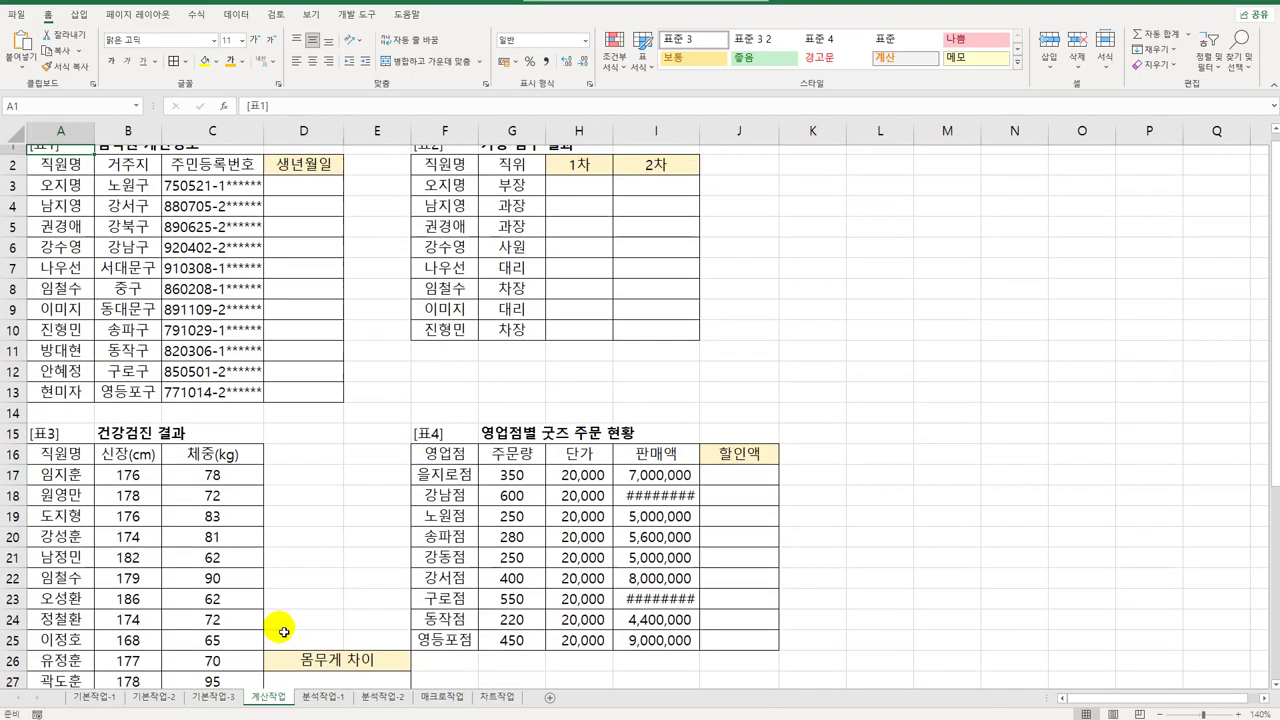
- In the first 생년월일 cell, D3, begin a DATE formula that takes the year from MID(C3,1,2)
click(292, 197)
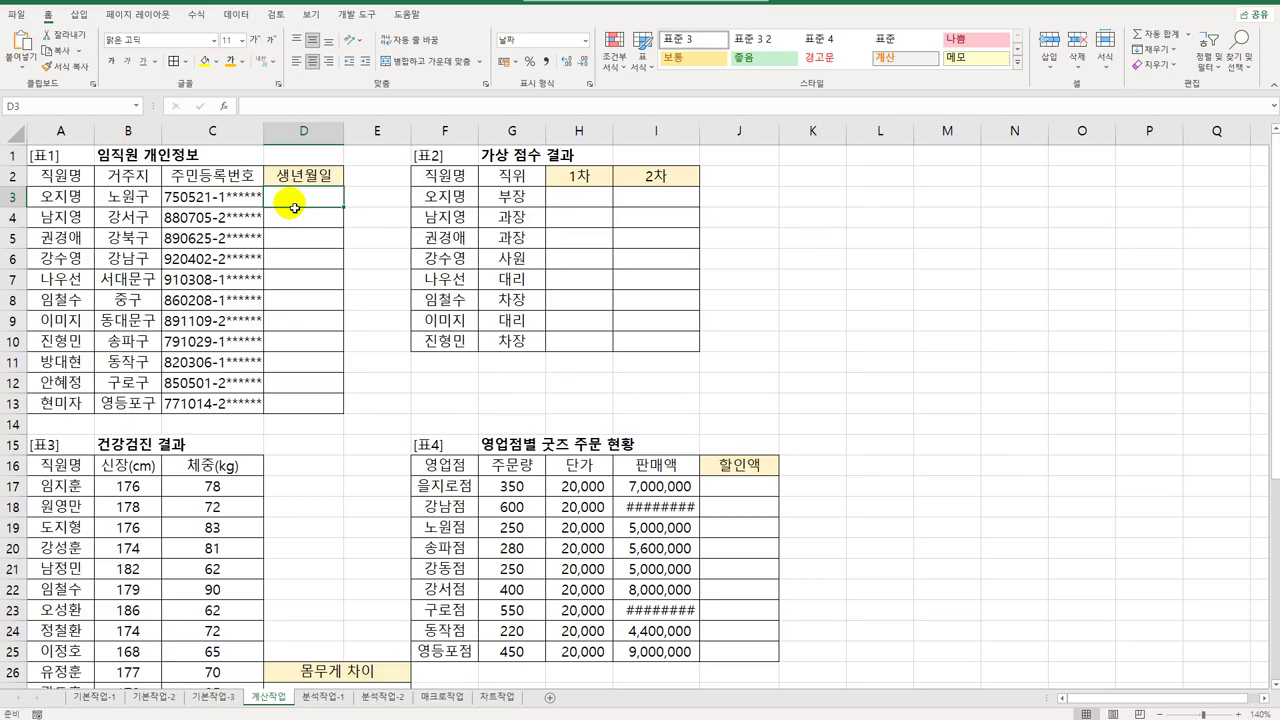
text(=)
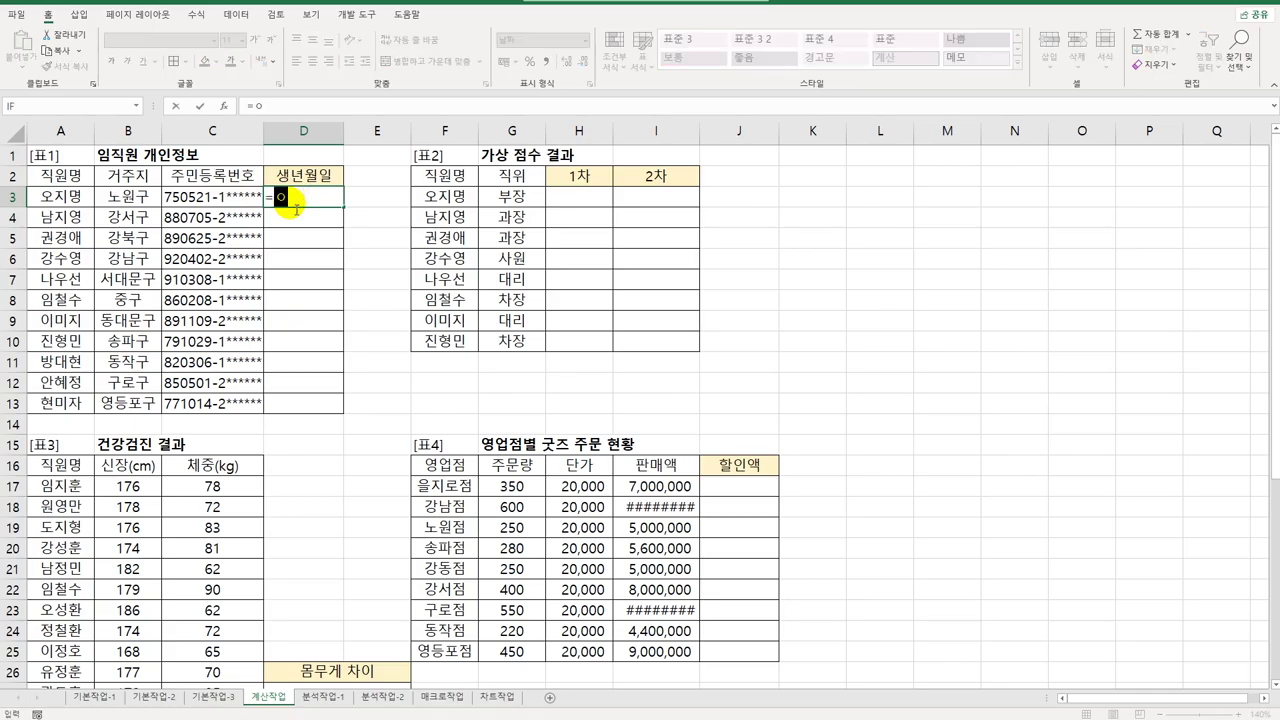
text(date)
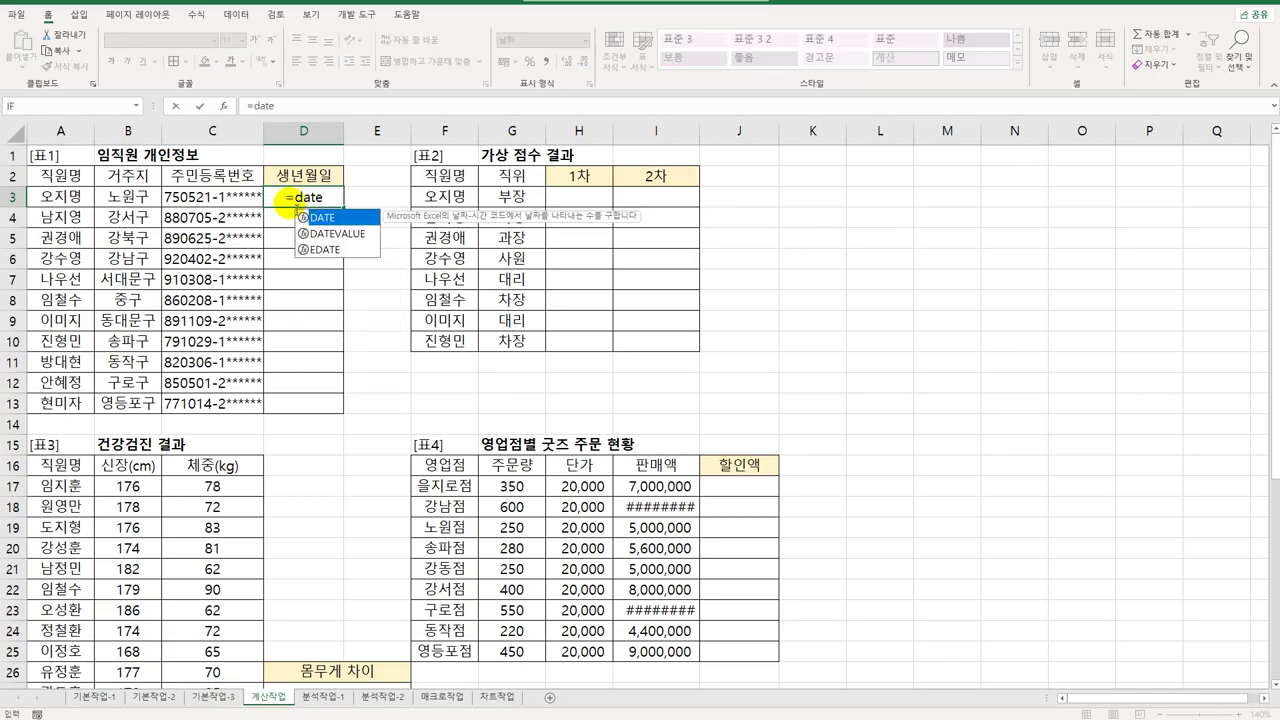
key(Tab)
text(mid()
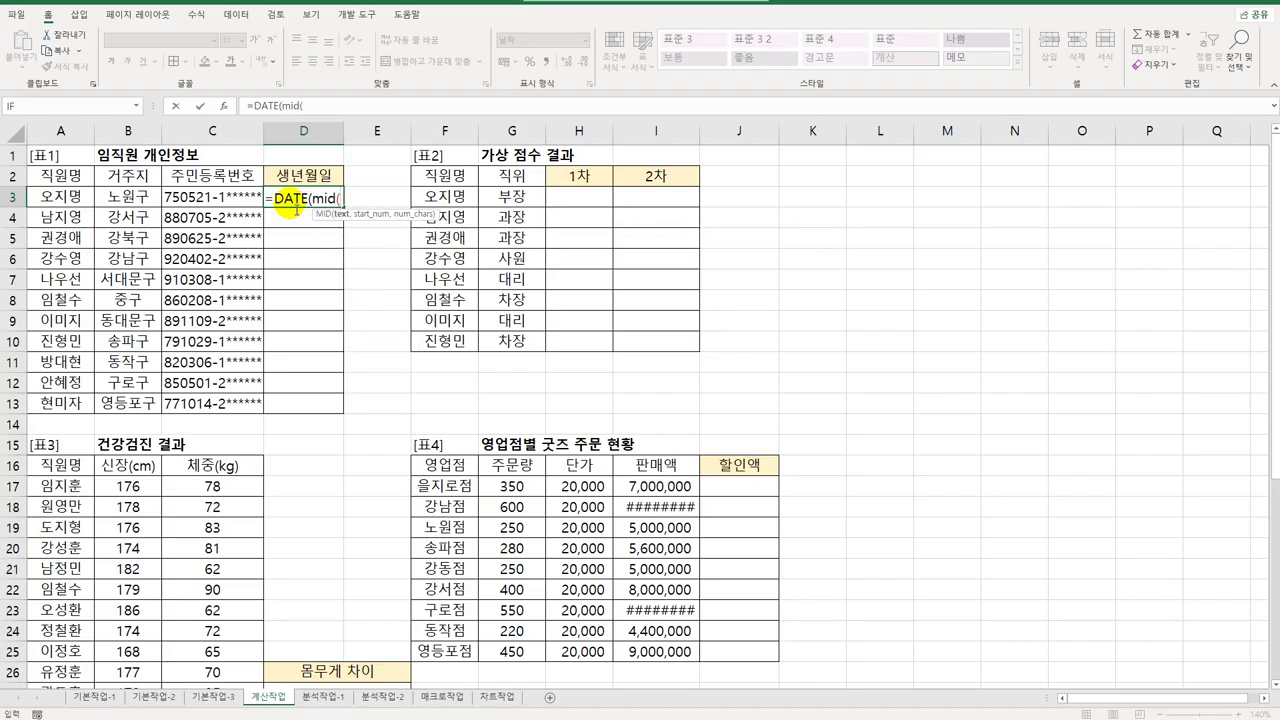
key(Left)
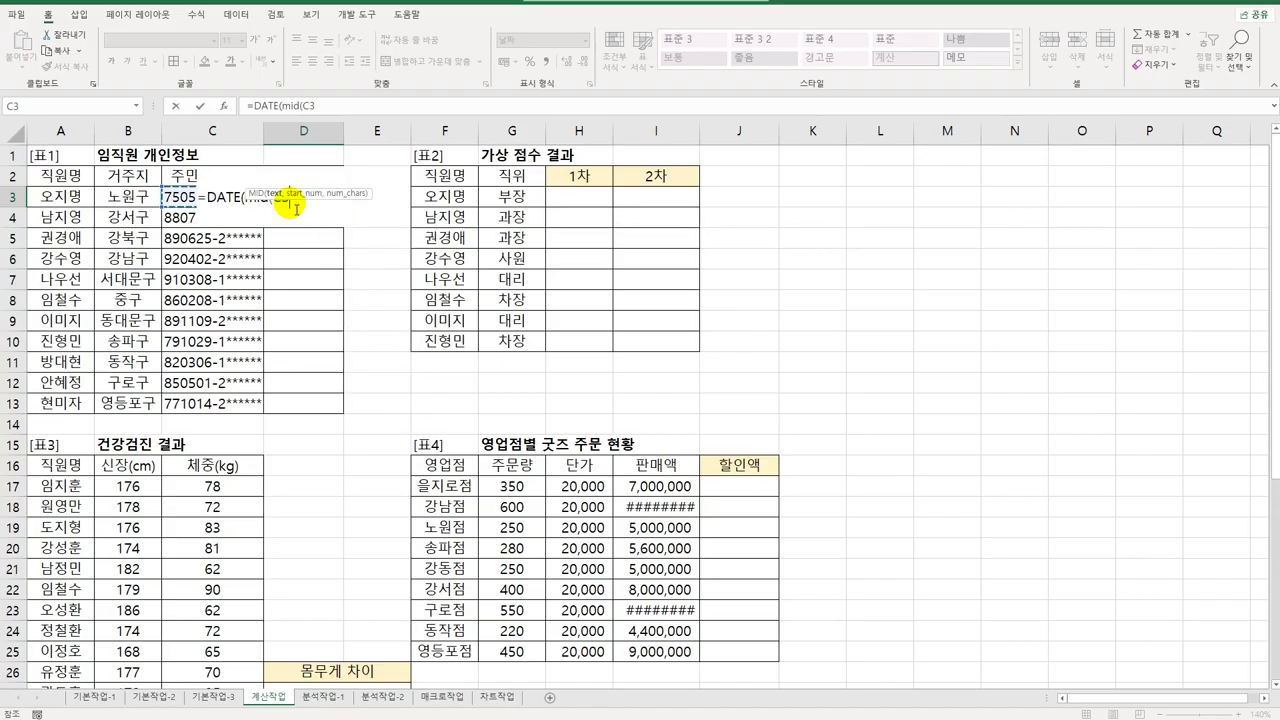
text(,1,2)
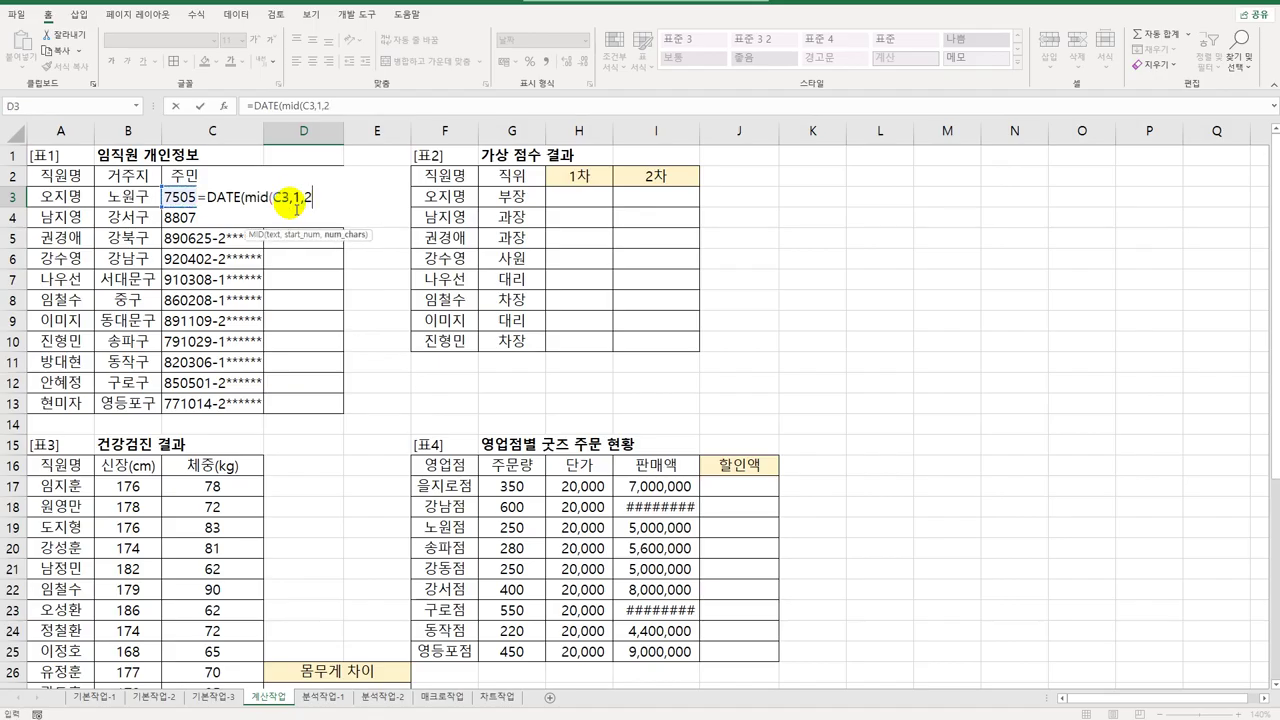
- Complete the D3 formula with MID(C3,3,2) as month and MID(C3,5,2) as day, and fill it down through D13
text(),mid()
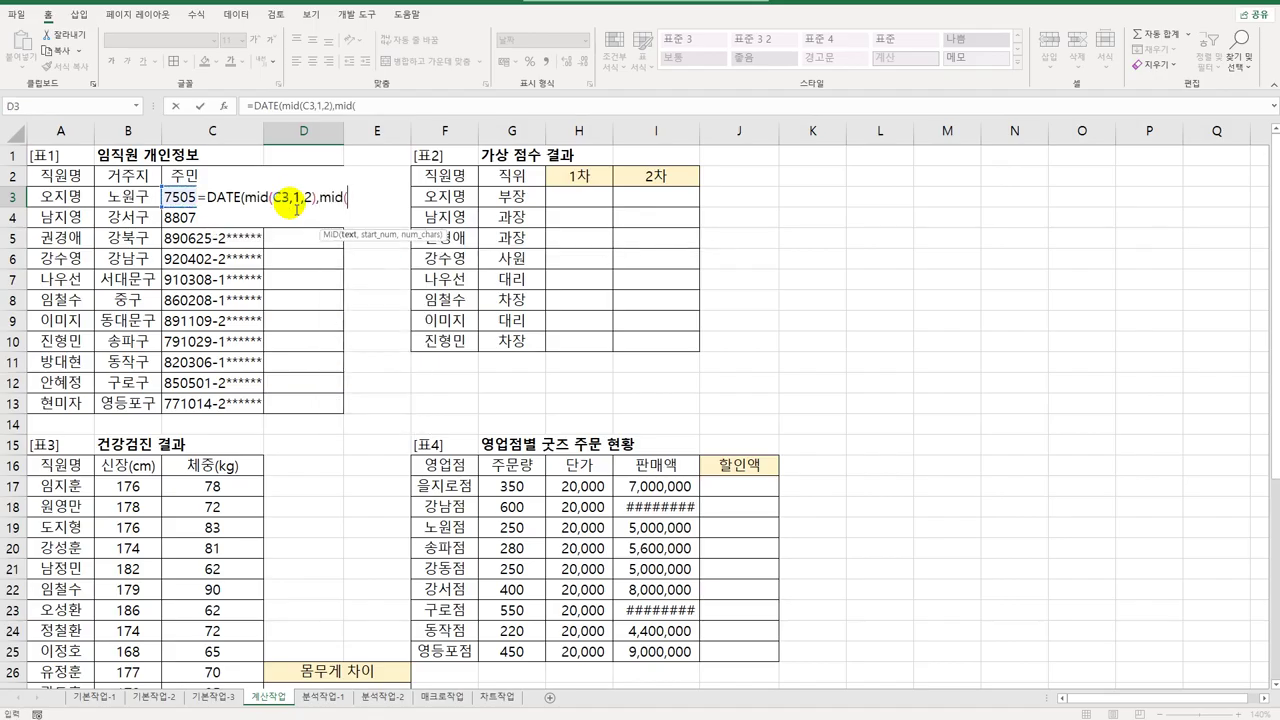
key(Left)
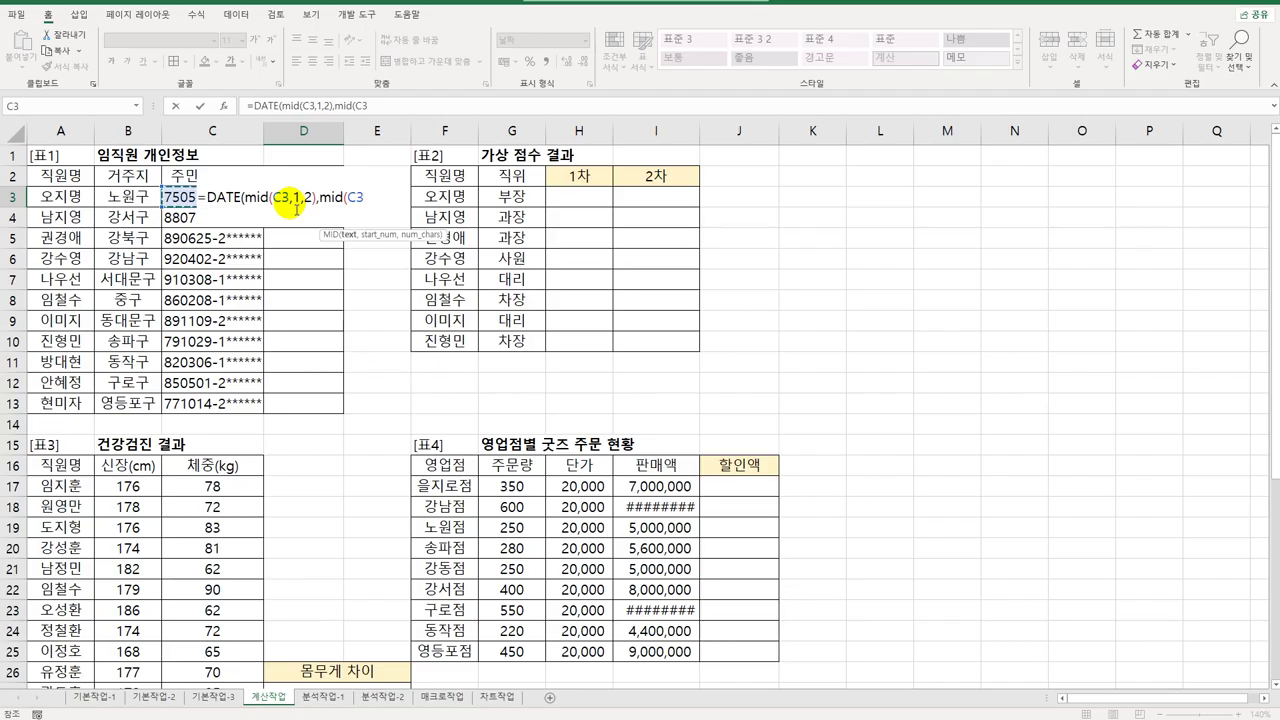
text(,3,2),)
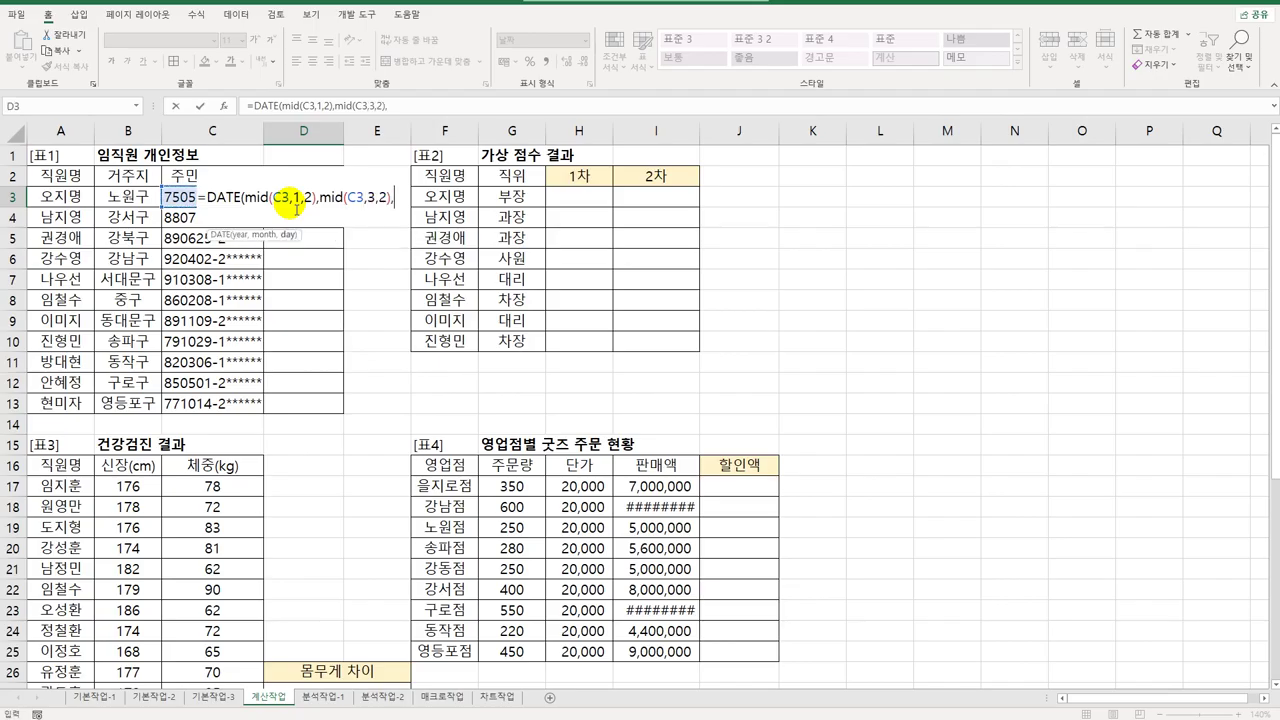
text(mid()
key(Left)
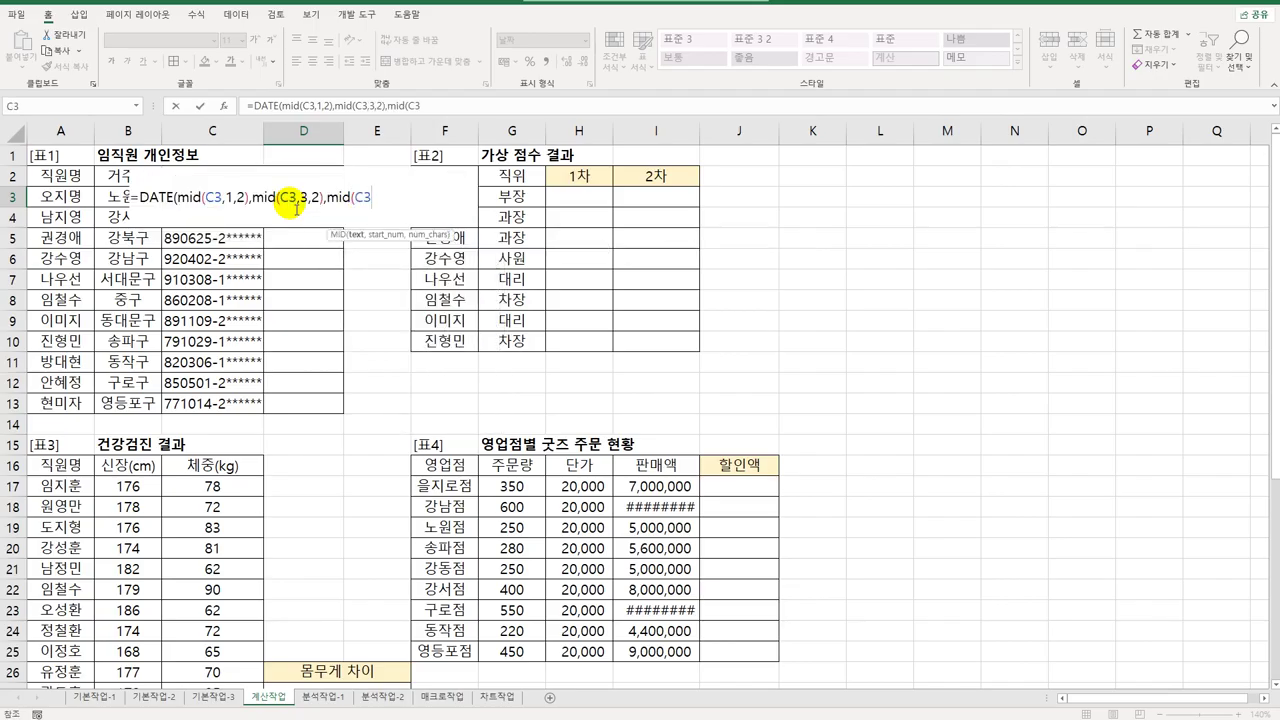
text(,5,2)
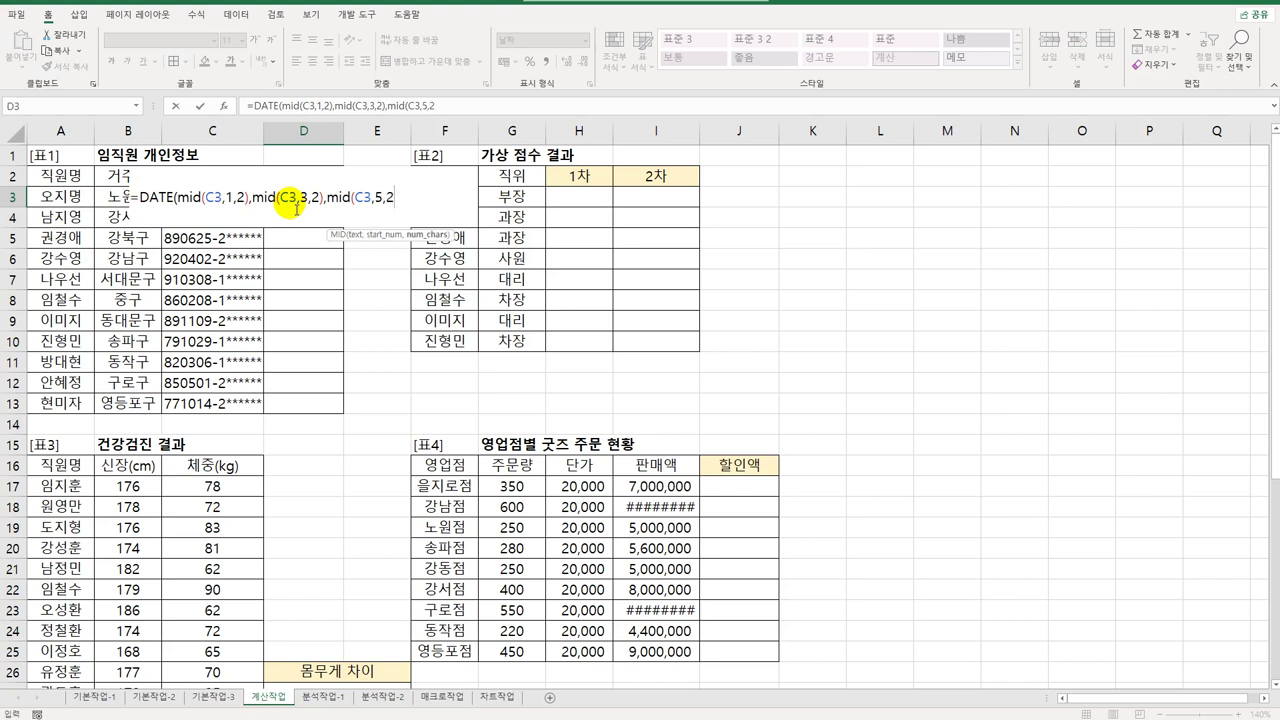
text())
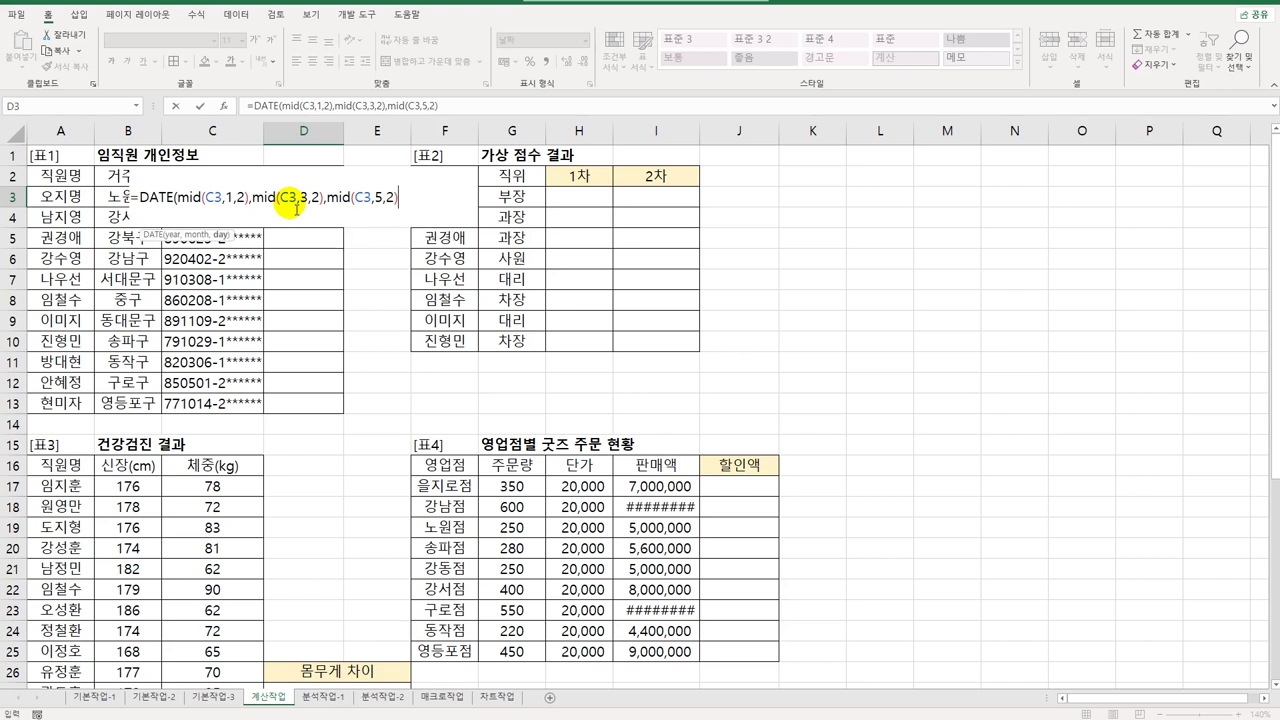
text())
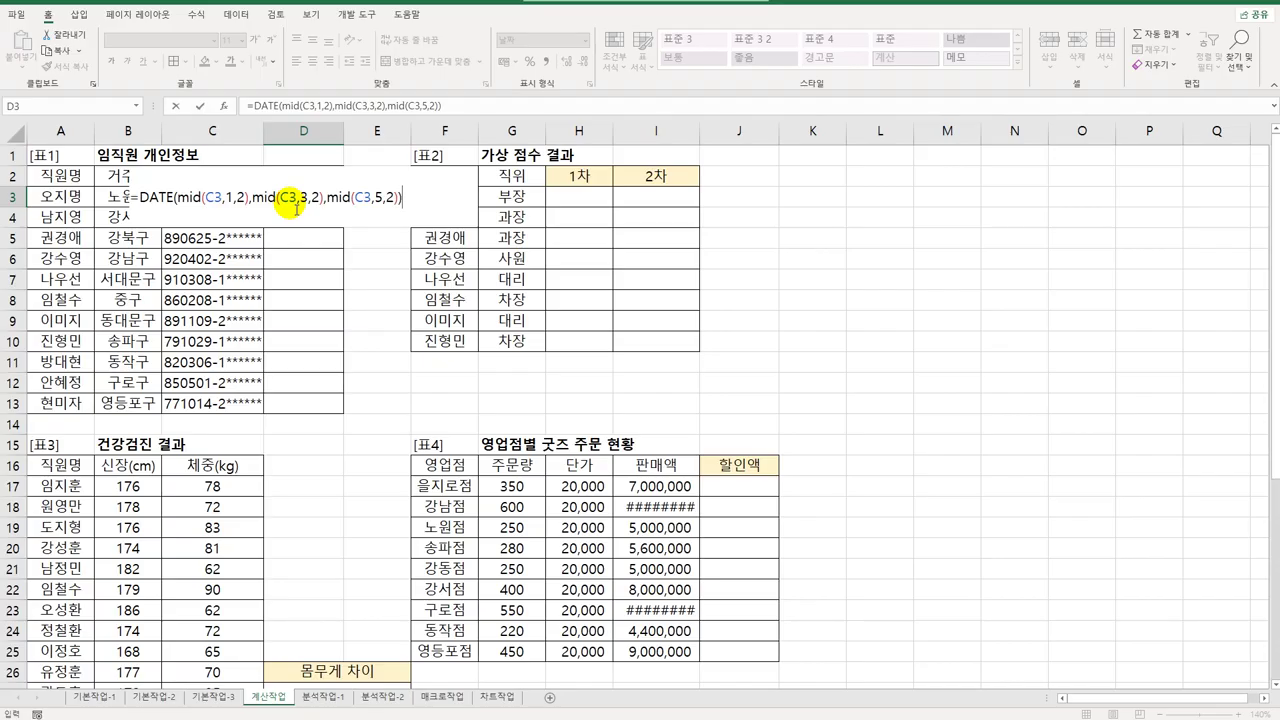
key(Return)
click(294, 200)
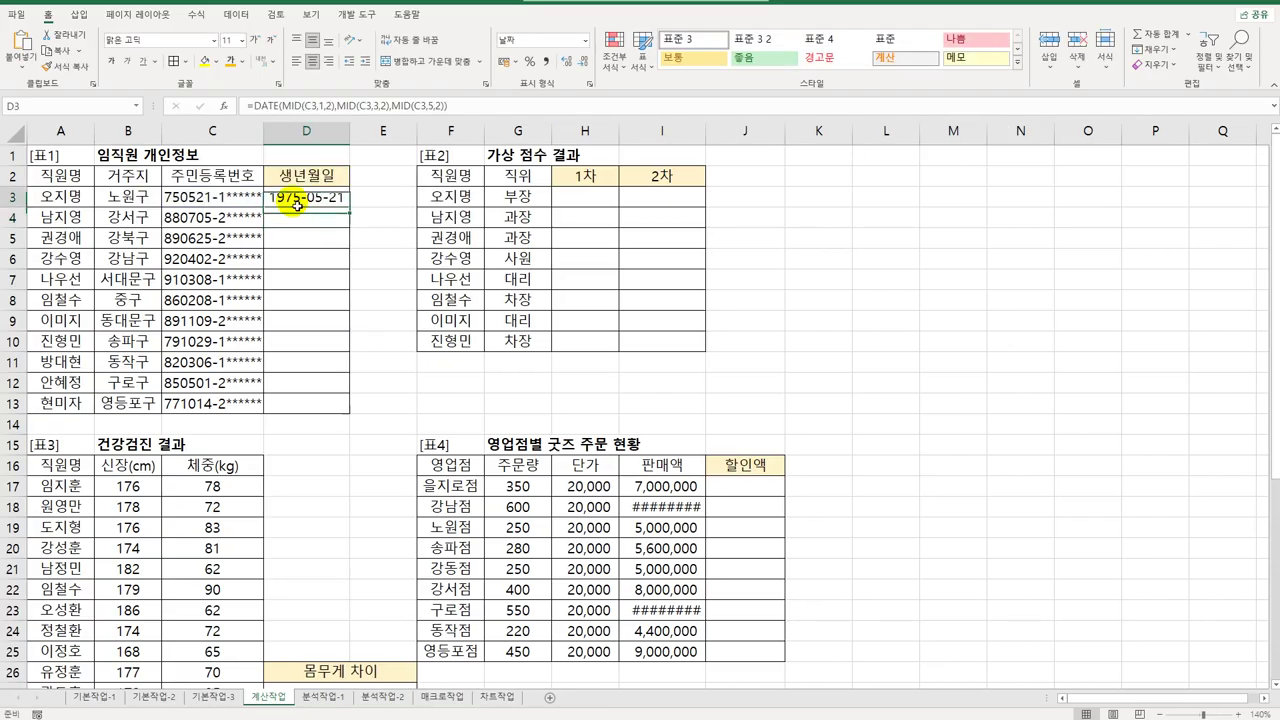
drag(353, 213, 337, 408)
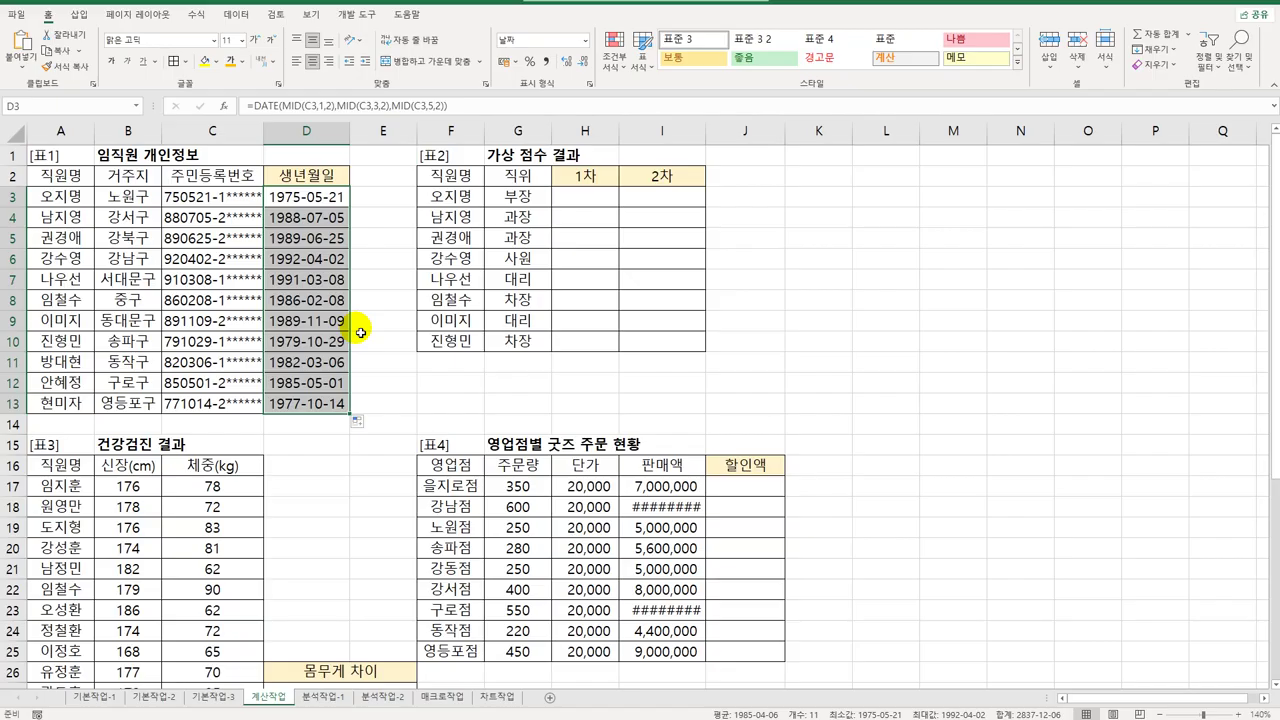
- In the first 1차 cell of 표2, H3, enter the formula =RANDBETWEEN(50,100)
click(610, 200)
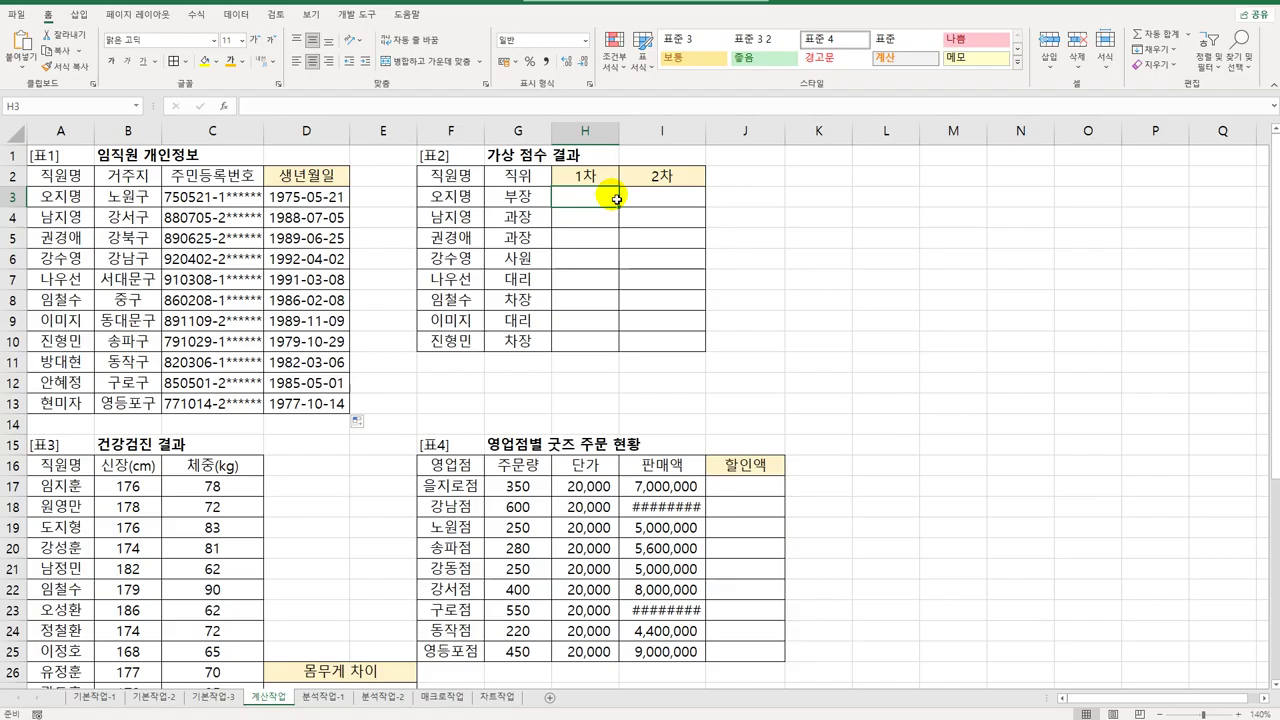
text(=)
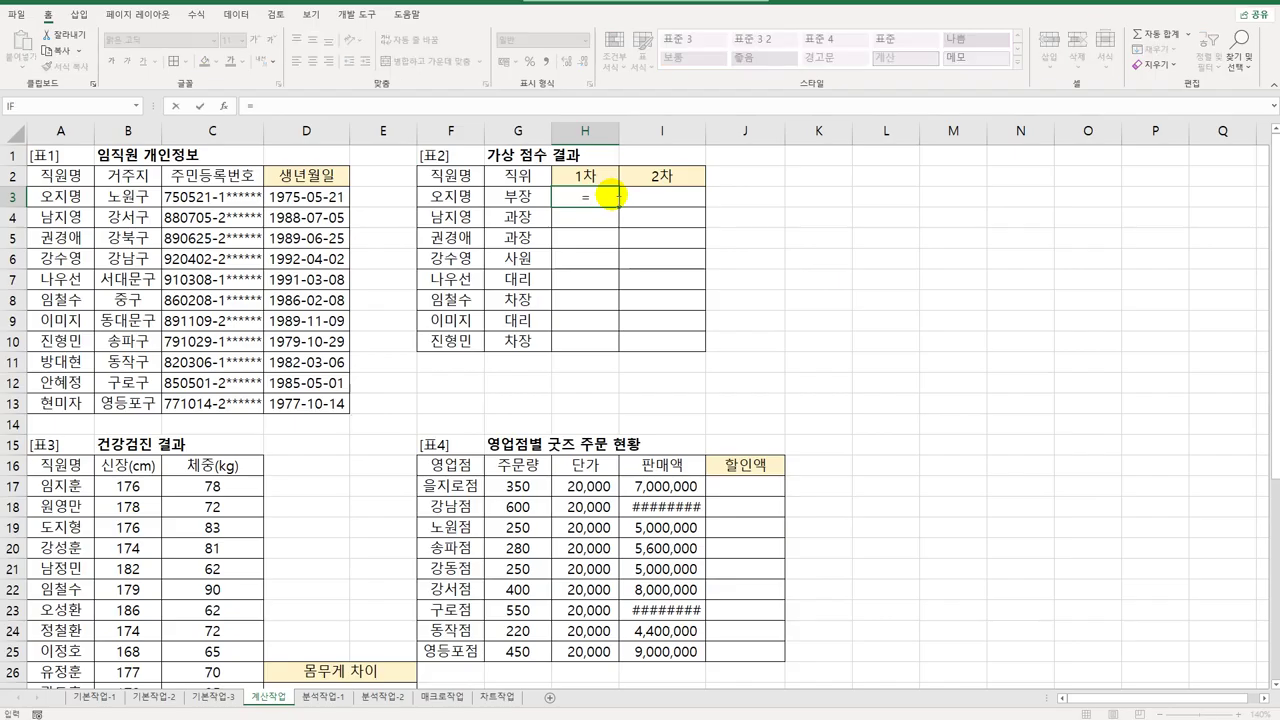
text(ran)
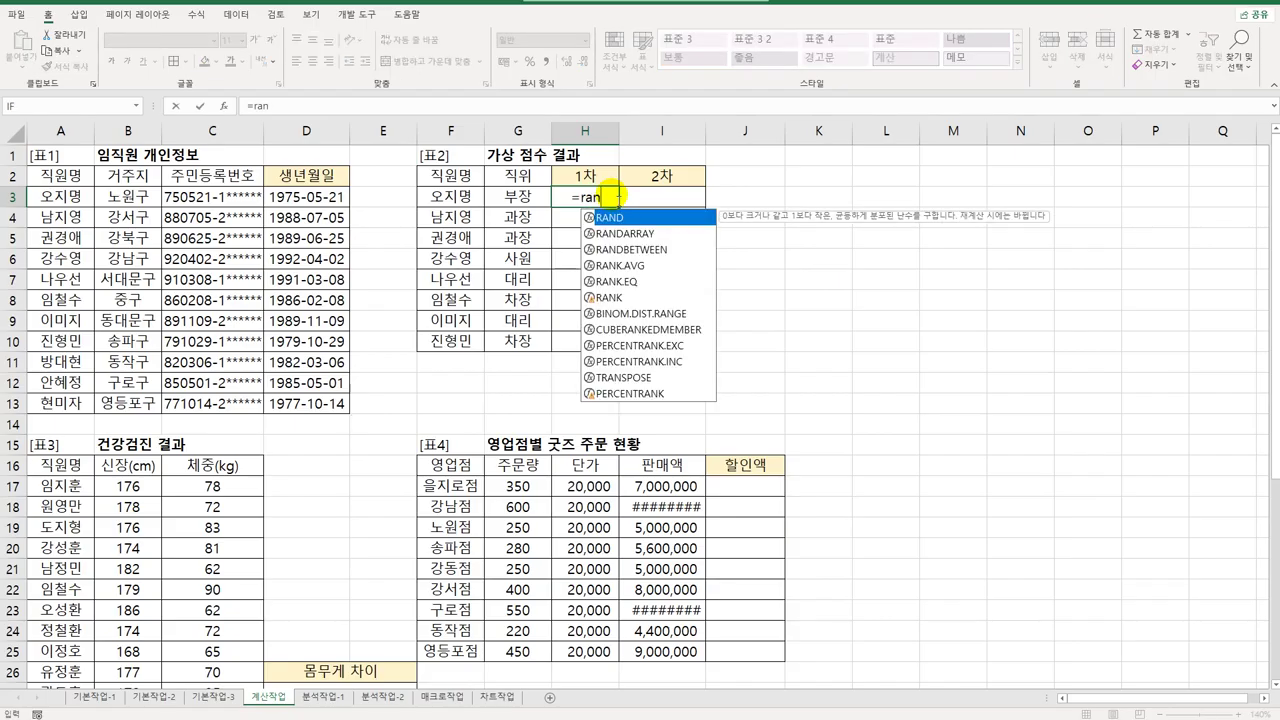
key(Down)
key(Down)
key(Tab)
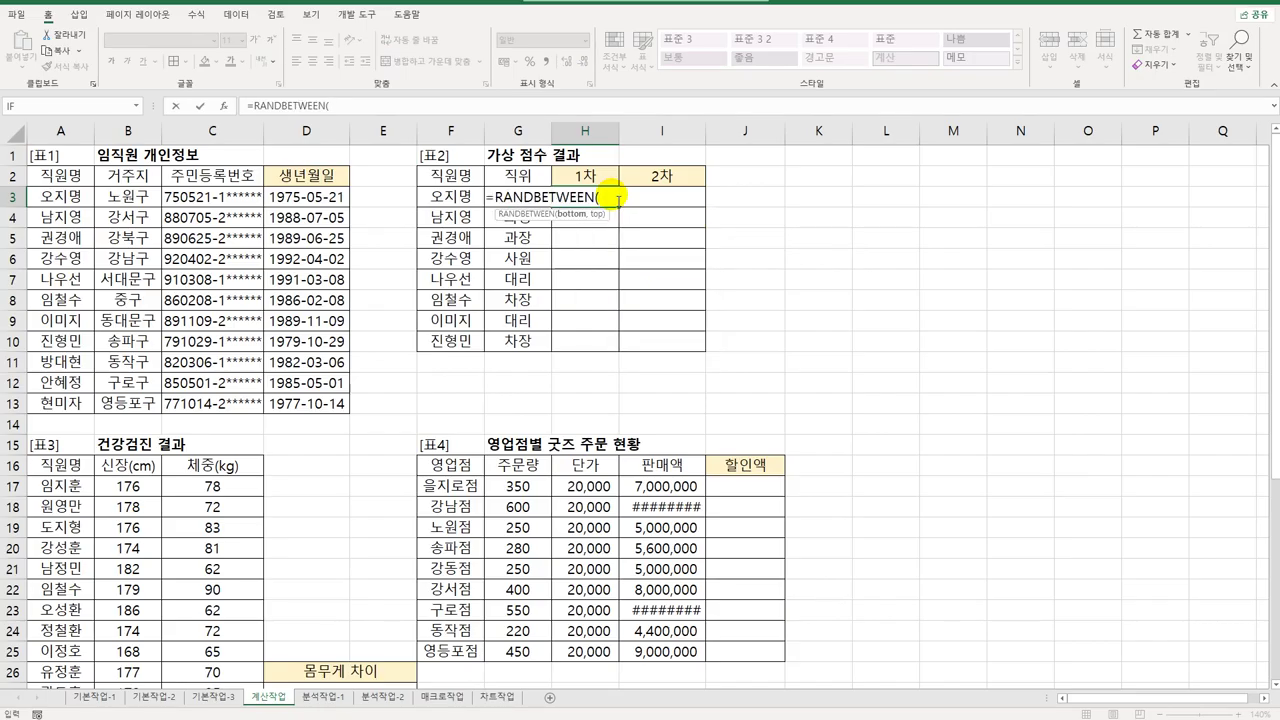
text(50,100))
key(Return)
- Fill the RANDBETWEEN formula across H3:I10 and autofit the width of column I
click(617, 199)
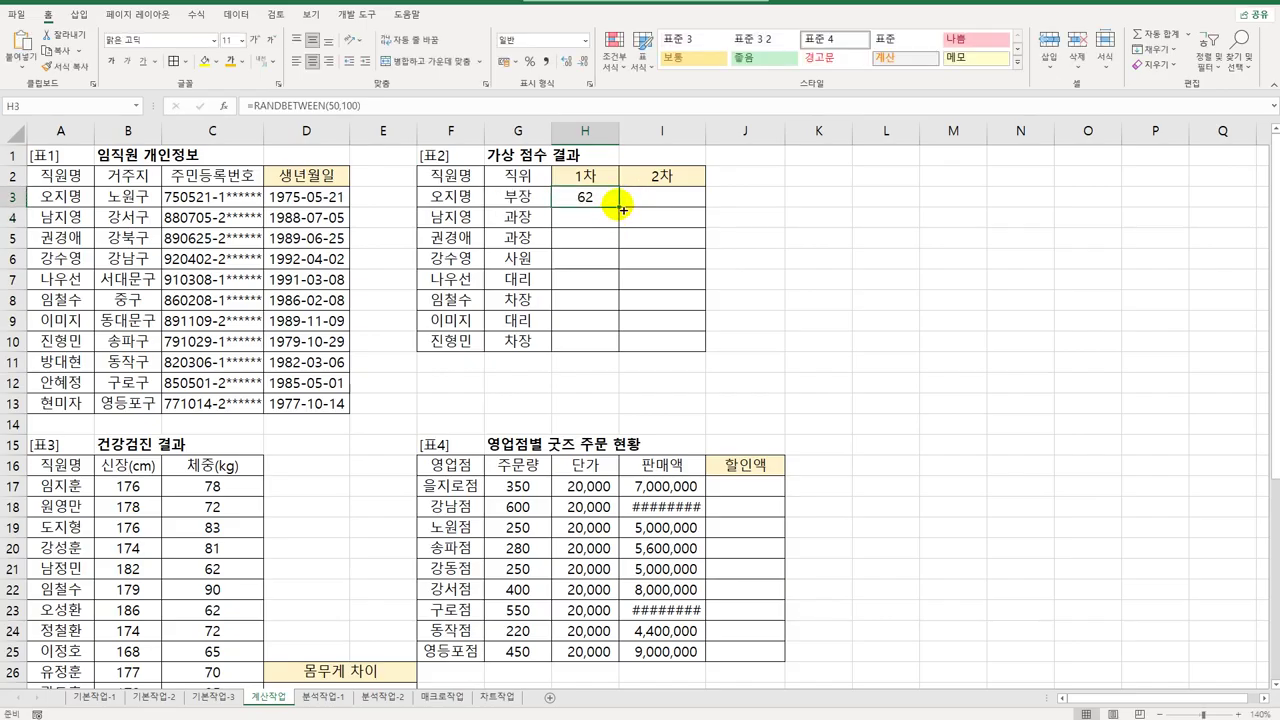
drag(622, 210, 697, 357)
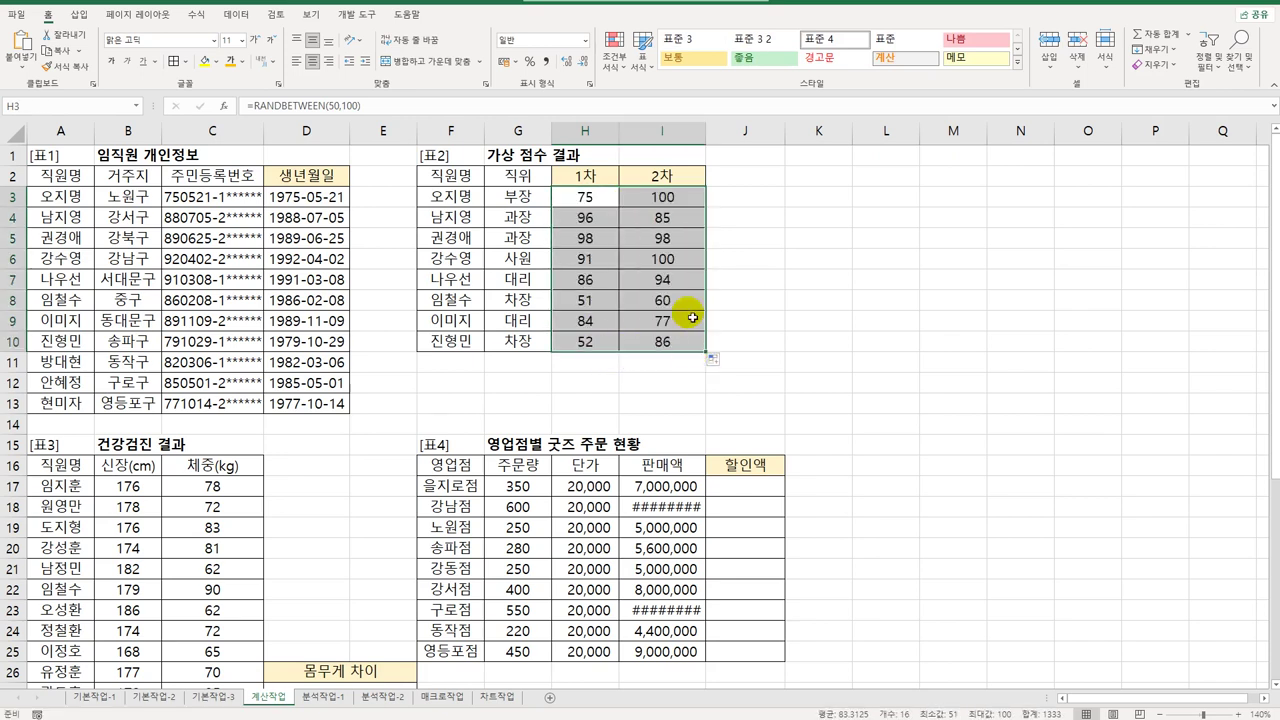
double_click(705, 131)
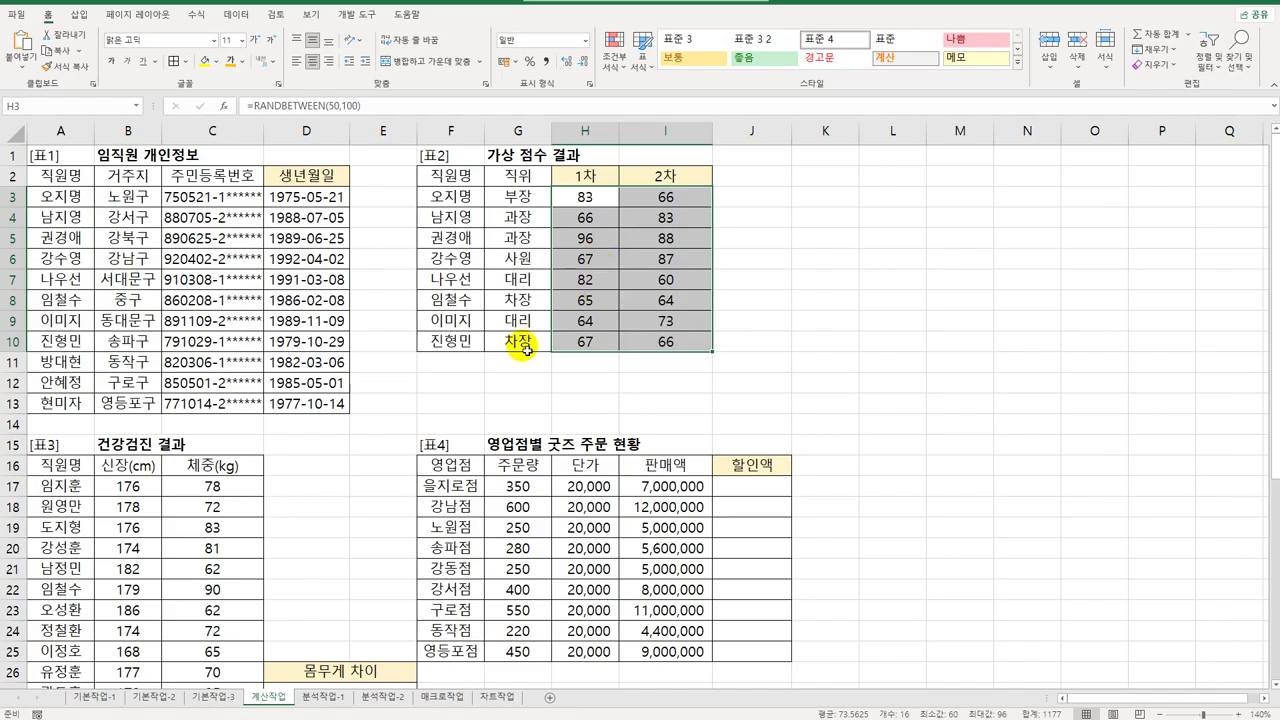
- In the 몸무게 차이 cell D27, enter =LARGE(C17:C27,3) to get the third-largest 체중 value
scroll(265, 450, down, 3)
click(327, 509)
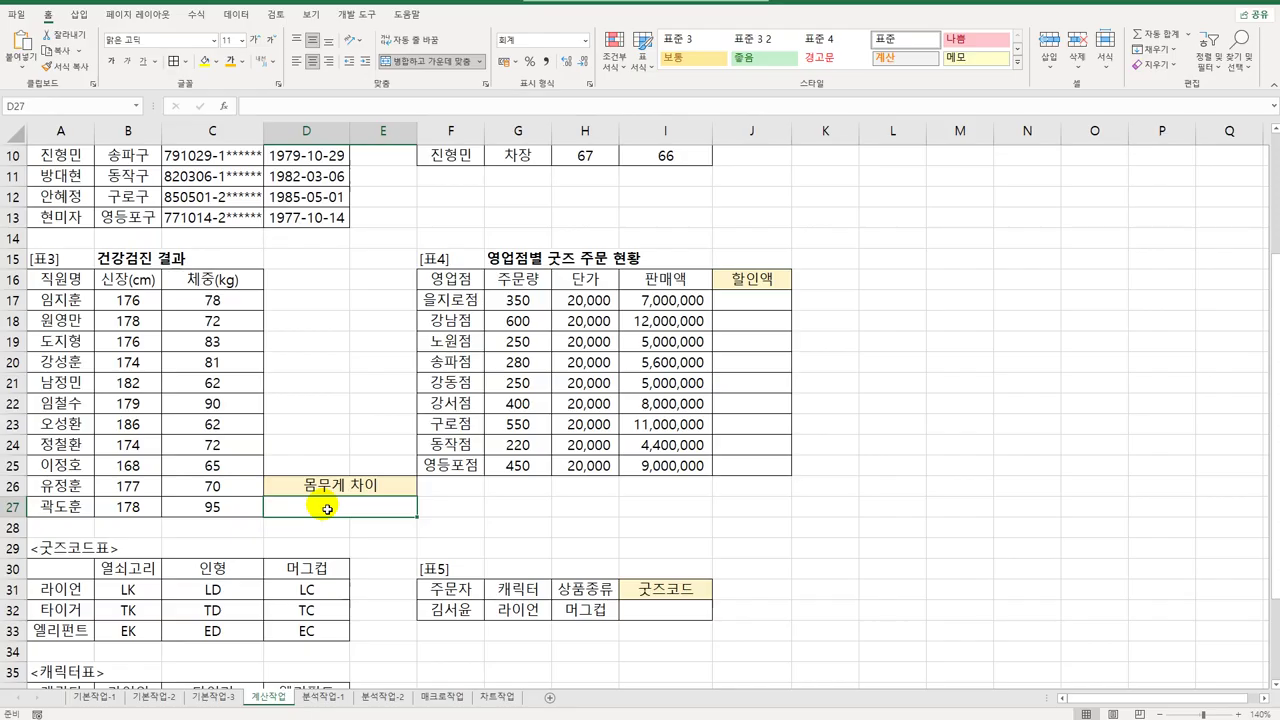
text(=)
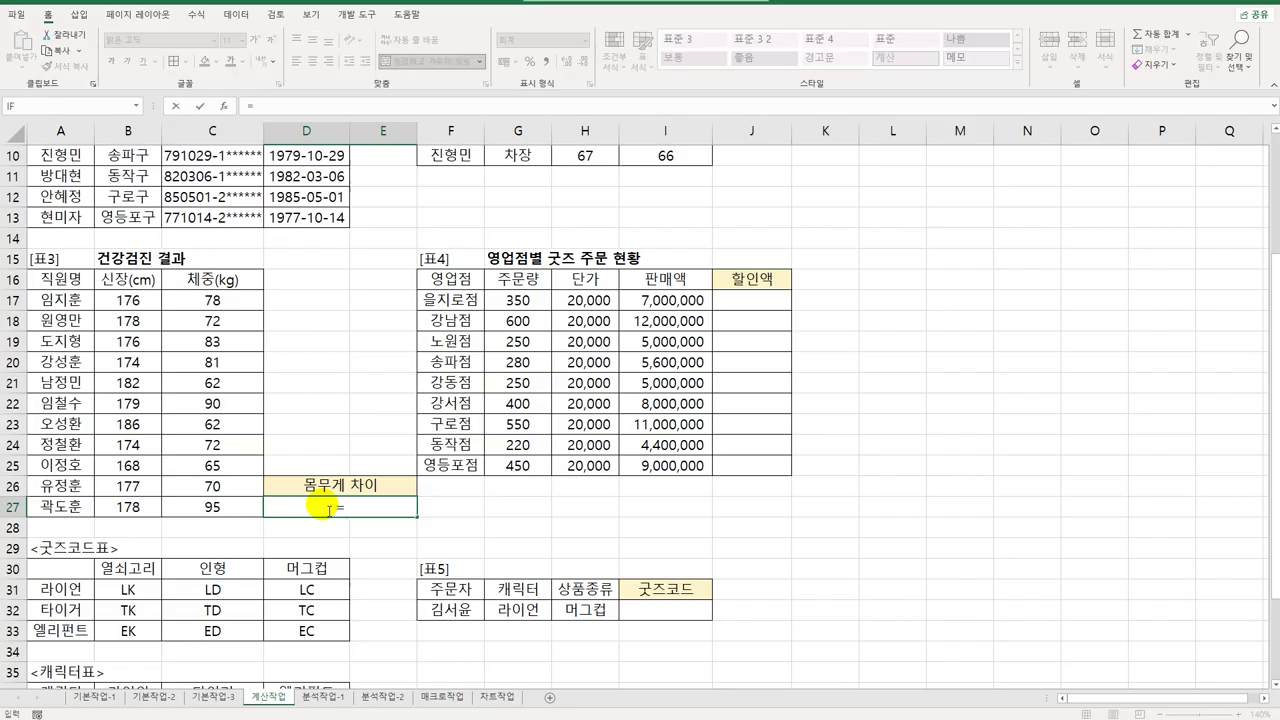
text(la)
key(Tab)
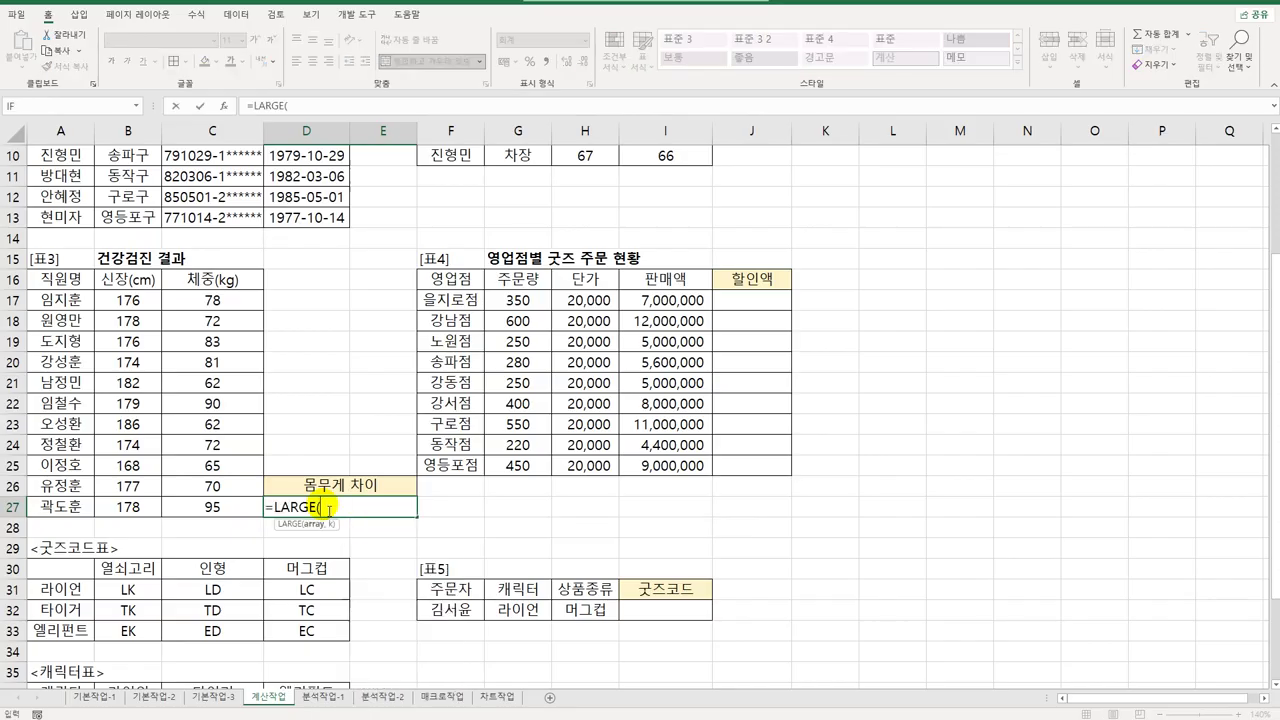
drag(210, 302, 216, 502)
text(,3))
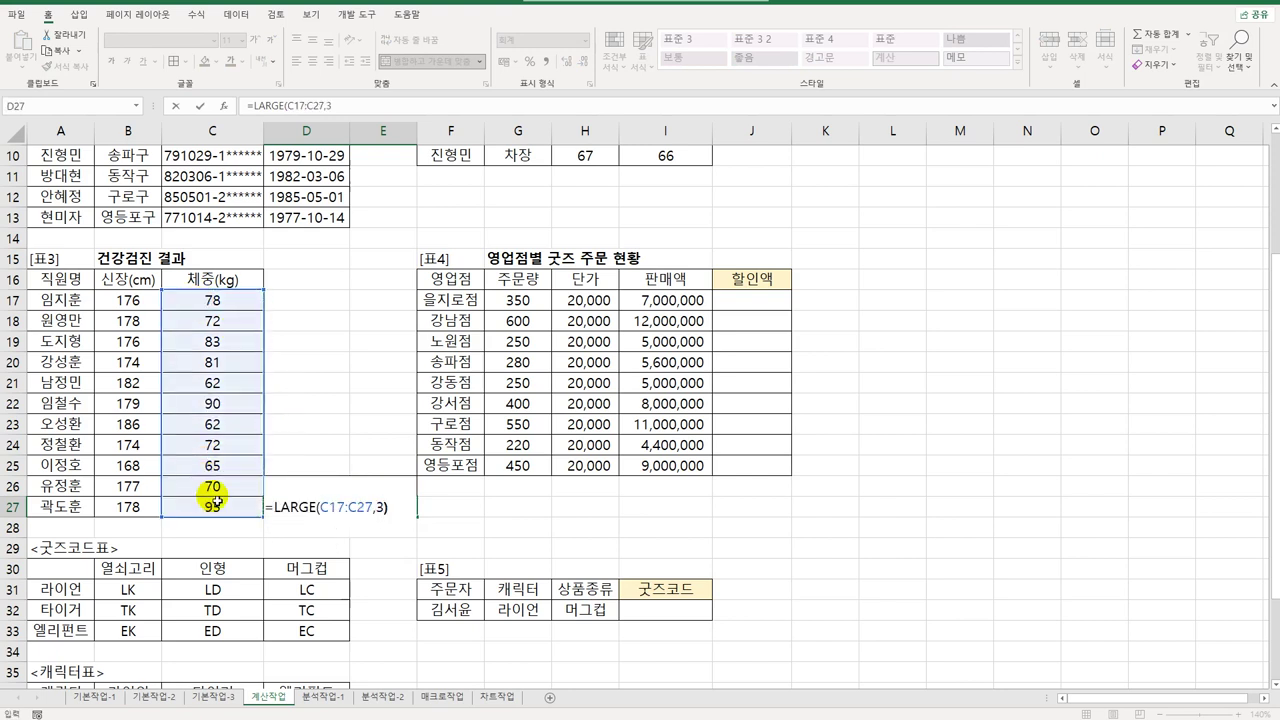
key(Return)
- Extend the D27 formula to =LARGE(C17:C27,3)-SMALL(C17:C27,2)&"kg"
click(390, 510)
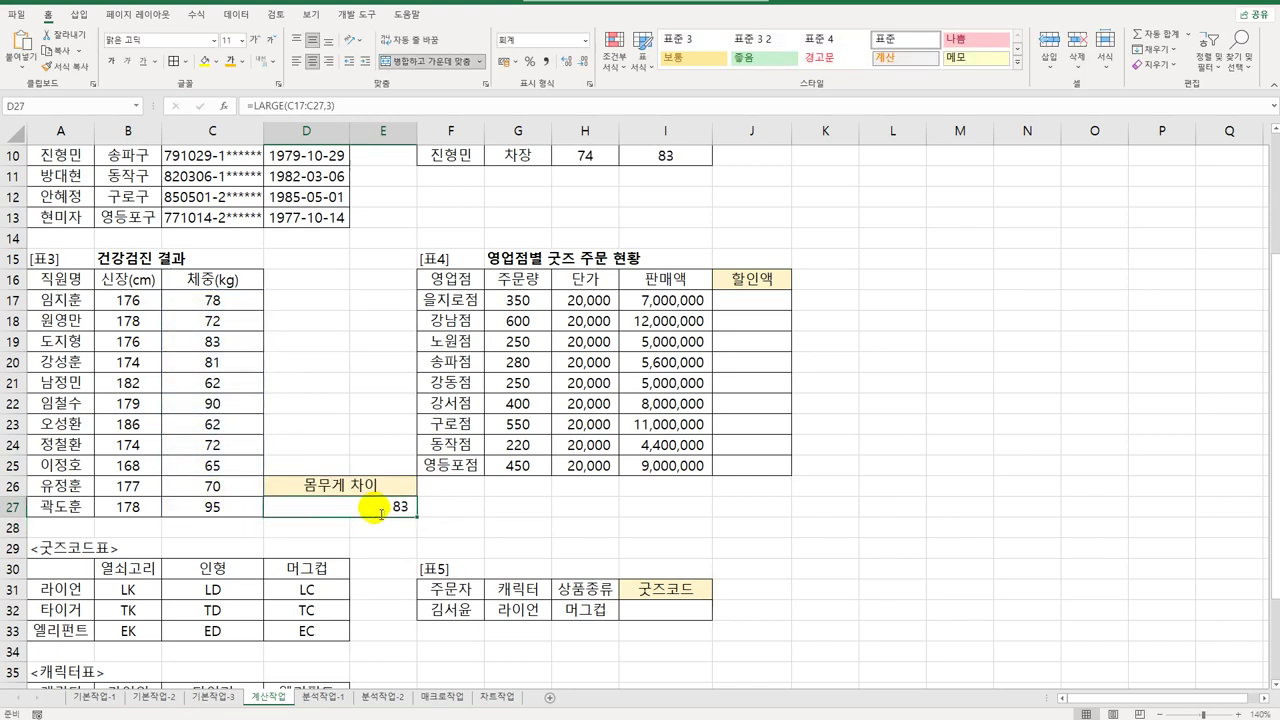
double_click(396, 510)
text(-sm)
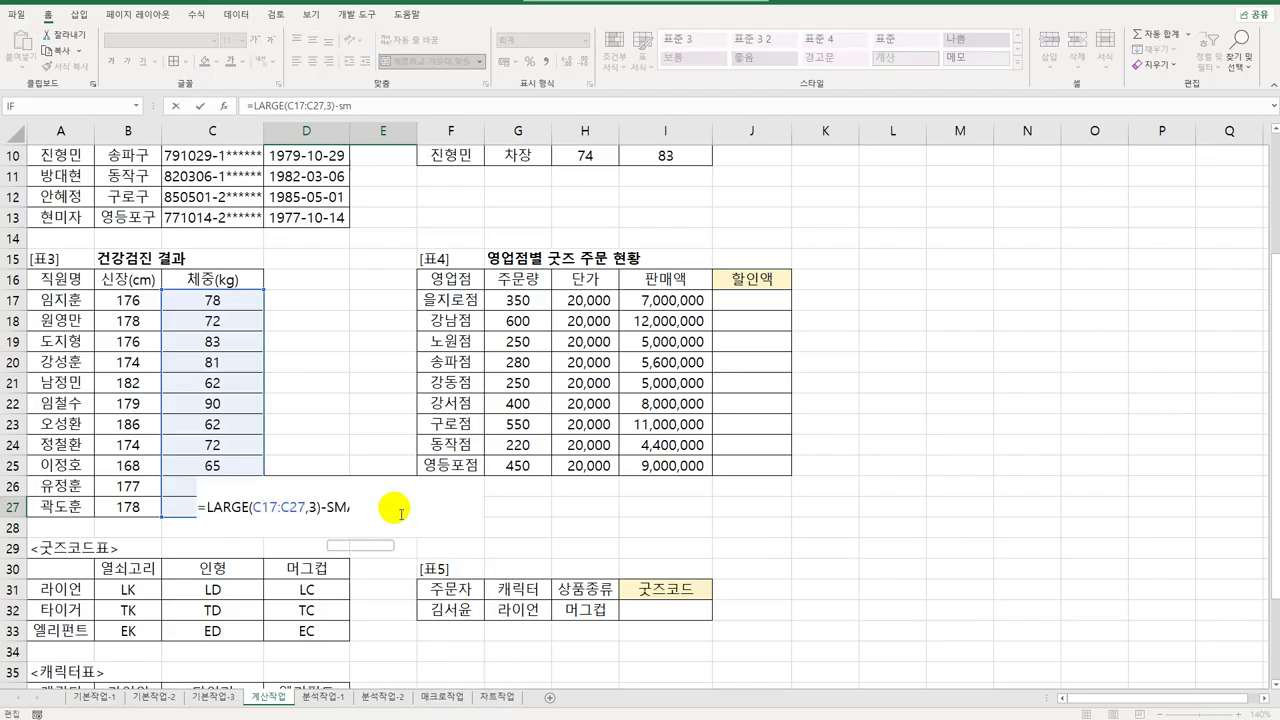
key(Tab)
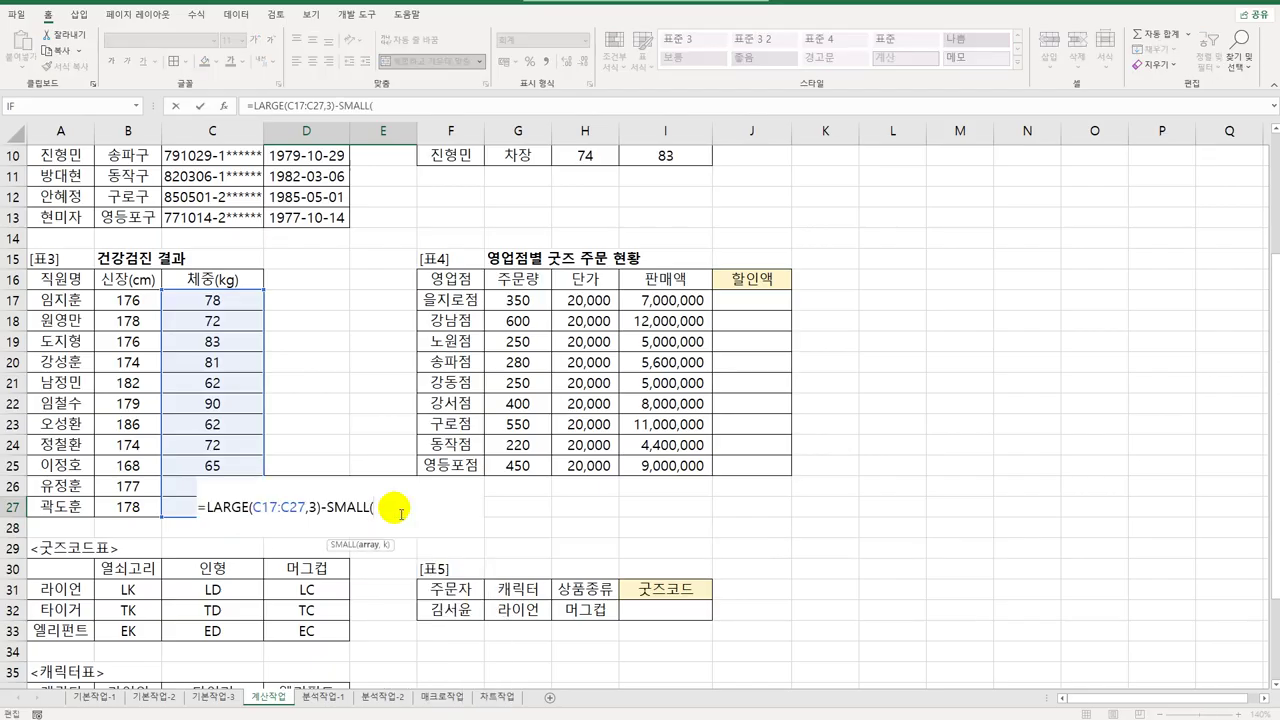
drag(213, 298, 194, 505)
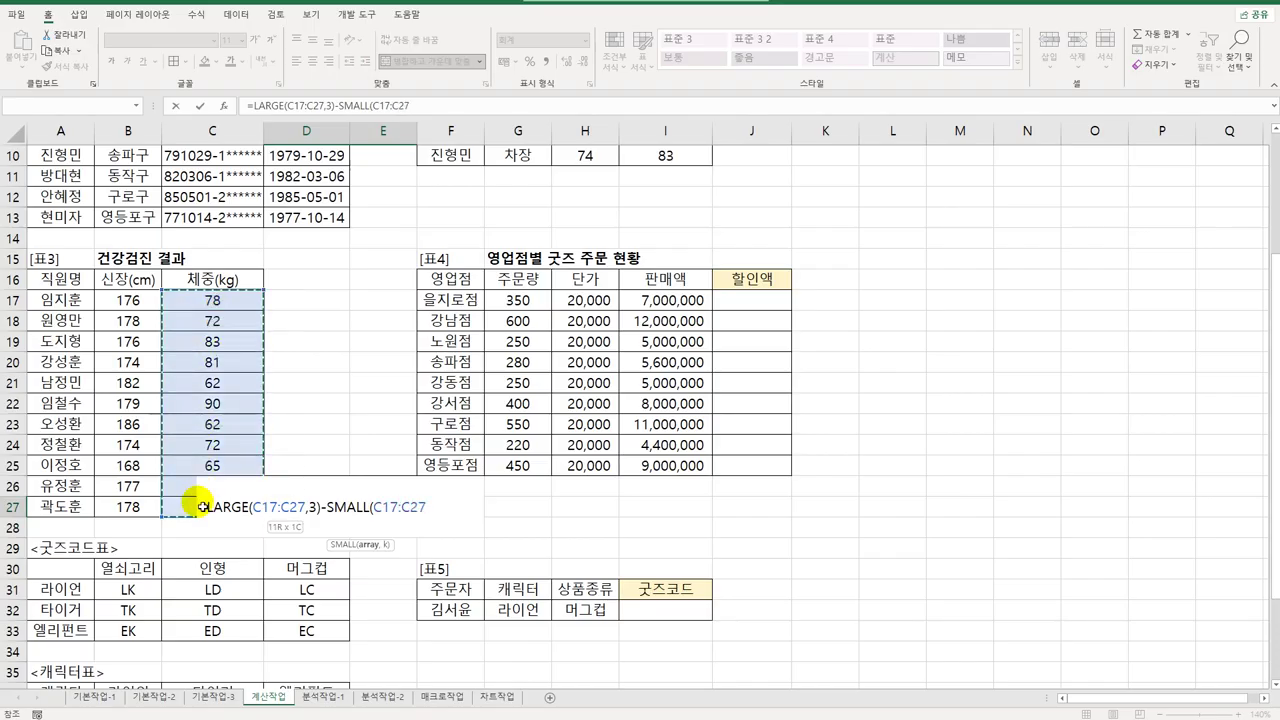
text(,2))
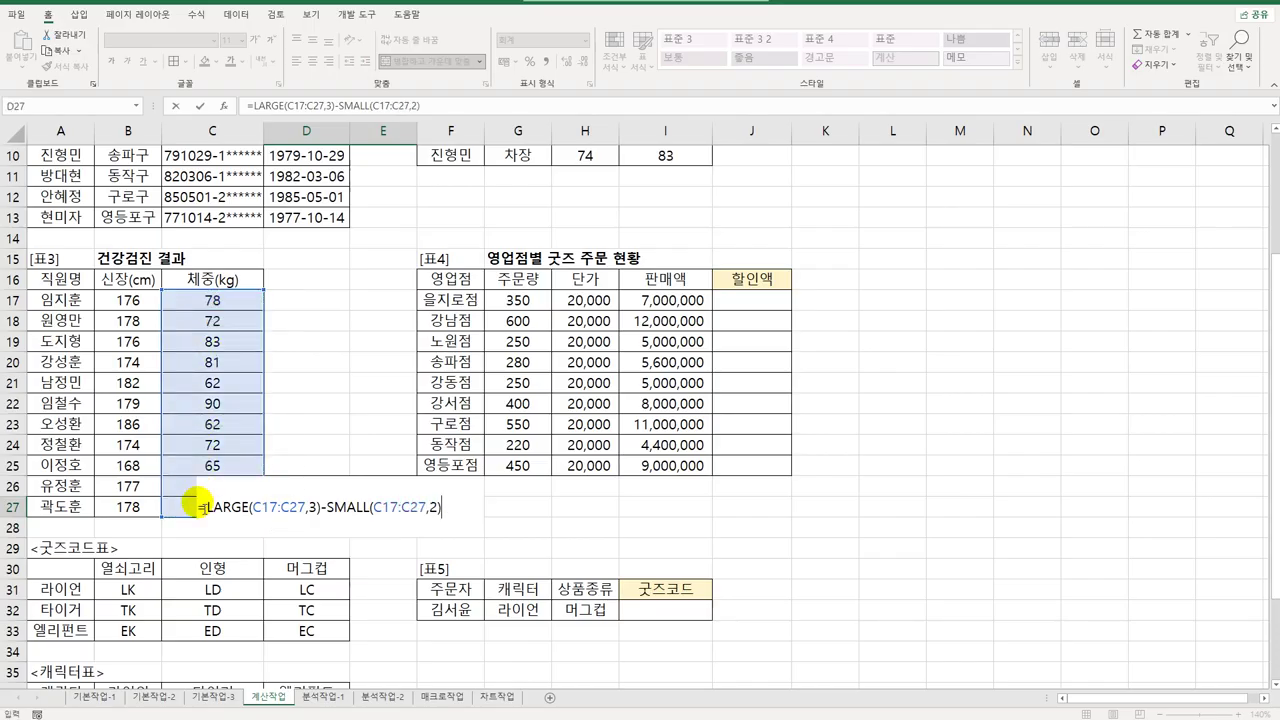
text(&"kg")
key(Return)
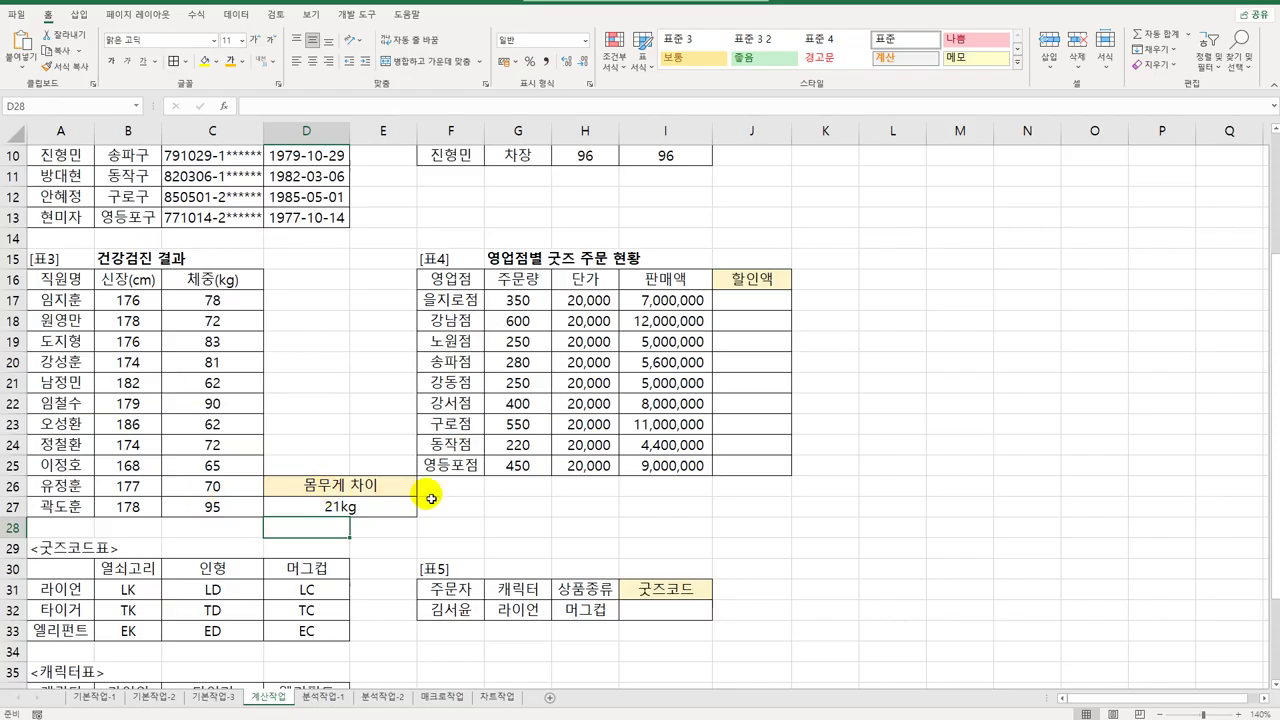
- In the first 할인액 cell of 표4, J17, begin the formula =IF(G17>=500,I17*15%, for the discount tiers
click(755, 303)
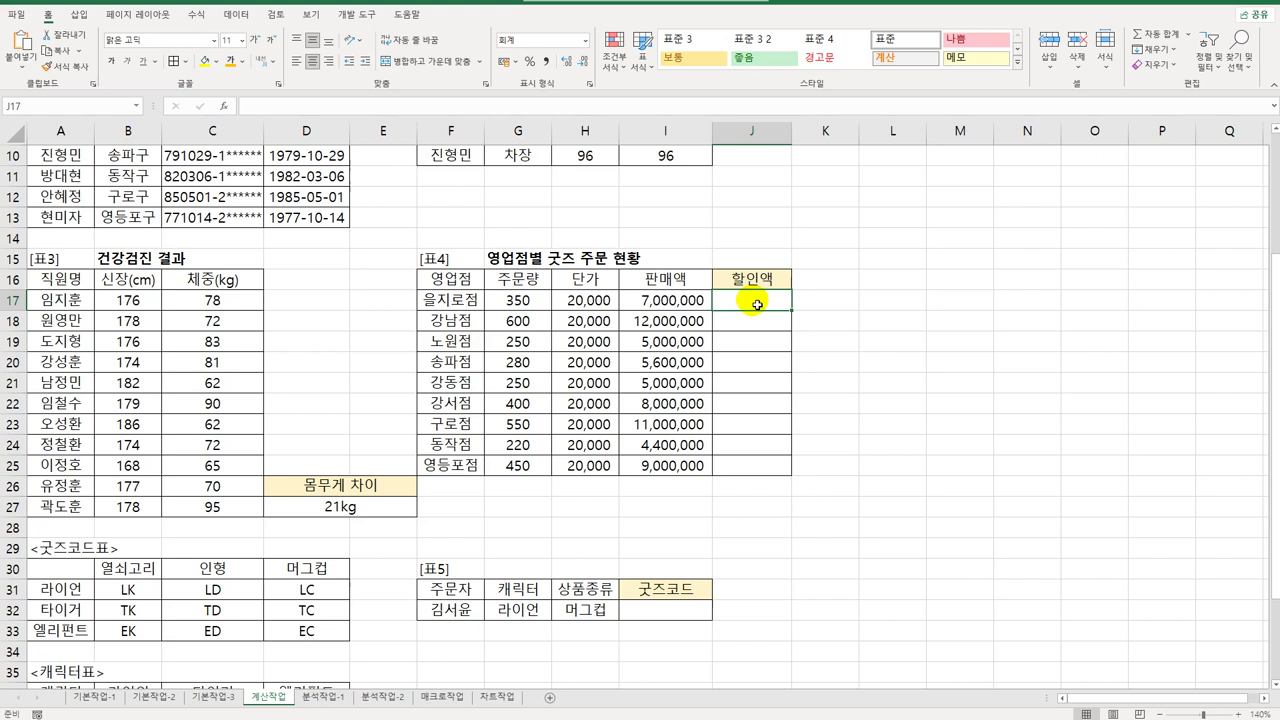
mouse_move(757, 305)
mouse_down()
mouse_move(757, 470)
mouse_move(757, 308)
mouse_up()
text(=if)
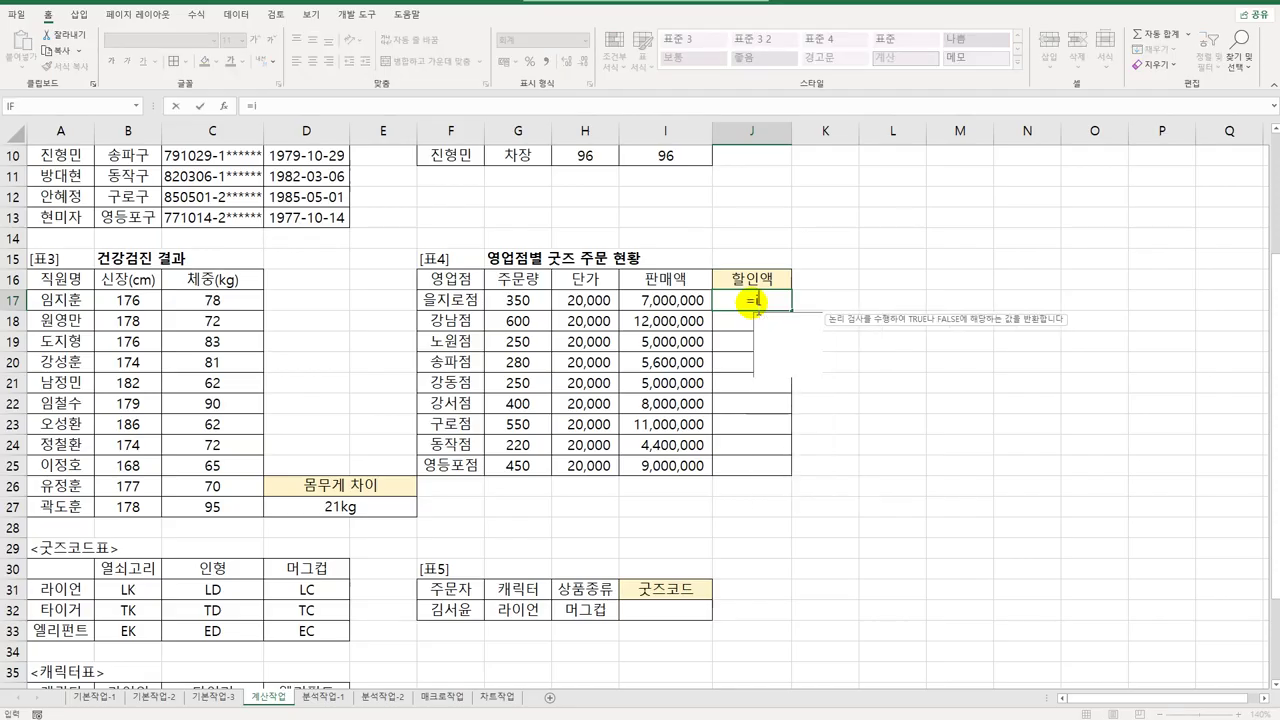
key(Tab)
key(Left)
key(Left)
key(Left)
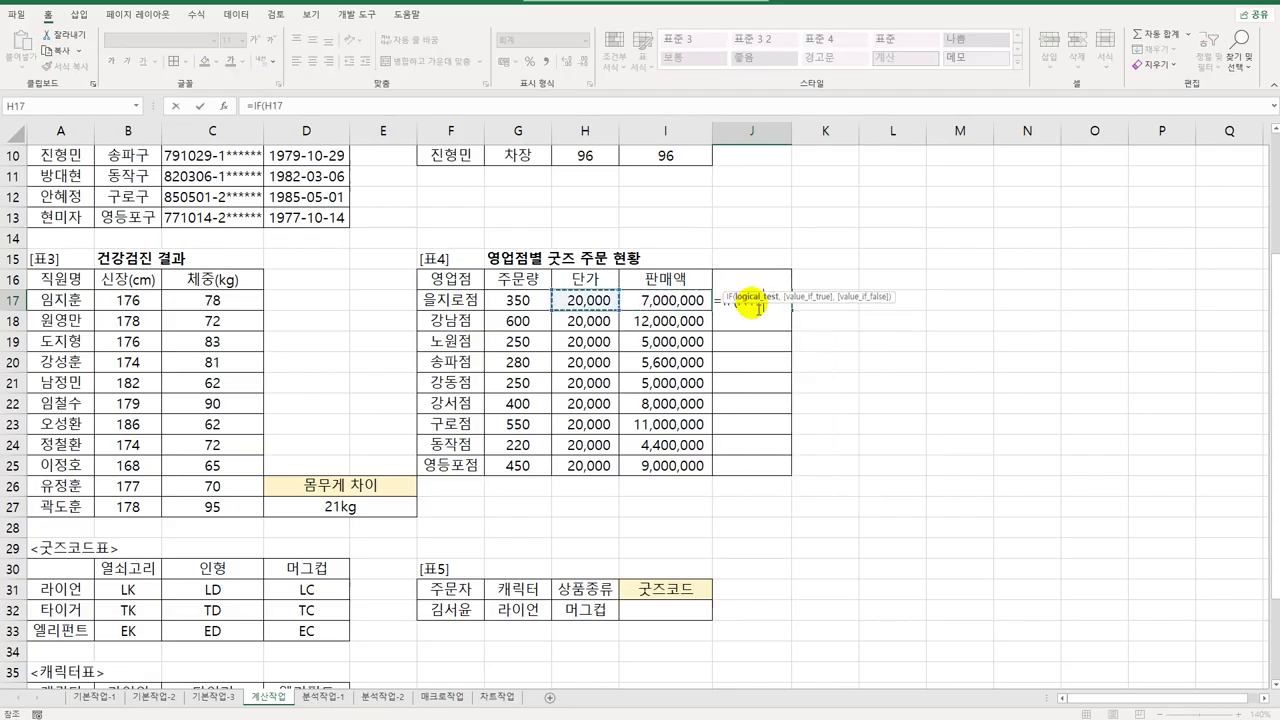
text(>)
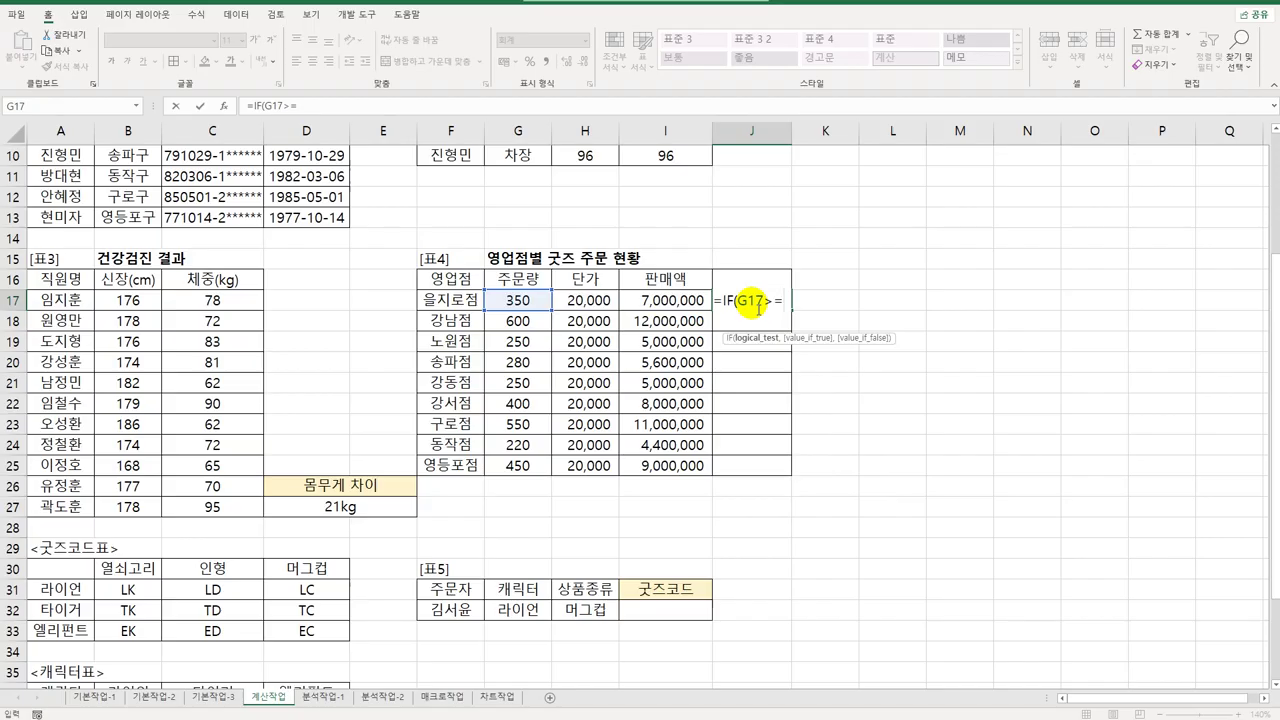
text(=500,)
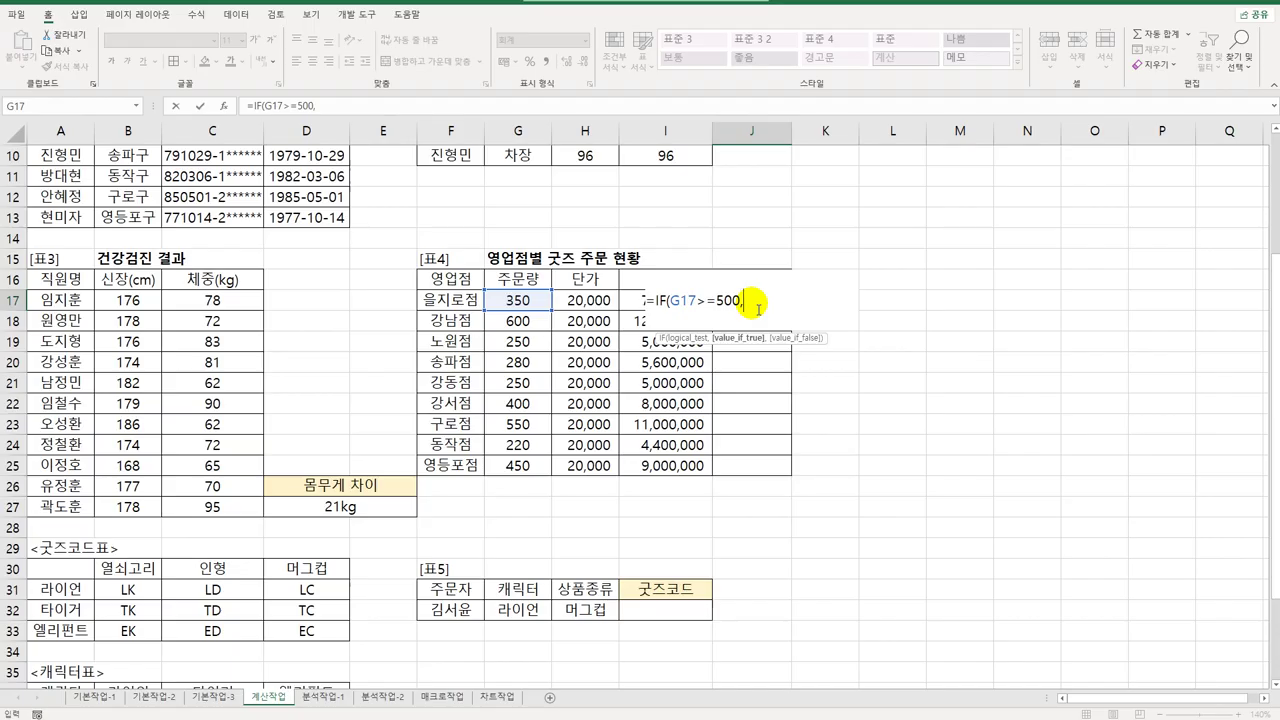
key(Left)
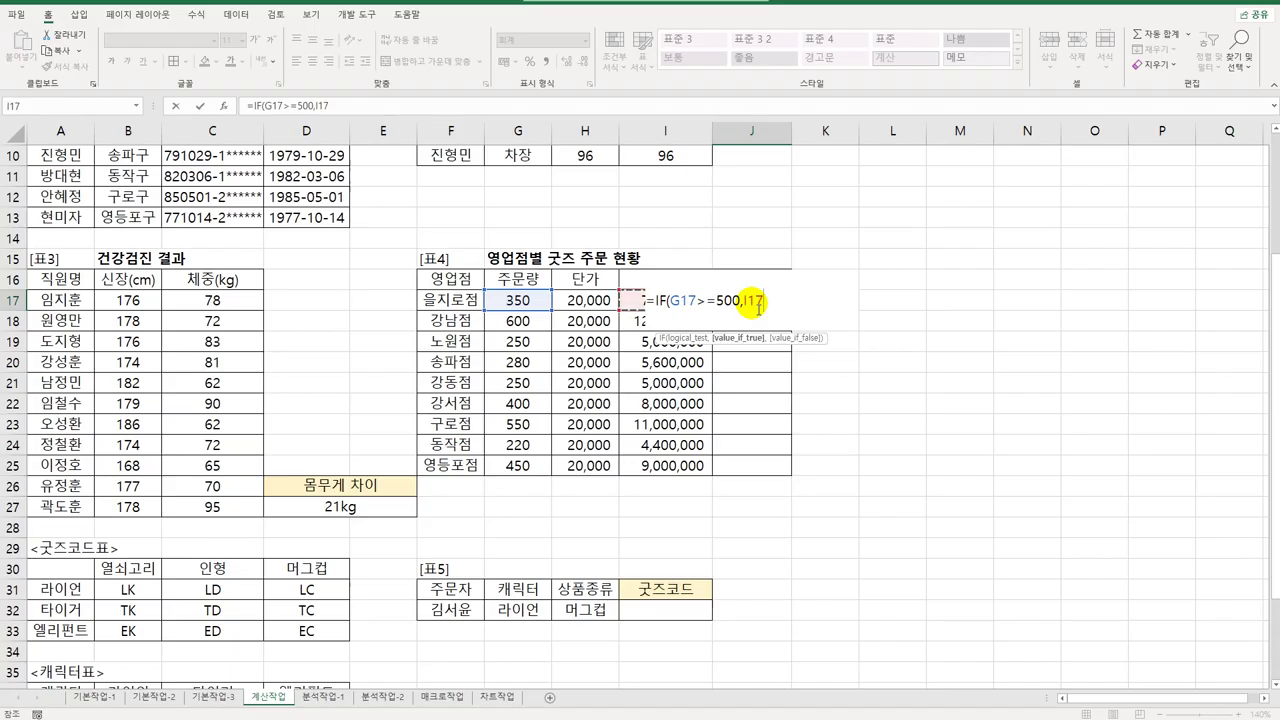
text(*15%,)
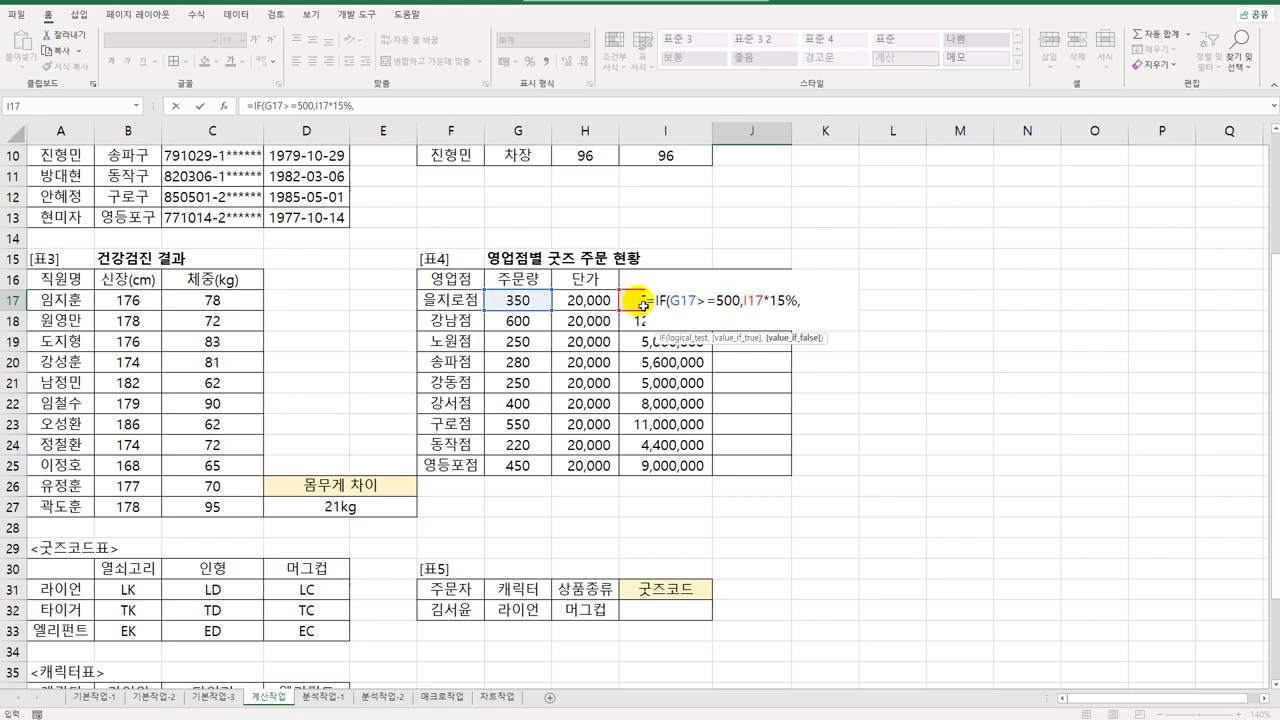
- Append a copy of the IF part to the J17 formula and change it to IF(G17>=300,I17*10%,
drag(657, 301, 810, 321)
key(ctrl+c)
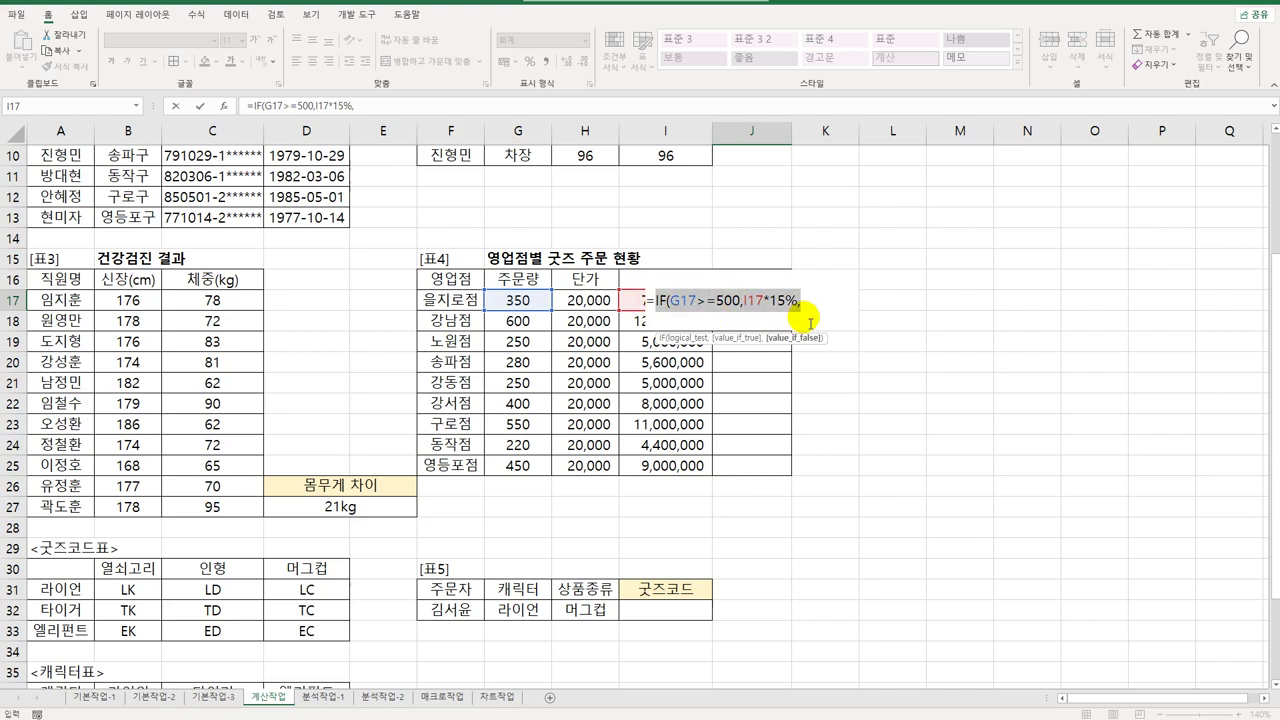
click(812, 315)
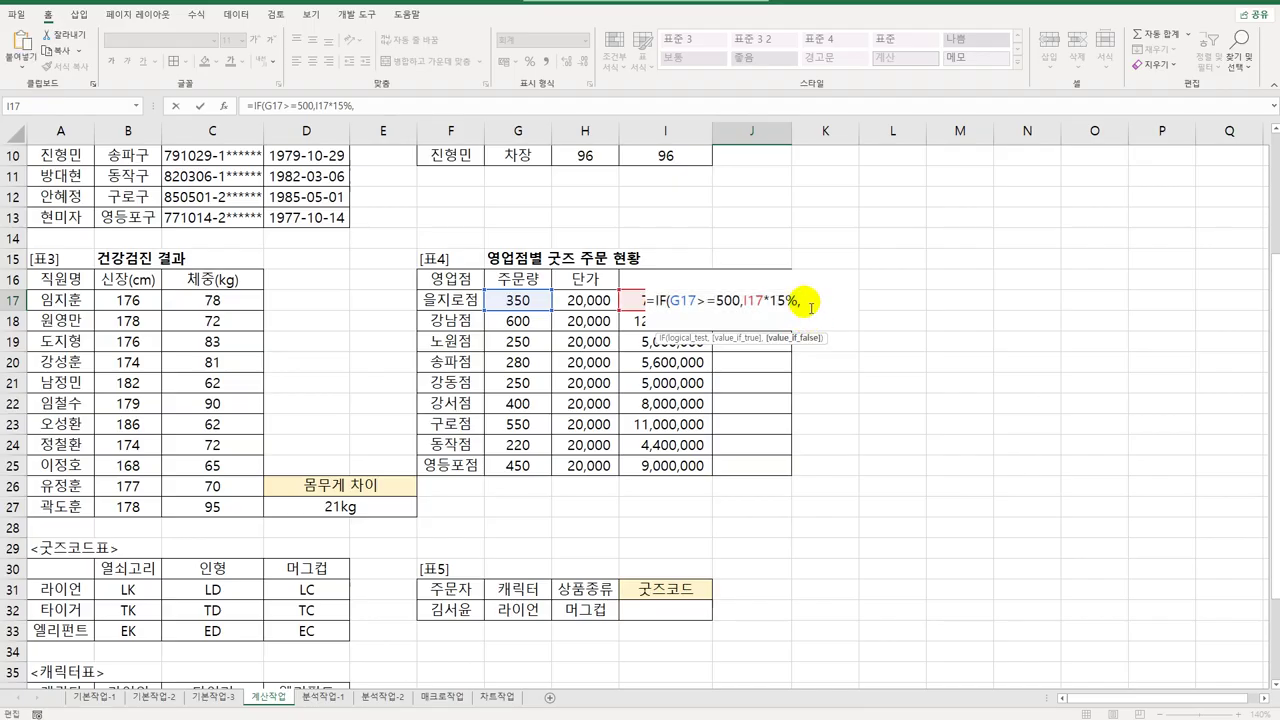
key(ctrl+v)
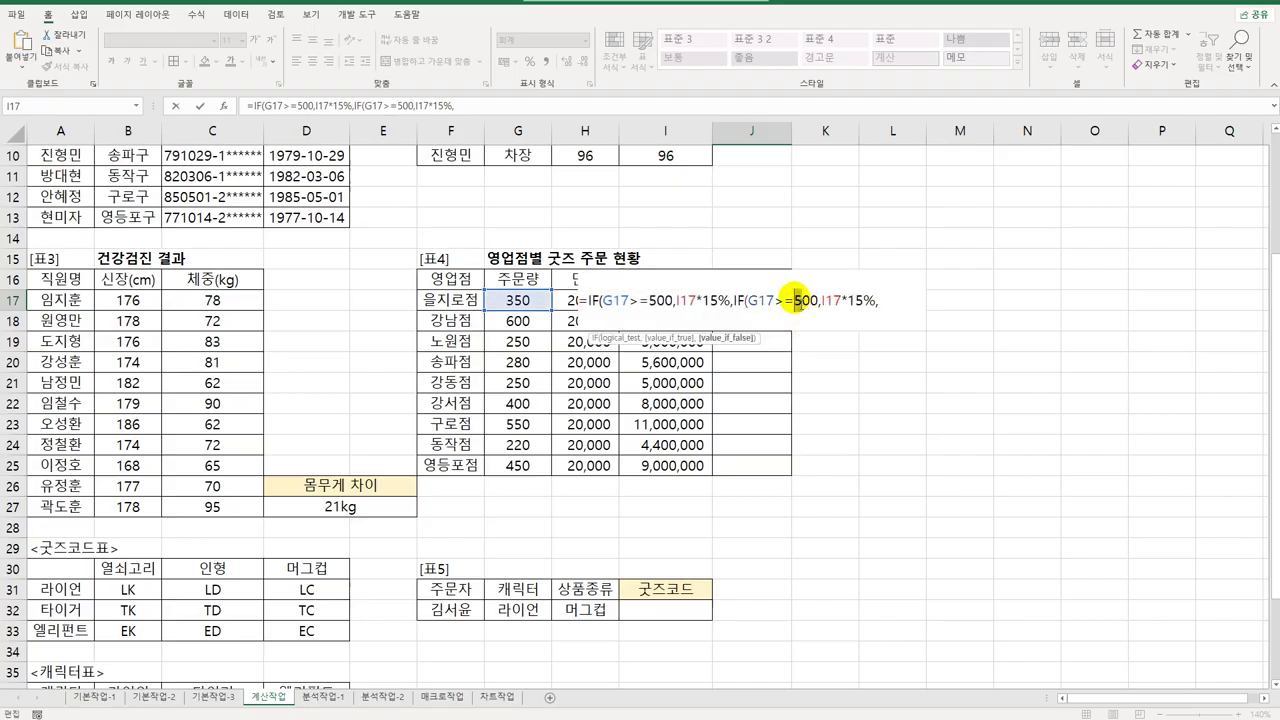
click(798, 303)
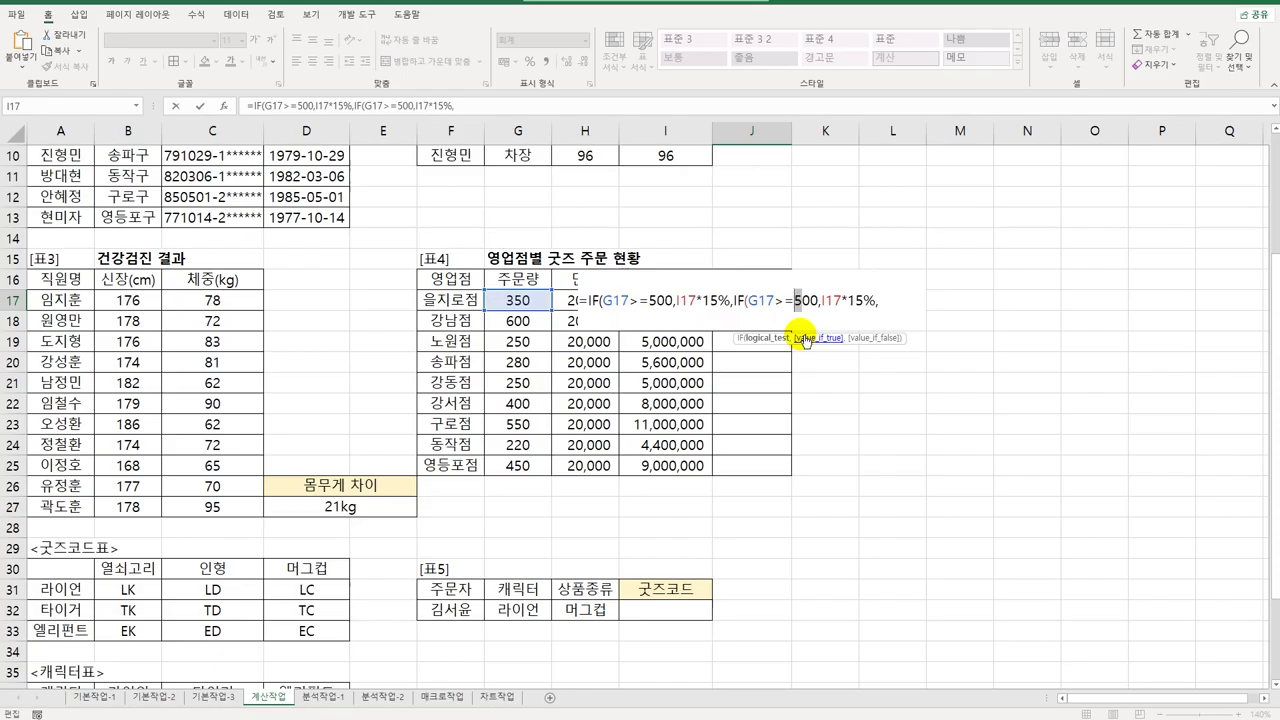
key(Delete)
text(3)
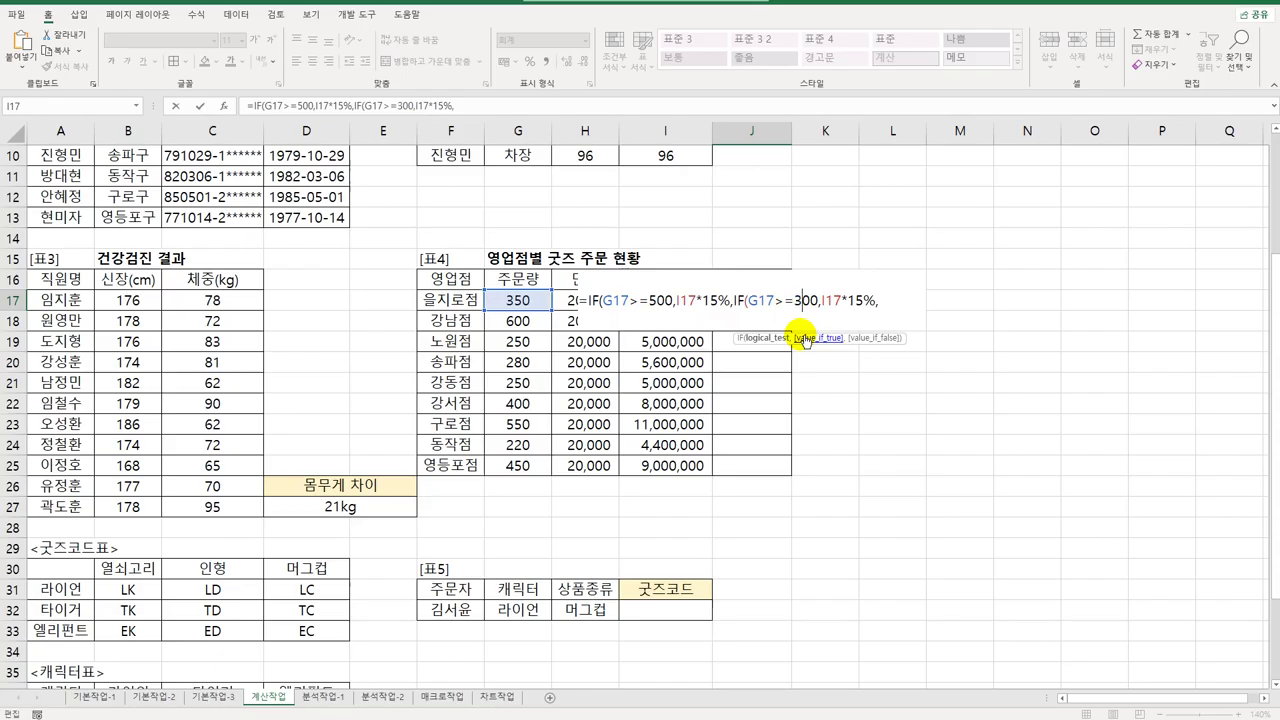
double_click(868, 303)
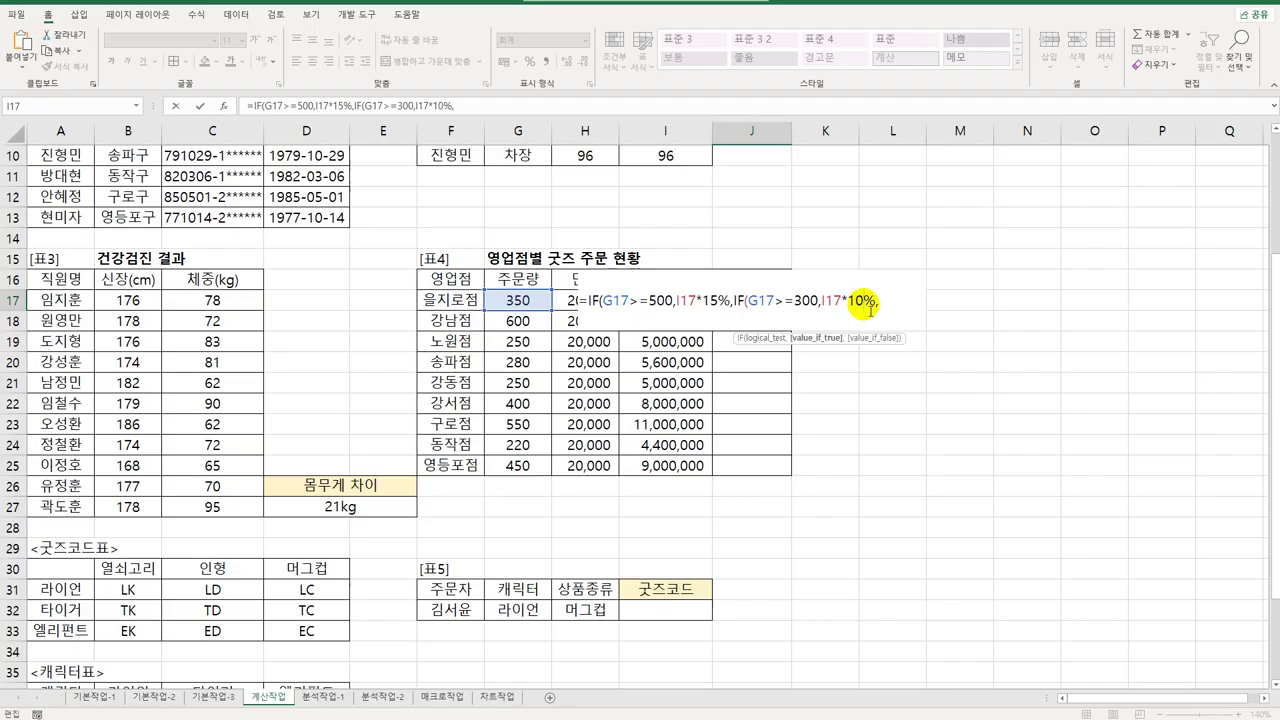
text(10)
click(889, 306)
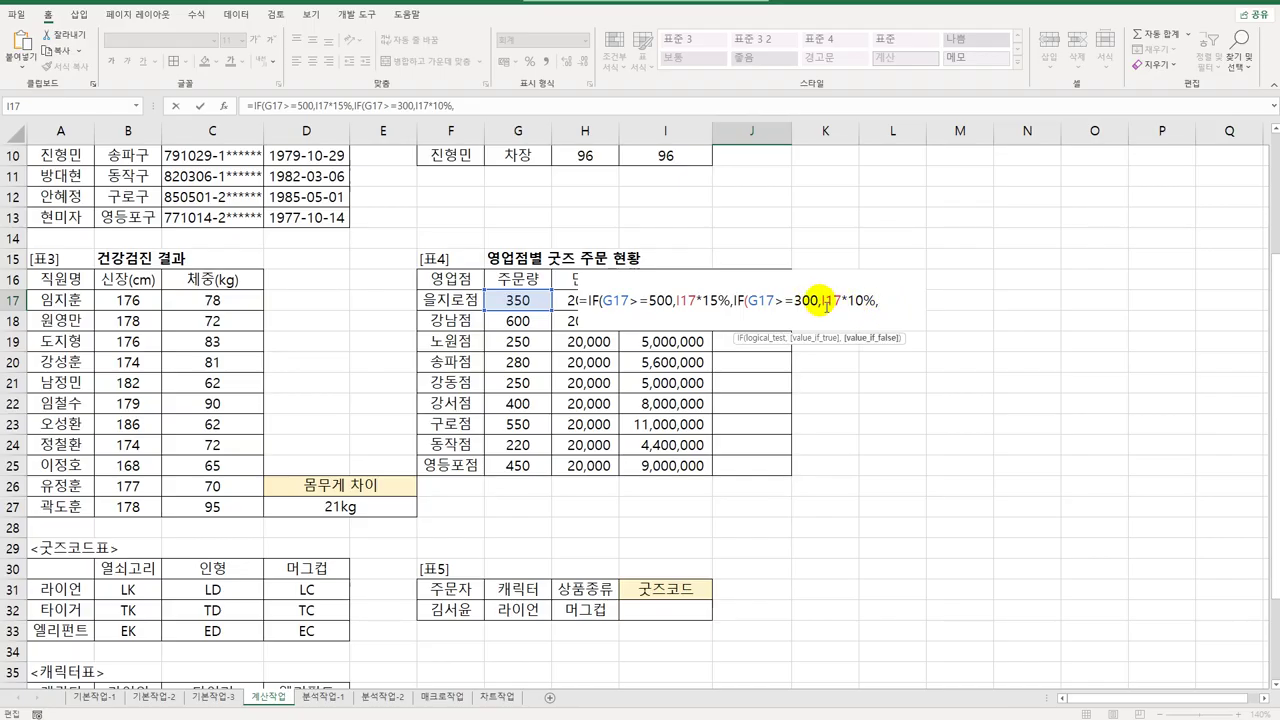
- Complete the J17 formula with I17*5% as the final result, close both IFs, and fill it down to J25
drag(823, 303, 877, 305)
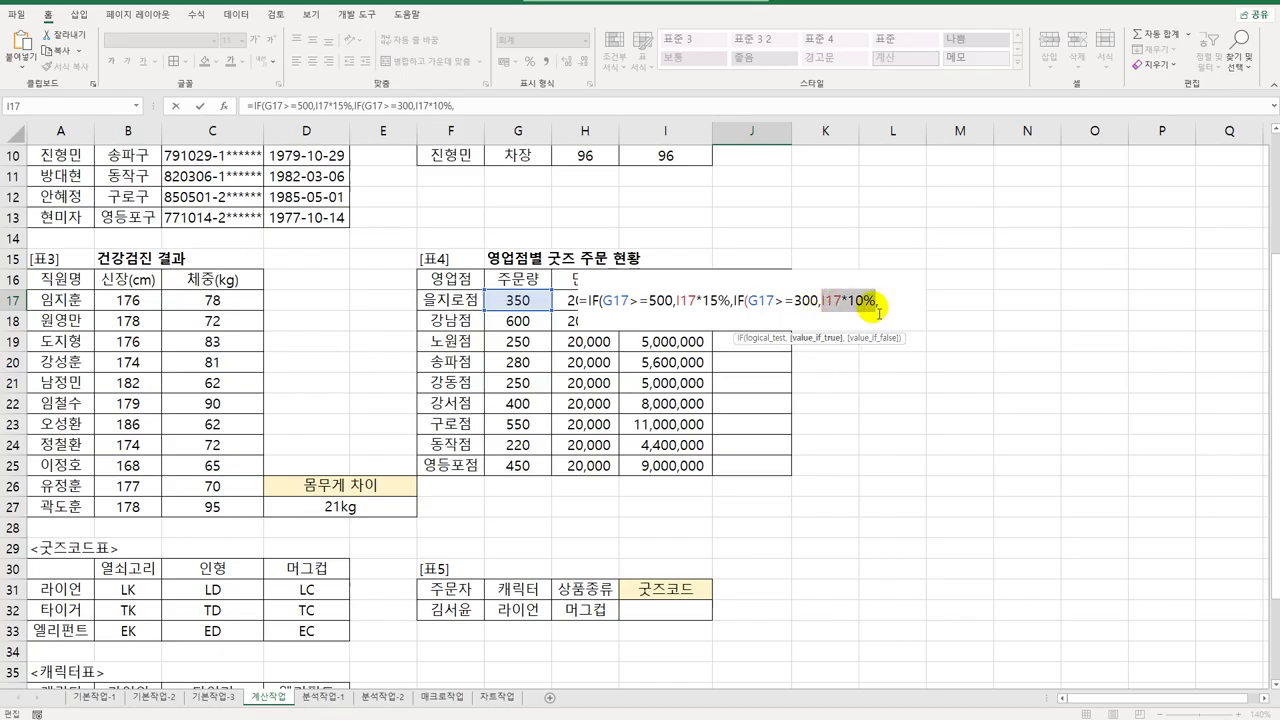
key(ctrl+c)
click(888, 310)
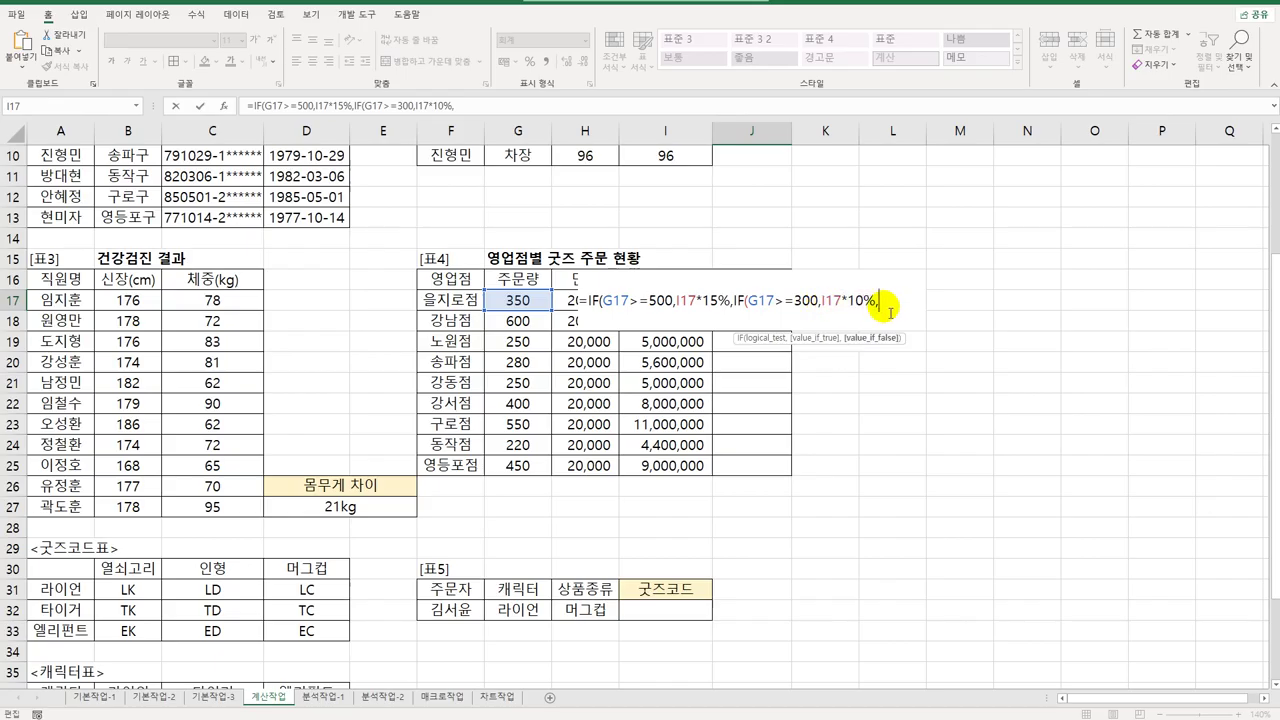
key(ctrl+v)
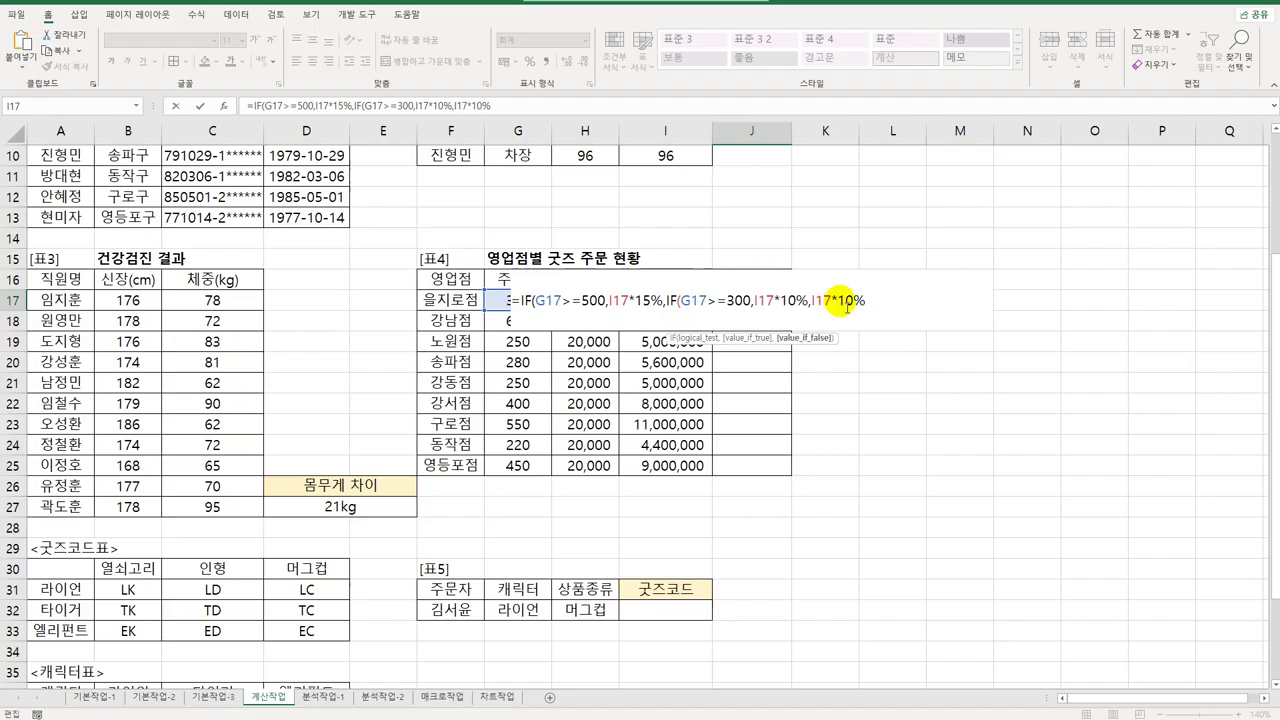
drag(840, 303, 858, 303)
text(5%)
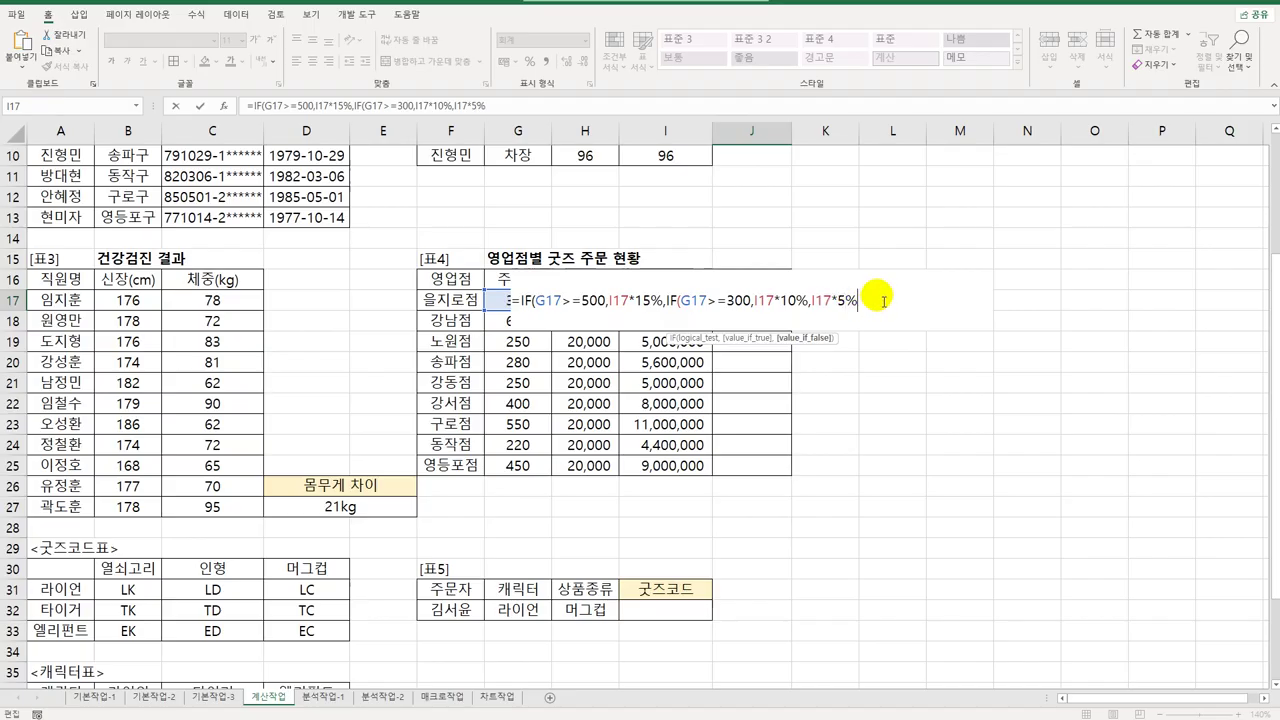
text())
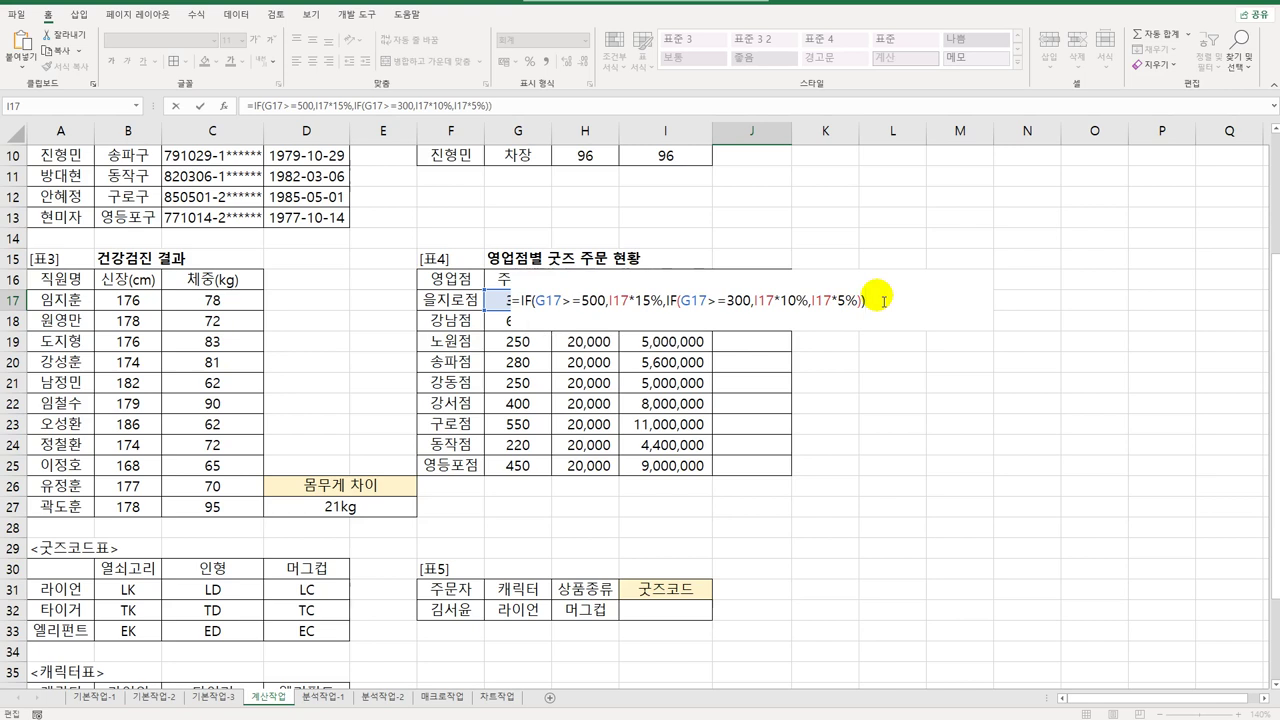
key(Return)
drag(793, 301, 791, 476)
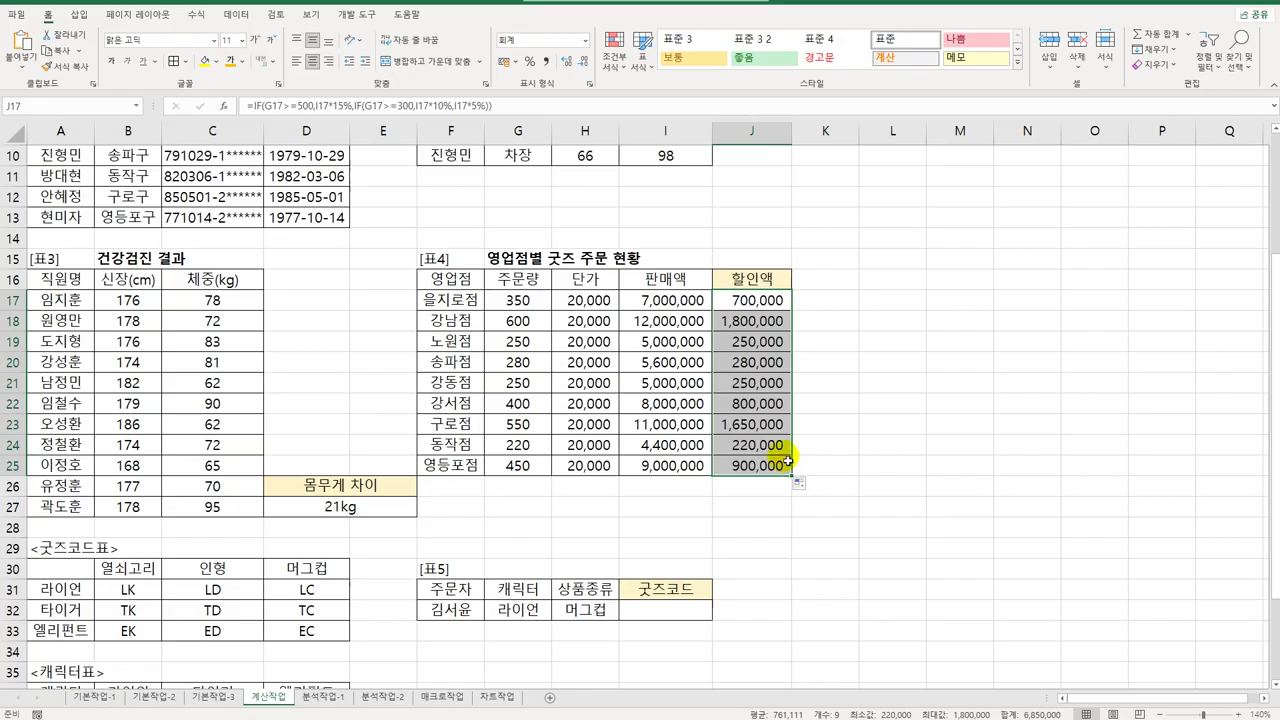
- In the J17 formula, move I17* from before 15% to the front of the outer IF
click(752, 301)
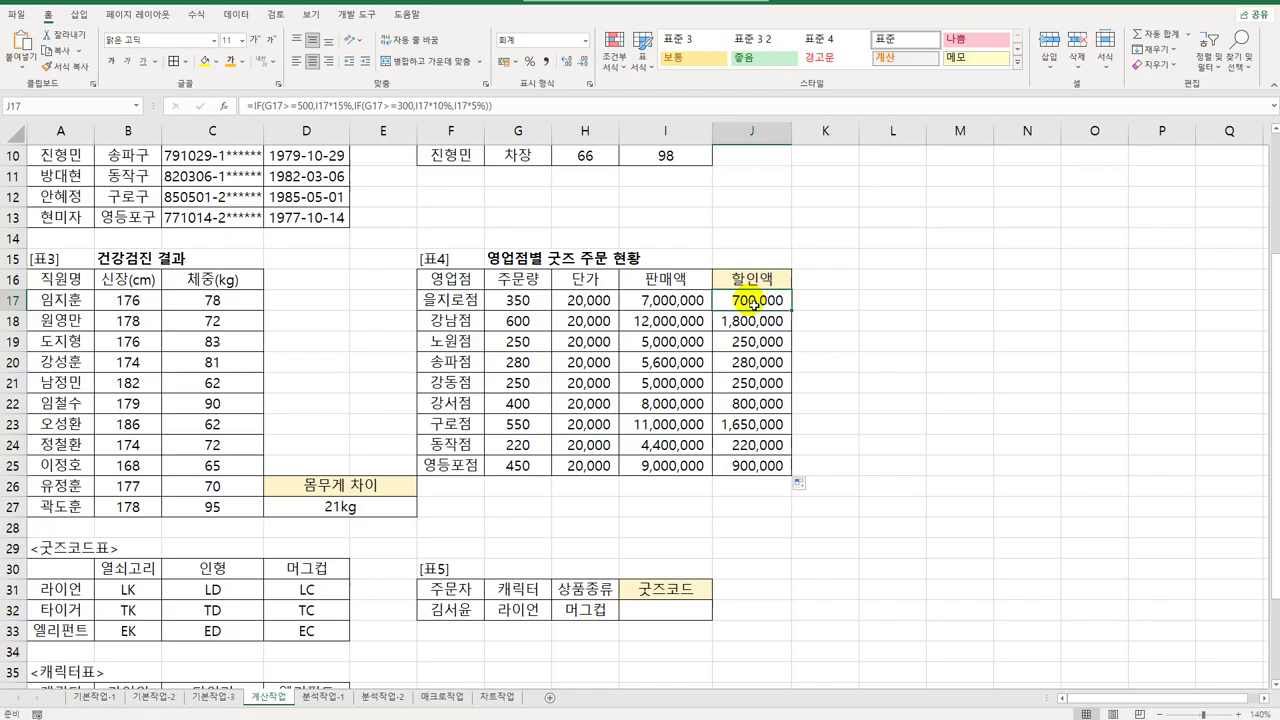
double_click(752, 301)
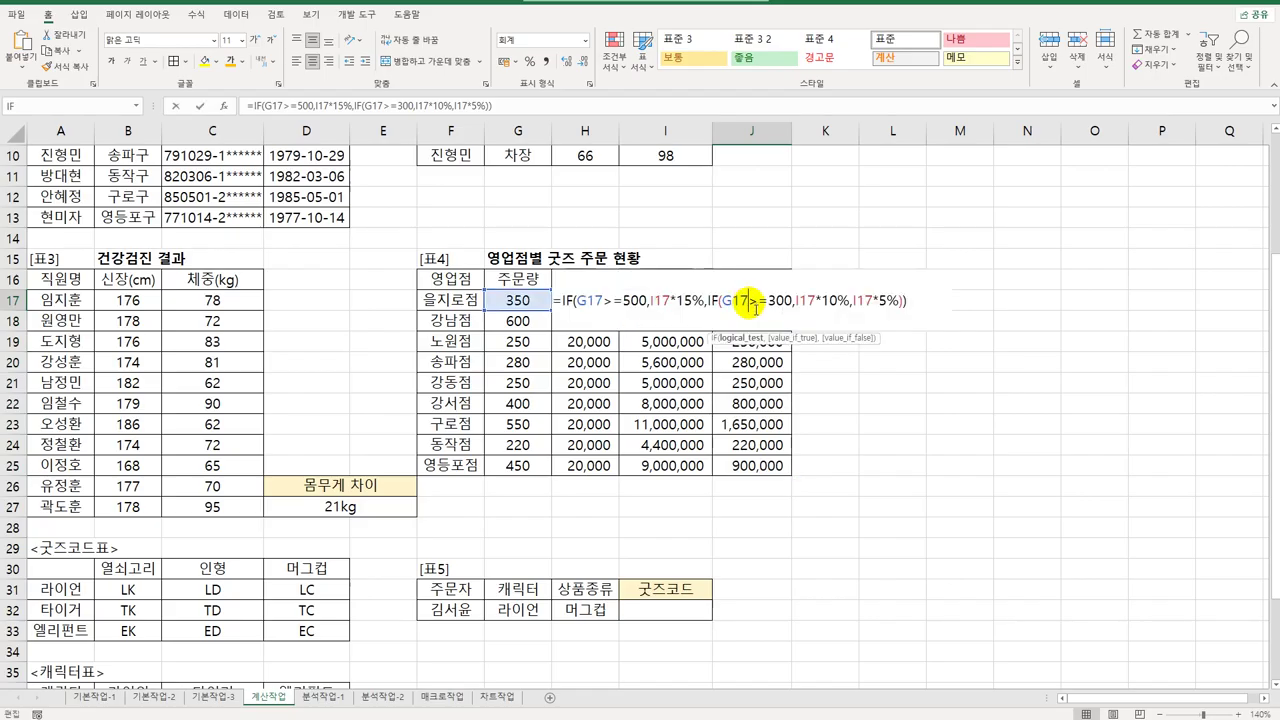
double_click(661, 301)
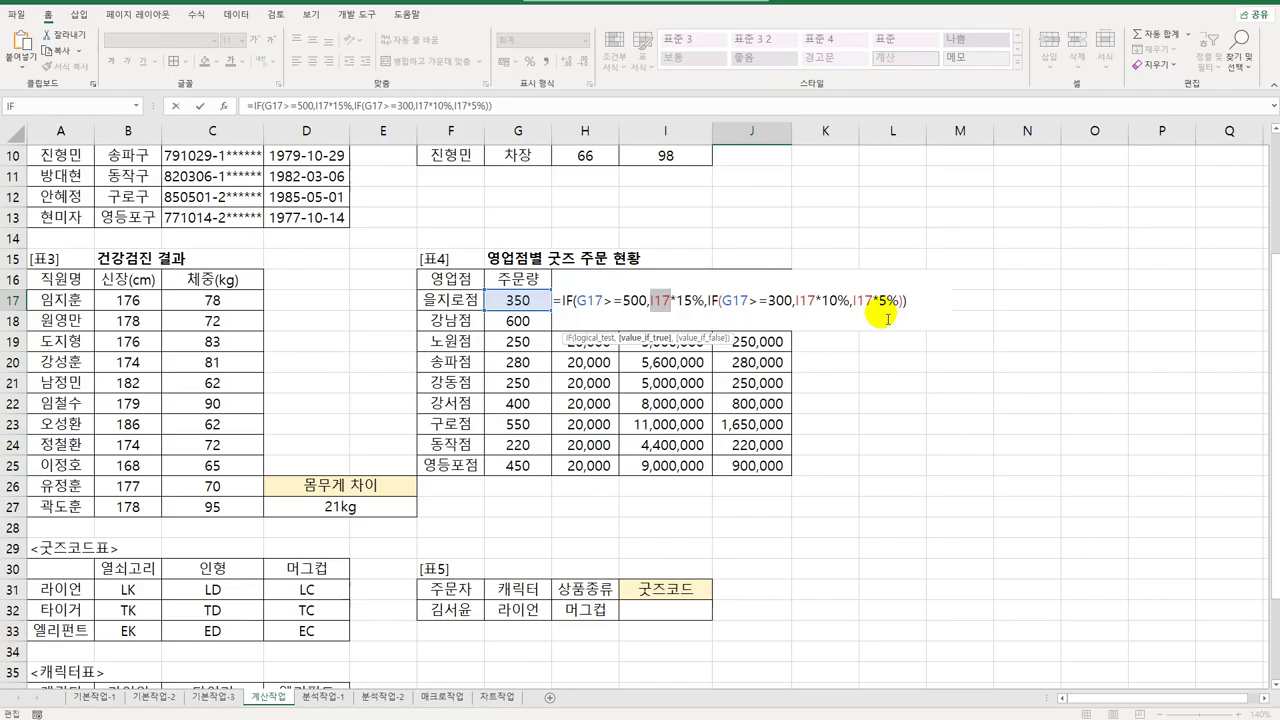
click(654, 300)
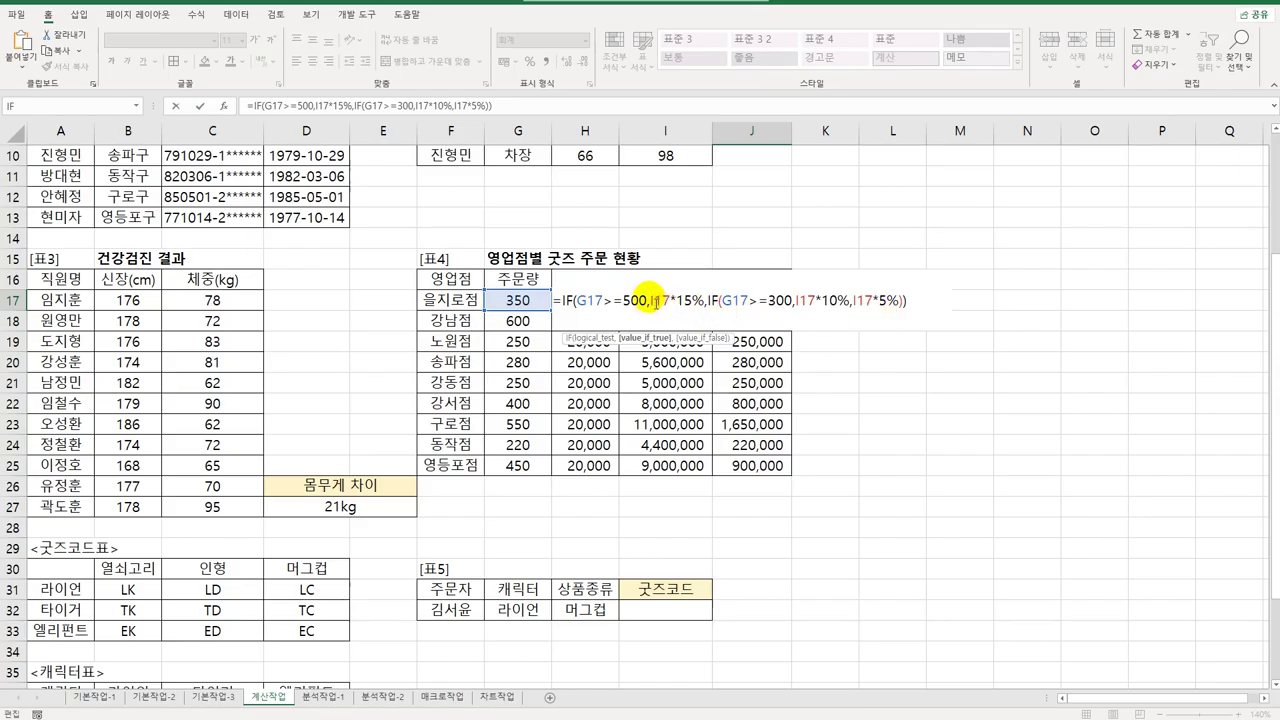
drag(651, 300, 681, 305)
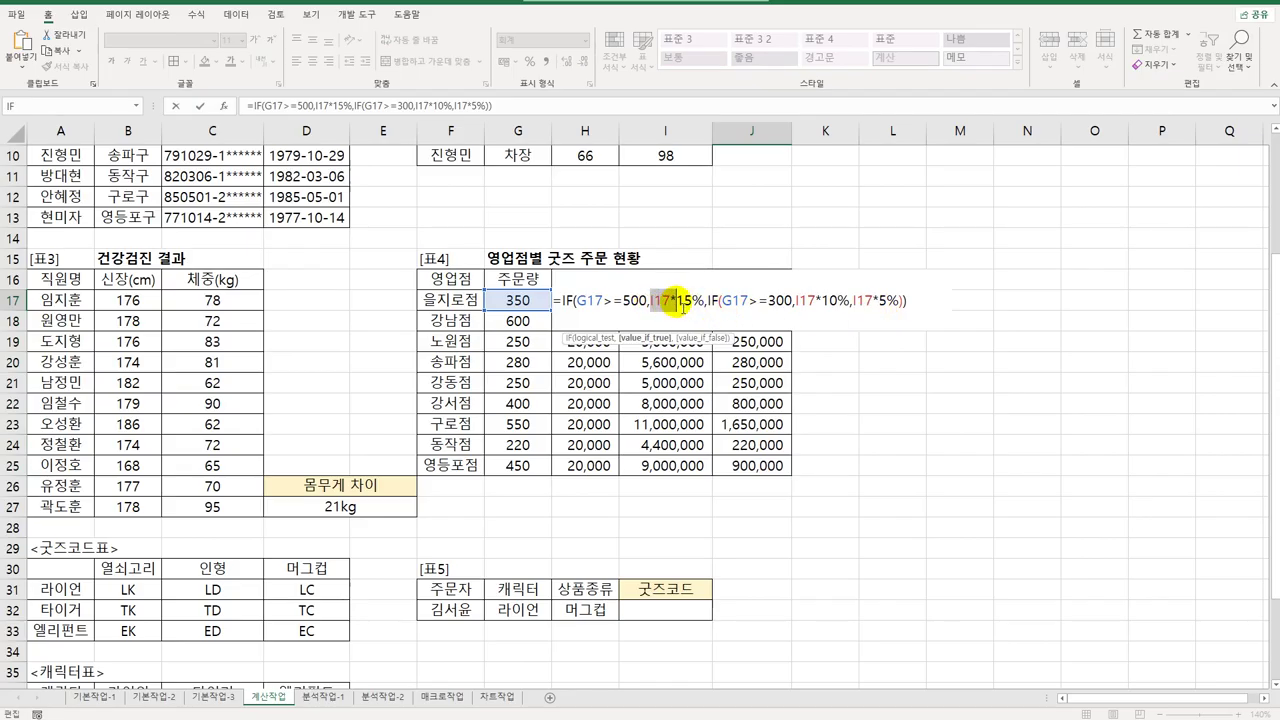
key(BackSpace)
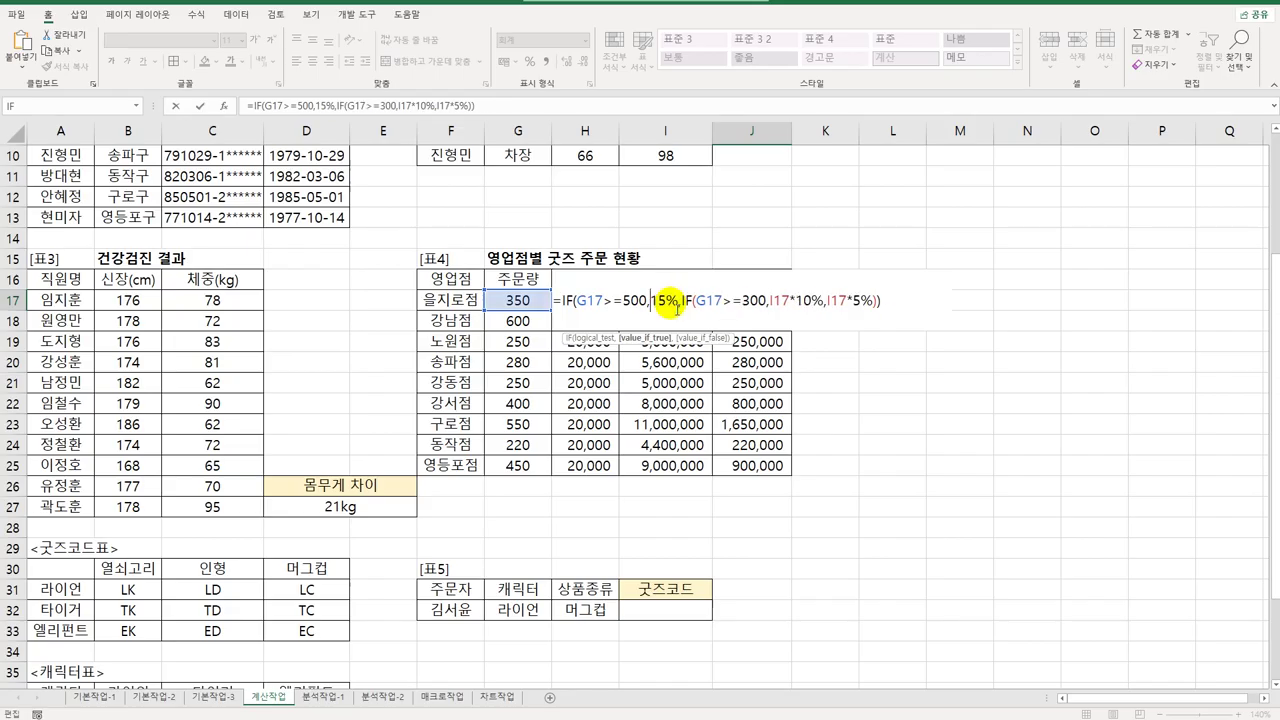
click(564, 301)
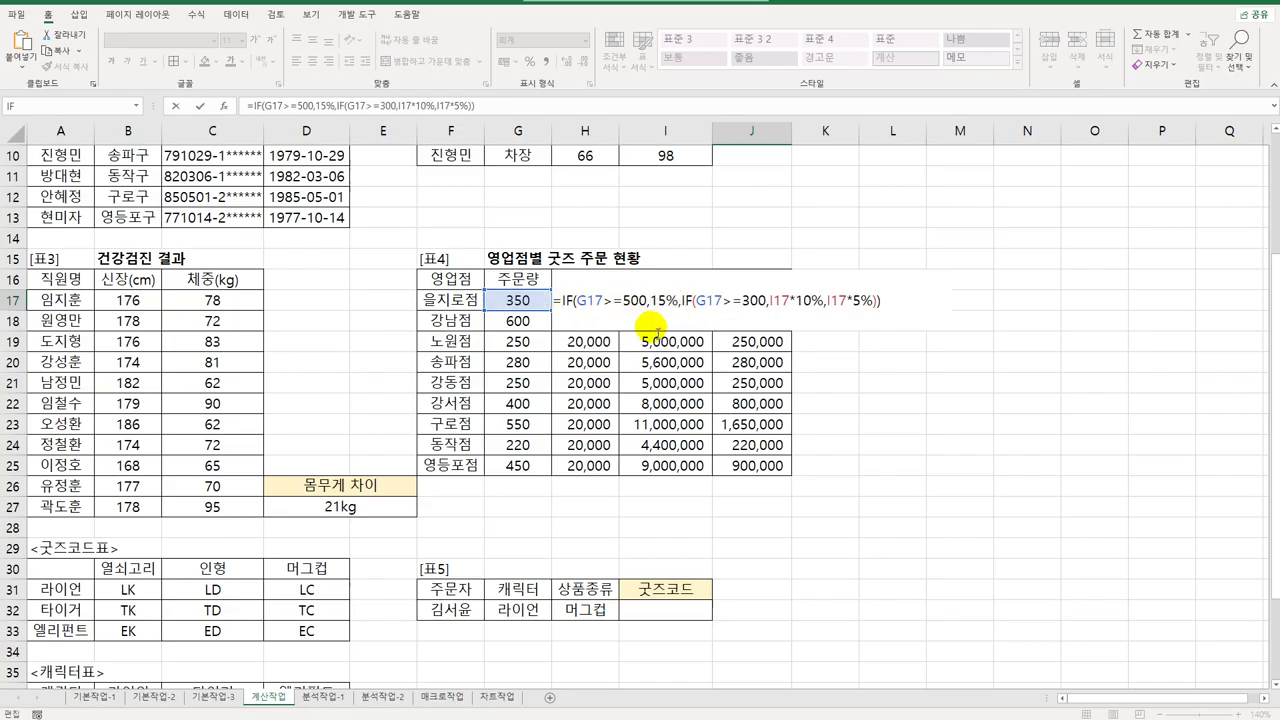
key(ctrl+v)
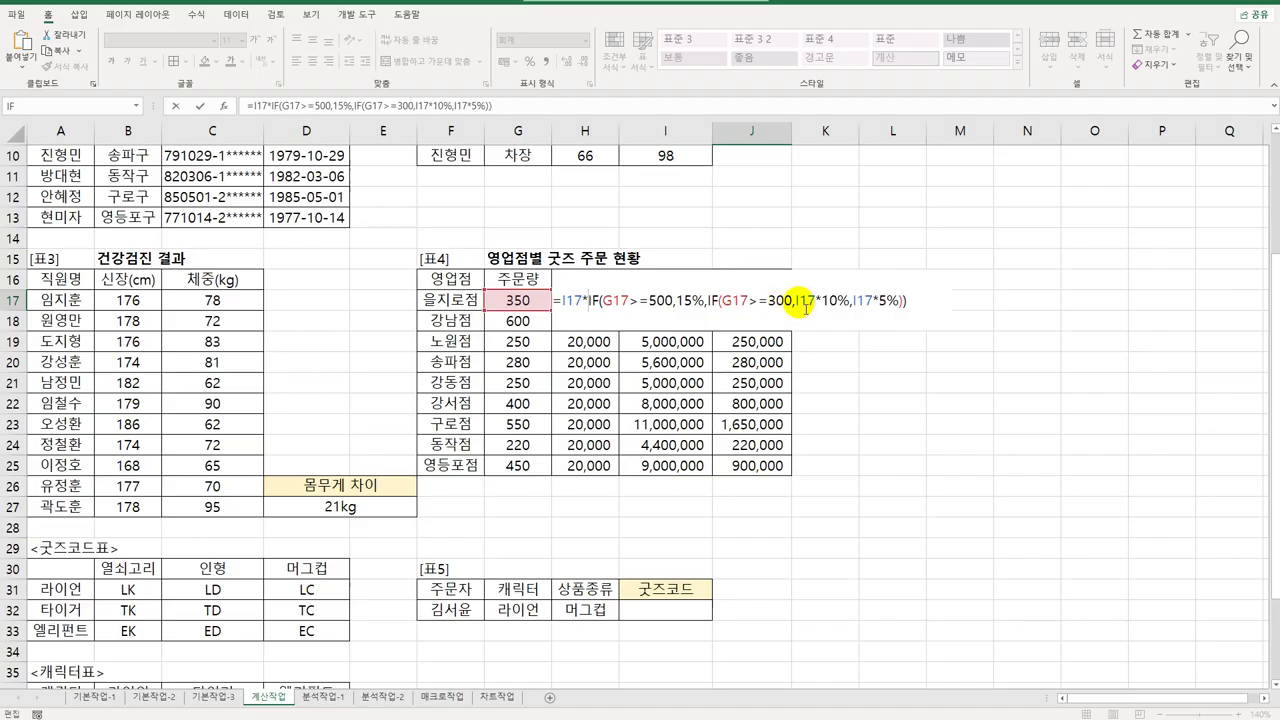
- Remove I17* before 10% and 5% to get =I17*IF(G17>=500,15%,IF(G17>=300,10%,5%)), then refill J17:J25
drag(796, 301, 824, 310)
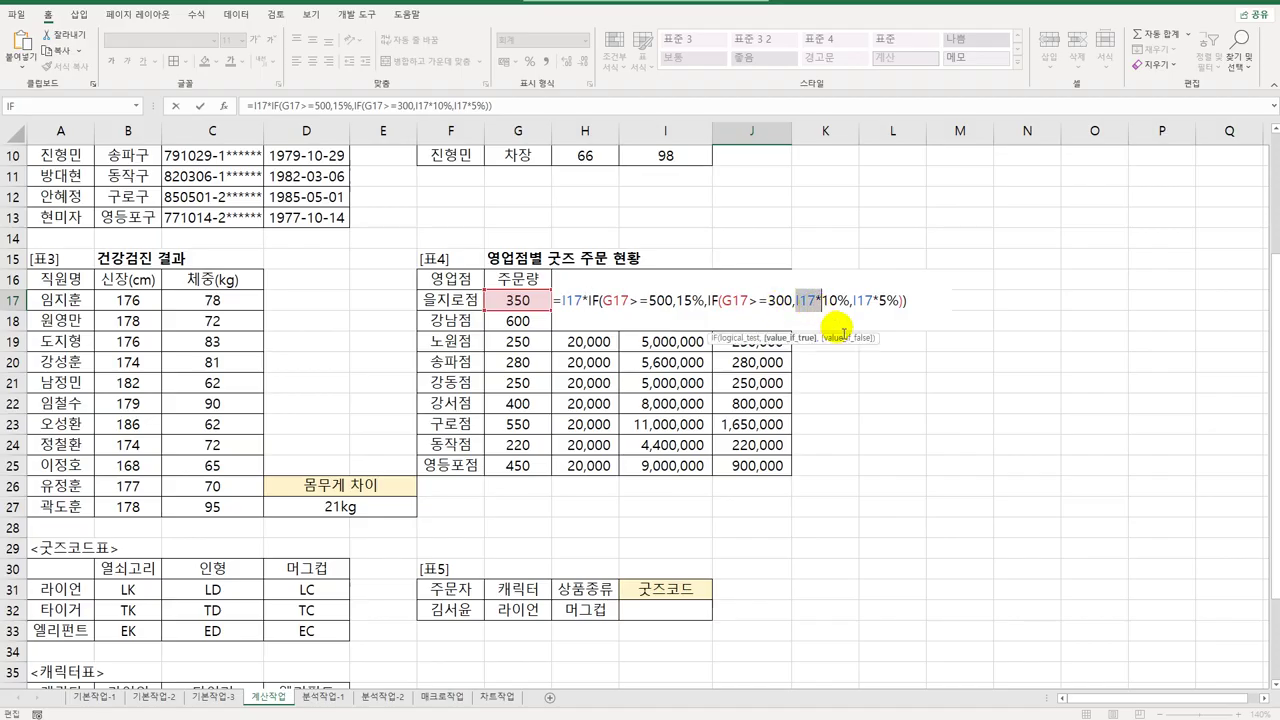
key(Delete)
drag(827, 301, 856, 310)
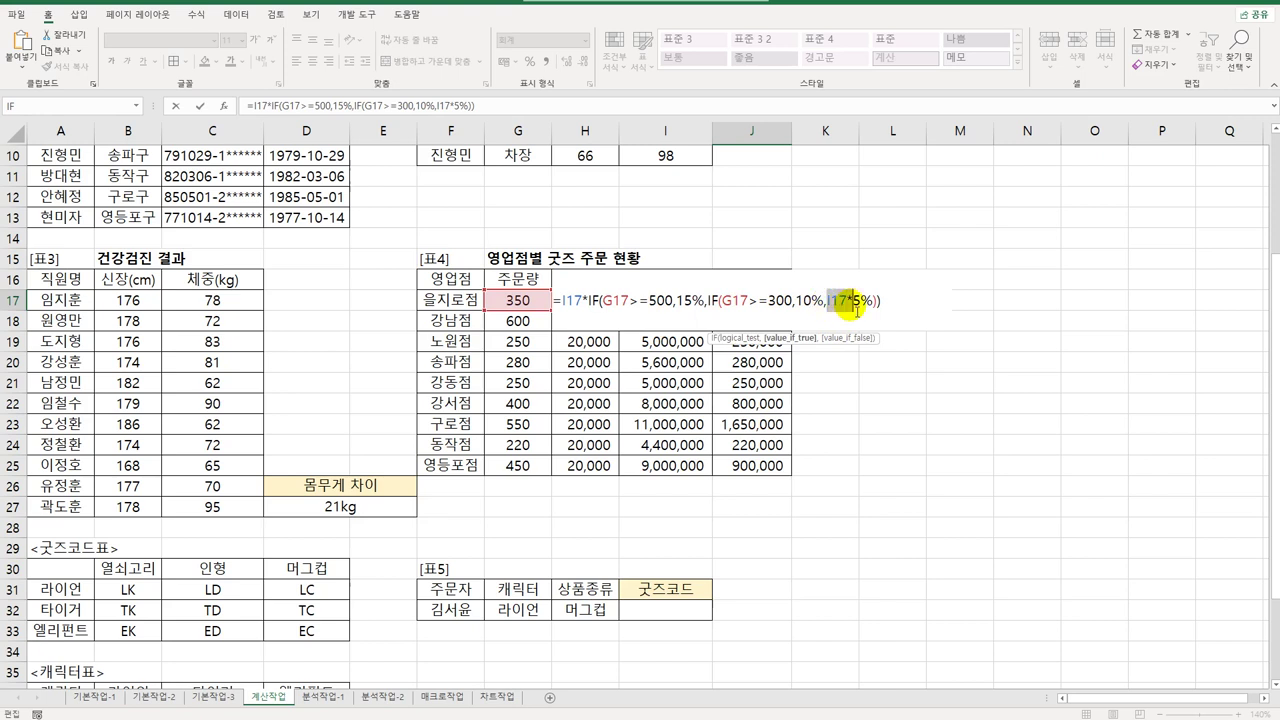
key(Delete)
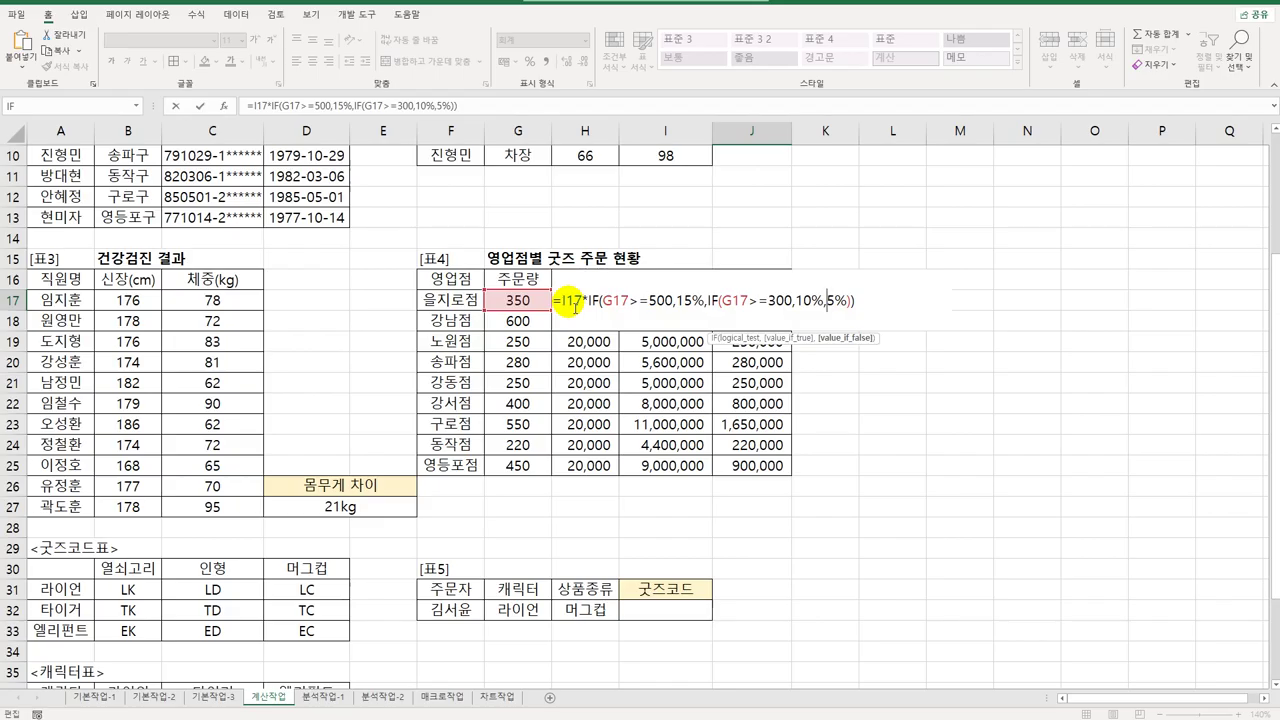
key(ctrl+Return)
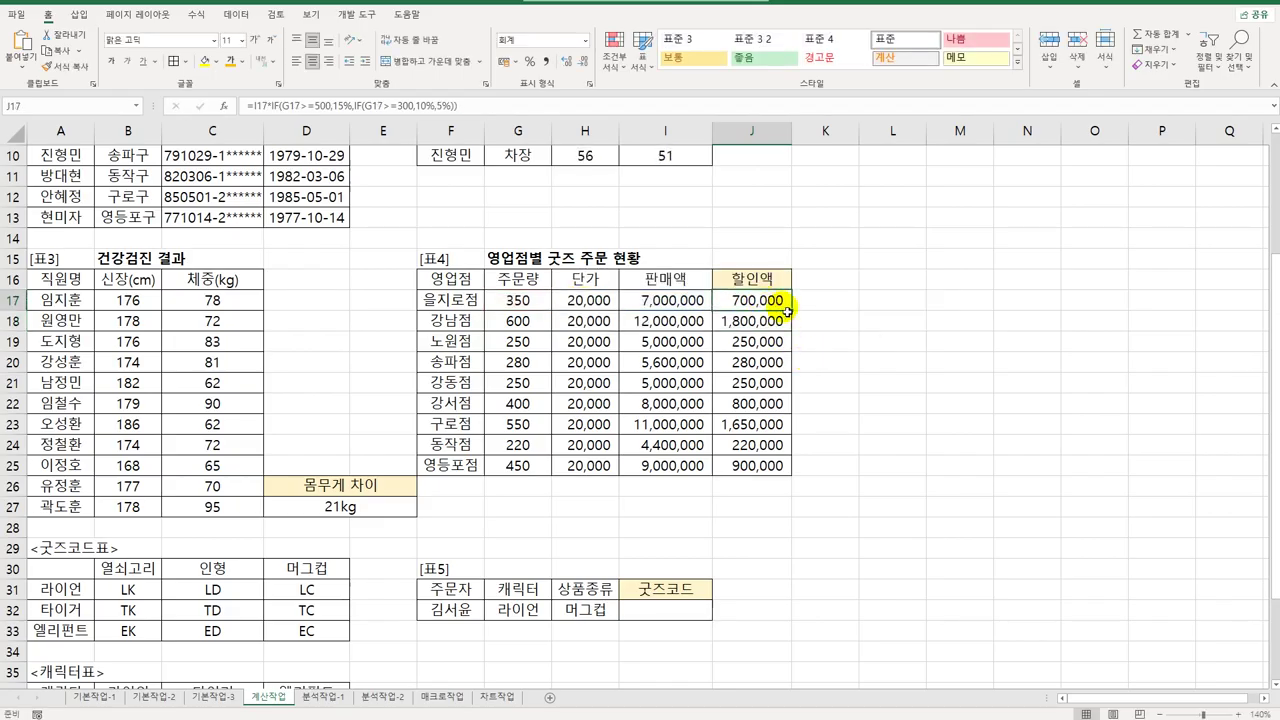
drag(787, 312, 774, 474)
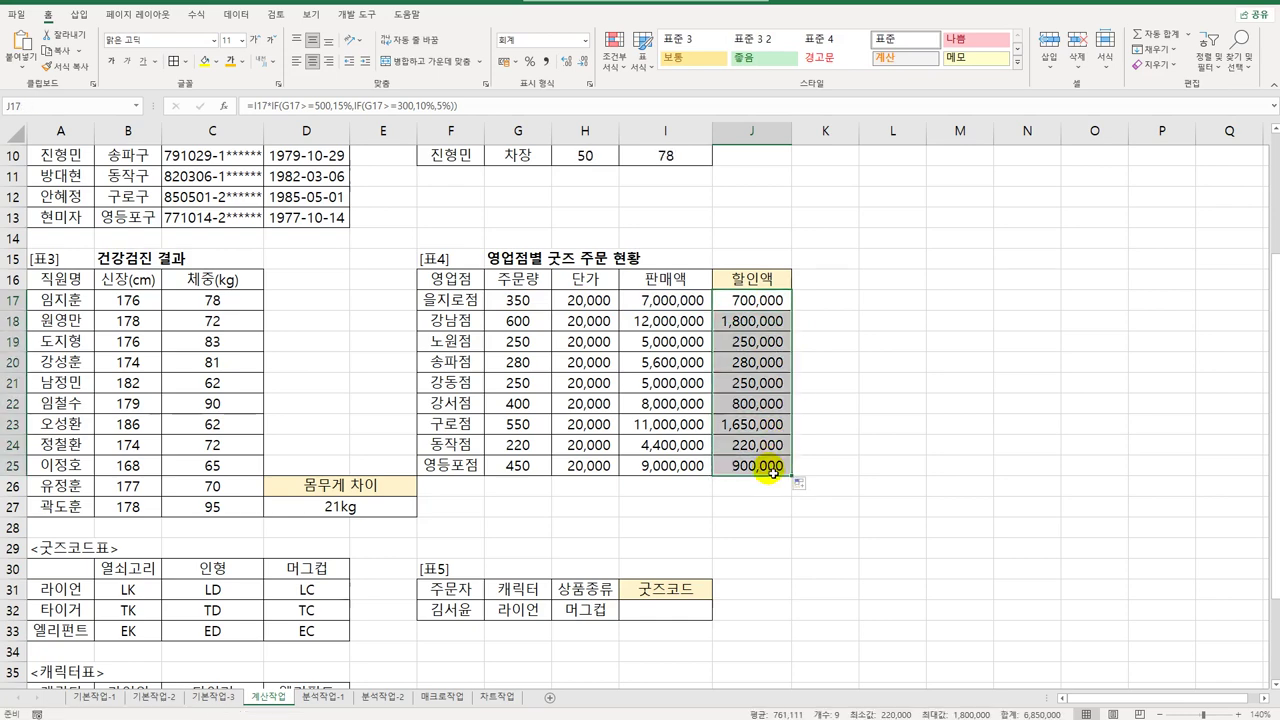
- Begin the 굿즈코드 formula in I32 with INDEX, using the 굿즈코드표 codes B31:D33 as its array
scroll(771, 543, down, 3)
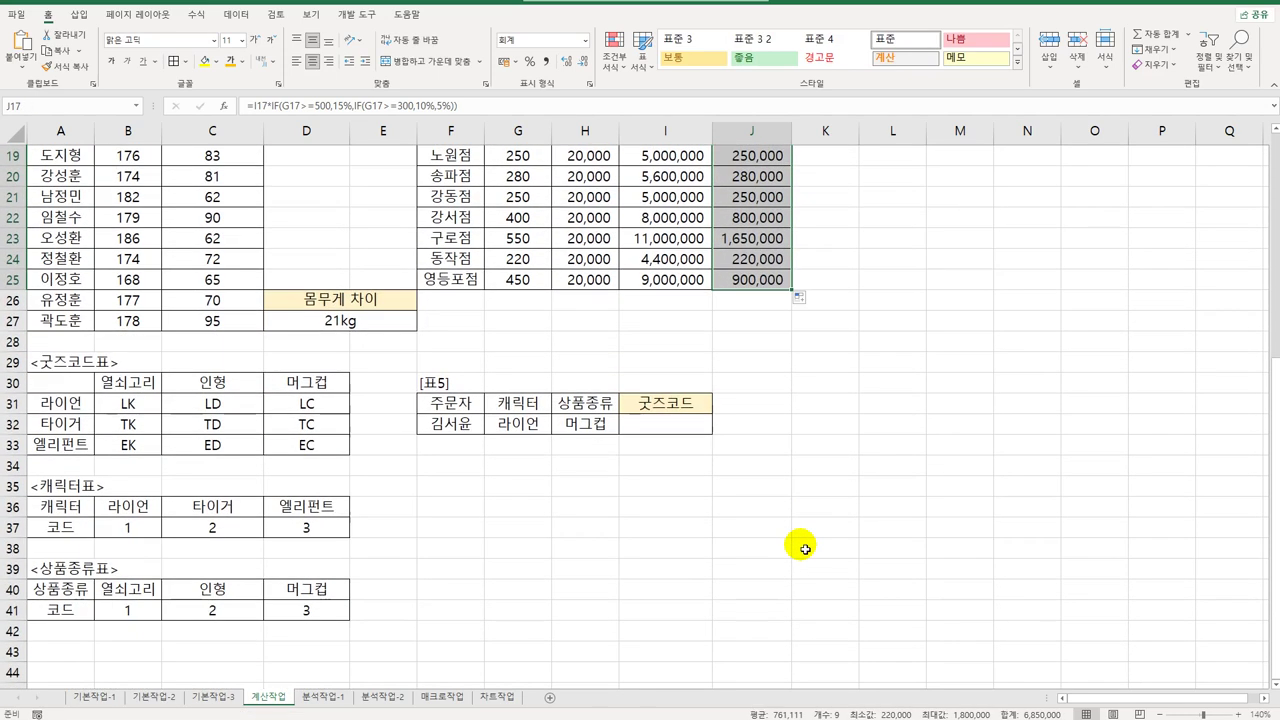
click(681, 432)
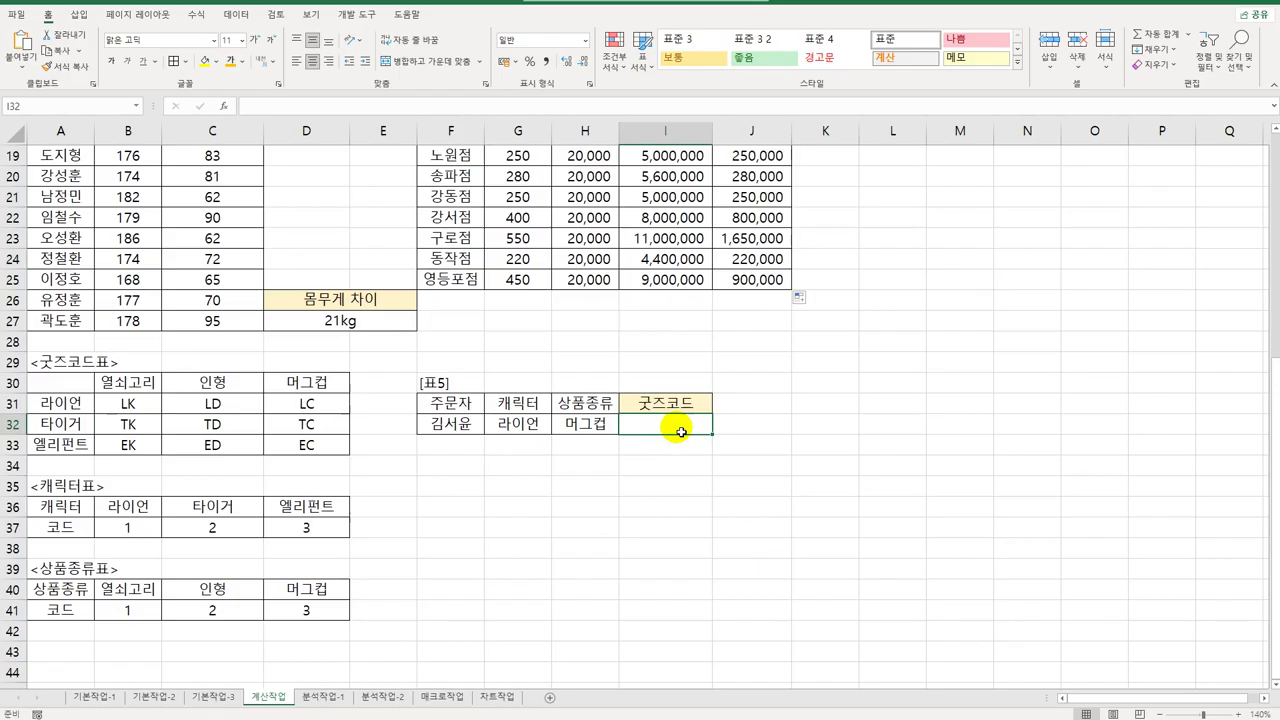
drag(60, 362, 318, 453)
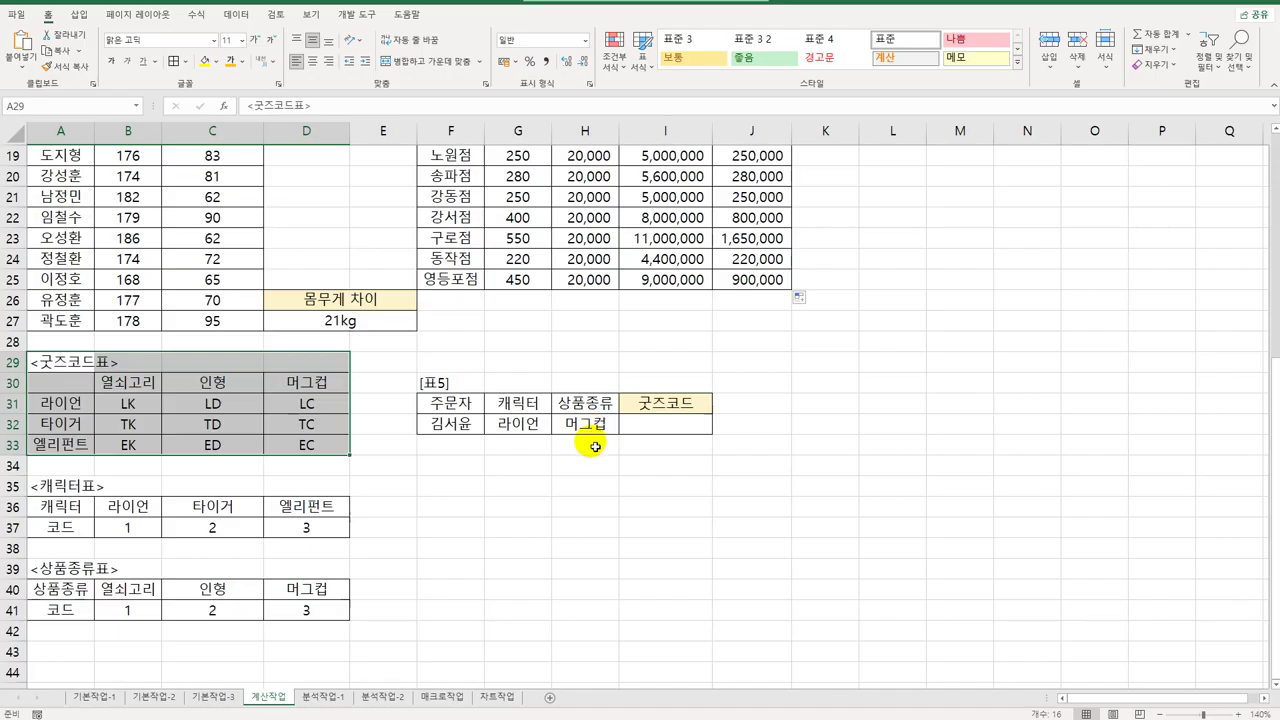
click(638, 430)
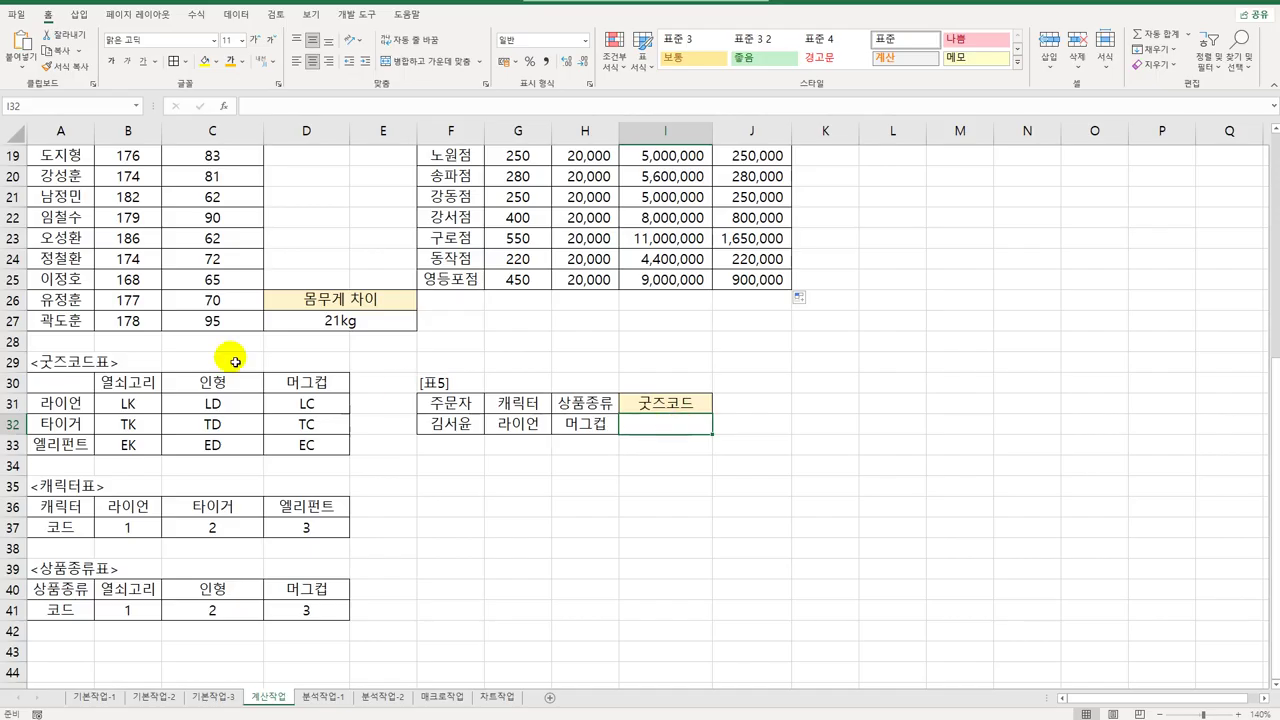
drag(122, 400, 314, 453)
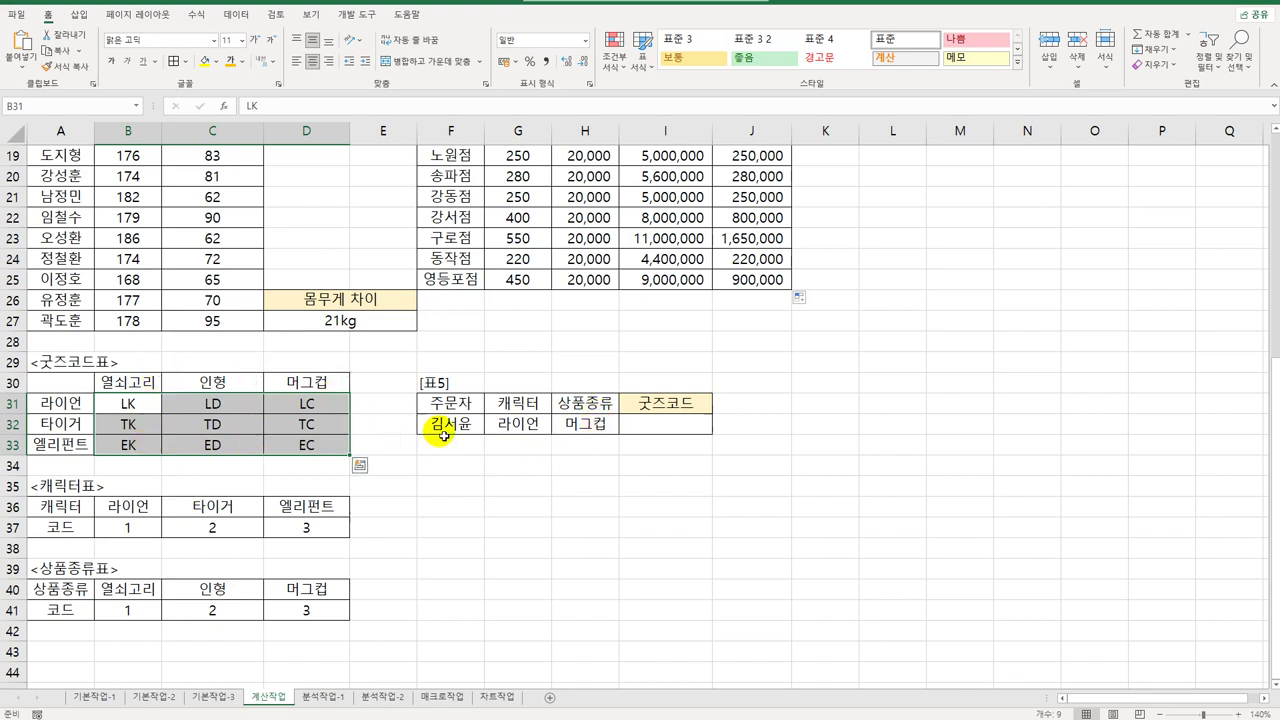
click(659, 429)
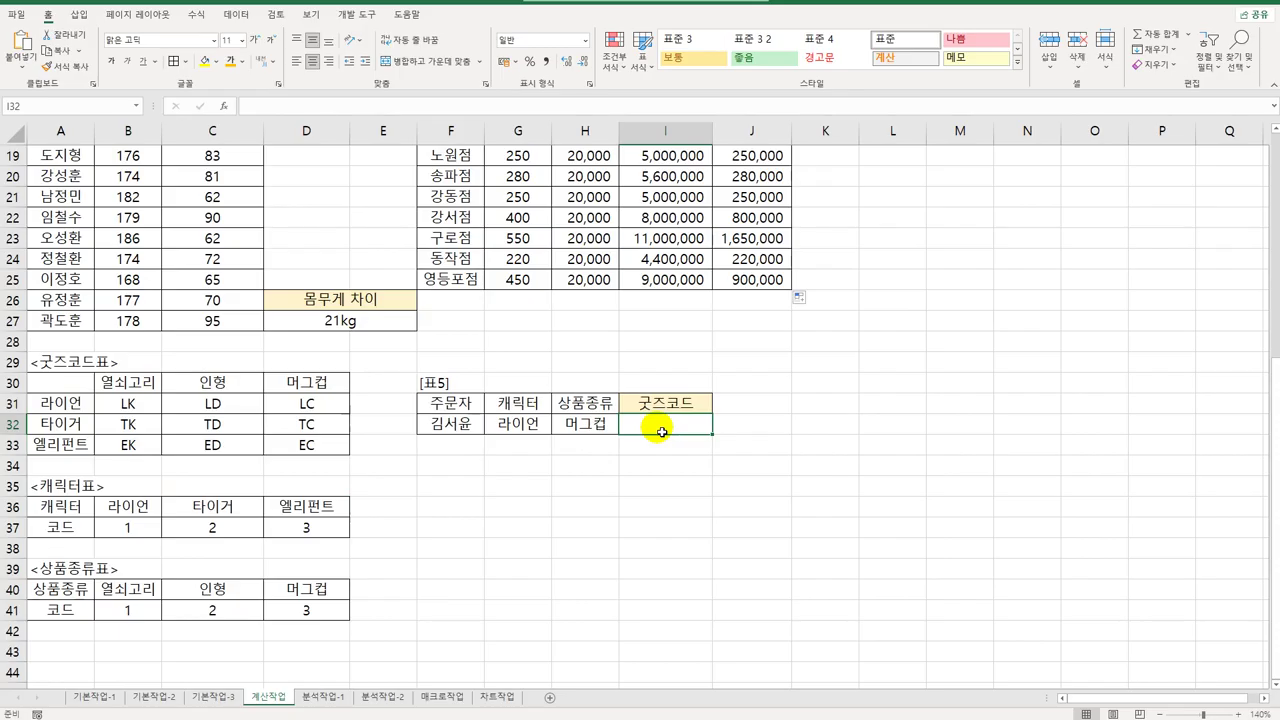
text(=)
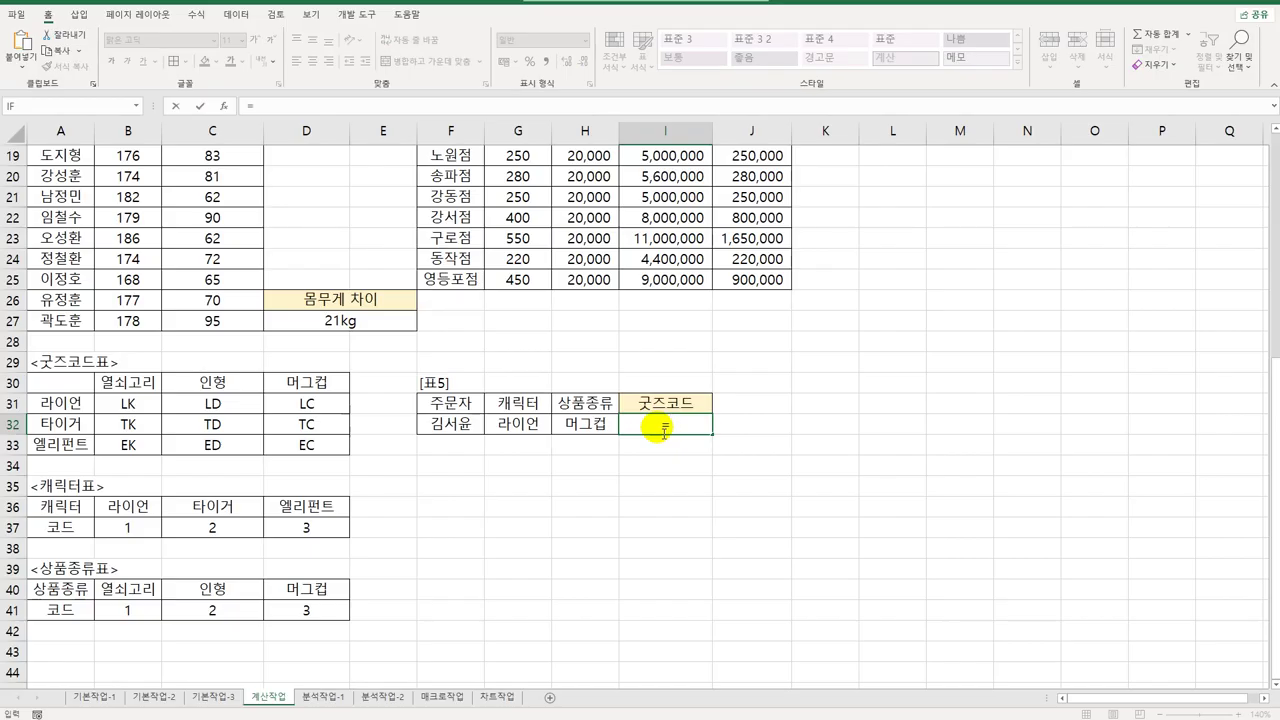
text(INDEX()
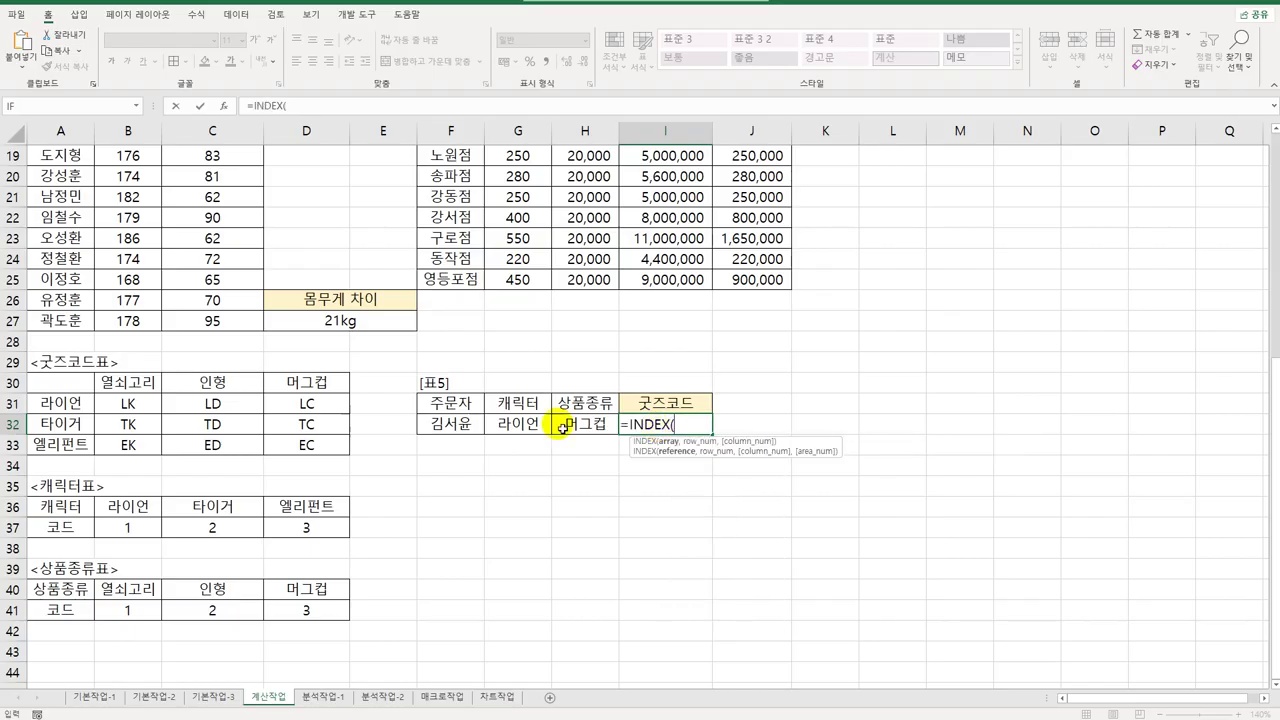
drag(118, 404, 295, 440)
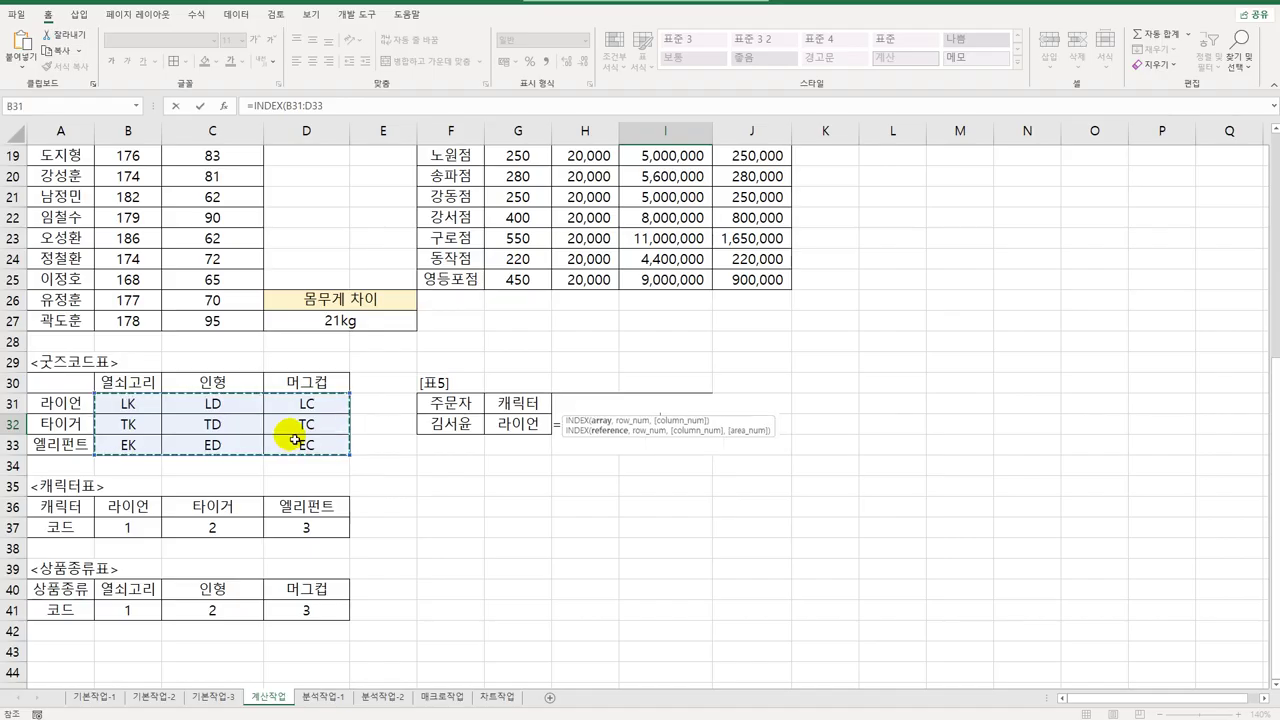
text(,)
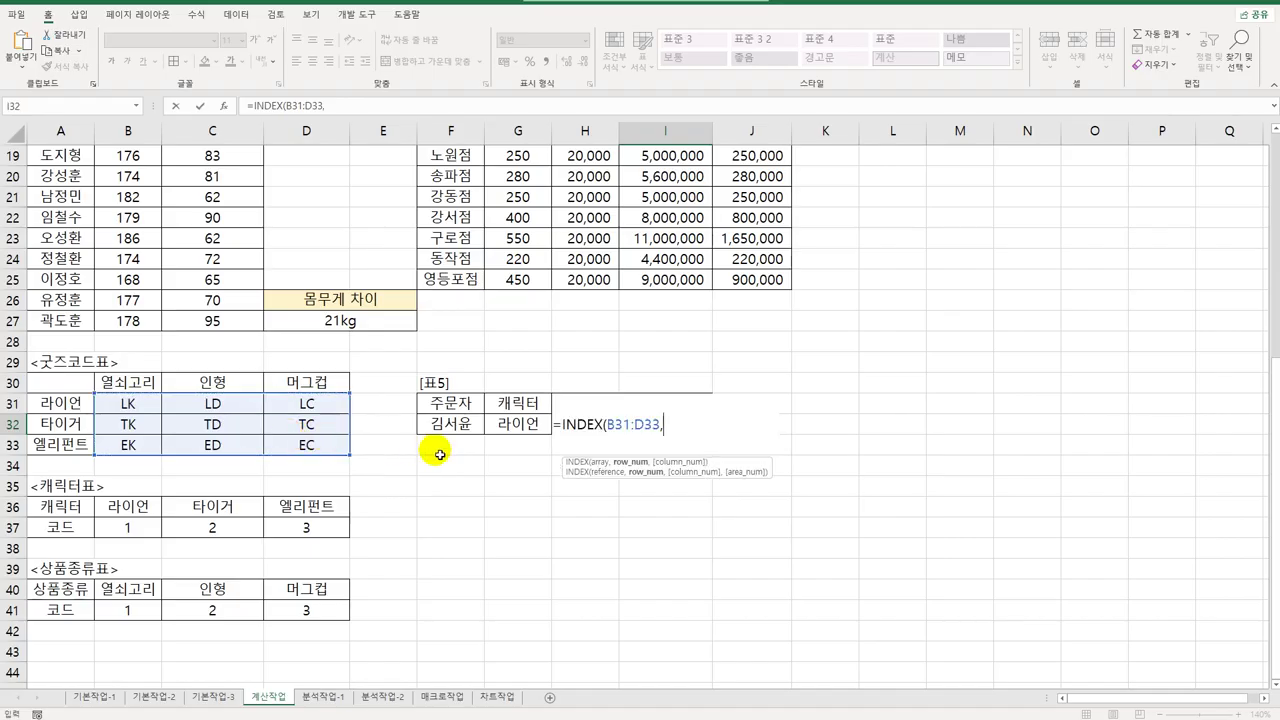
- Add HLOOKUP(G32,B36:D37,2,0) as the row number argument of the INDEX formula in I32
text(hl)
key(Tab)
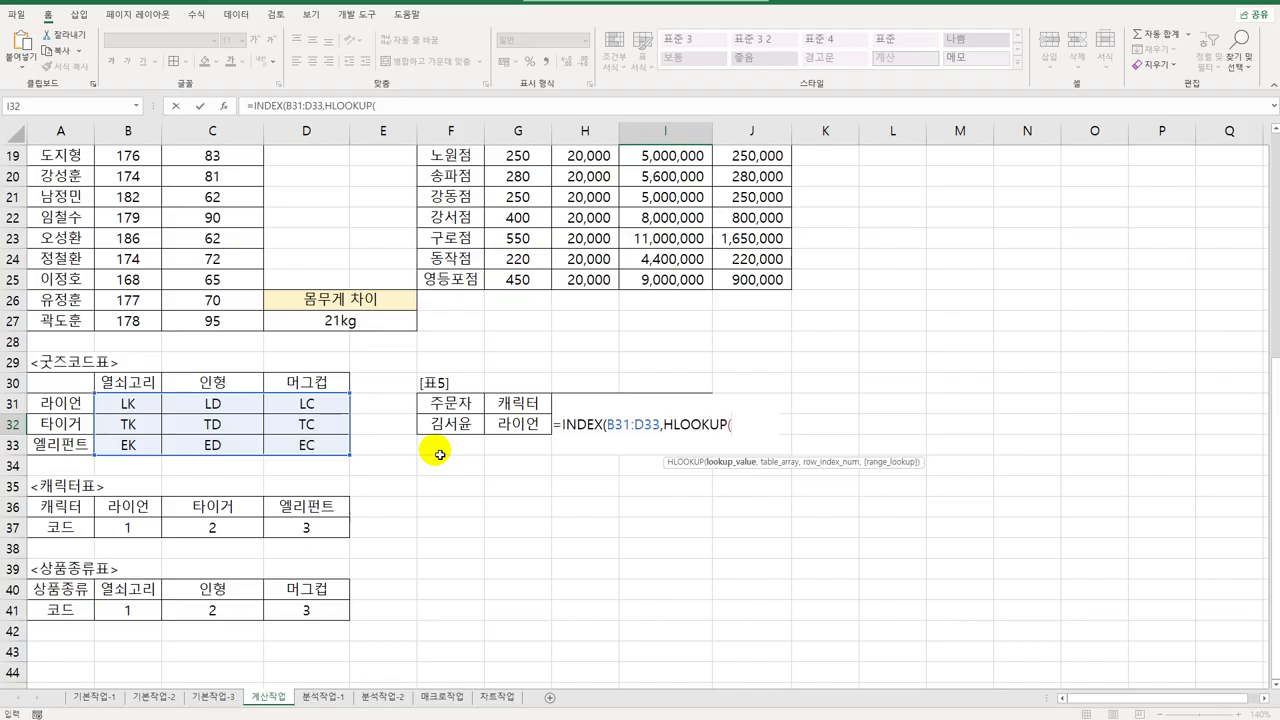
click(505, 424)
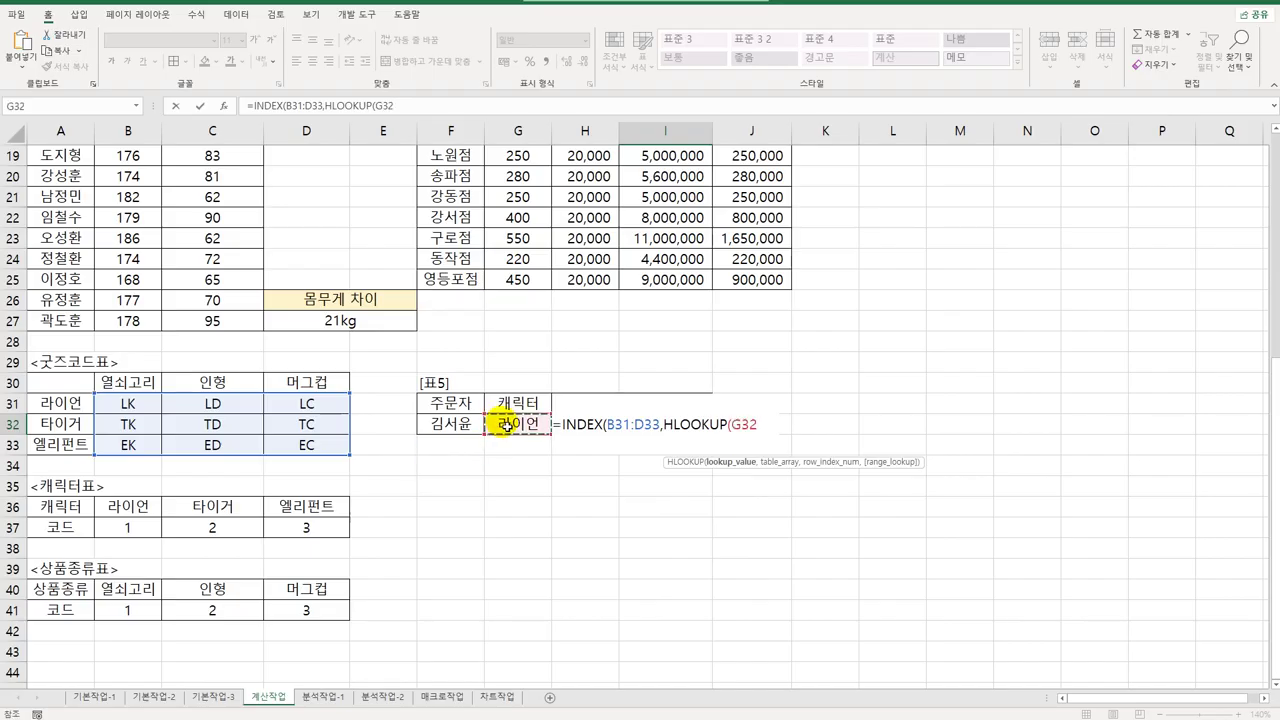
text(,)
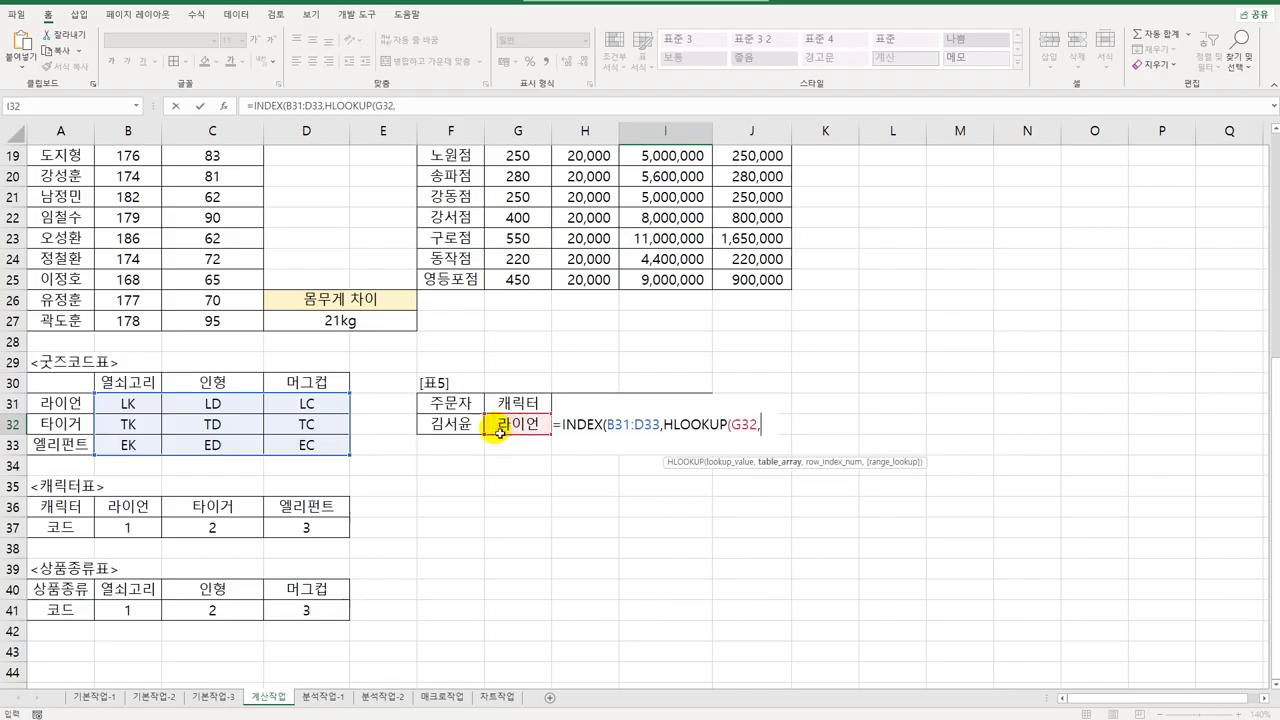
drag(162, 503, 306, 533)
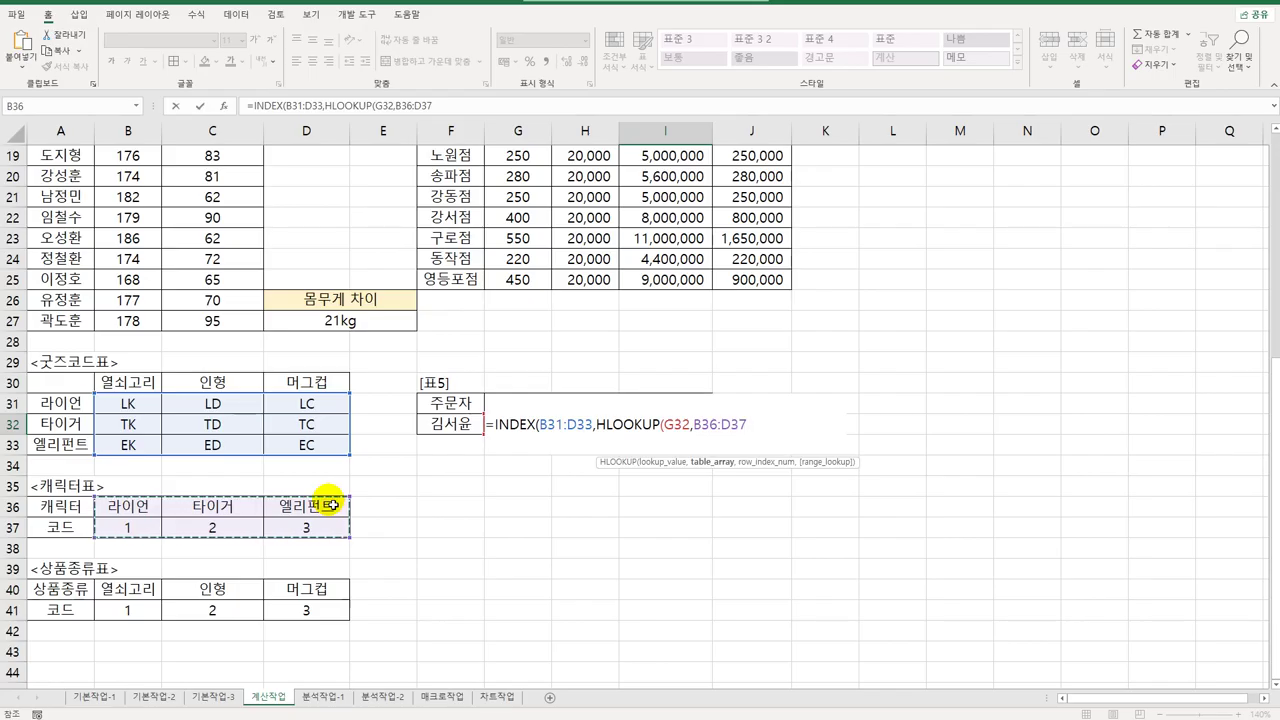
text(,)
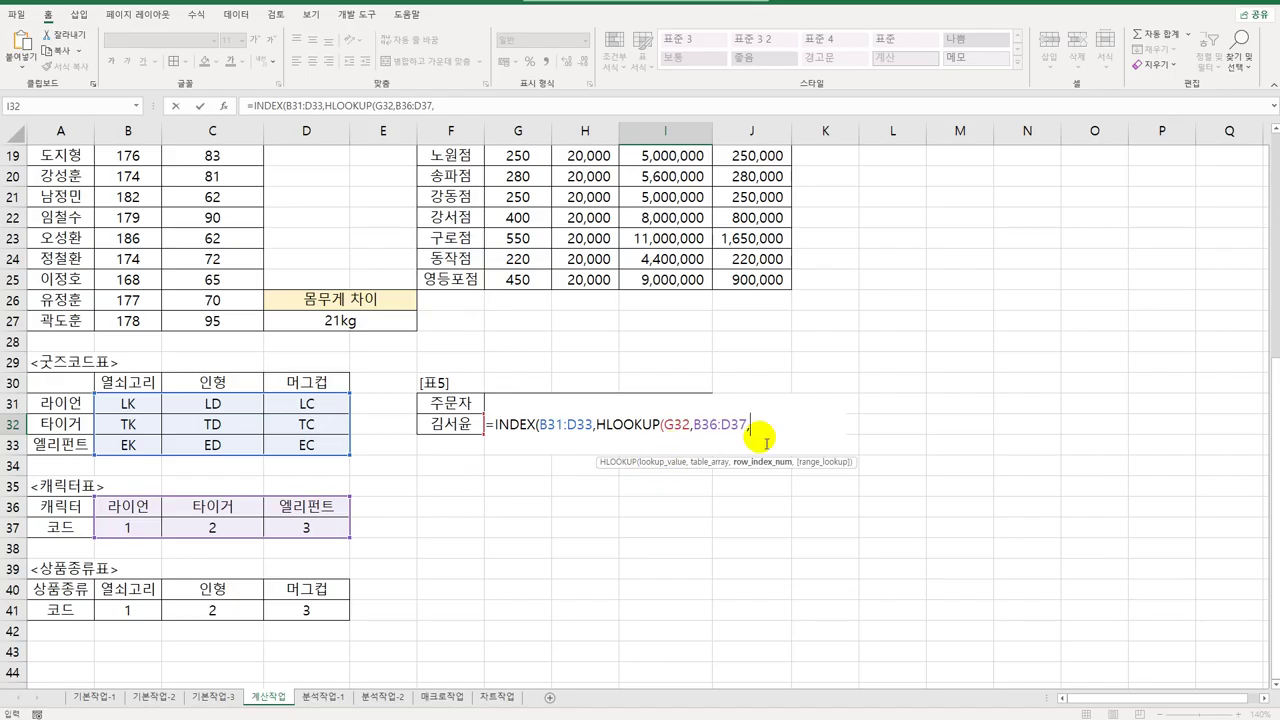
text(2)
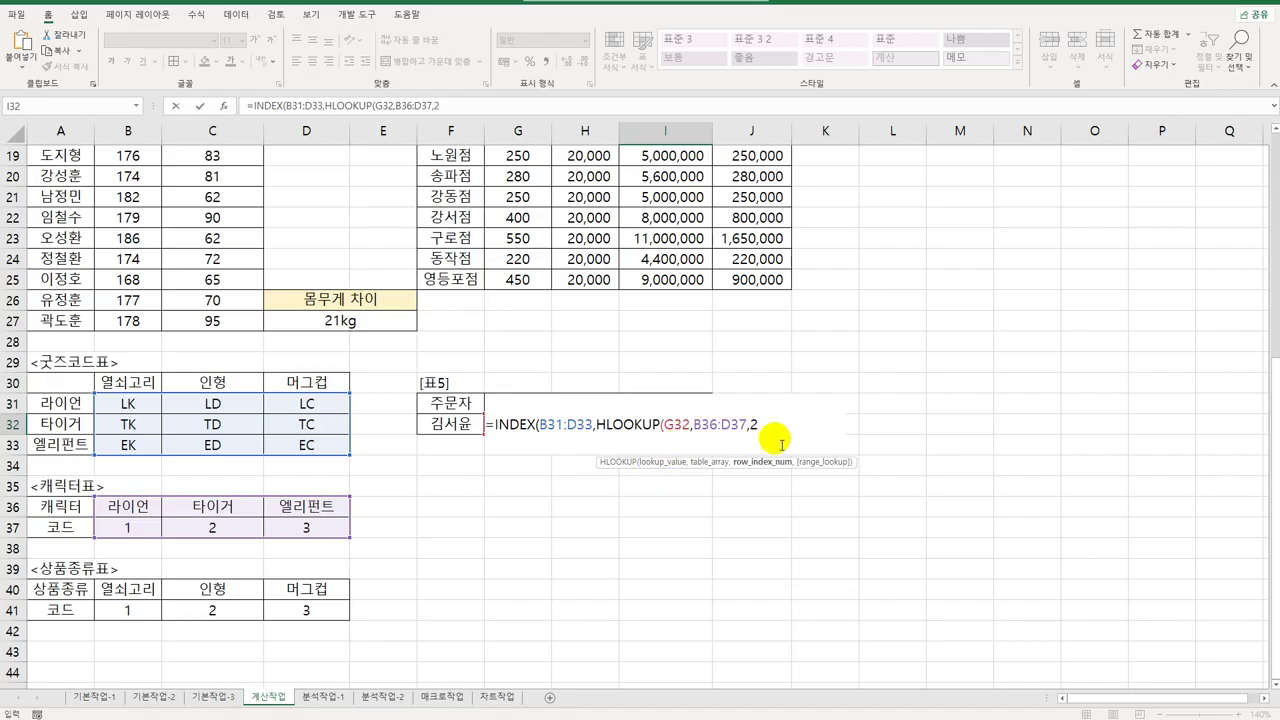
text(,0)
text())
- Add HLOOKUP(H32,$B$40:$D$41,2,0) as the column number argument, then close and enter the INDEX formula in I32
text(,hl)
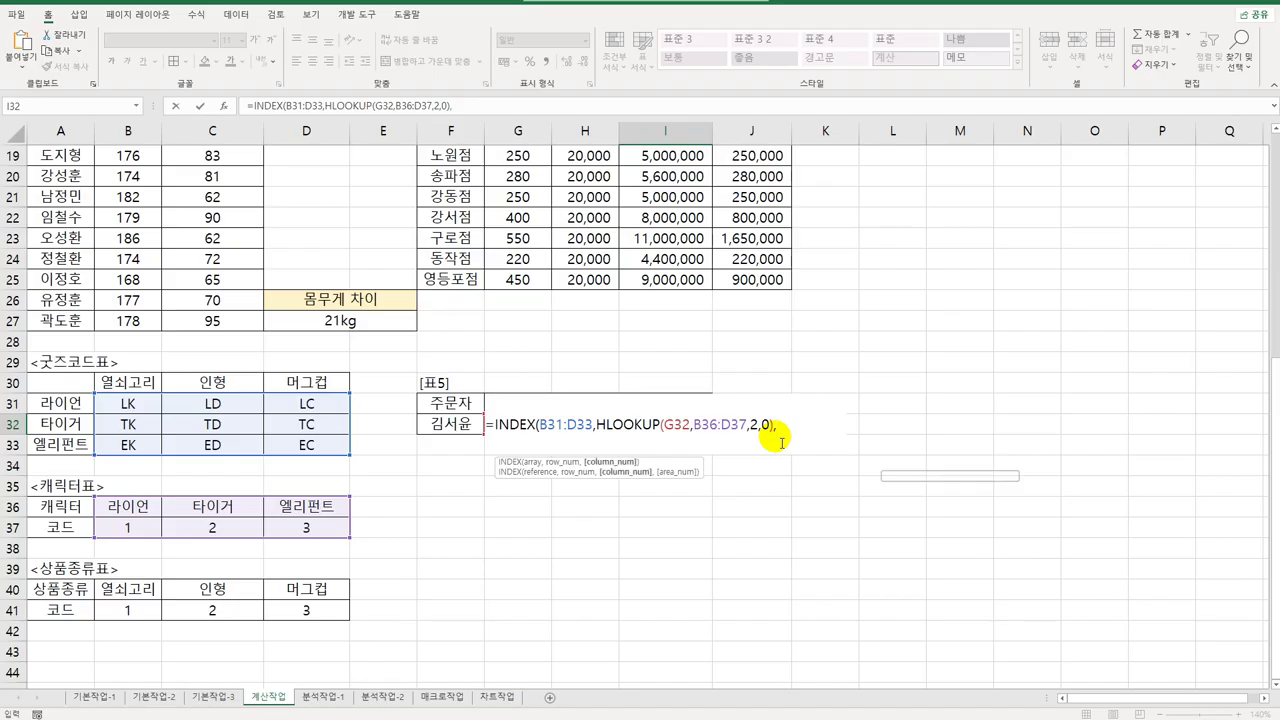
key(Tab)
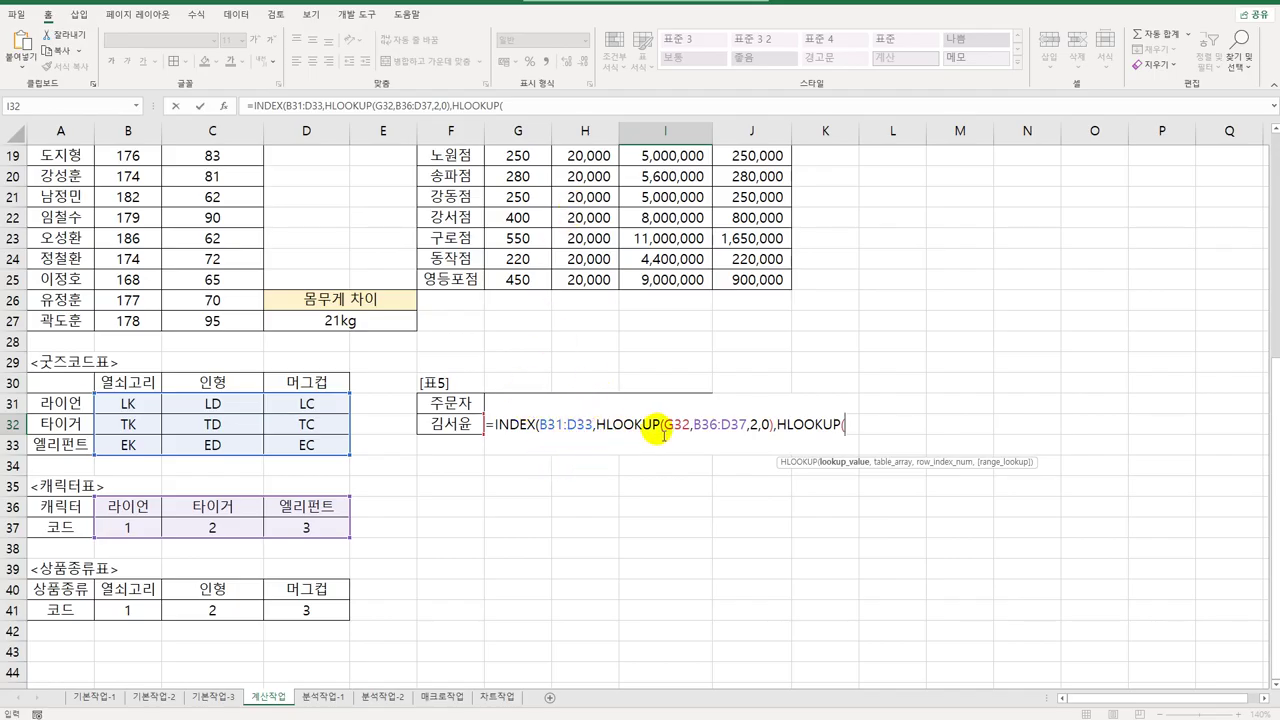
key(Left)
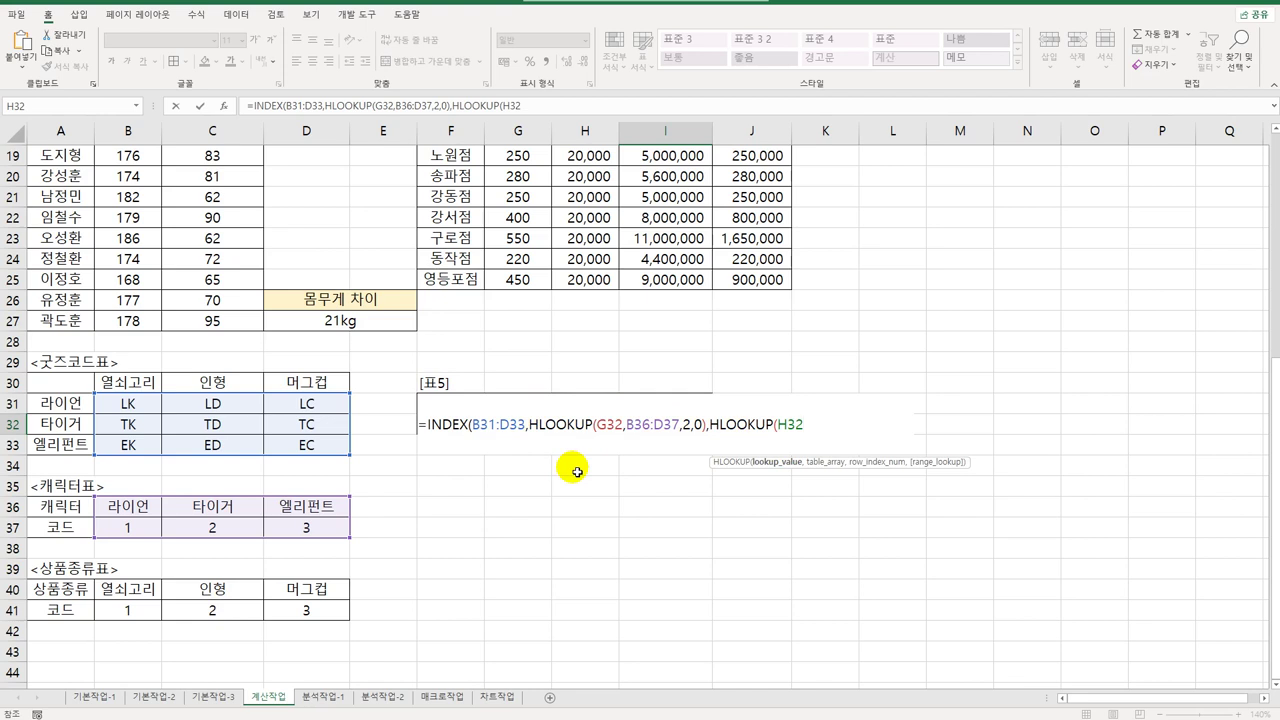
text(,)
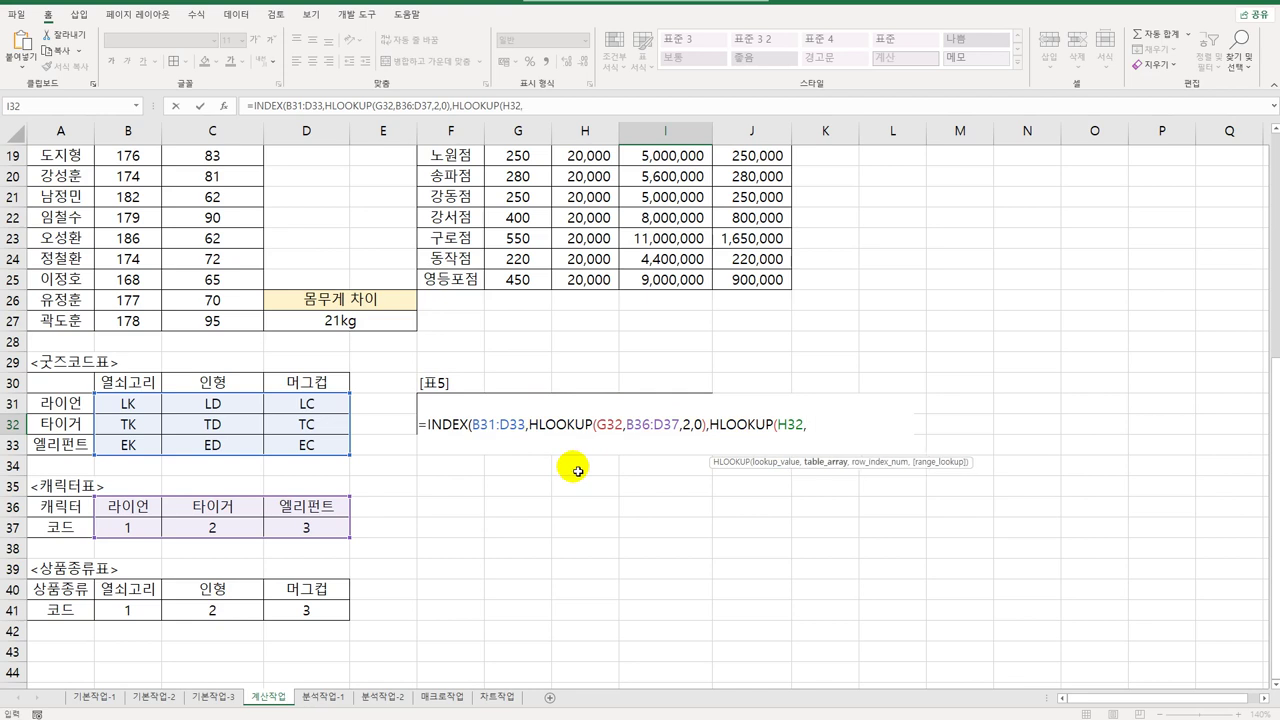
drag(126, 589, 290, 610)
key(F4)
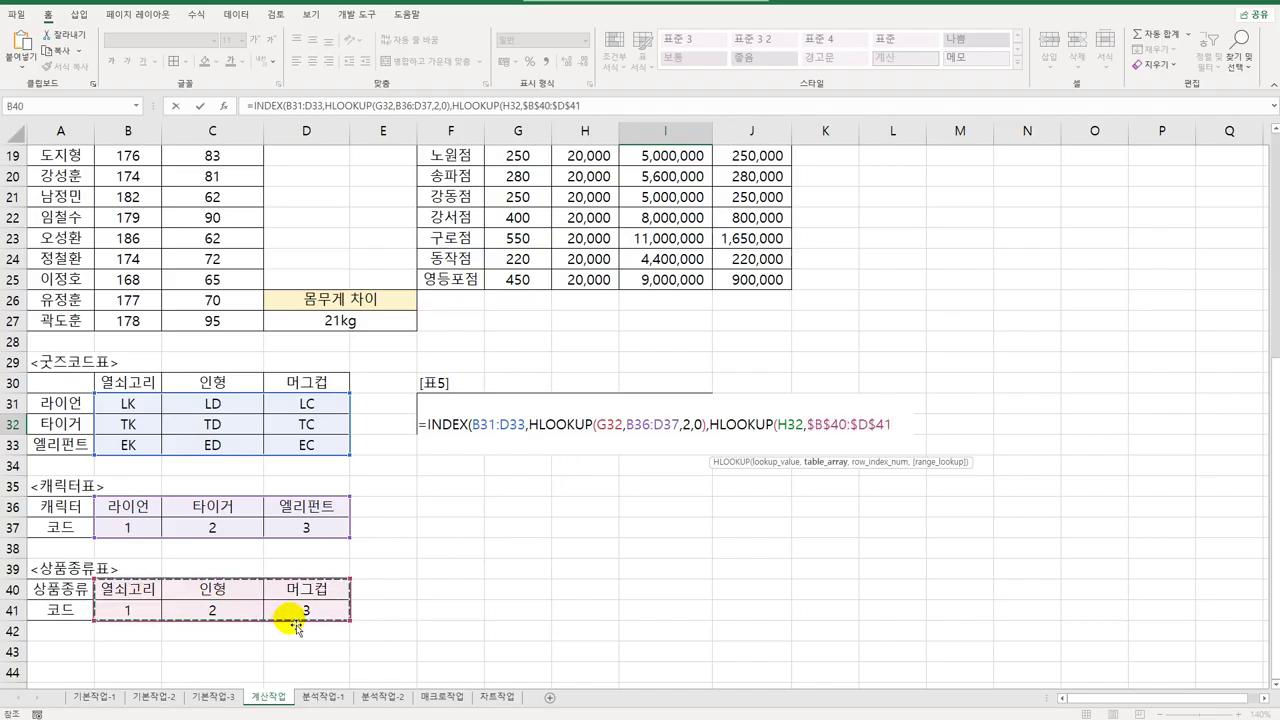
text(,)
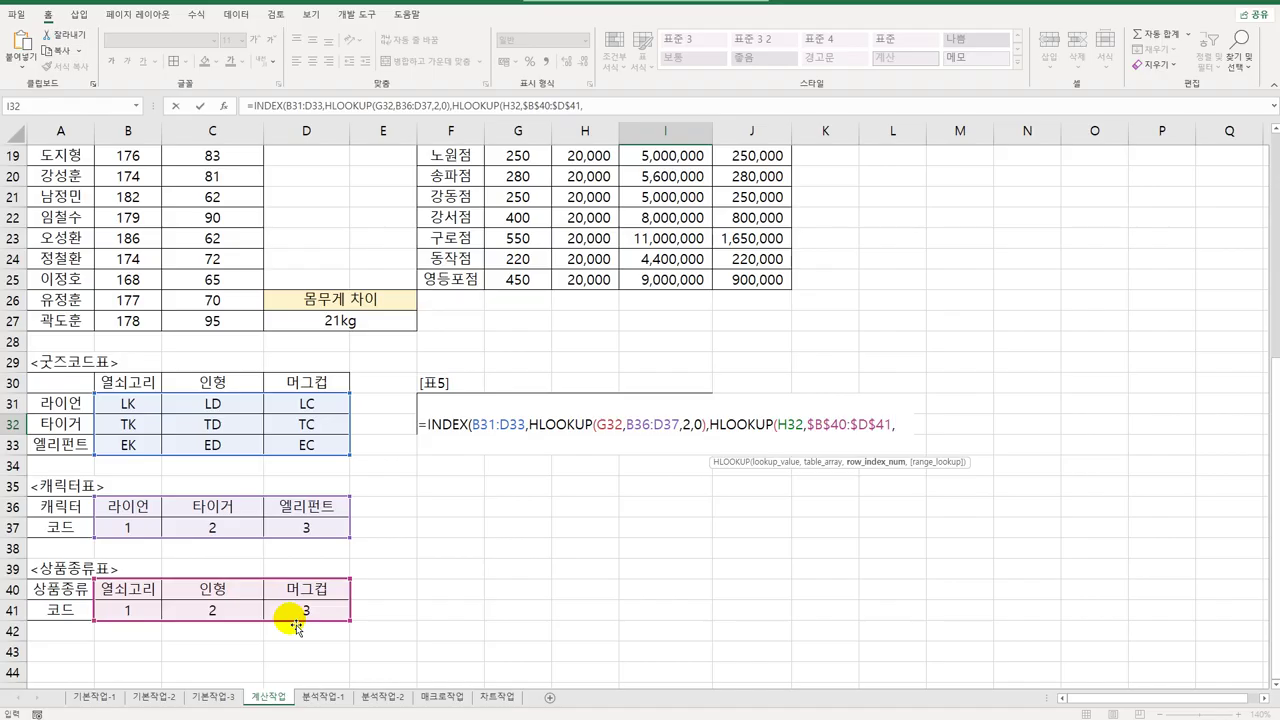
text(2,0)
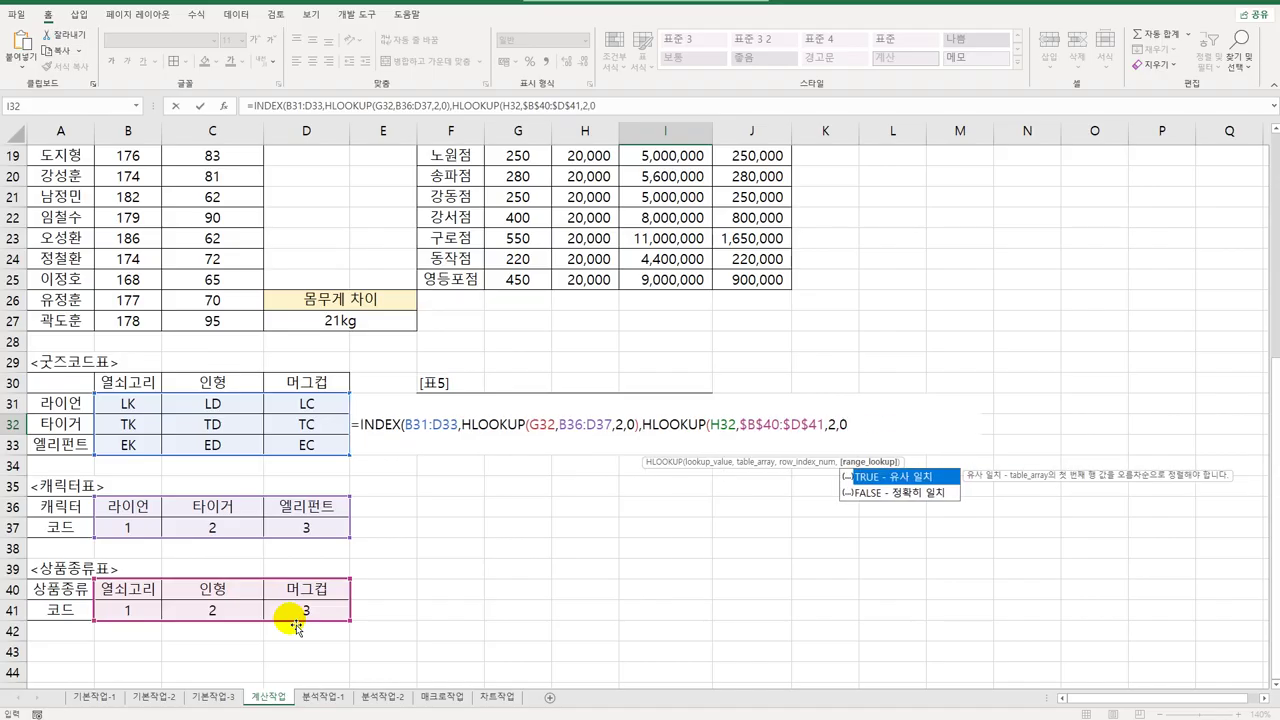
text())
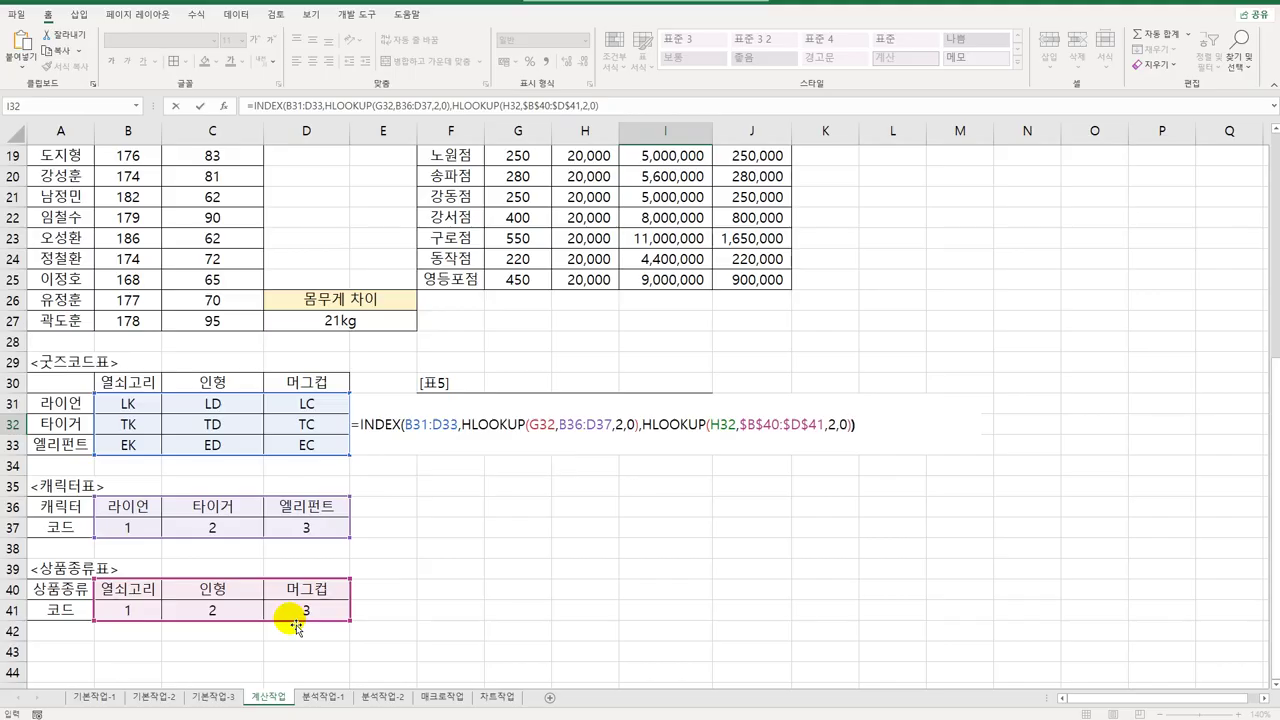
key(Return)
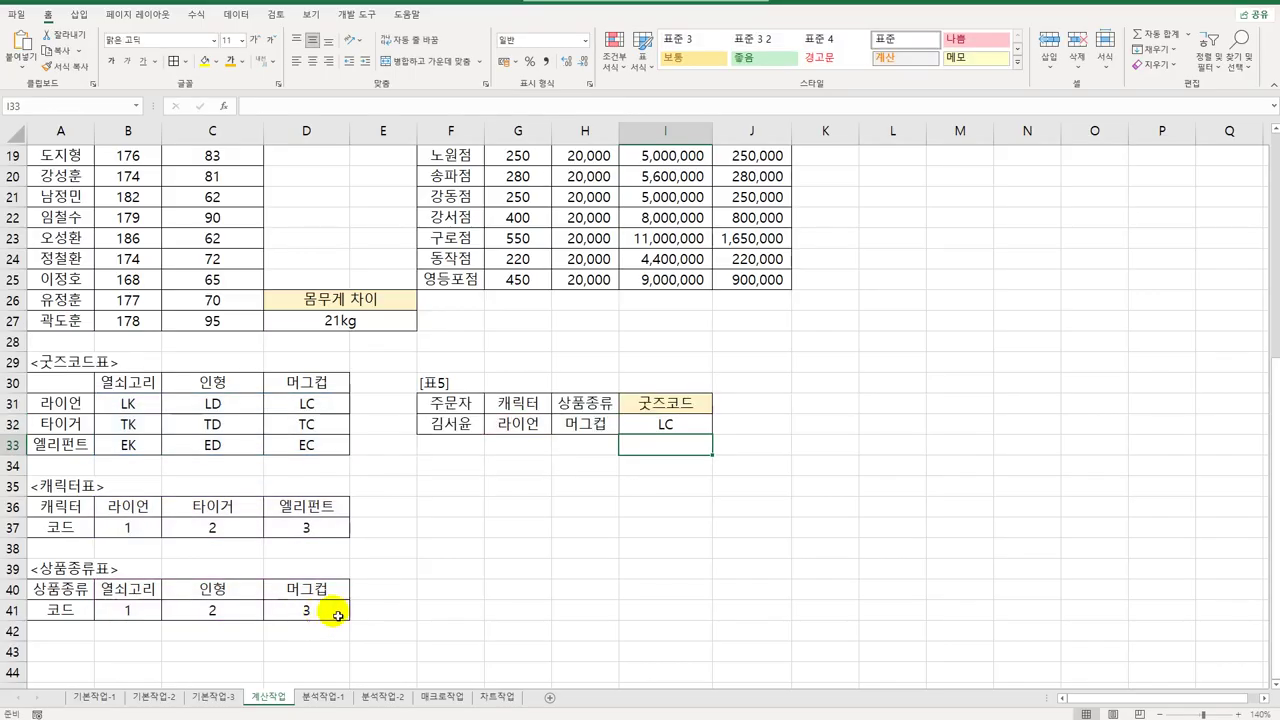
click(663, 427)
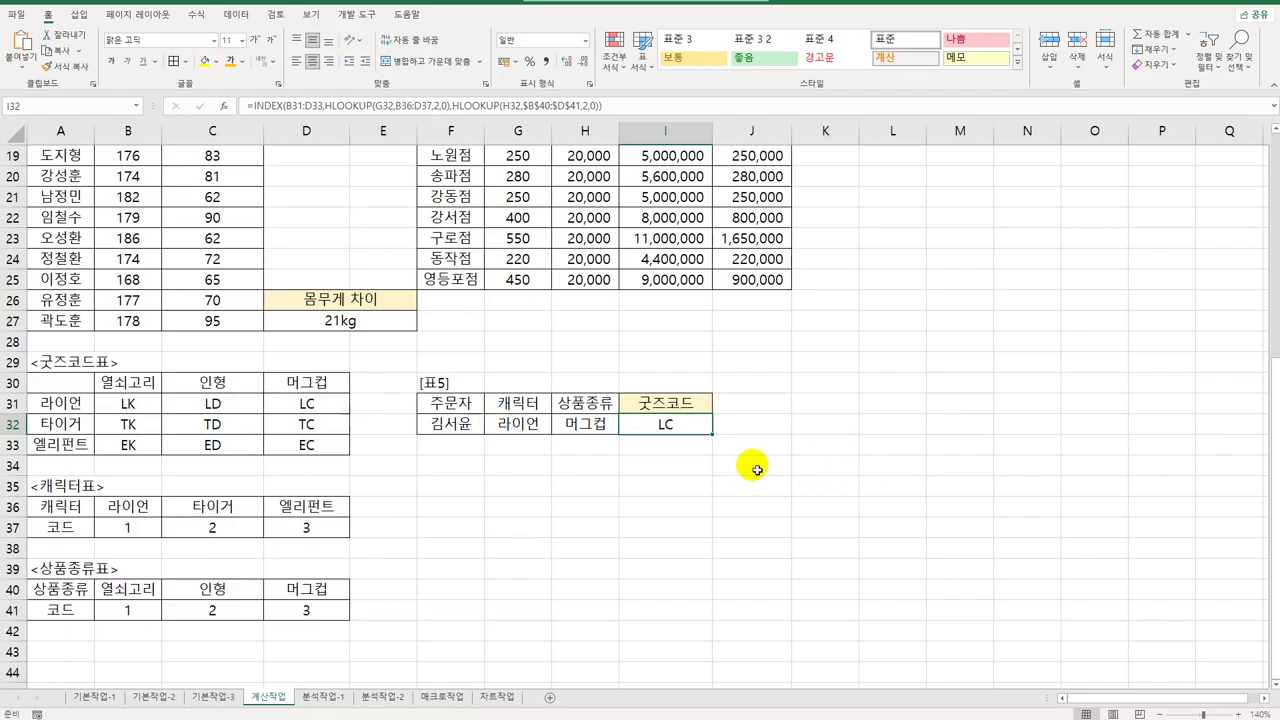
- Go to the 분석작업-1 sheet and auto-fit the width of the 출장비 column H
scroll(745, 518, up, 6)
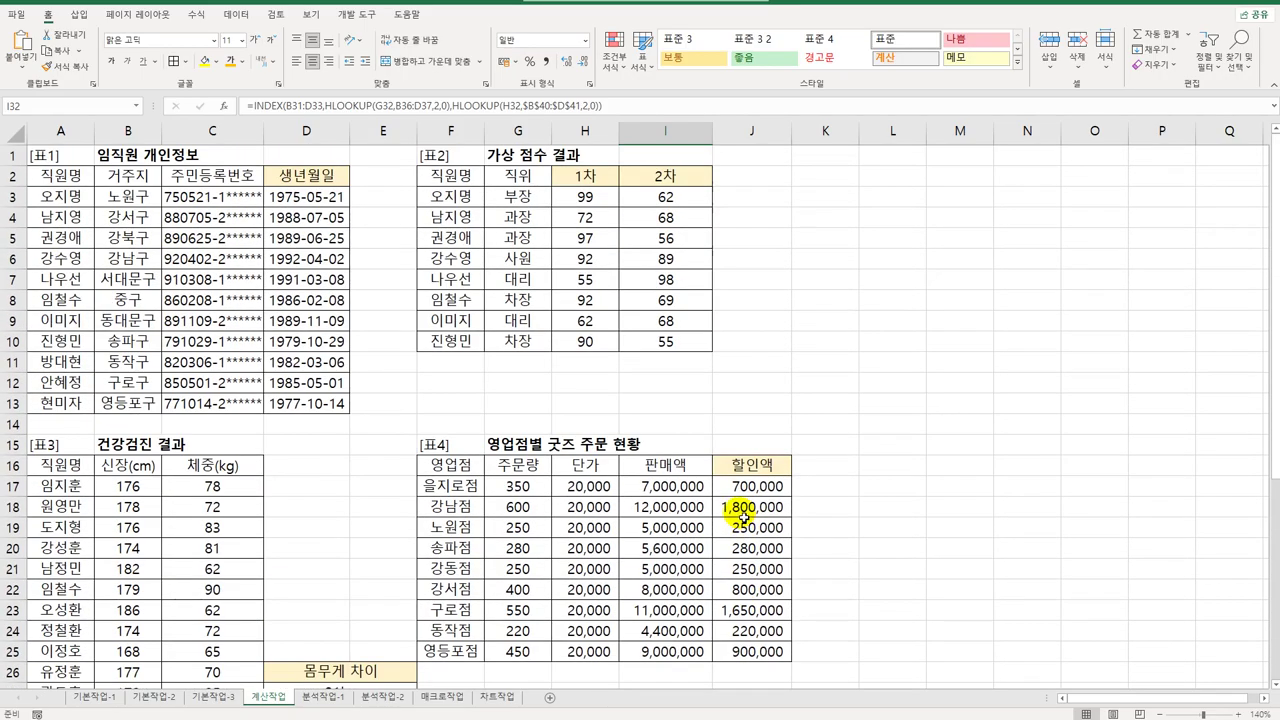
click(322, 697)
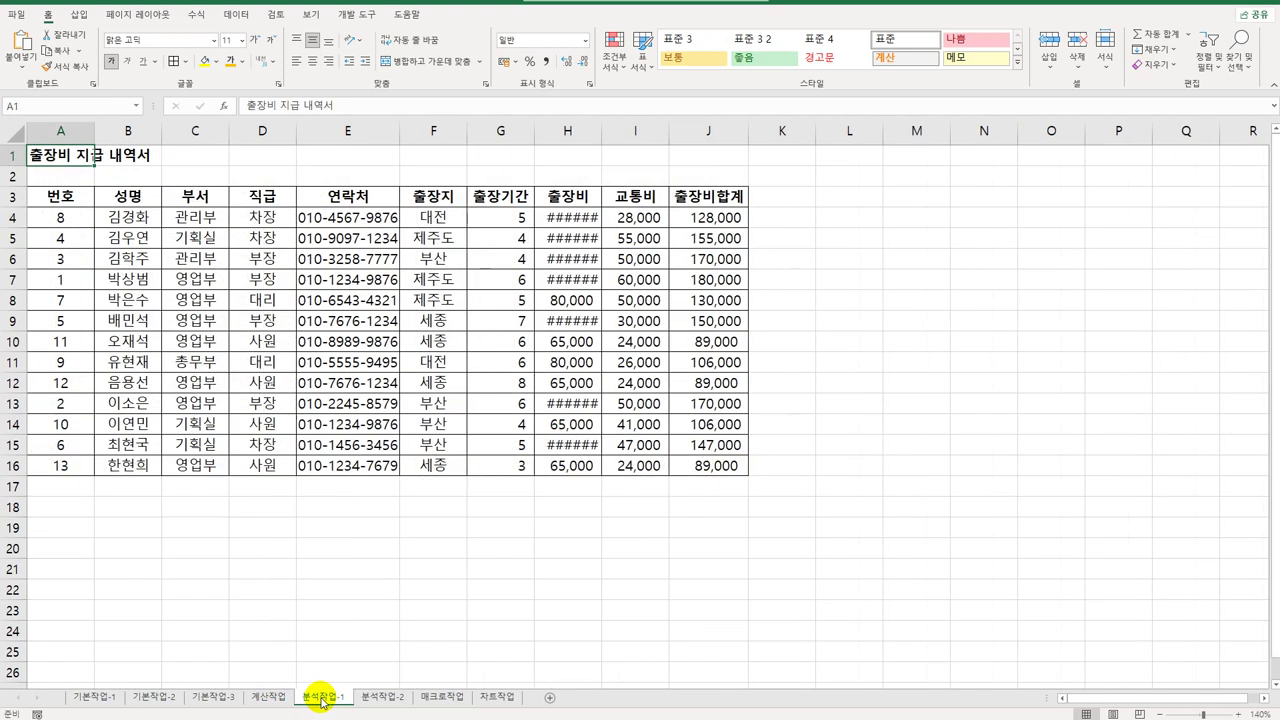
double_click(609, 140)
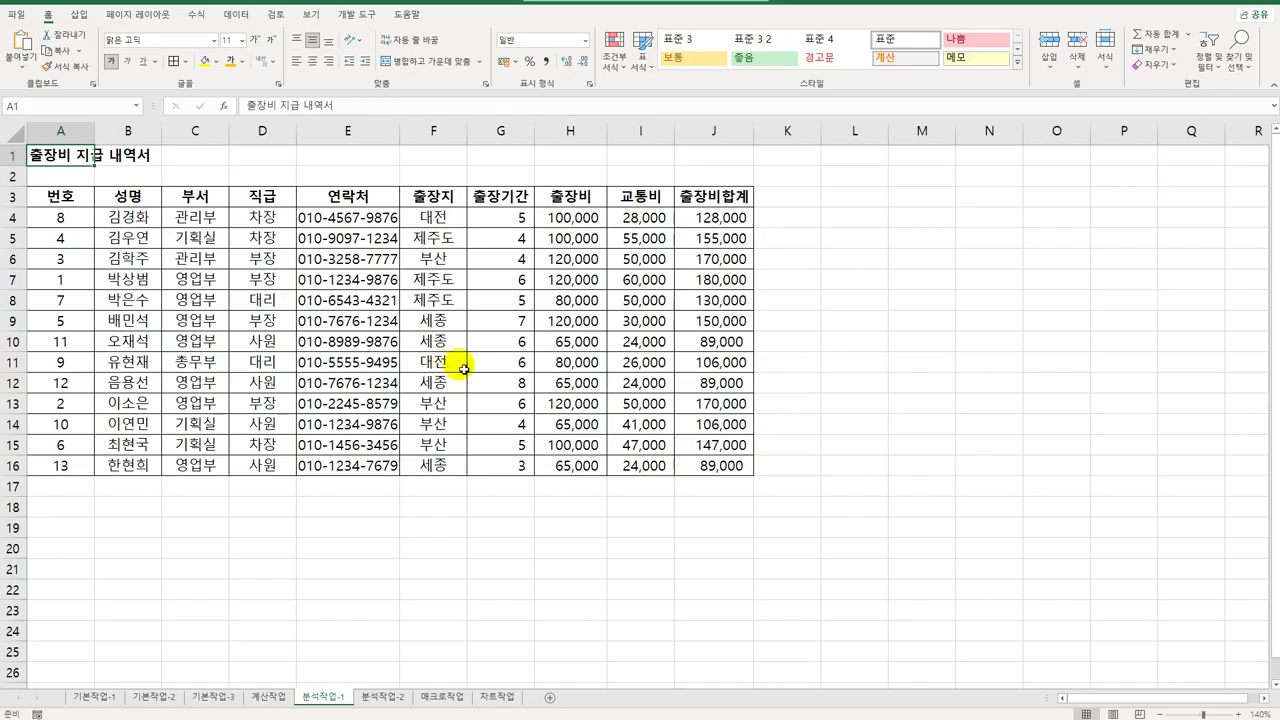
- Create a pivot table from the 출장비 지급 내역서 data A3:J16, placed on the existing worksheet at A21
click(426, 341)
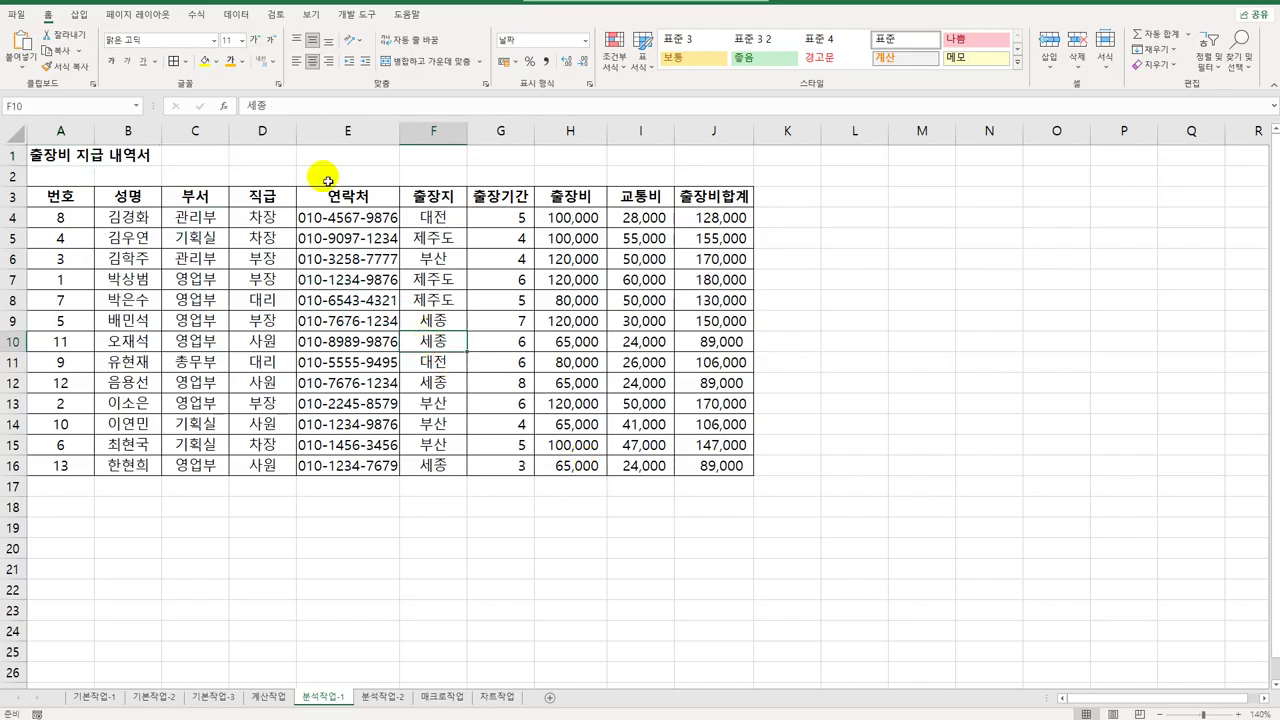
click(78, 14)
click(20, 50)
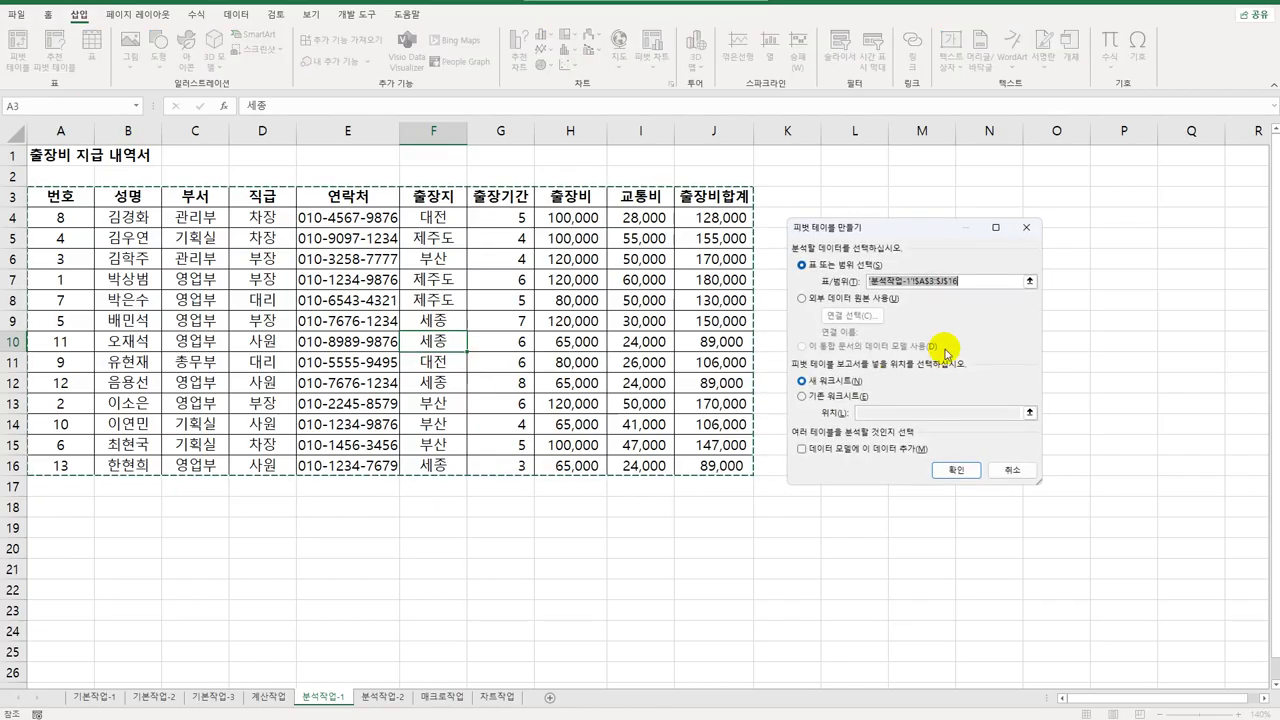
click(840, 397)
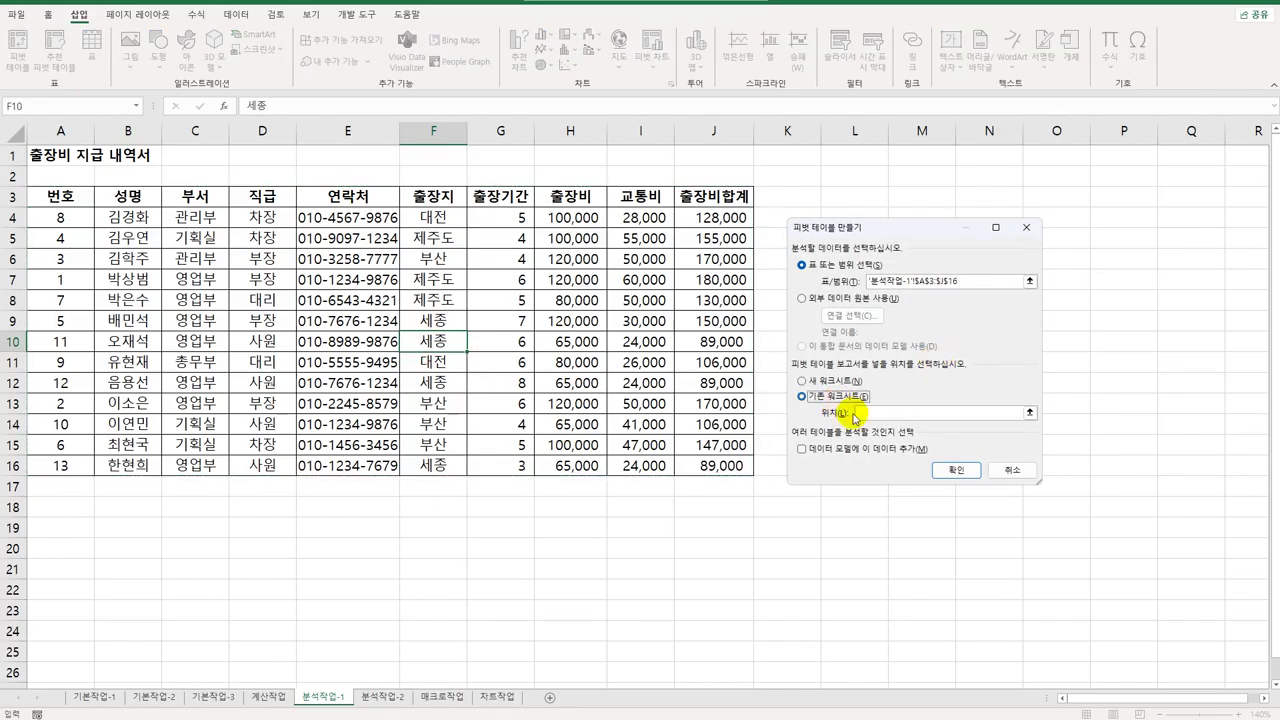
click(860, 413)
click(49, 576)
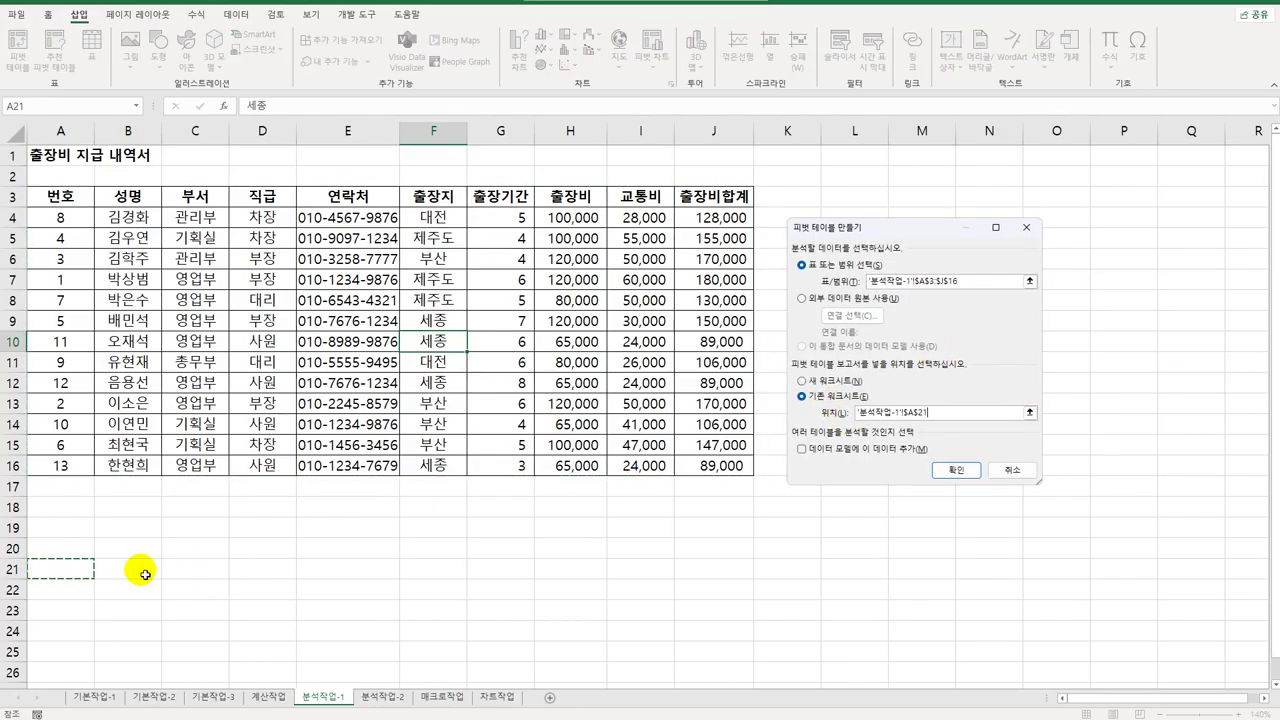
click(953, 470)
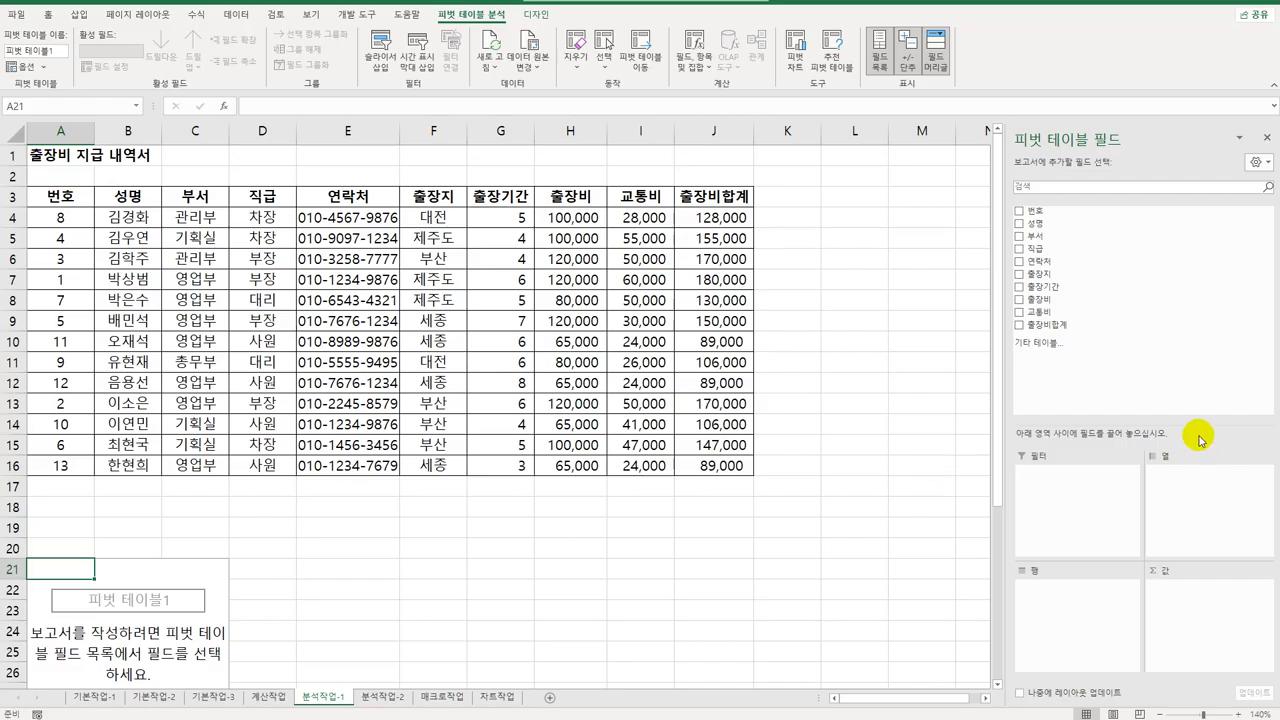
- Lay out the pivot table with 부서 as rows, 출장지 as columns, and 출장기간 and 출장비합계 as values
drag(1077, 240, 1060, 614)
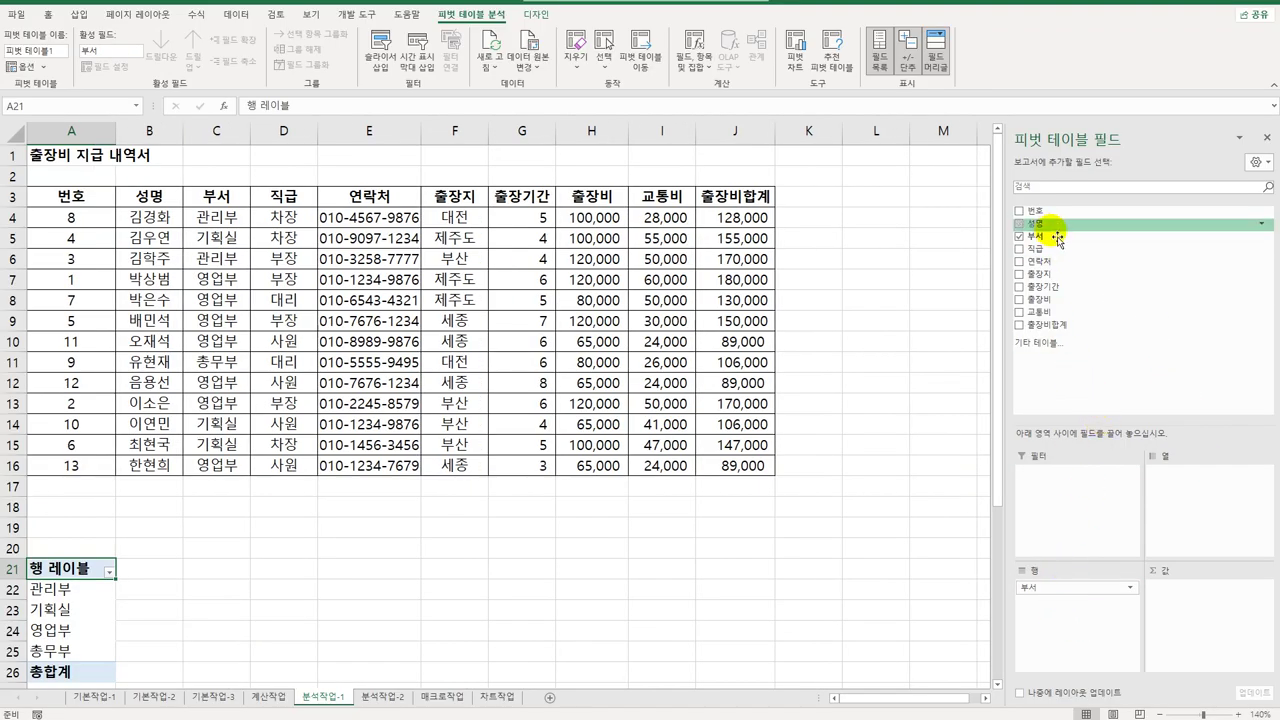
drag(1060, 273, 1197, 506)
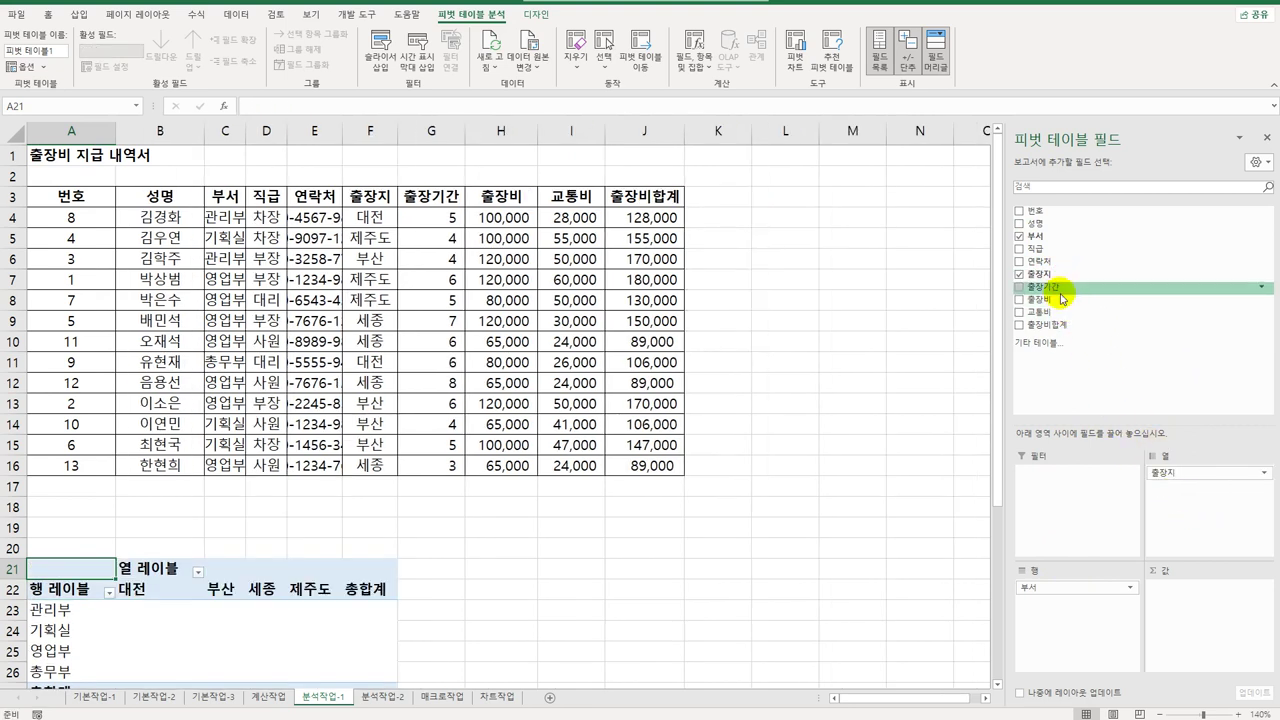
drag(1063, 286, 1190, 600)
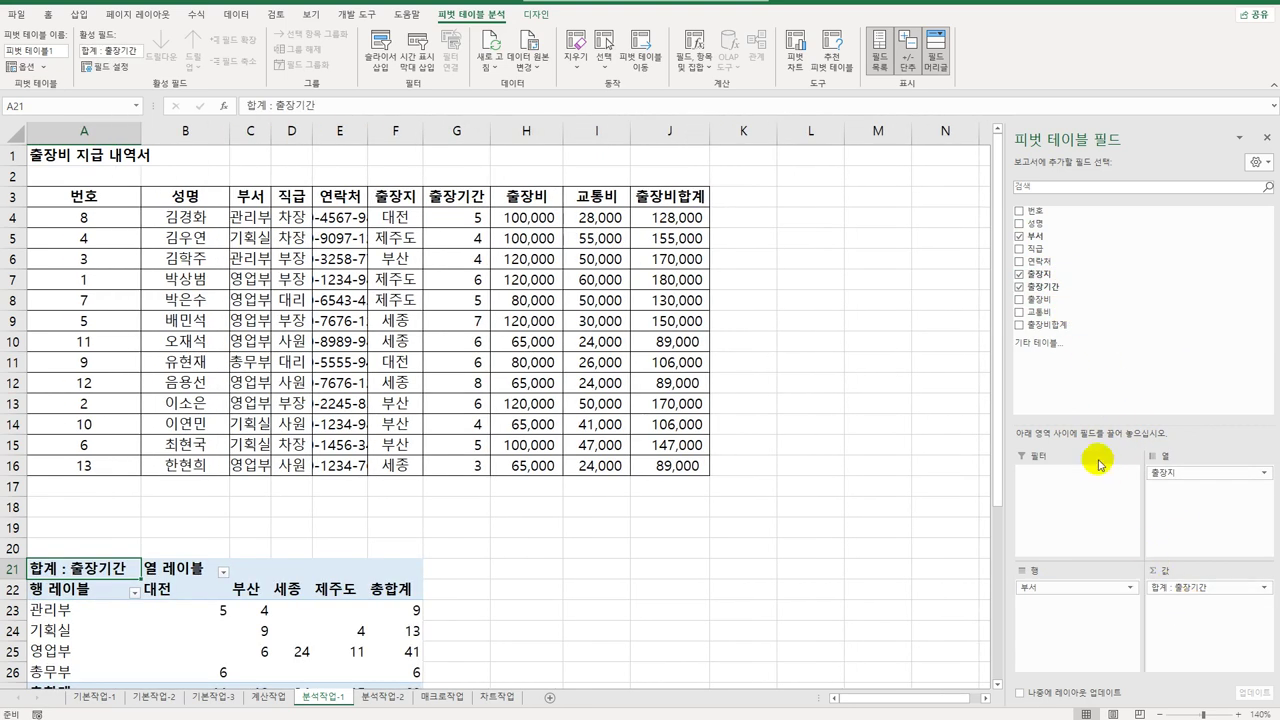
drag(1068, 338, 1204, 636)
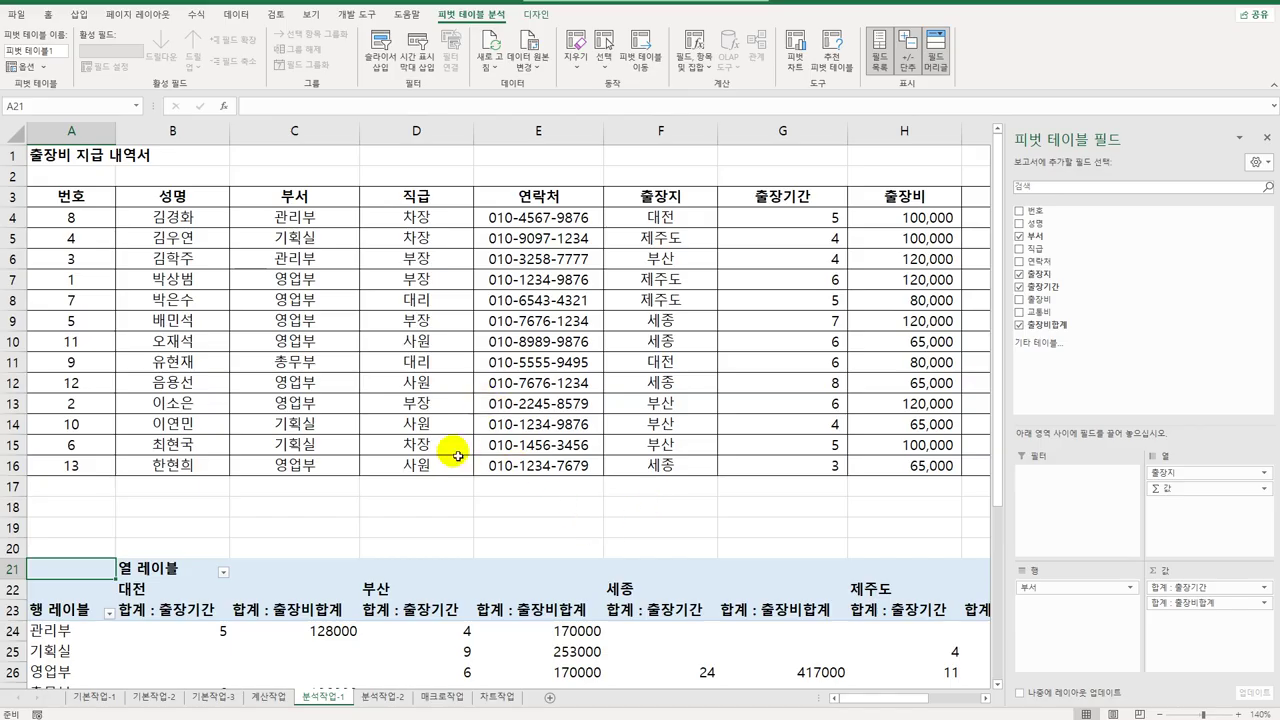
- Summarize the 출장비합계 value field by average (평균) in the pivot table
scroll(325, 625, down, 3)
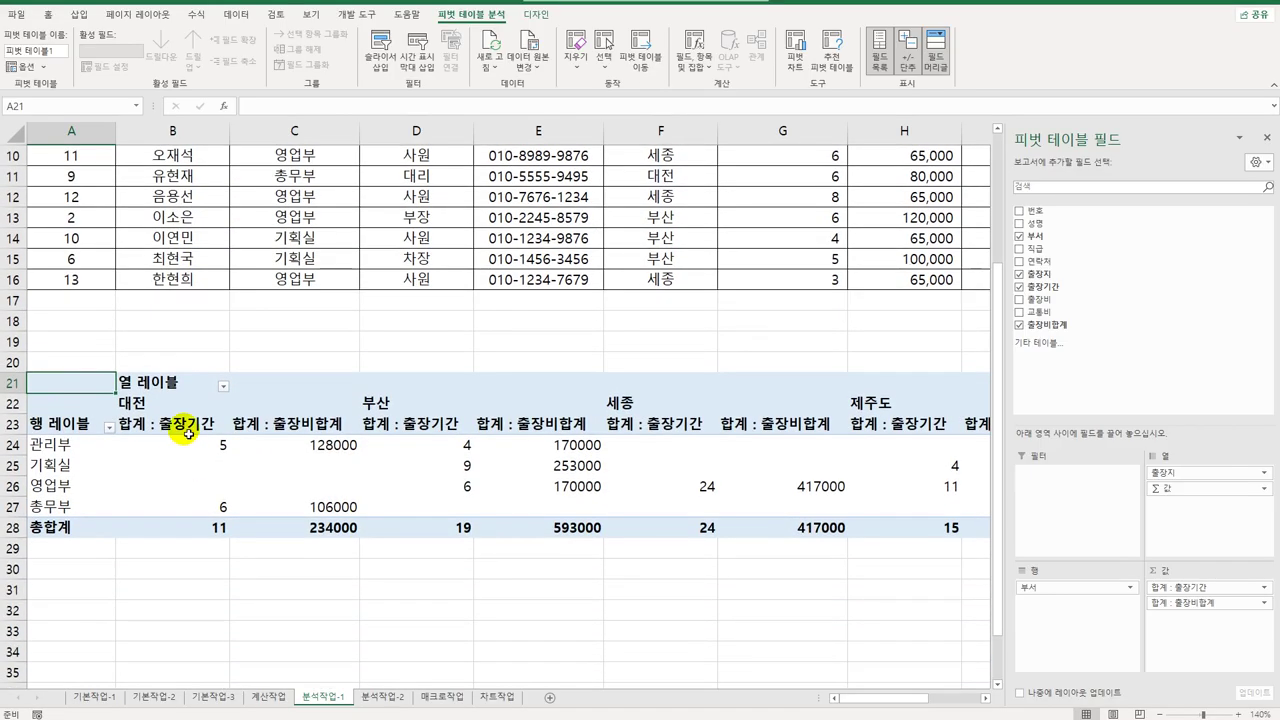
click(187, 433)
click(285, 425)
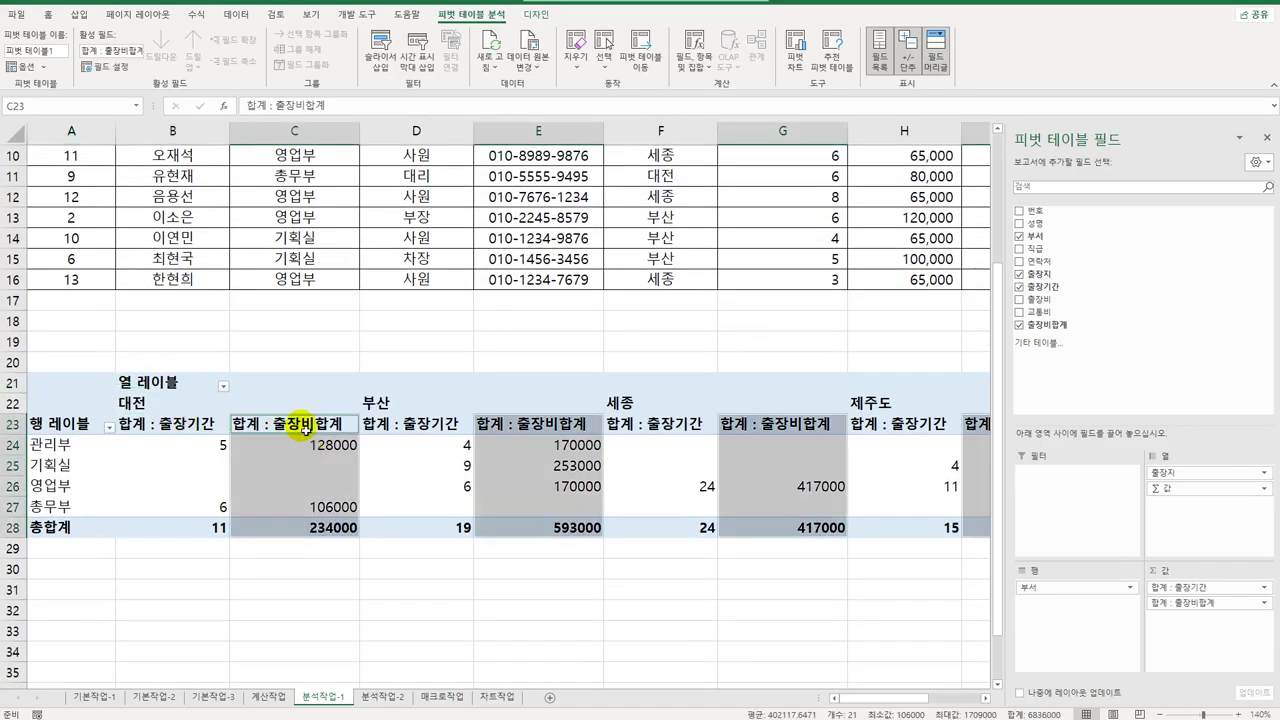
click(305, 430)
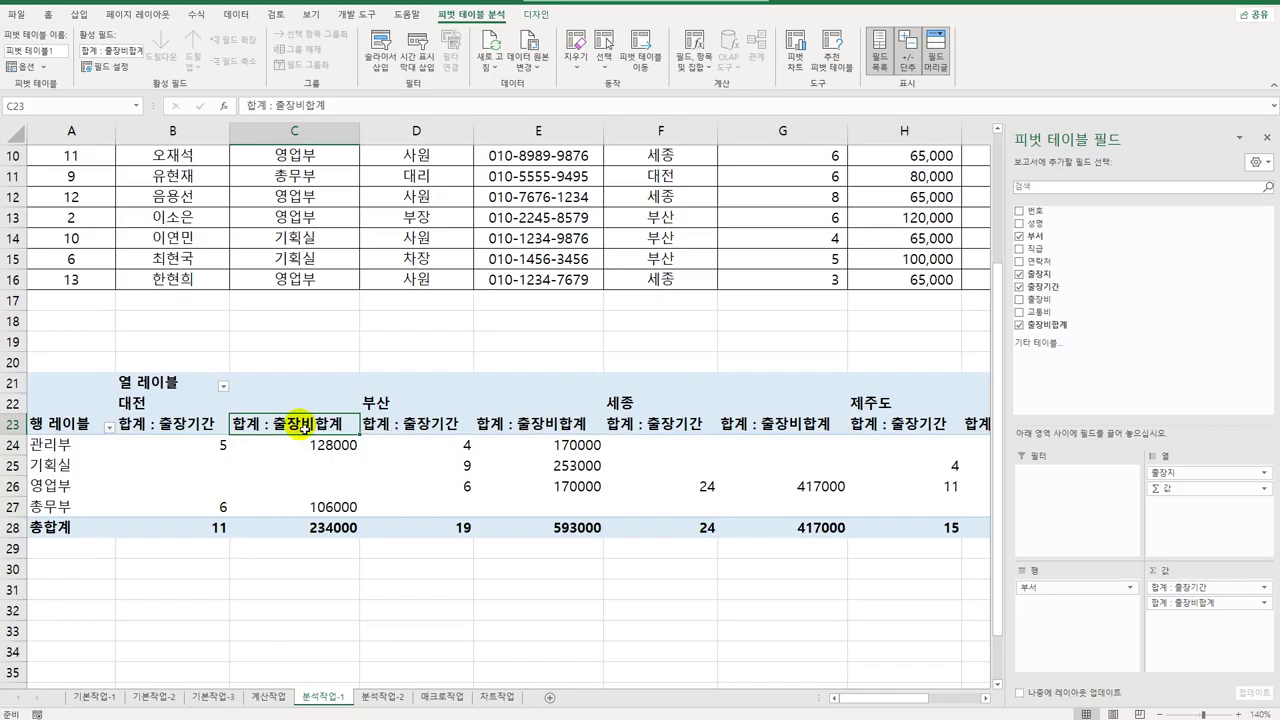
right_click(303, 430)
mouse_move(400, 553)
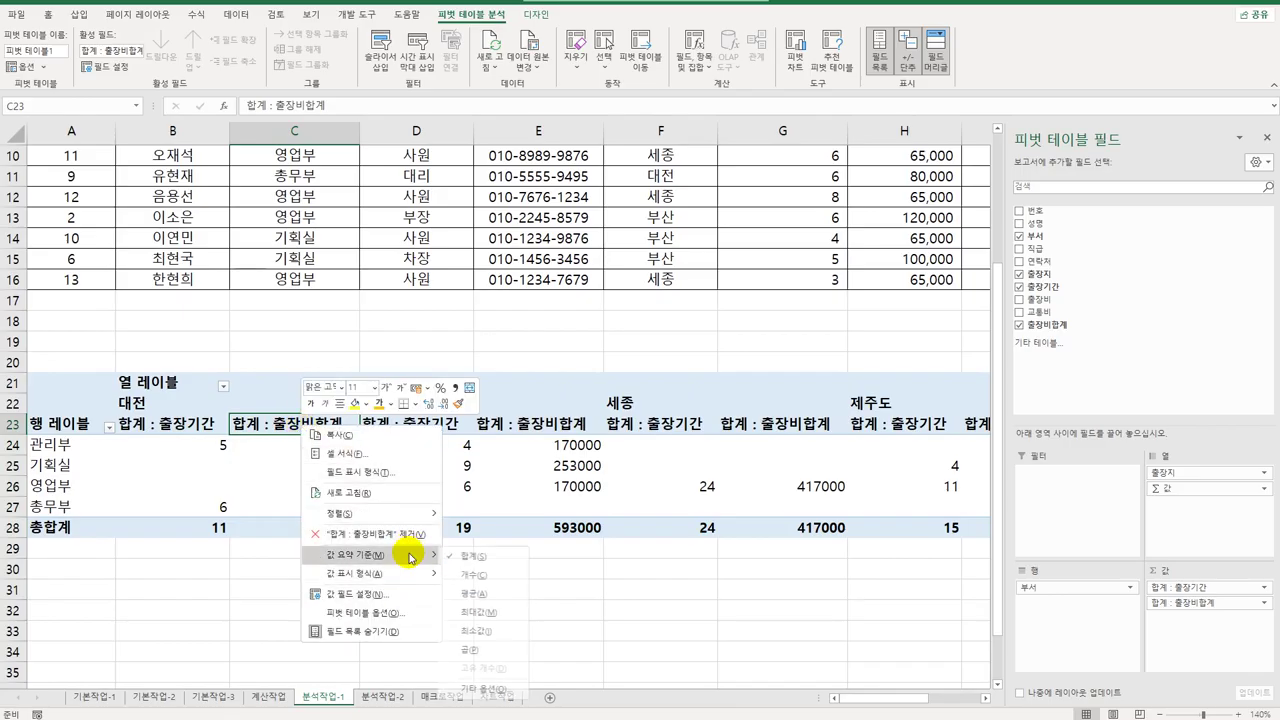
click(490, 598)
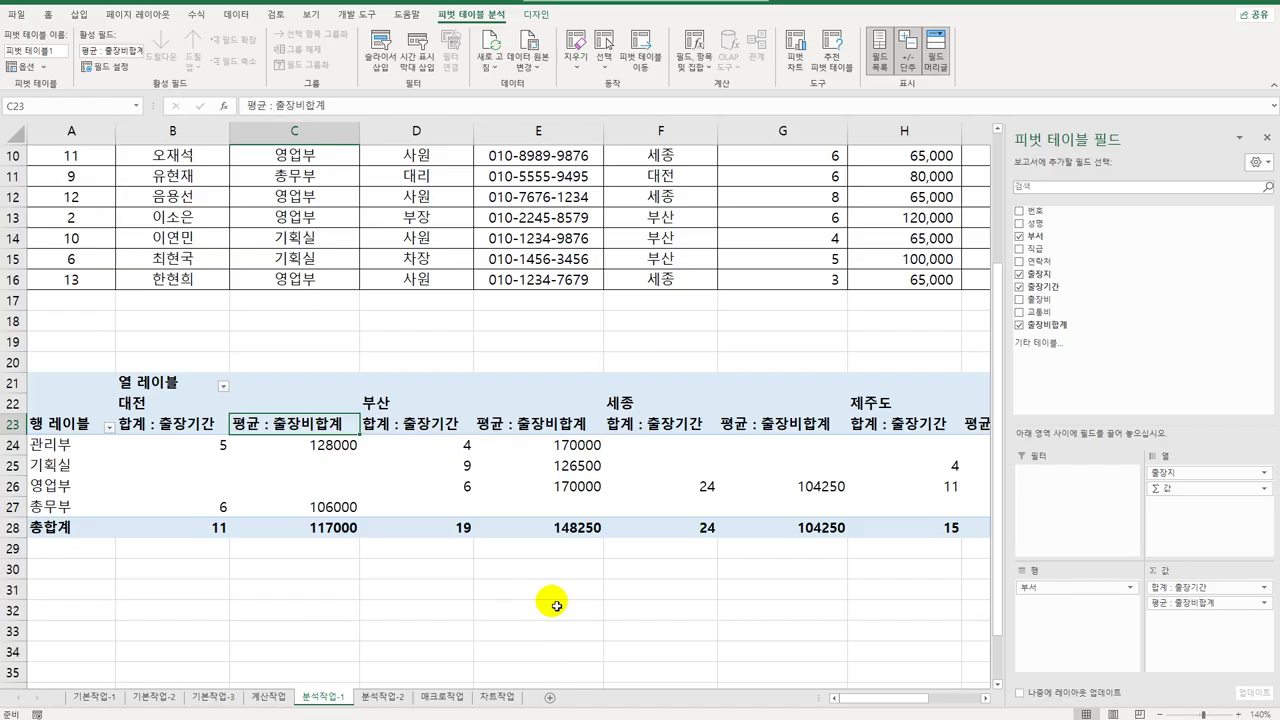
- Move the Σ 값 field from the pivot table's columns to its rows, below 부서
drag(1160, 489, 1071, 640)
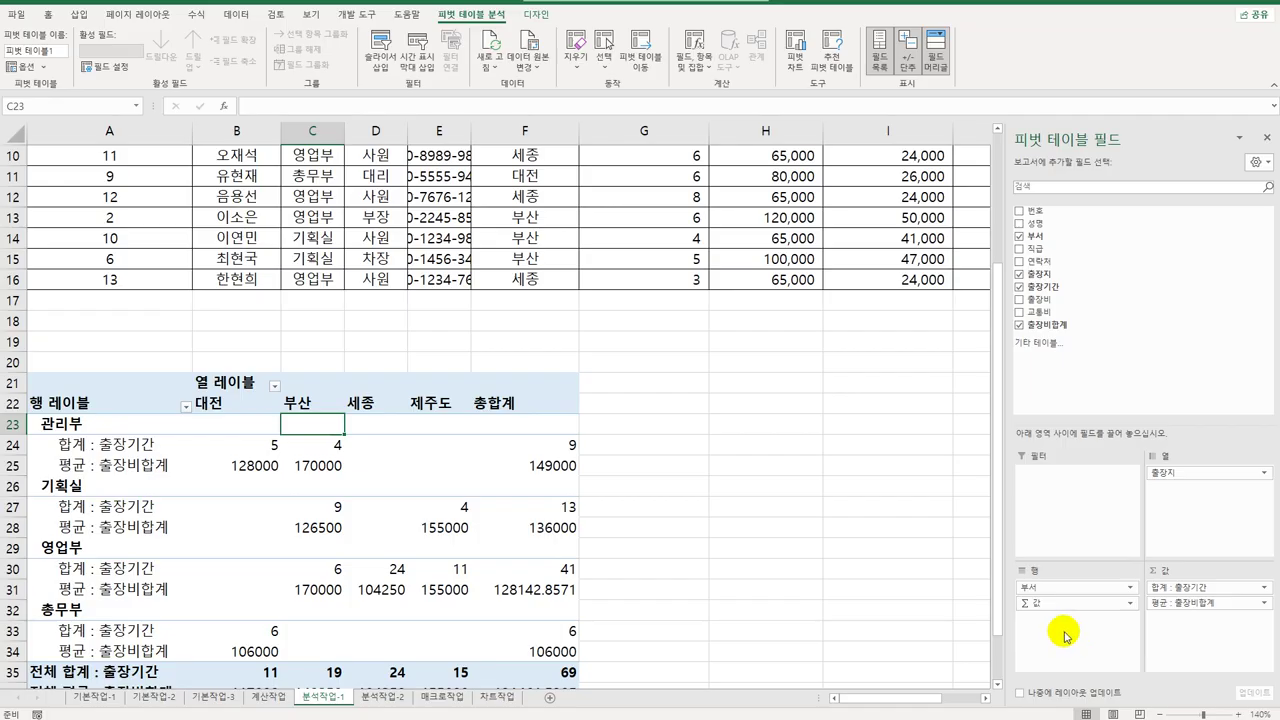
scroll(555, 405, down, 1)
scroll(555, 405, down, 2)
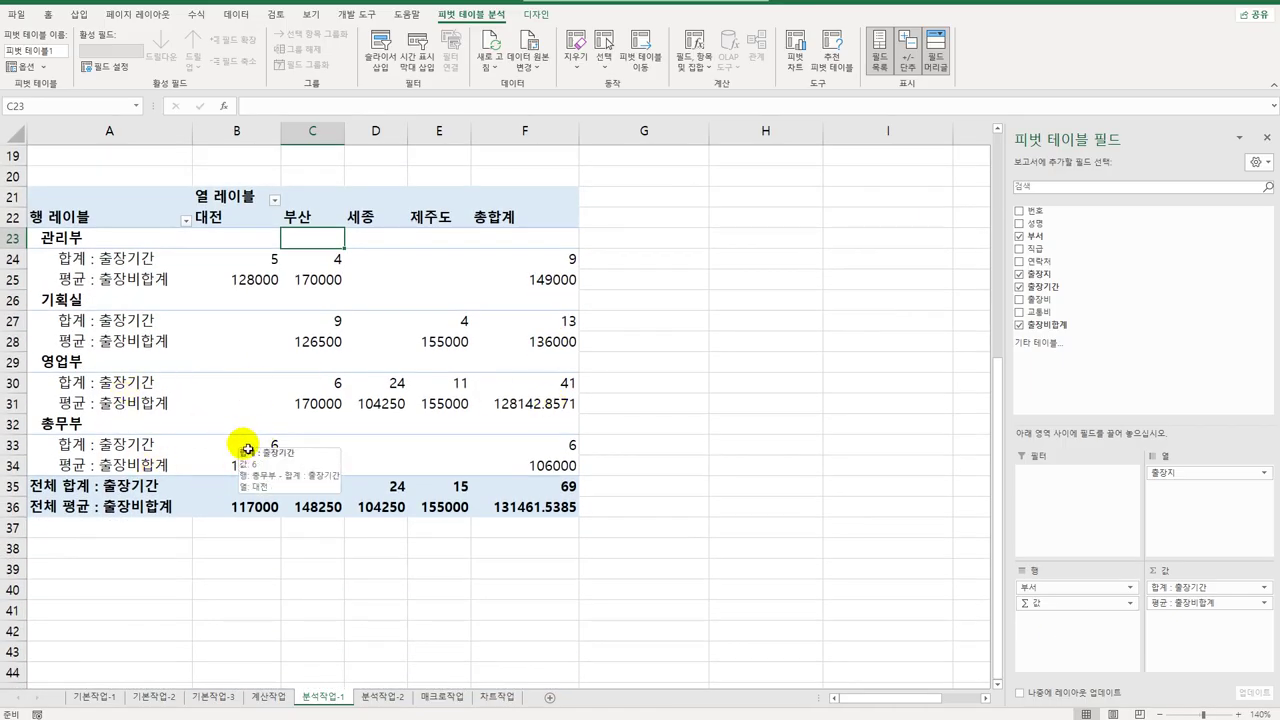
- Set the pivot table's grand totals to show for columns only (열의 총합계만 설정)
click(536, 14)
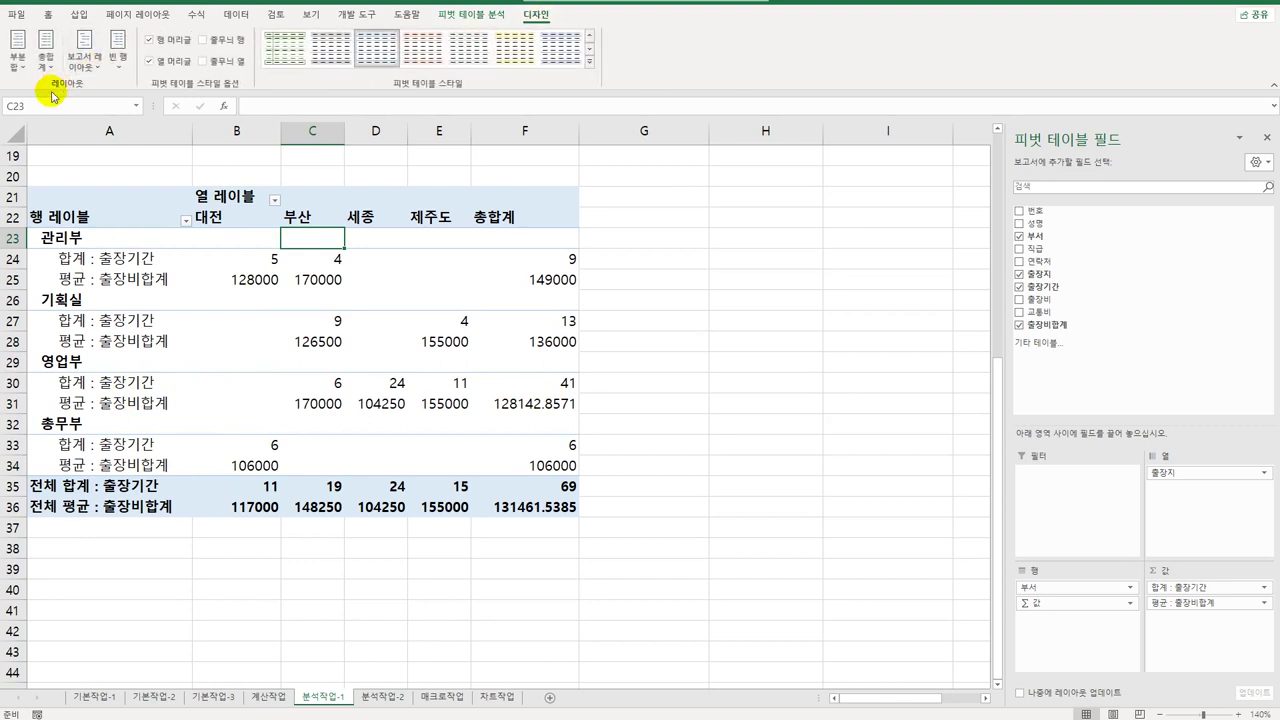
click(46, 52)
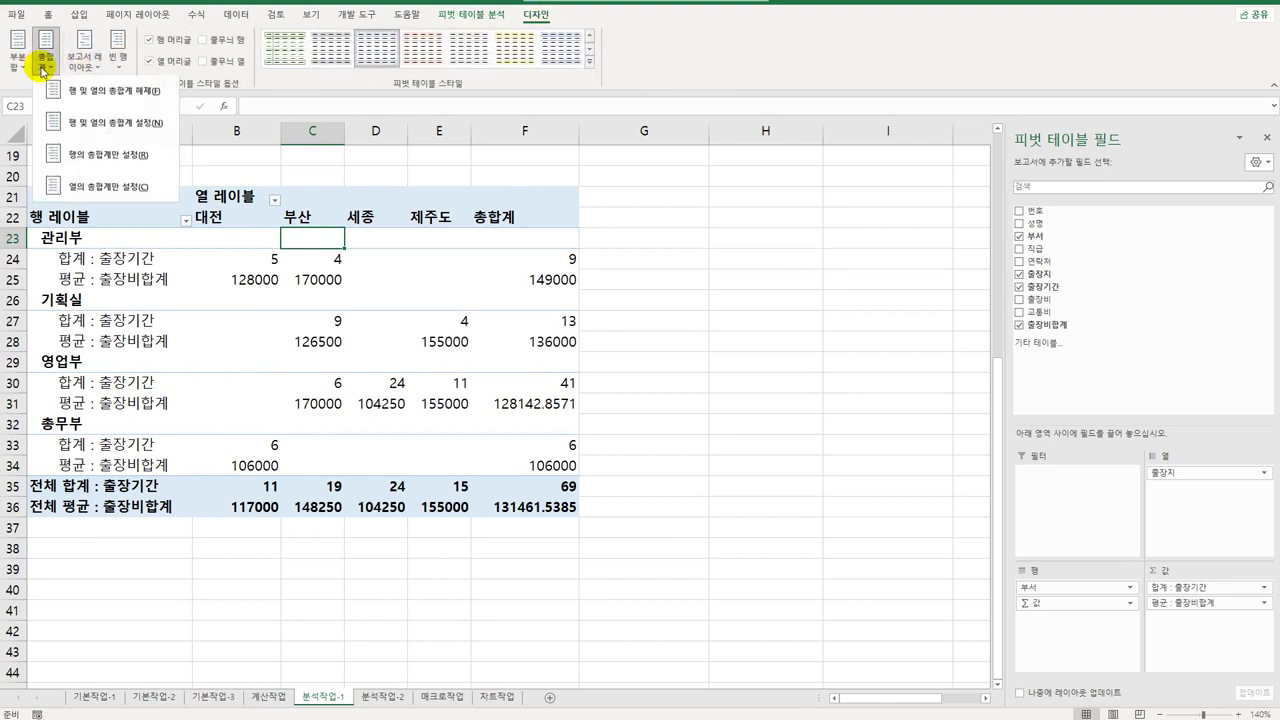
click(88, 190)
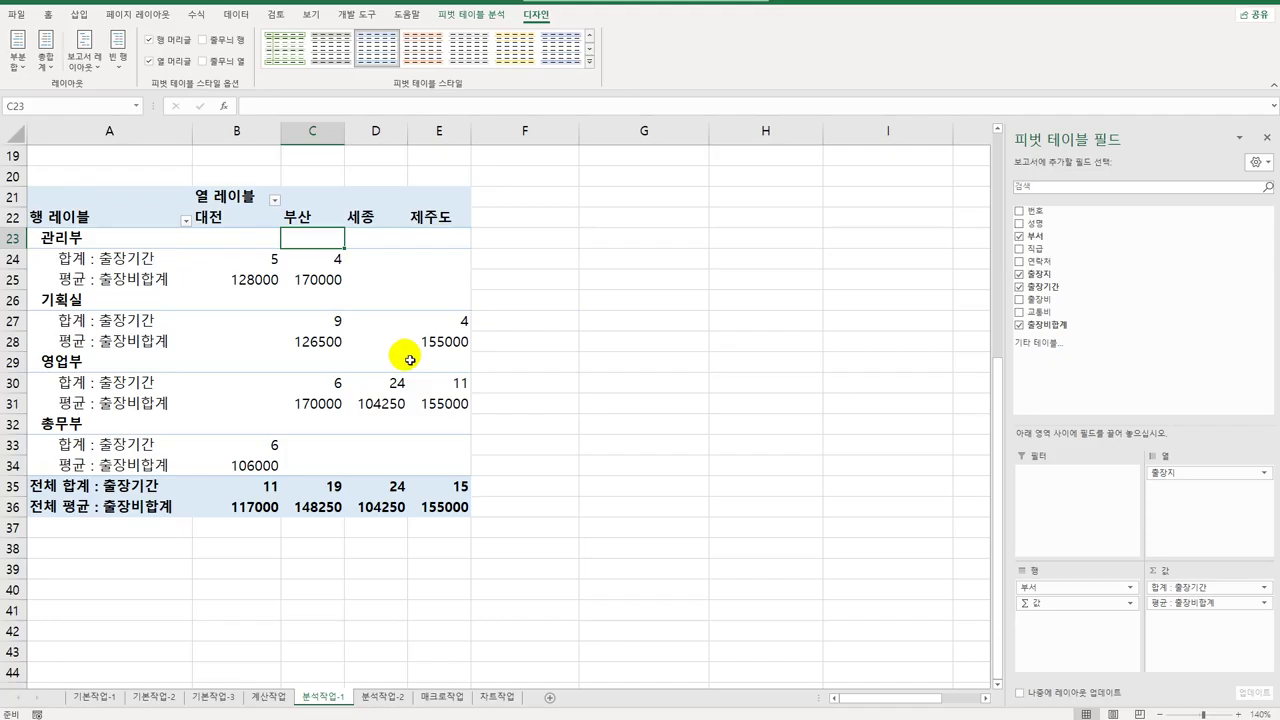
- Format the 평균 : 출장비합계 value field as 숫자 with 0 decimals and the thousands separator
click(120, 262)
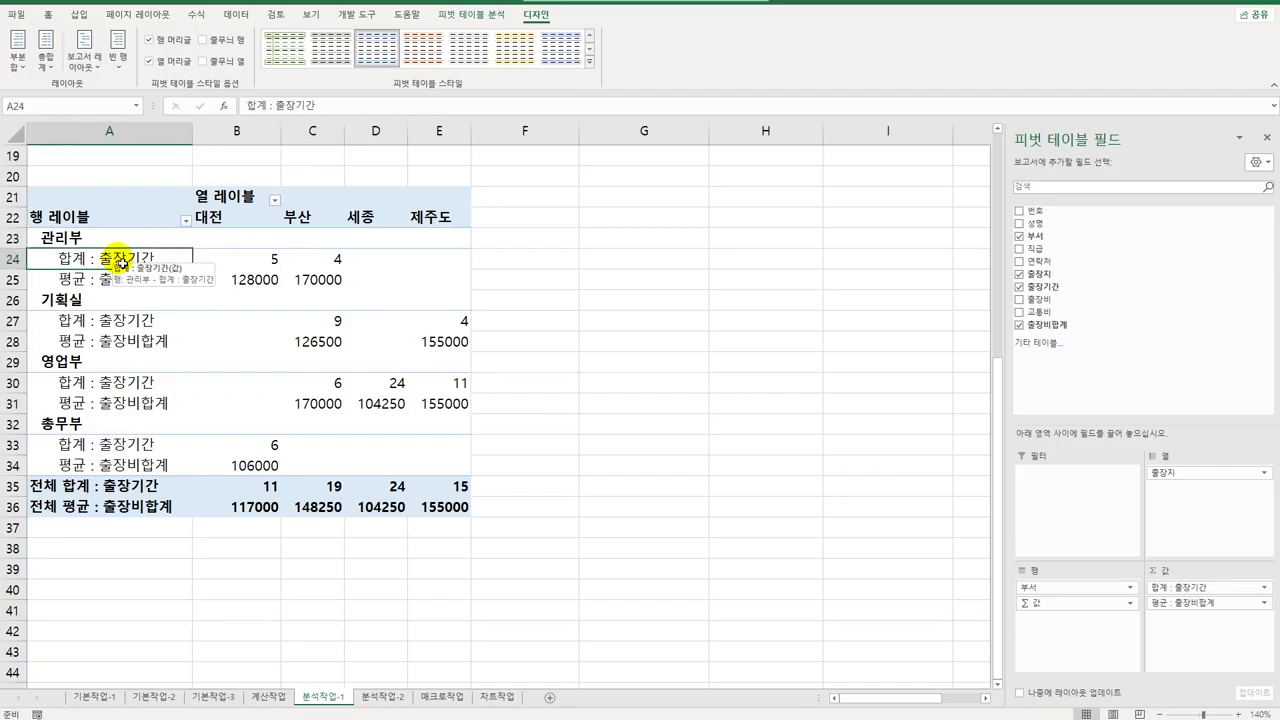
click(122, 287)
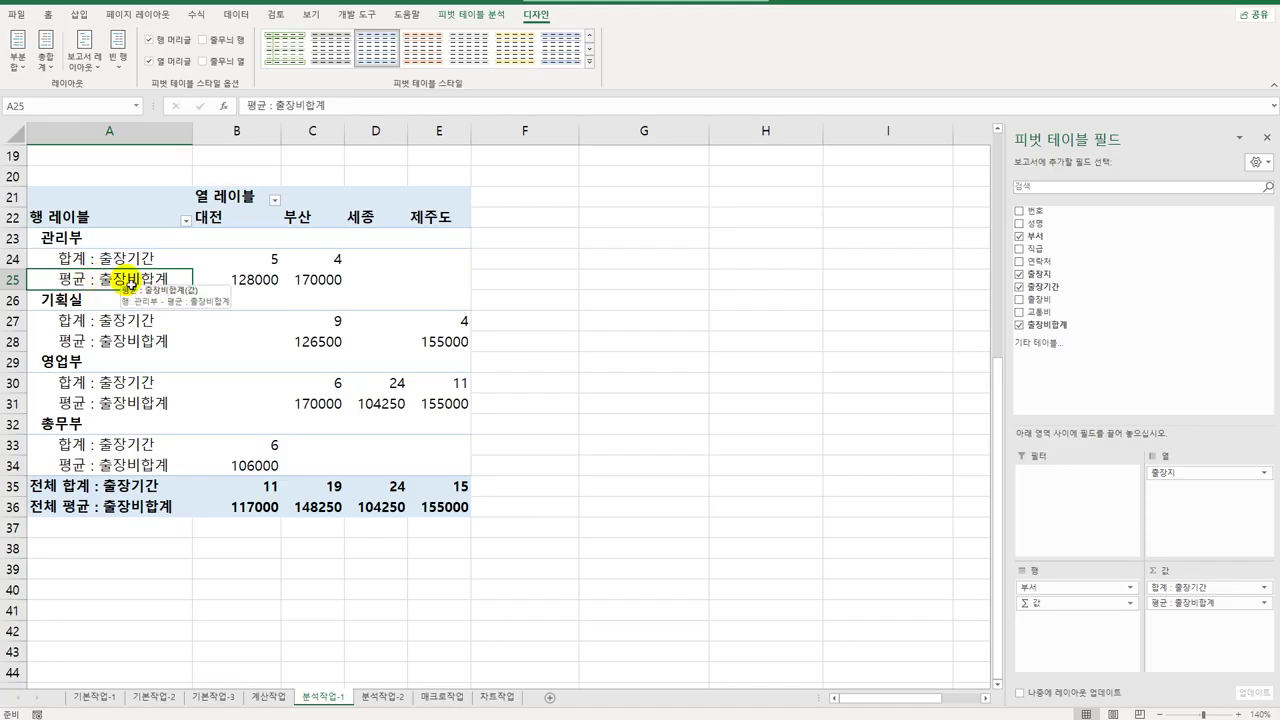
right_click(130, 284)
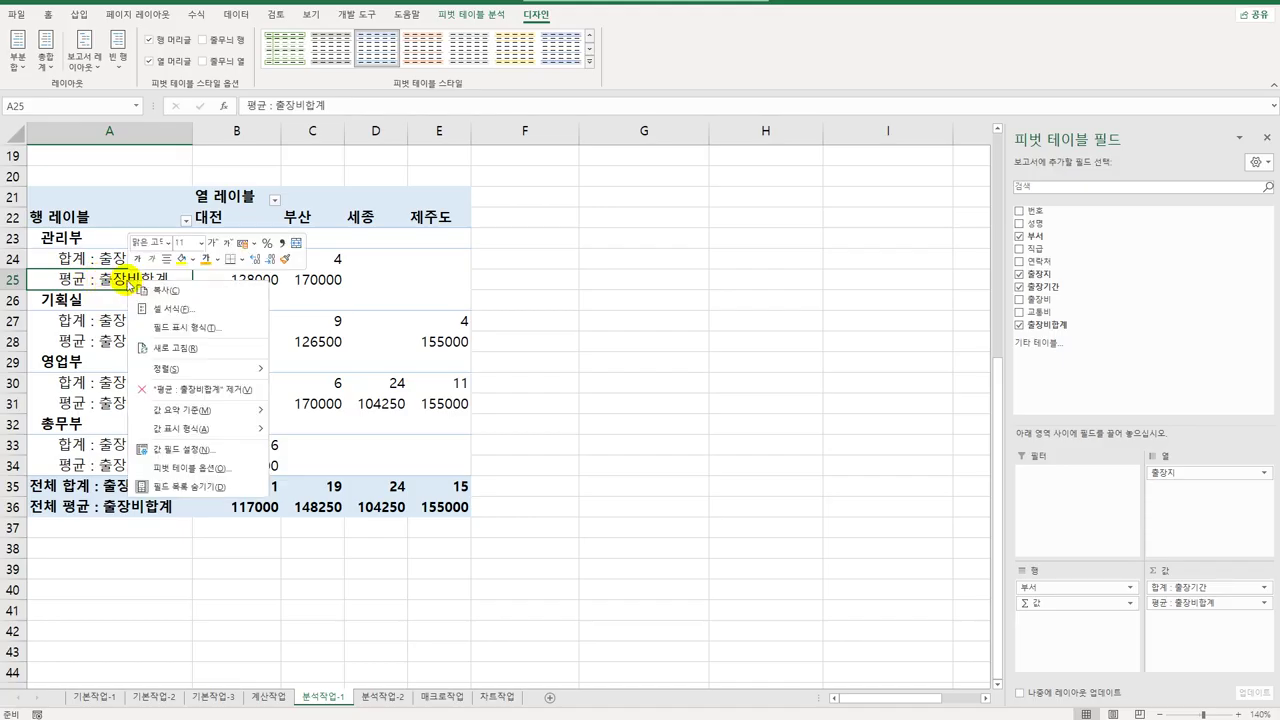
click(242, 444)
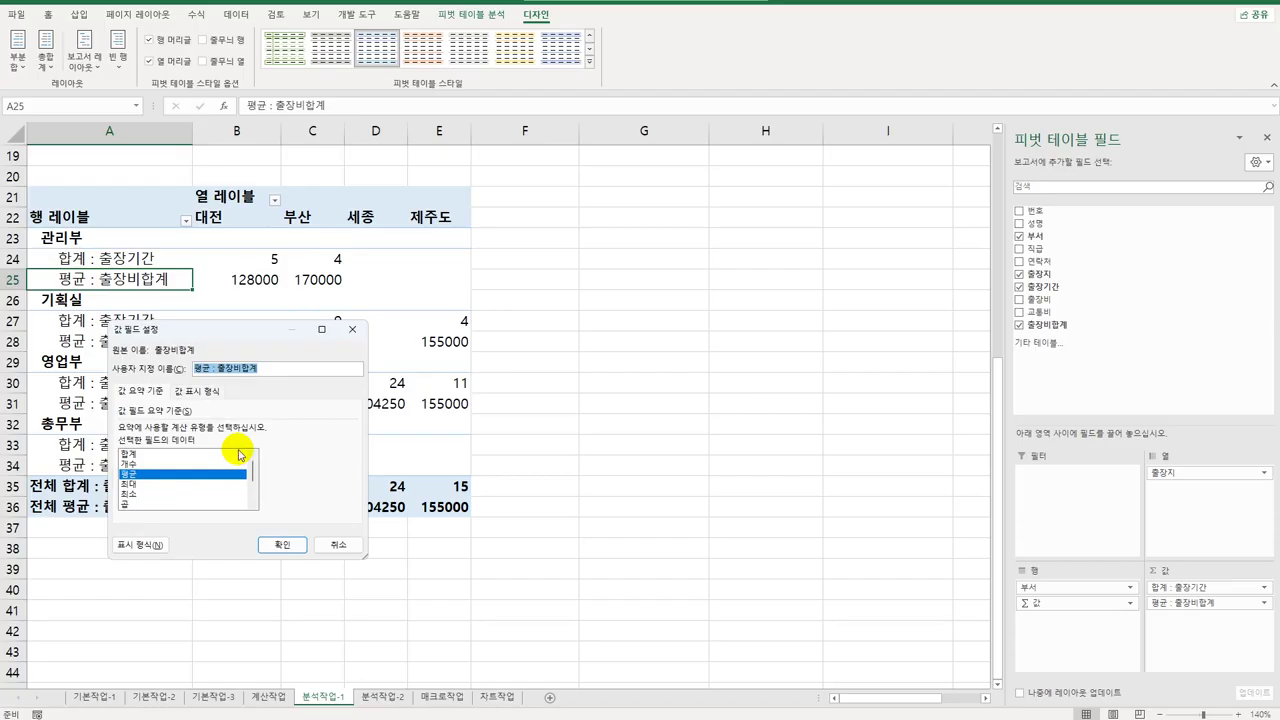
click(140, 545)
drag(210, 263, 606, 230)
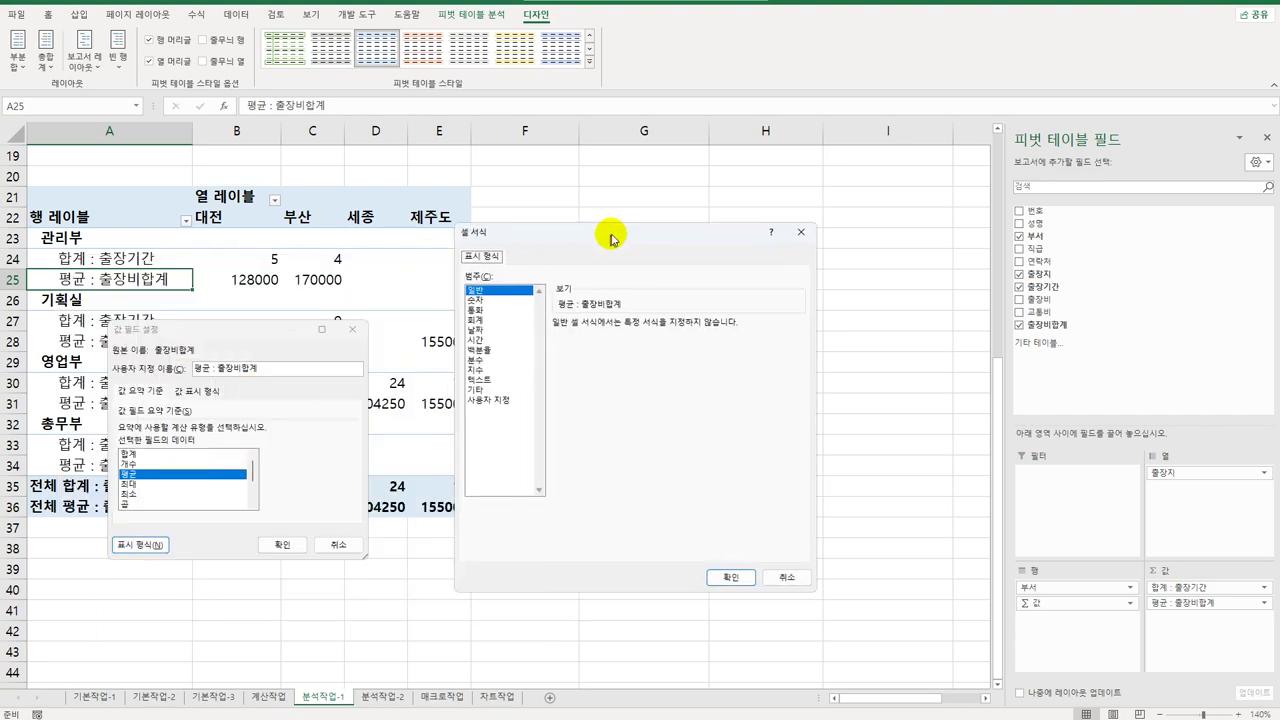
click(505, 297)
click(593, 341)
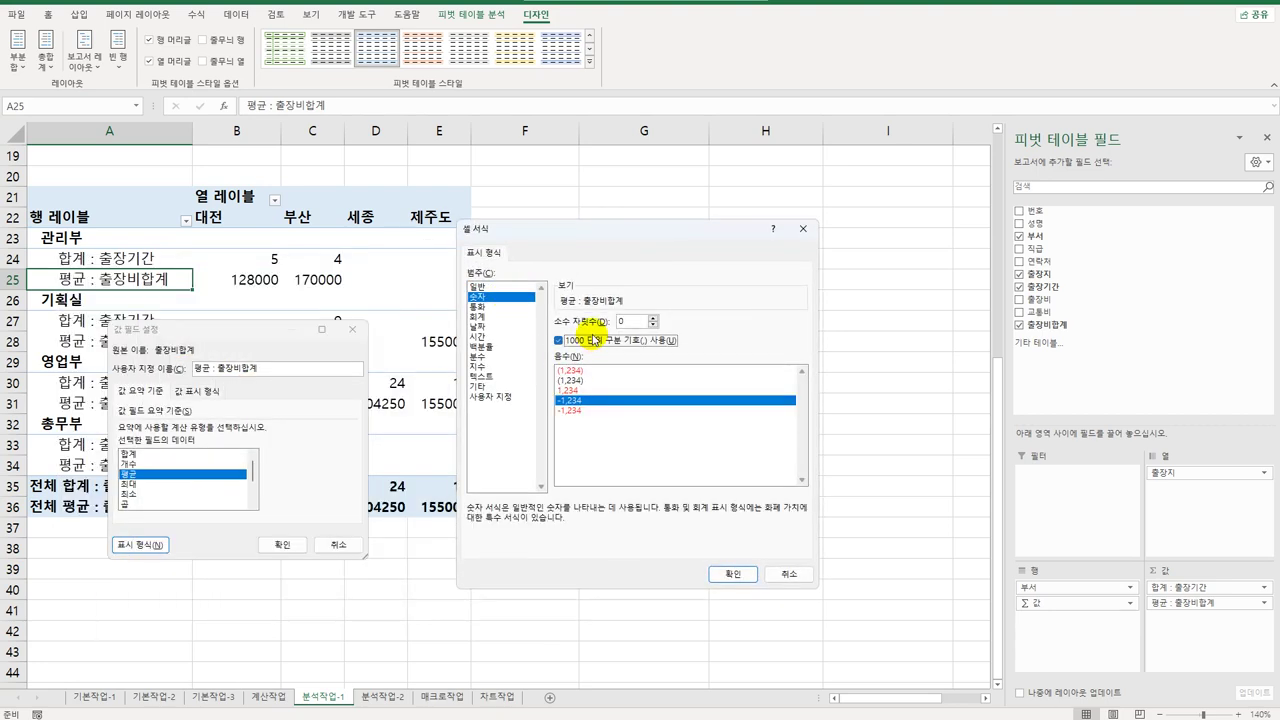
click(733, 576)
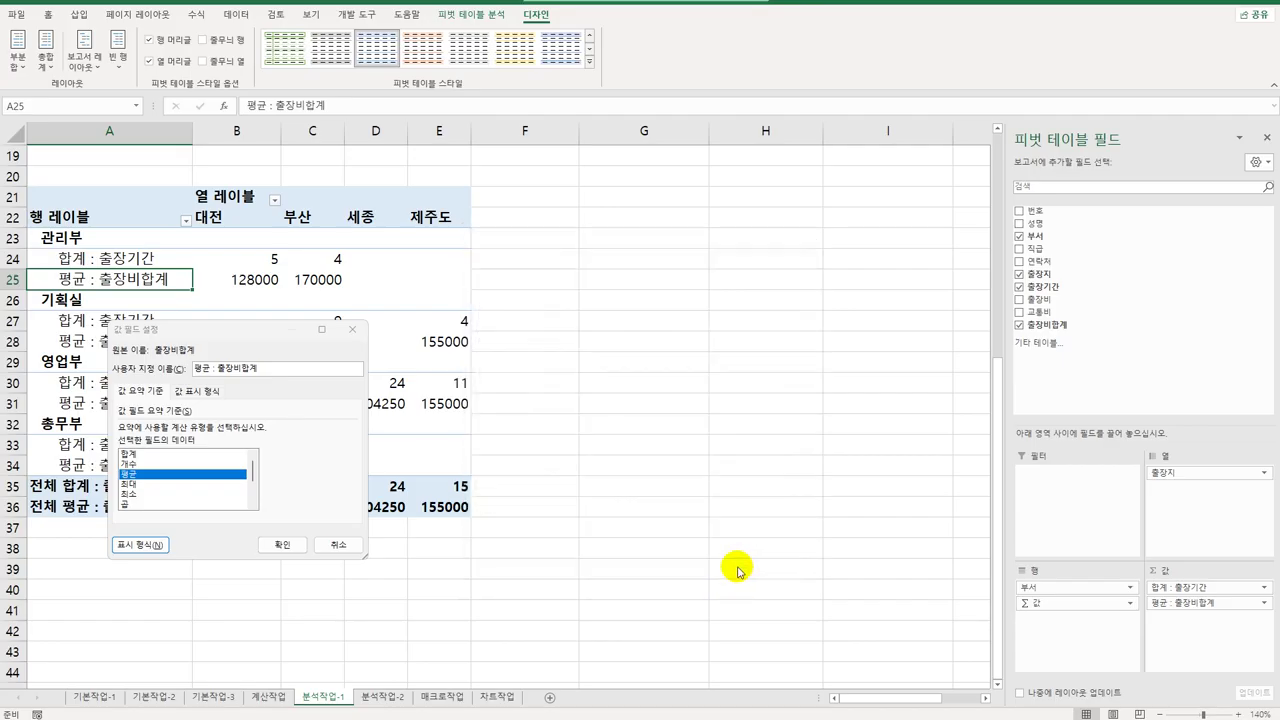
click(282, 545)
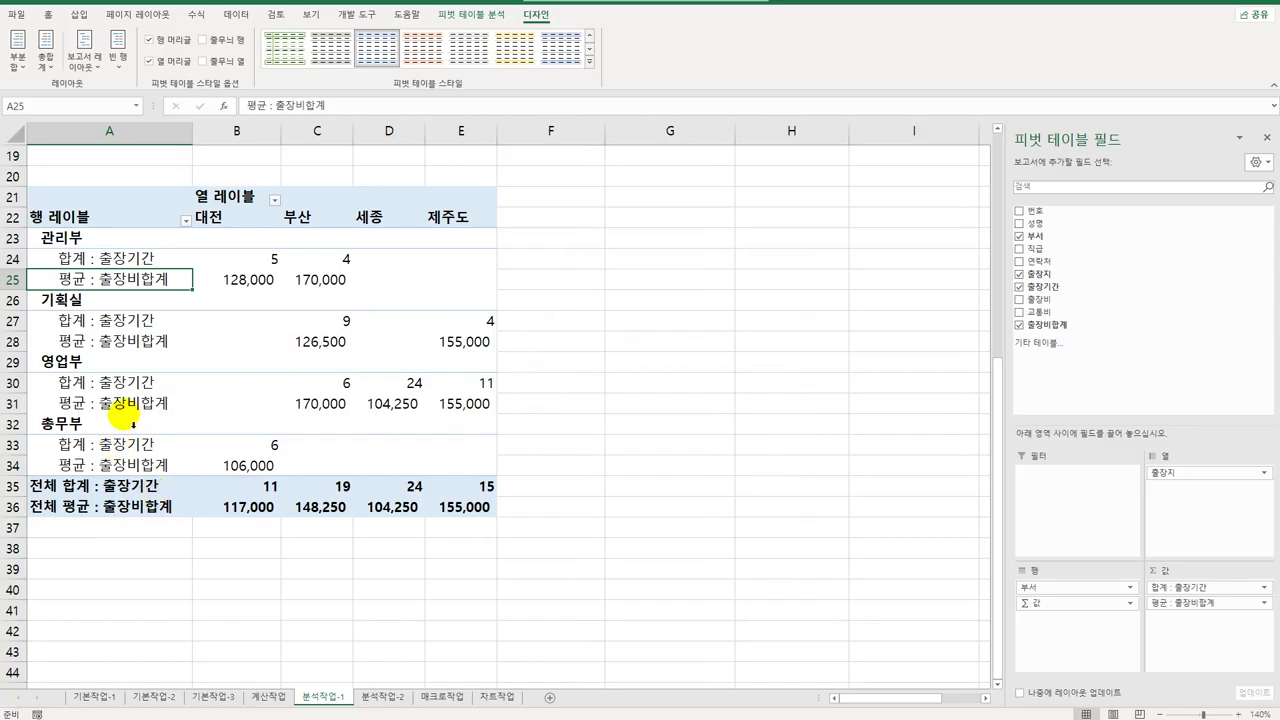
- Give the 합계 : 출장기간 value field the custom number format G/표준일
click(106, 259)
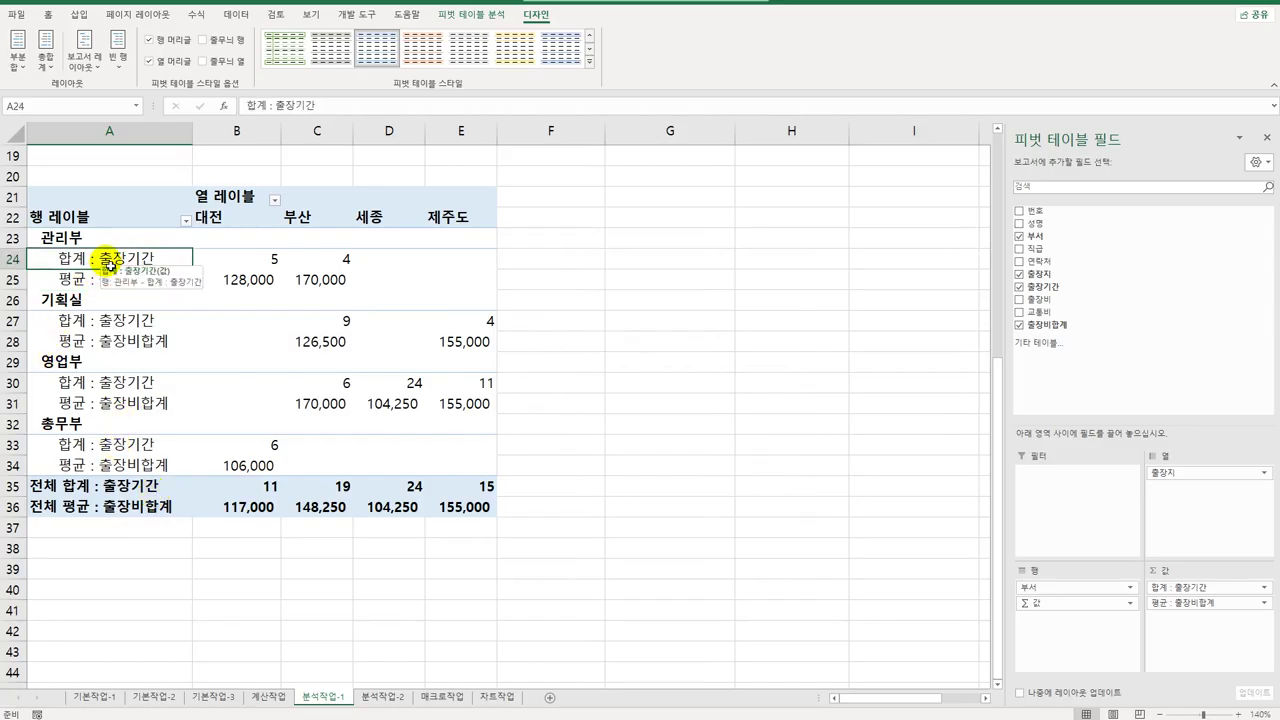
right_click(110, 263)
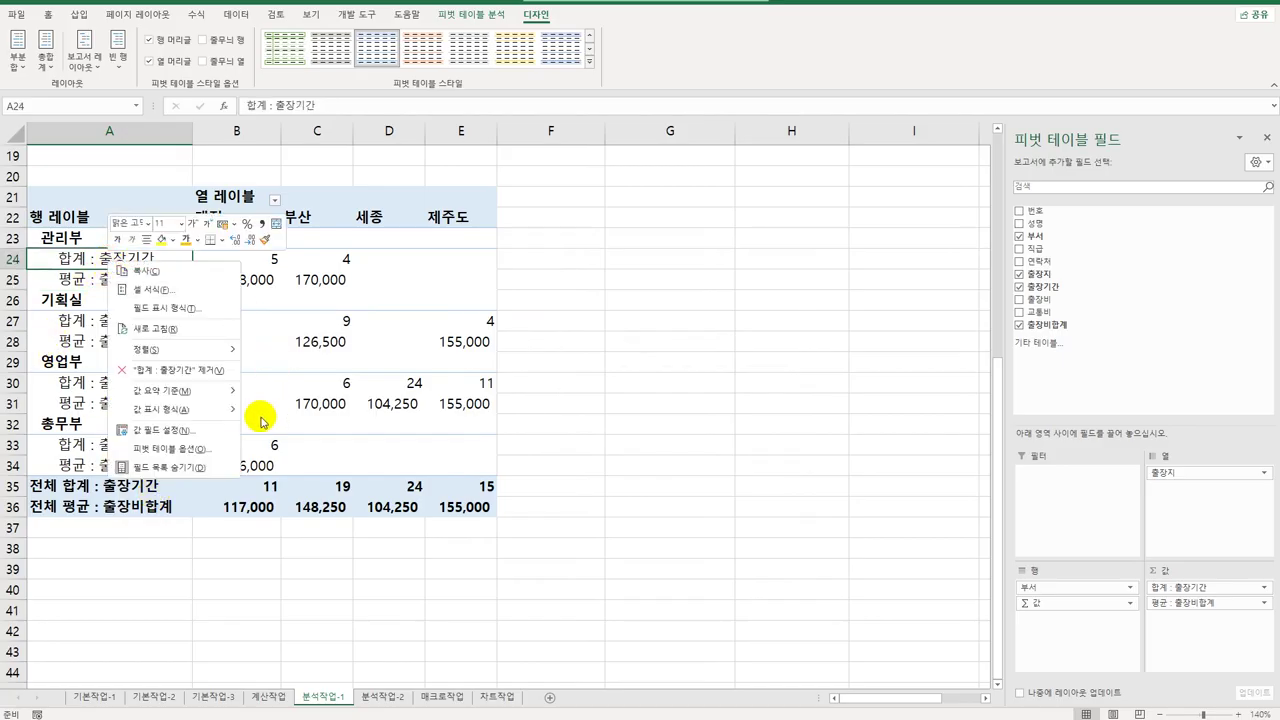
click(204, 438)
drag(185, 313, 650, 232)
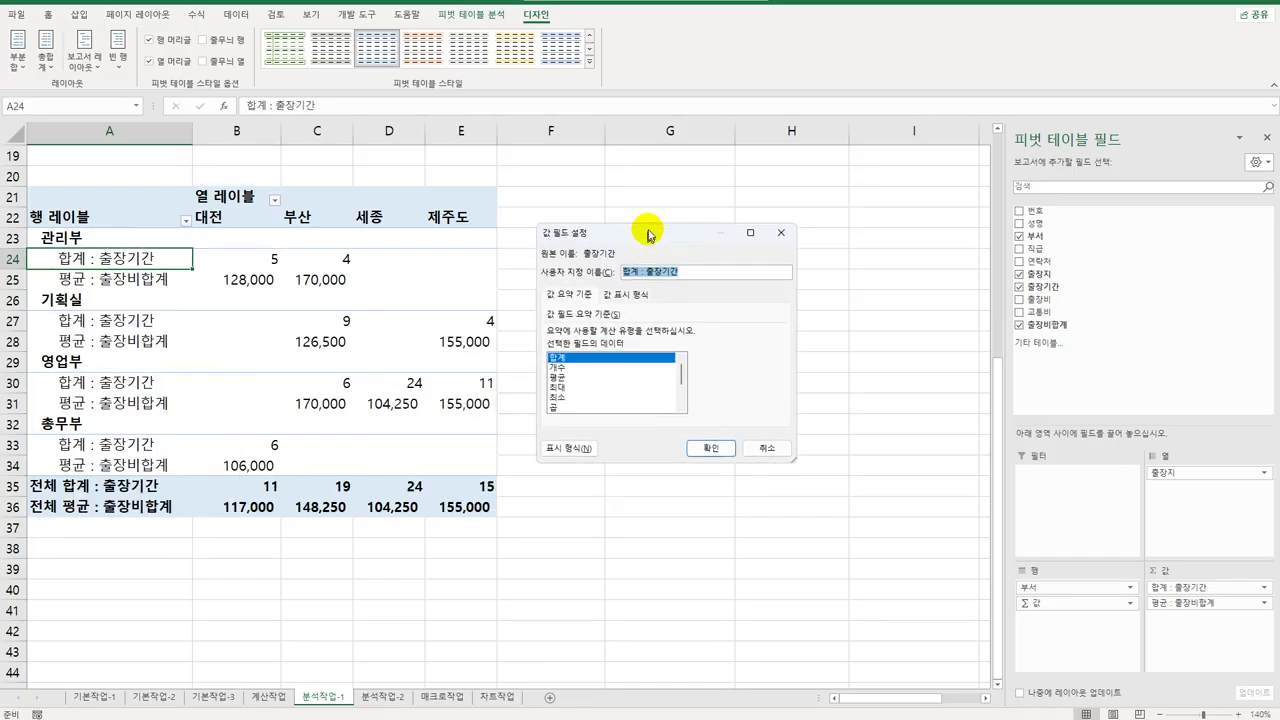
click(566, 444)
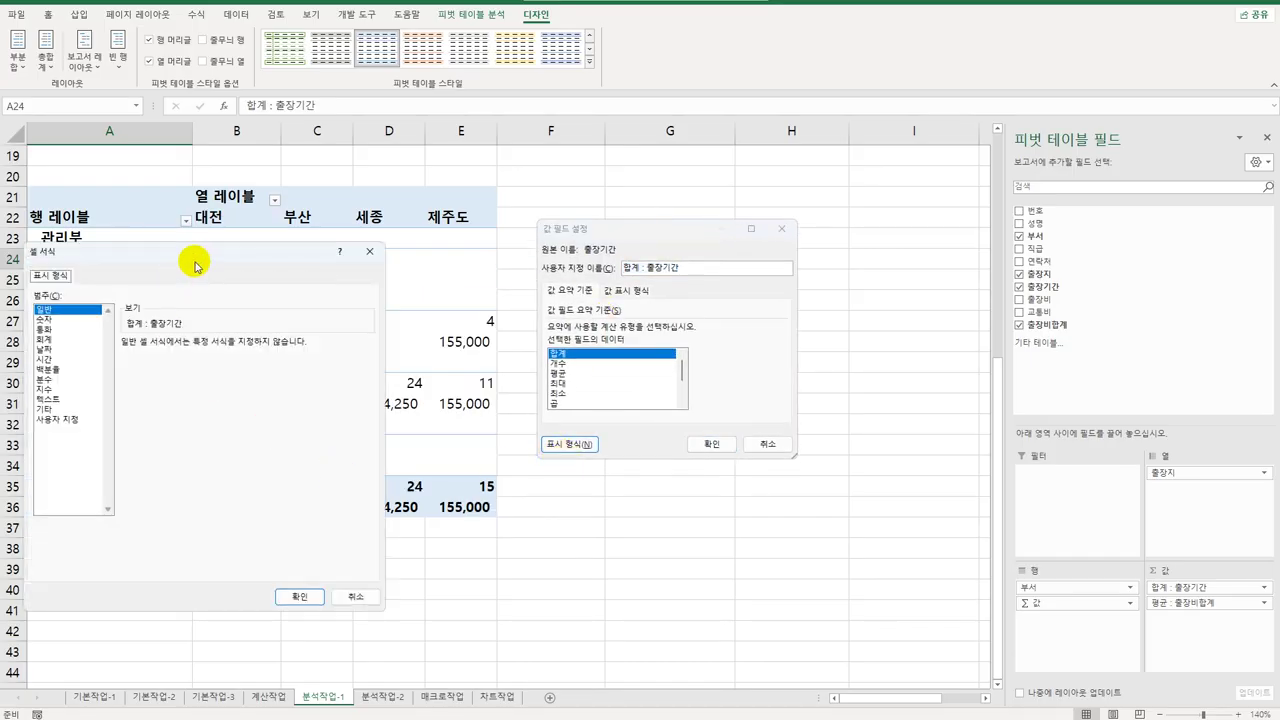
drag(197, 263, 697, 219)
click(566, 375)
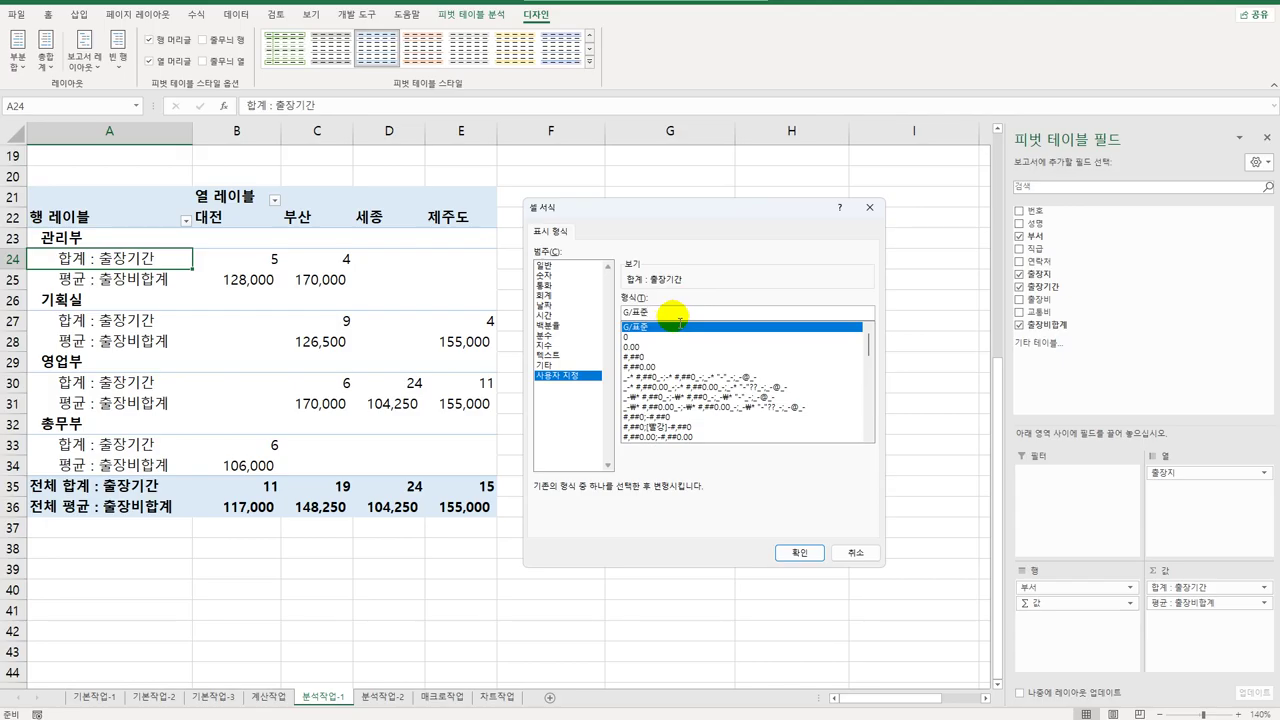
text(에)
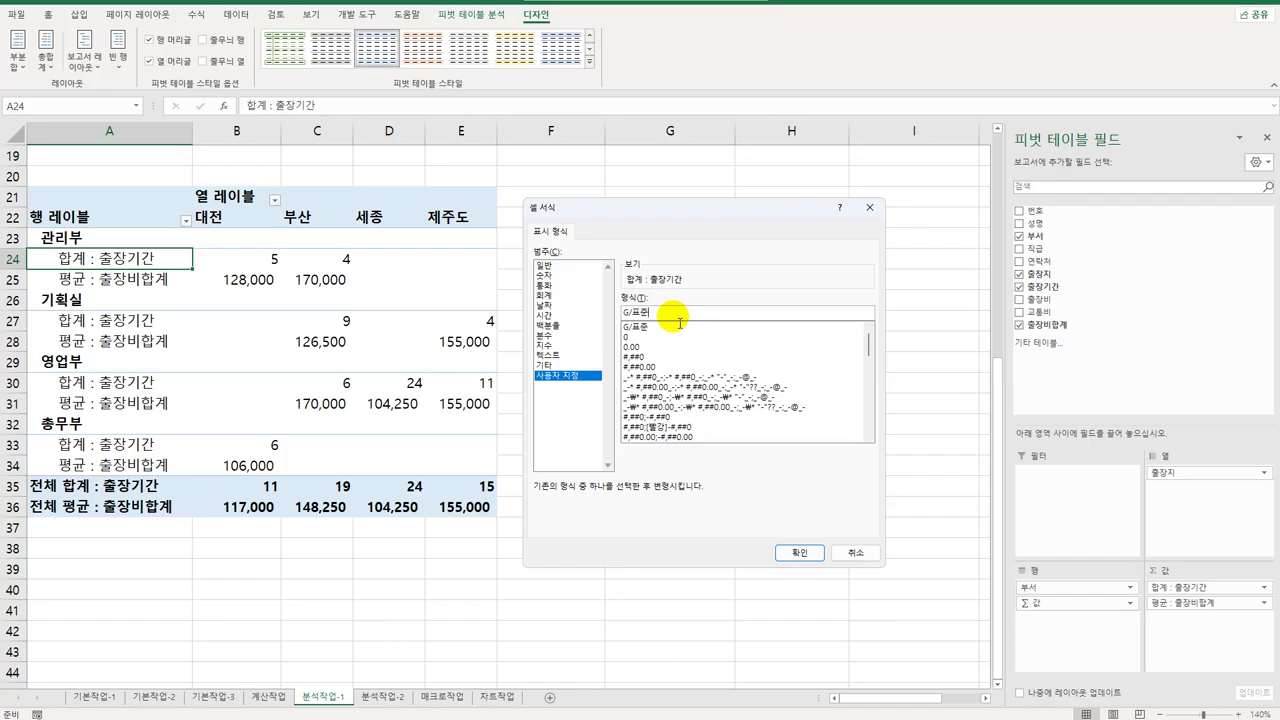
text(이)
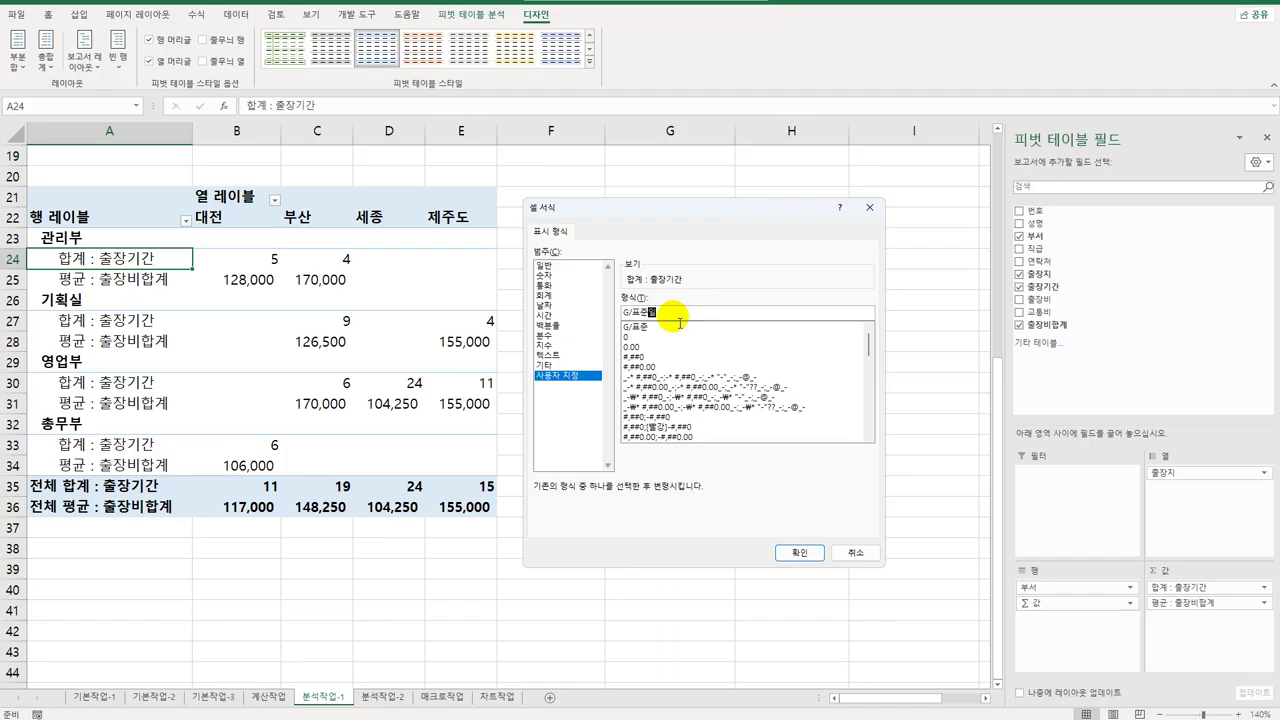
click(800, 552)
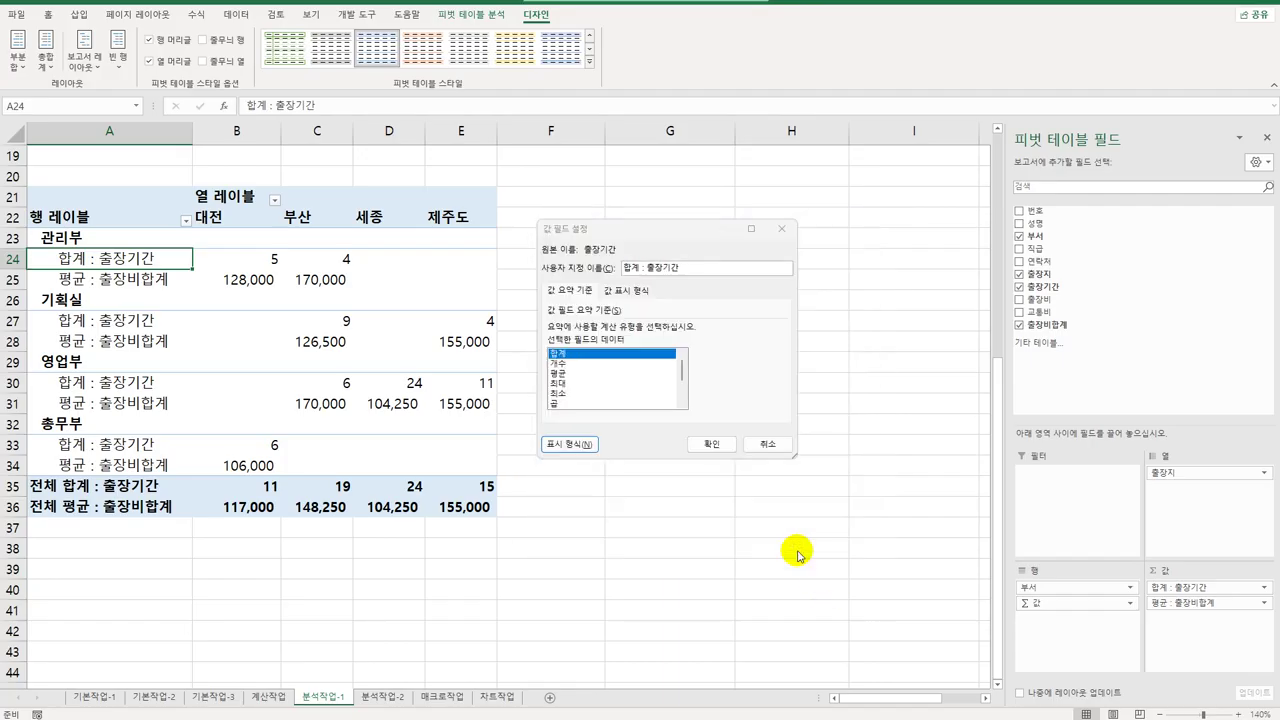
click(710, 443)
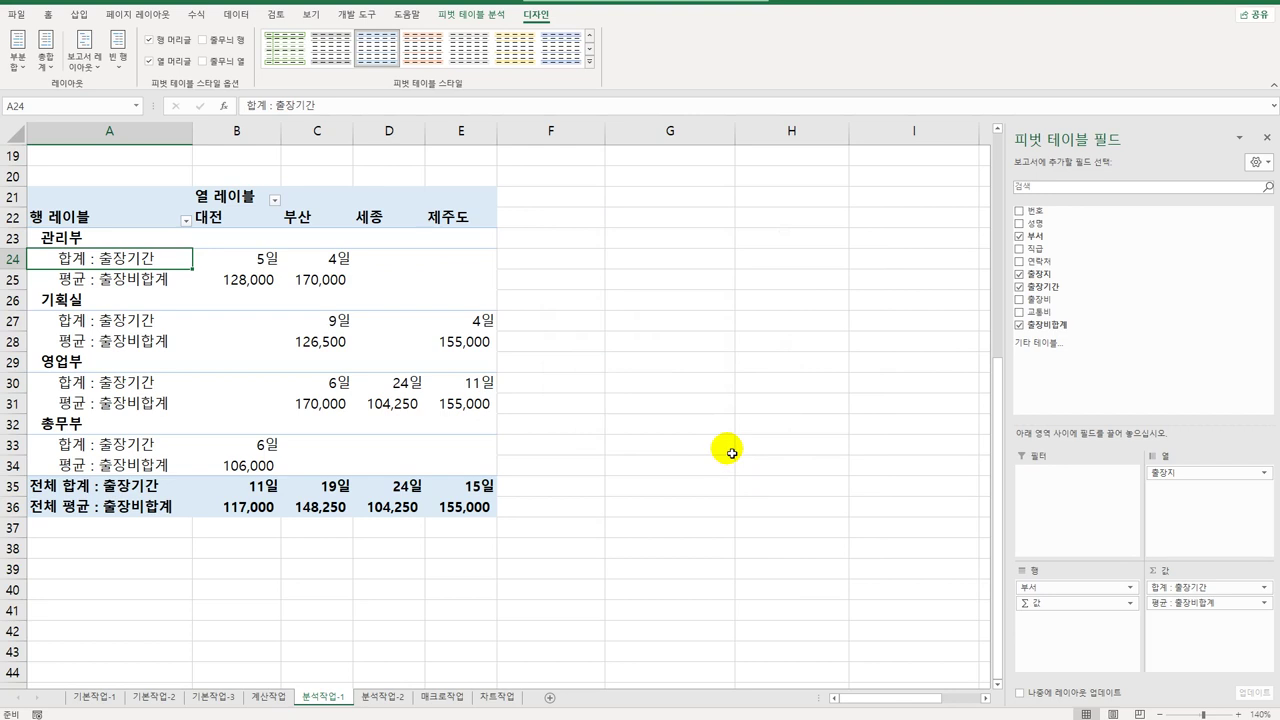
- Set the pivot table options to merge and center cells with labels and to show * in empty cells
right_click(186, 260)
click(250, 444)
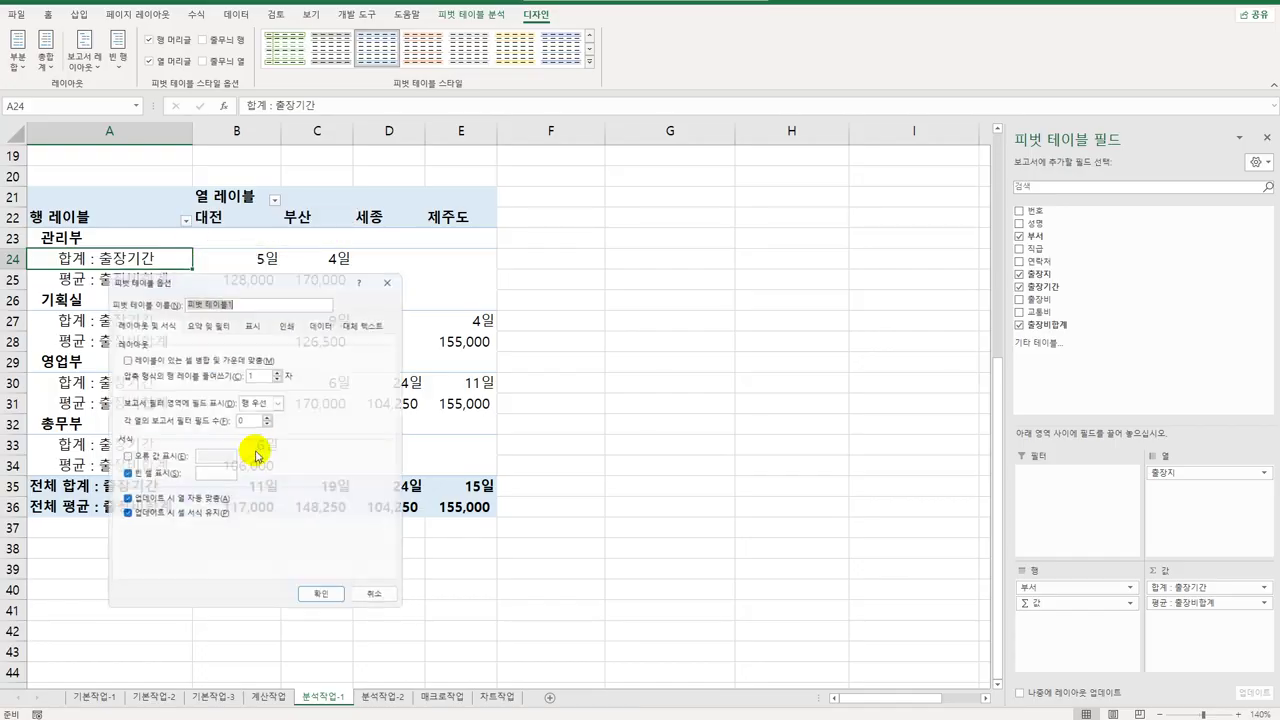
drag(268, 283, 771, 194)
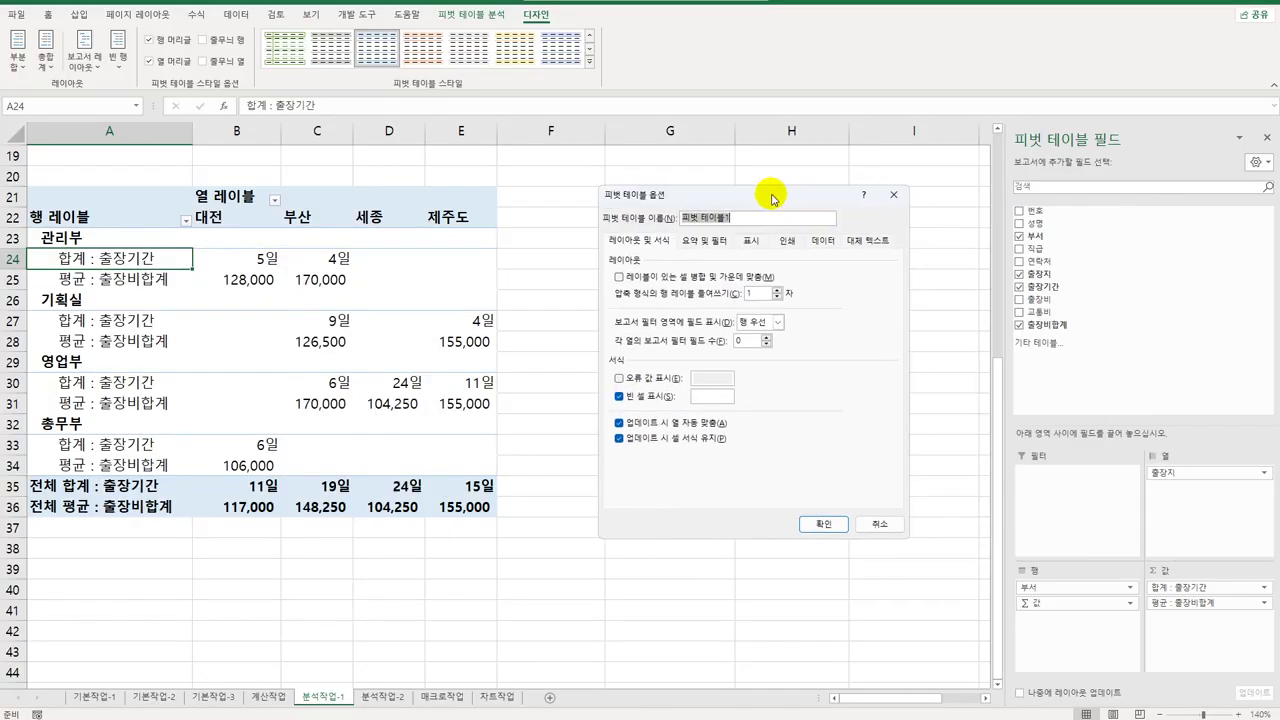
click(665, 278)
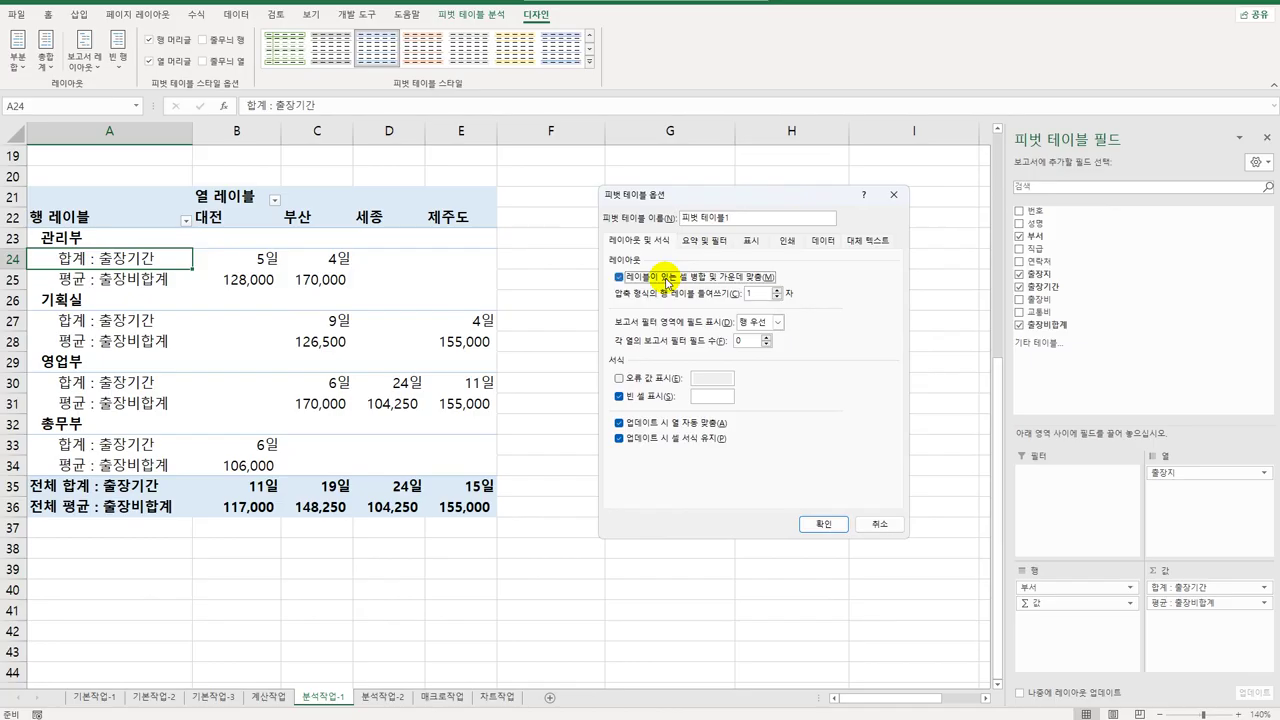
click(722, 397)
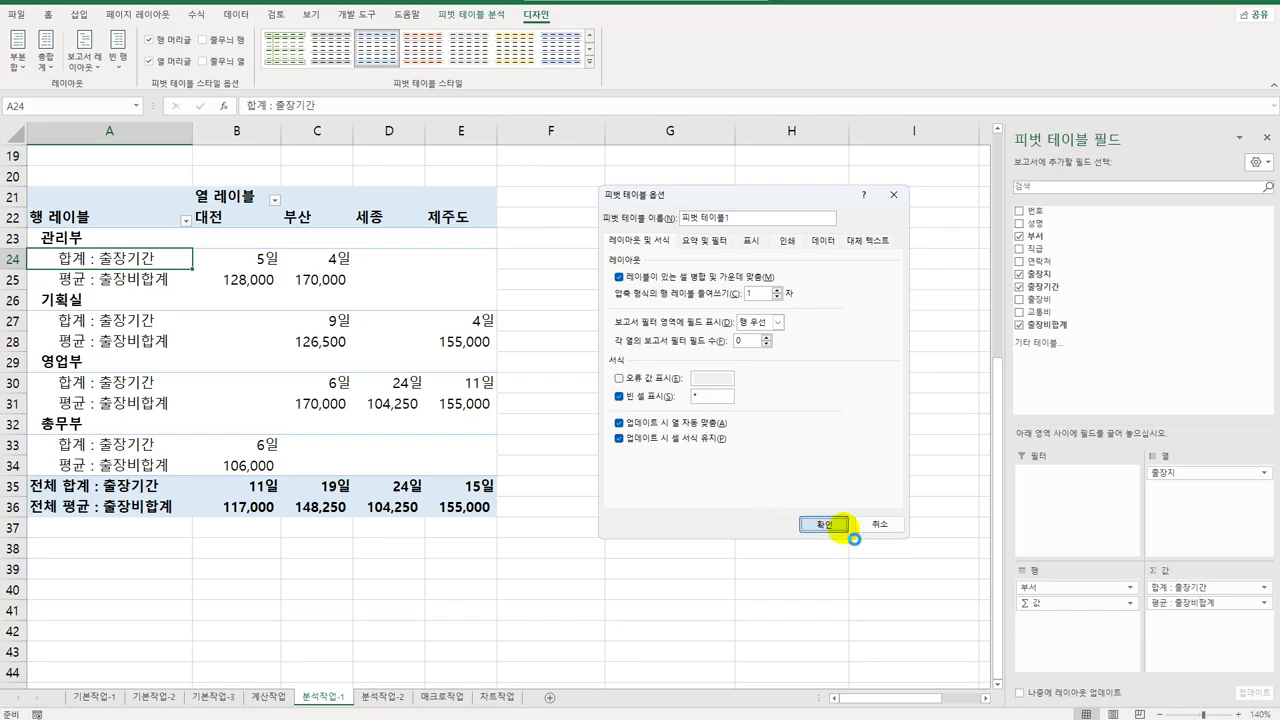
- Apply the pivot table options and deselect the pivot table
click(823, 524)
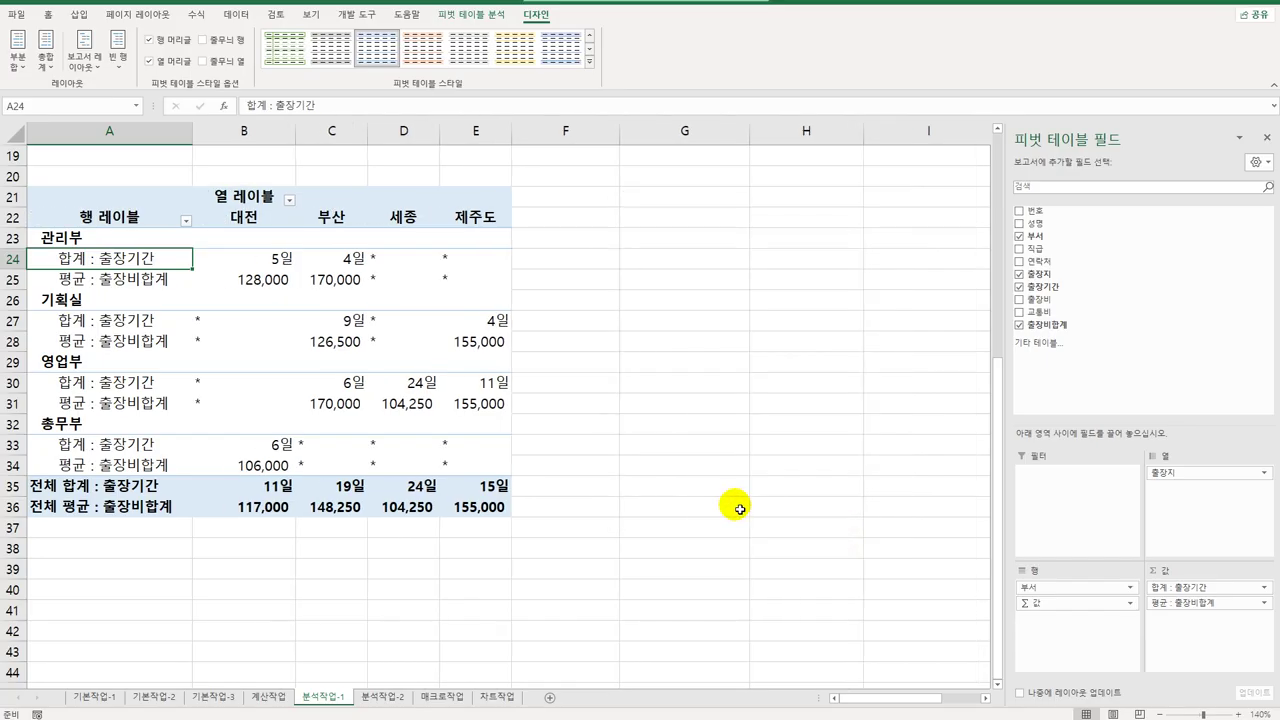
click(739, 509)
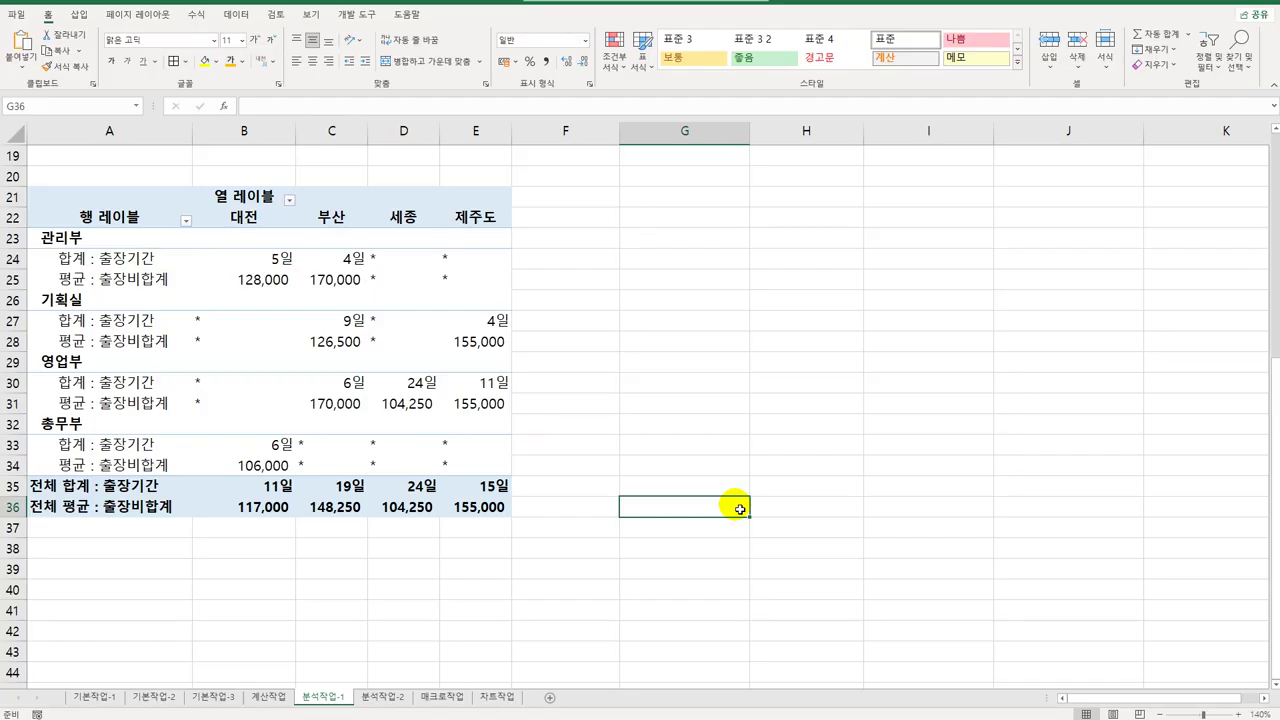
- On the 분석작업-2 sheet, link cell C9 to the 총점 result with the formula =G4
click(381, 694)
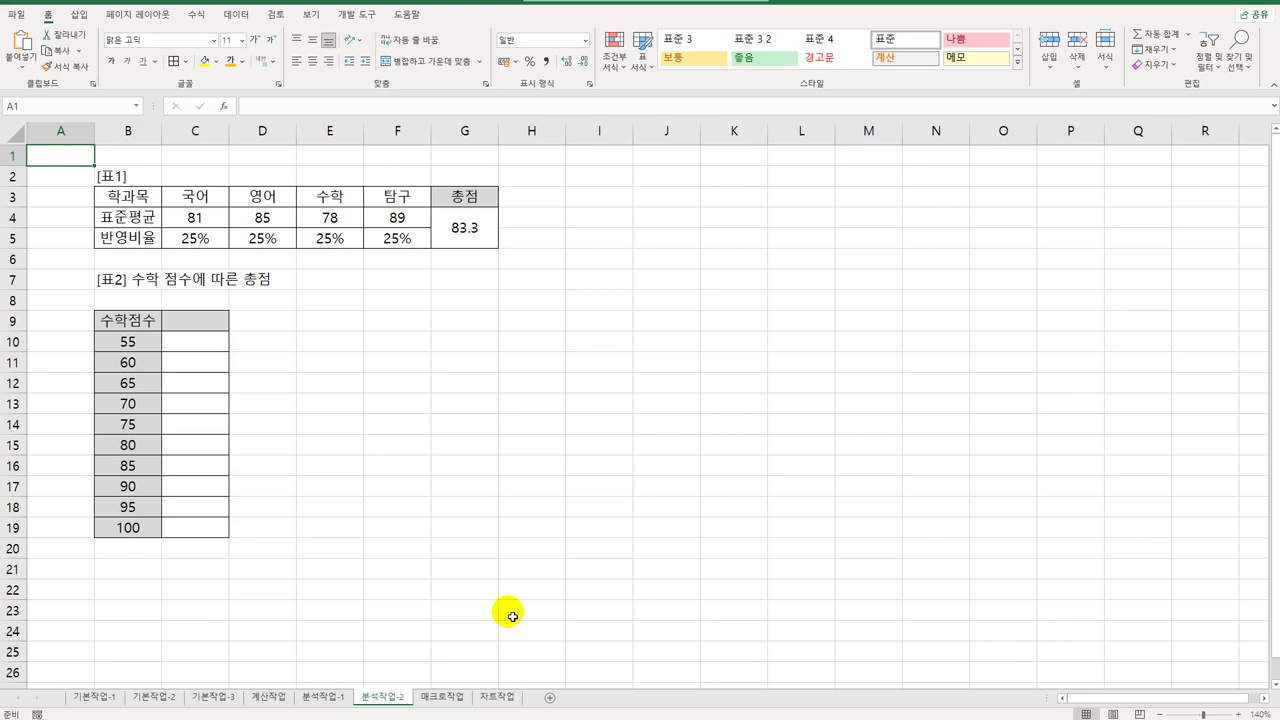
click(464, 230)
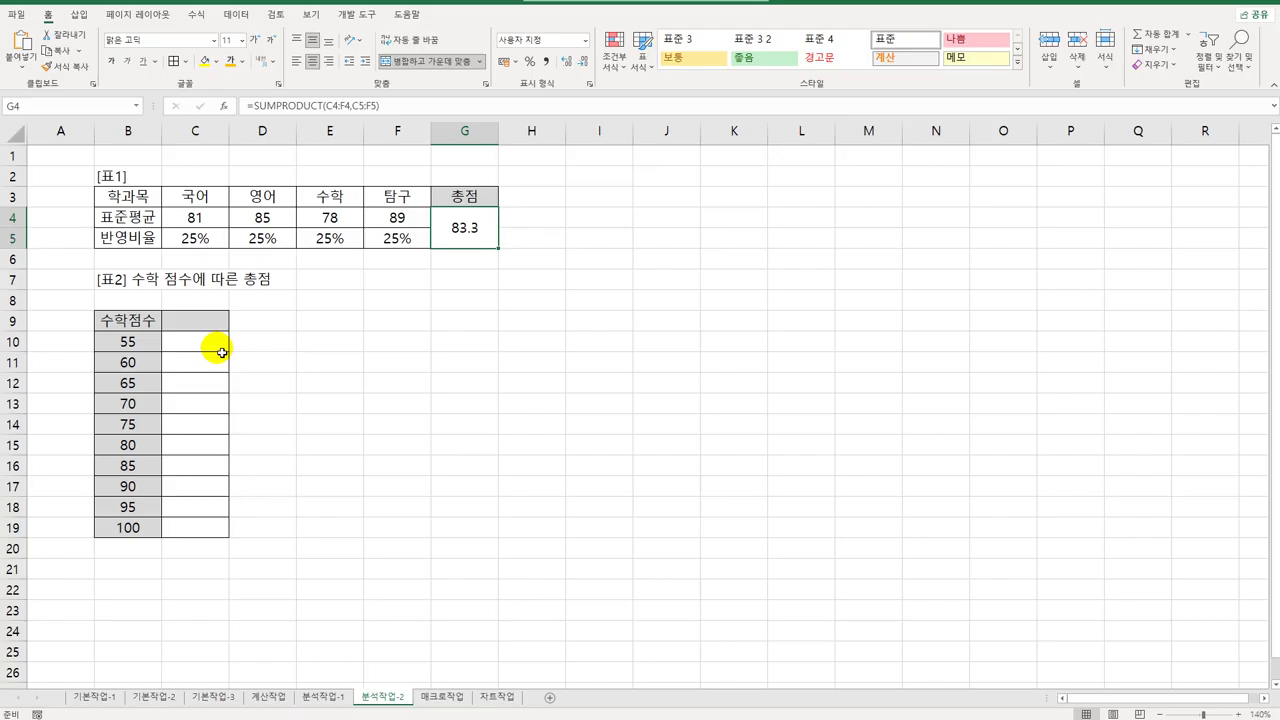
drag(208, 355, 209, 516)
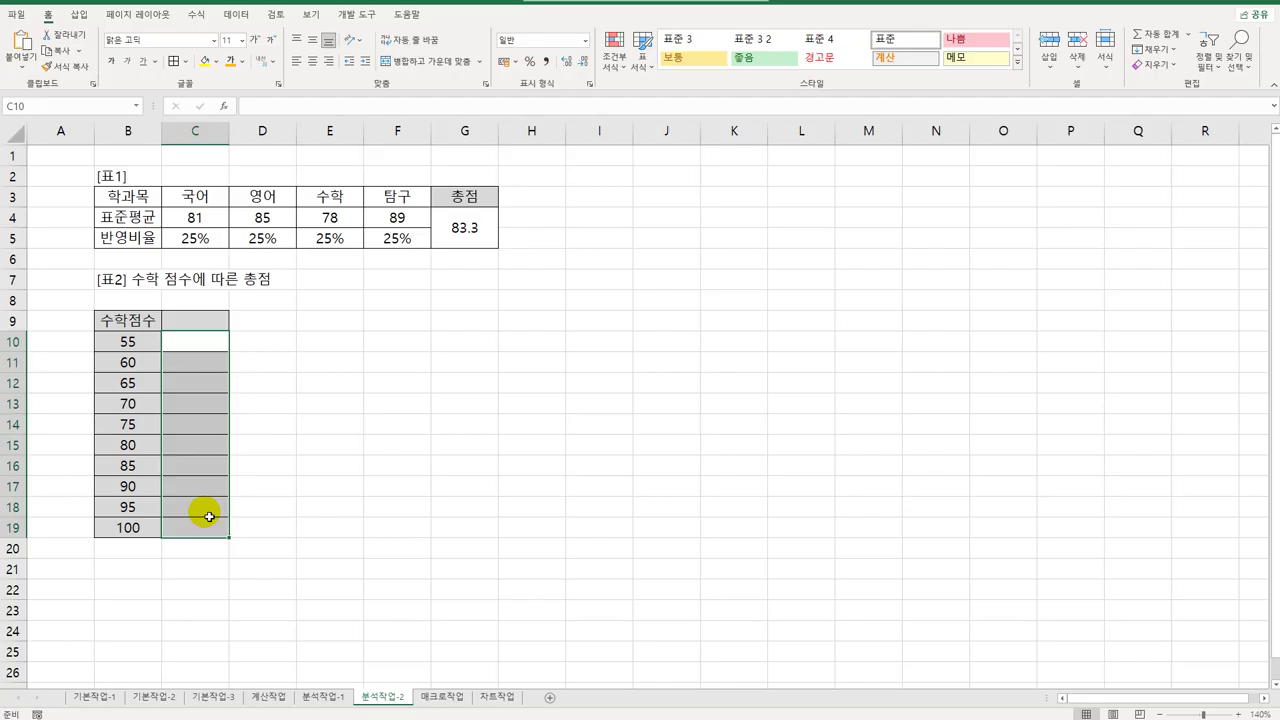
click(206, 317)
mouse_move(202, 343)
mouse_down()
mouse_move(186, 531)
mouse_move(205, 328)
mouse_up()
click(205, 328)
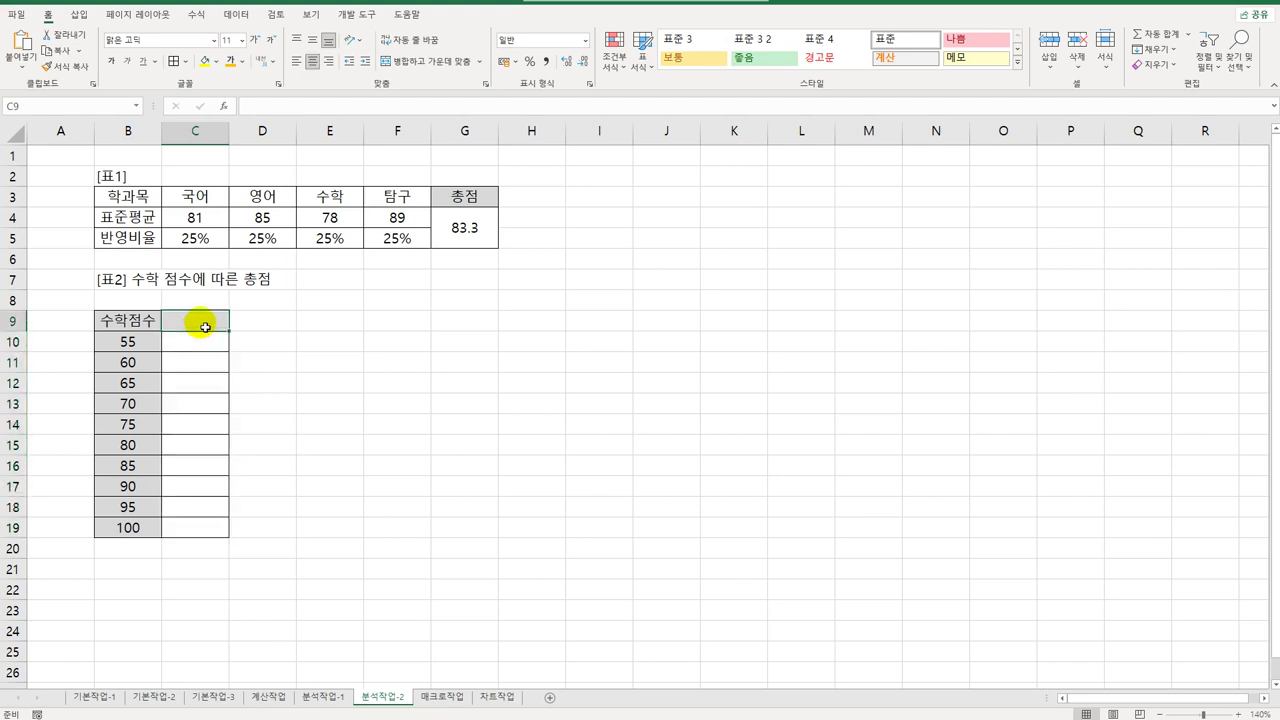
text(=)
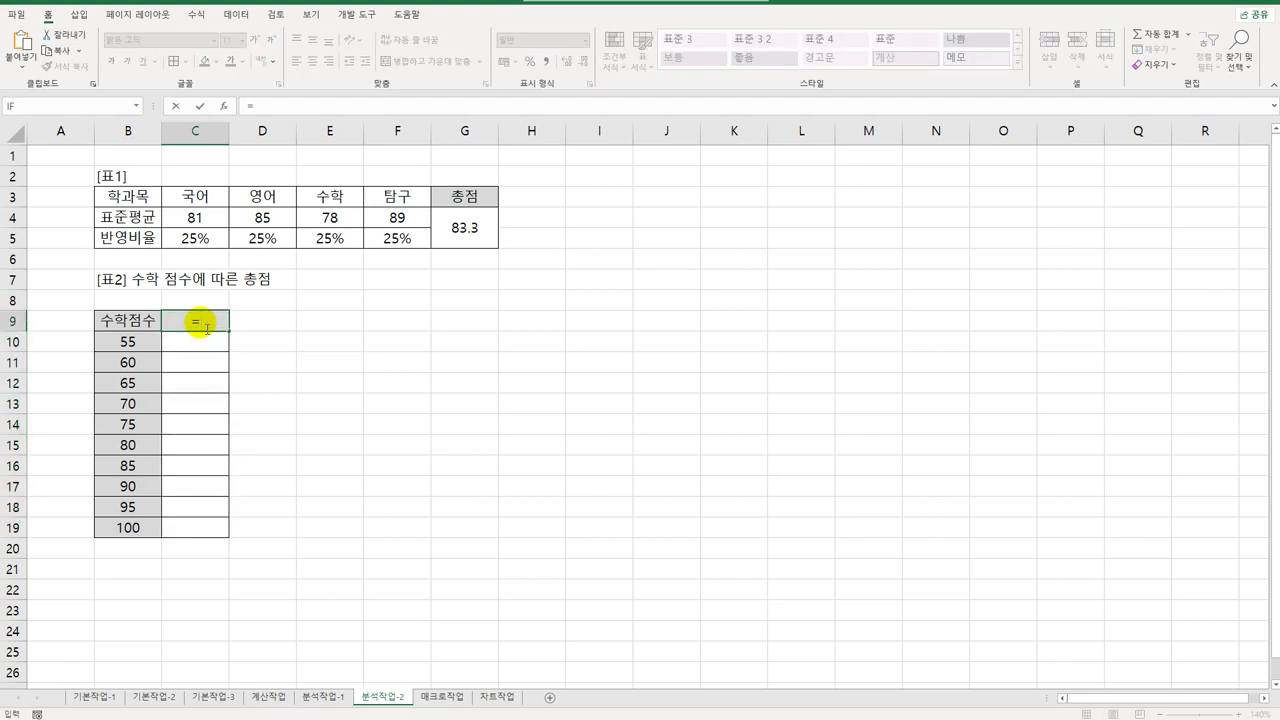
click(465, 237)
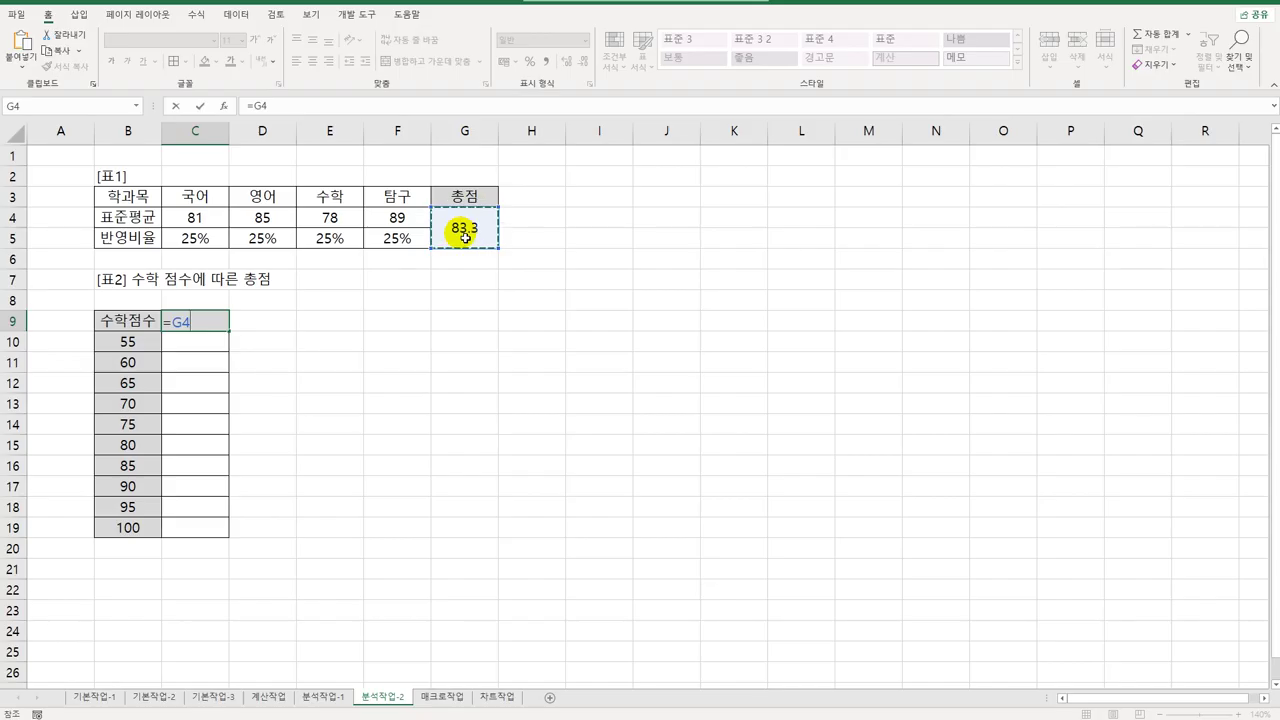
key(Return)
- Create a what-if data table (데이터 테이블) over B9:C19 with $E$4 as the column input cell
click(453, 237)
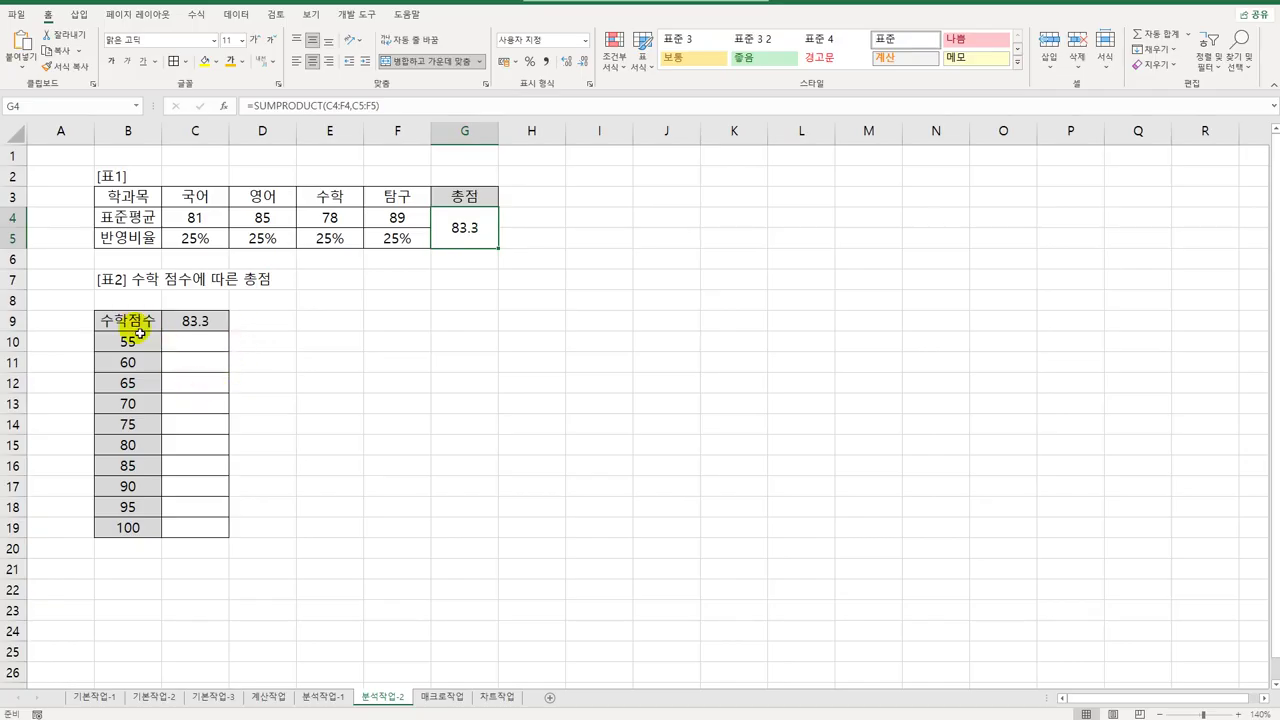
click(185, 323)
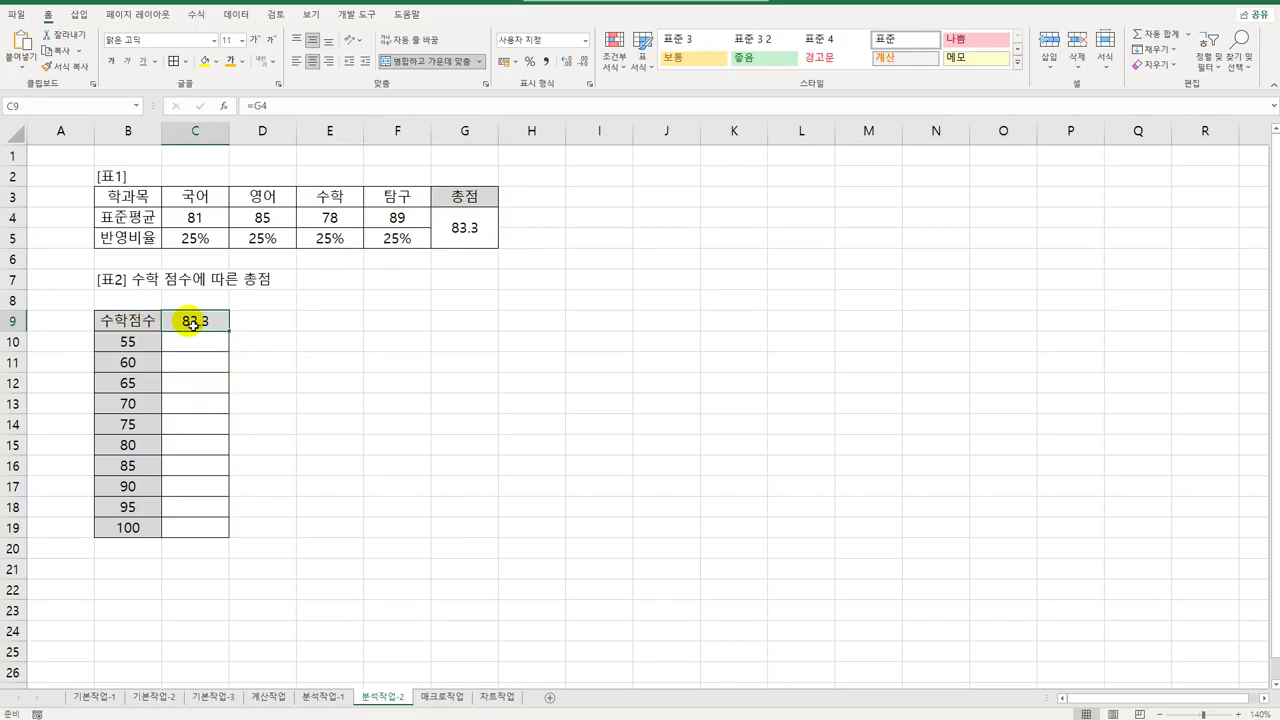
click(151, 349)
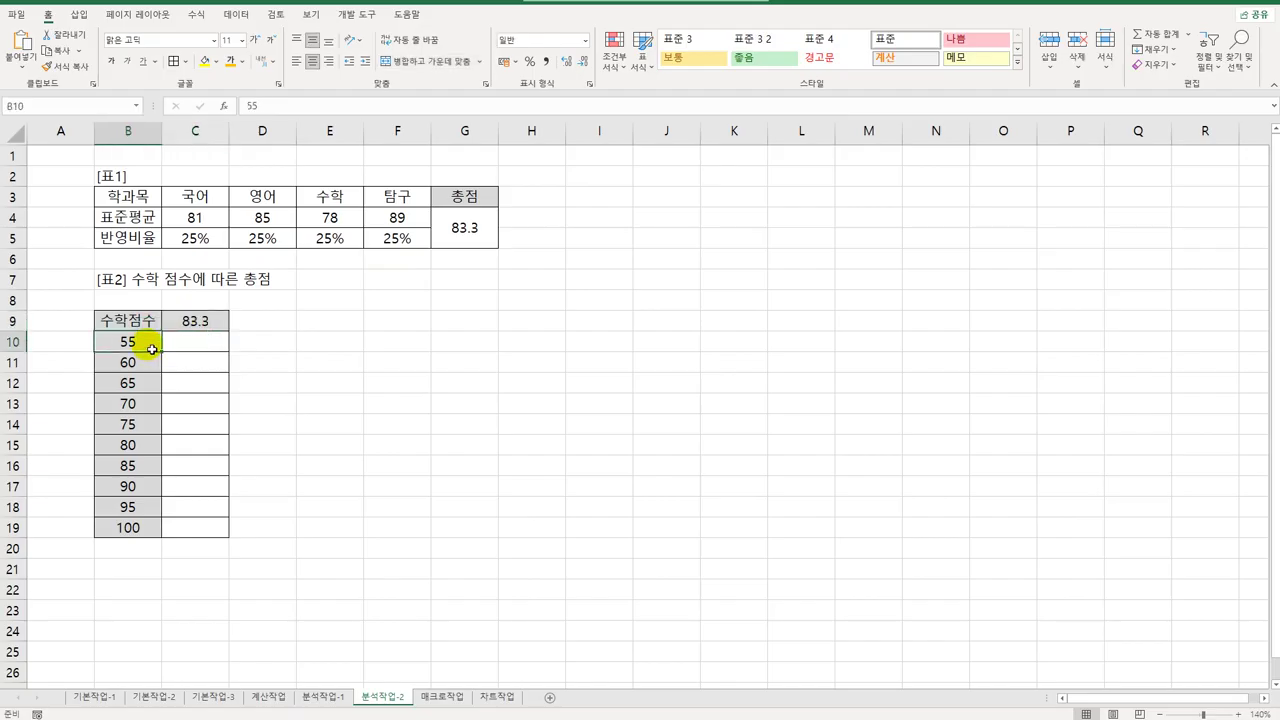
drag(149, 321, 207, 533)
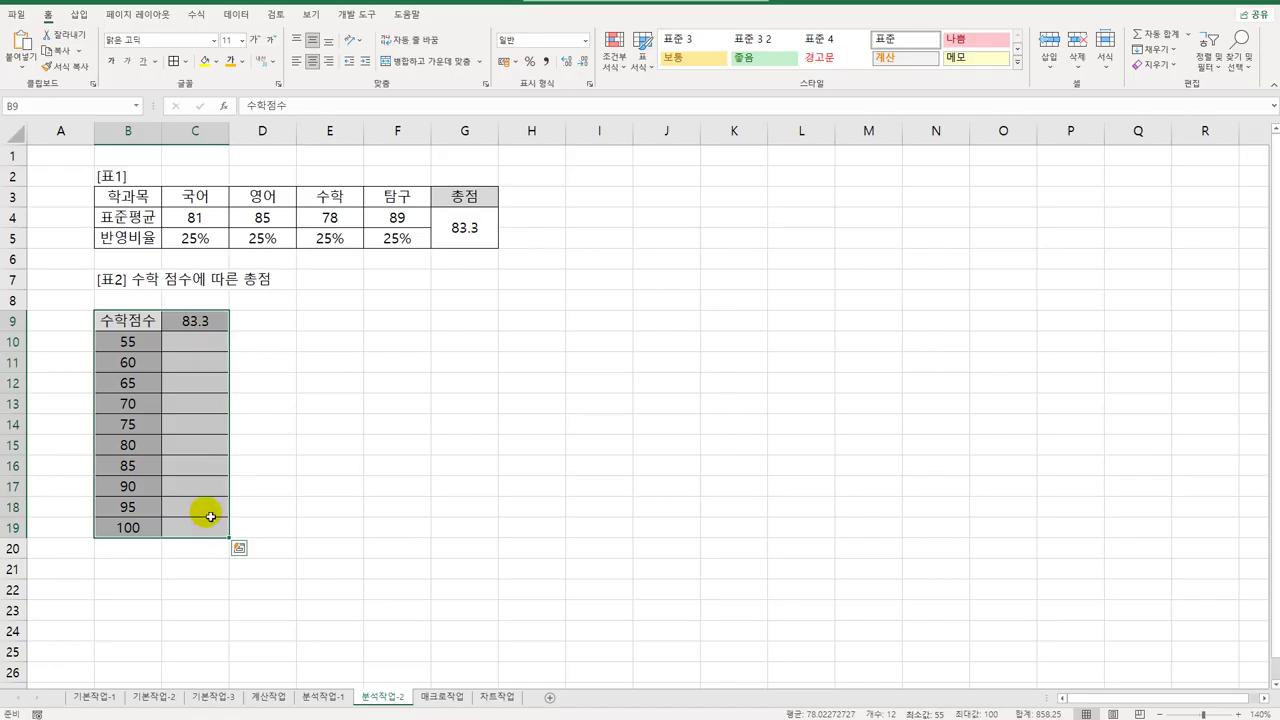
click(245, 20)
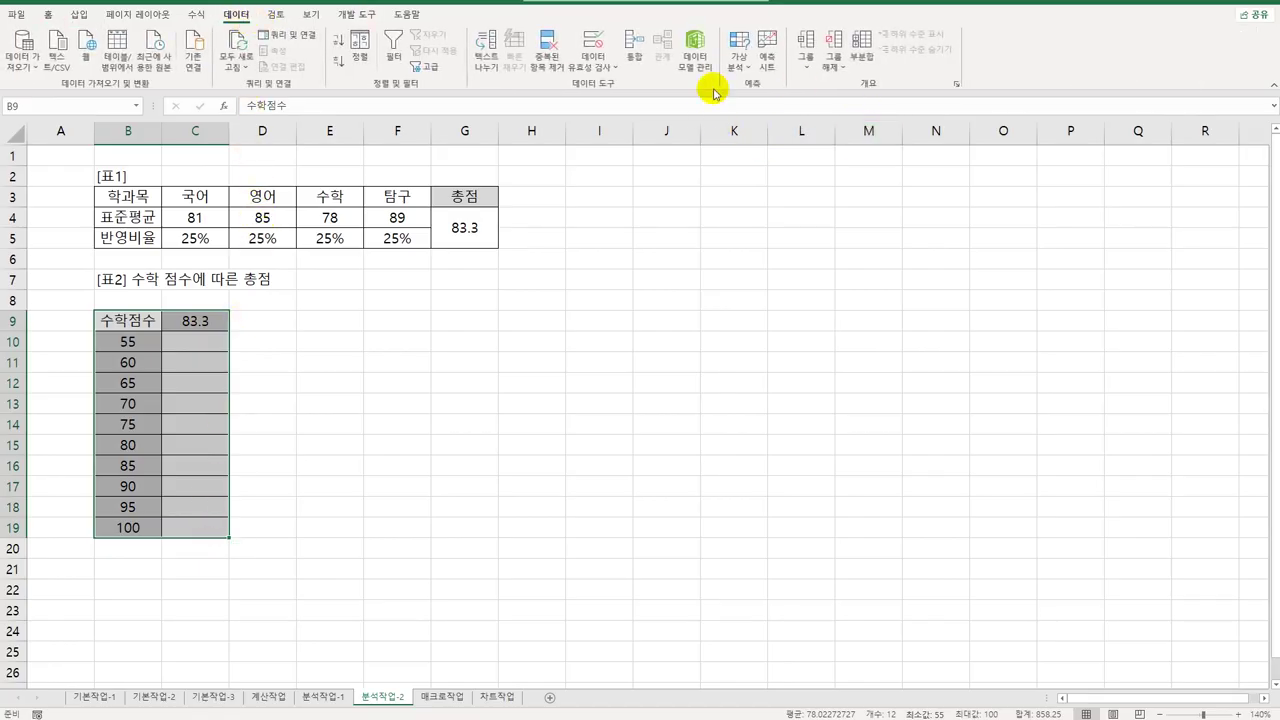
click(737, 66)
click(760, 122)
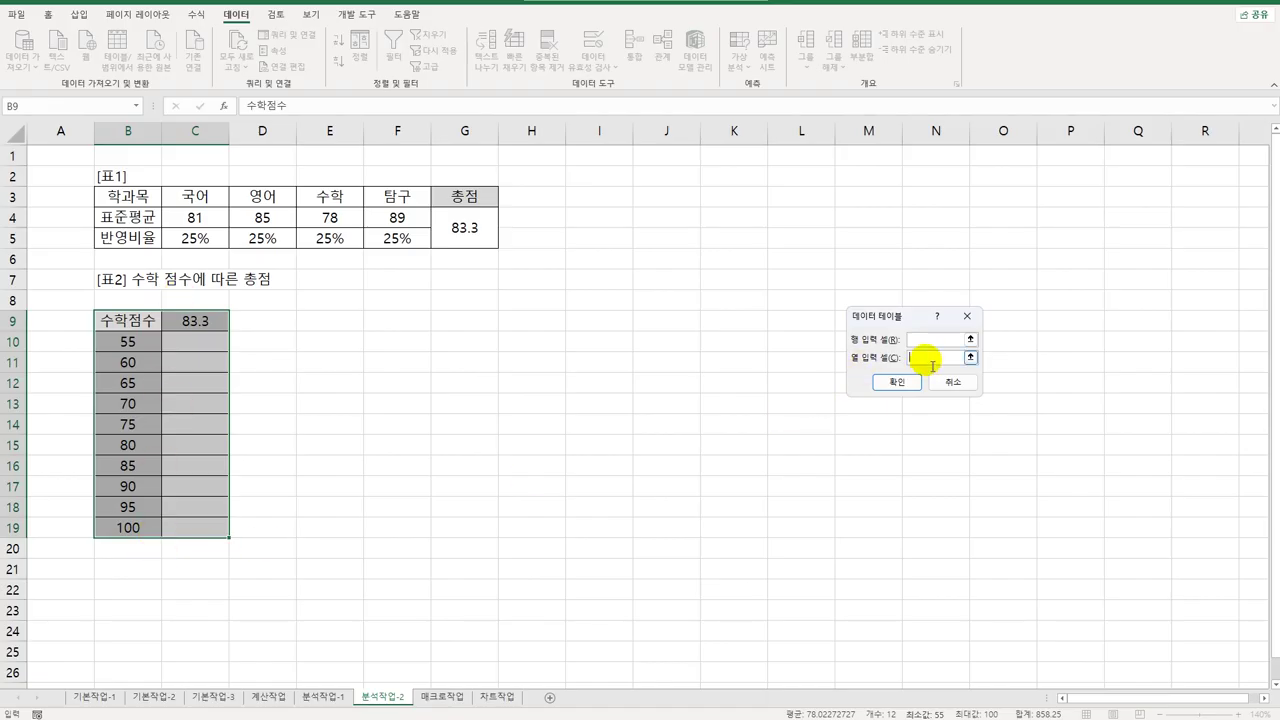
click(331, 217)
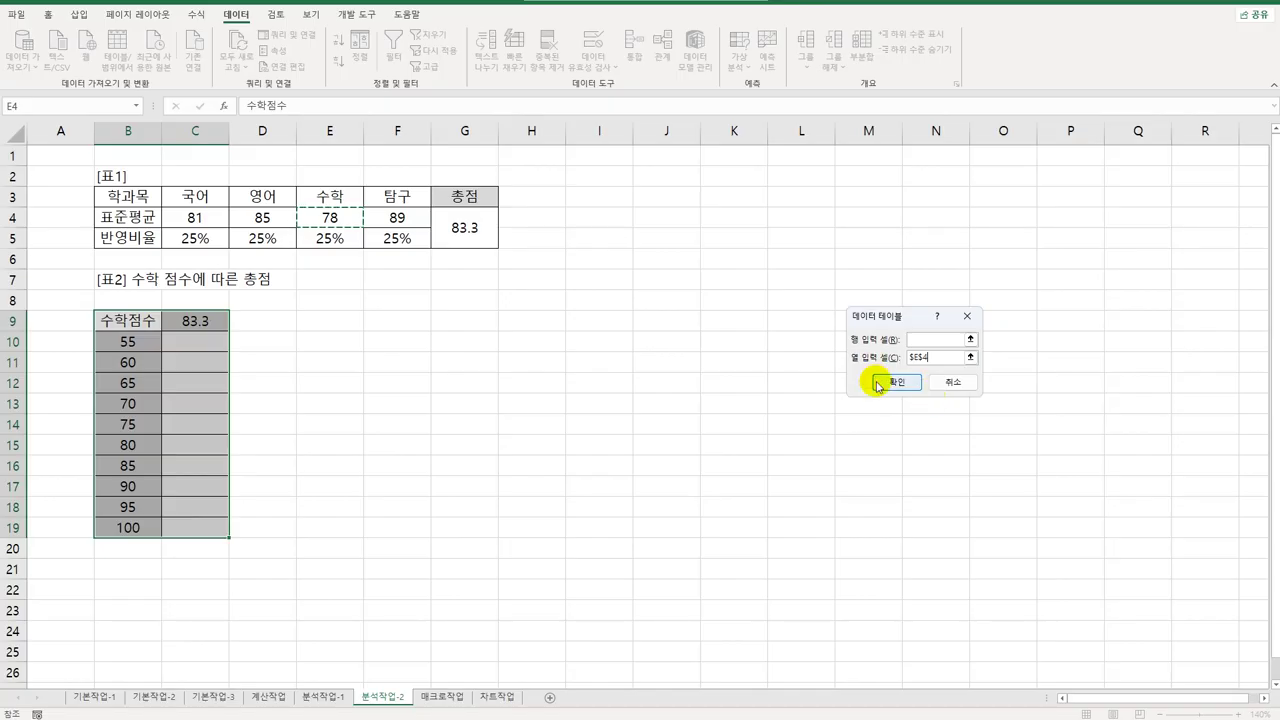
click(879, 383)
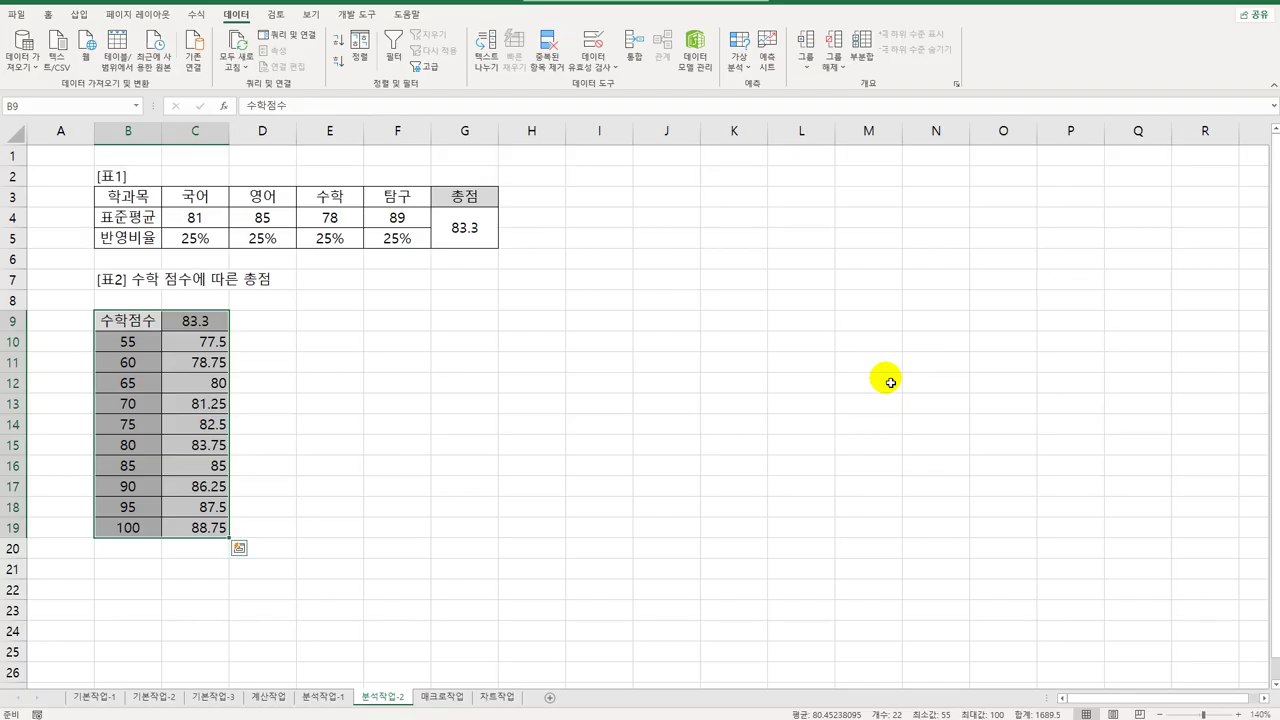
- On the 매크로작업 sheet, draw an upward-tilted ribbon shape over B15:C16, about 1.15 by 3.84 cm, and label it 평균
click(446, 703)
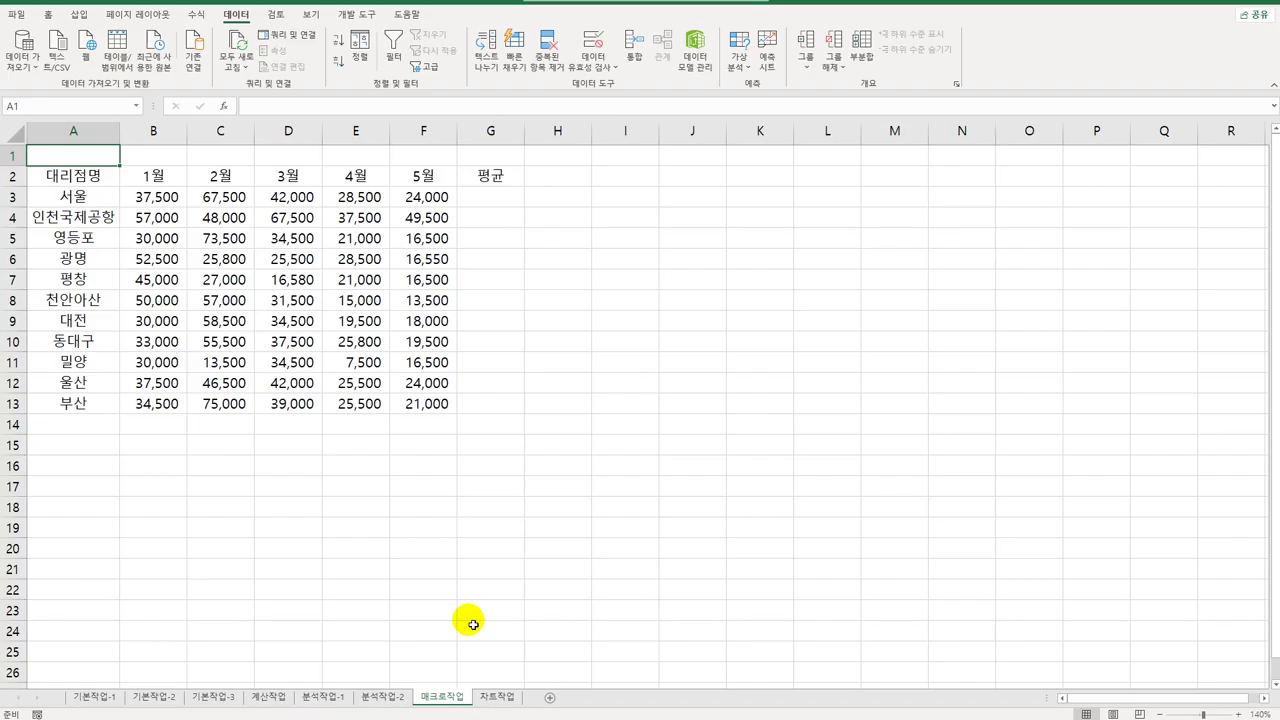
click(88, 17)
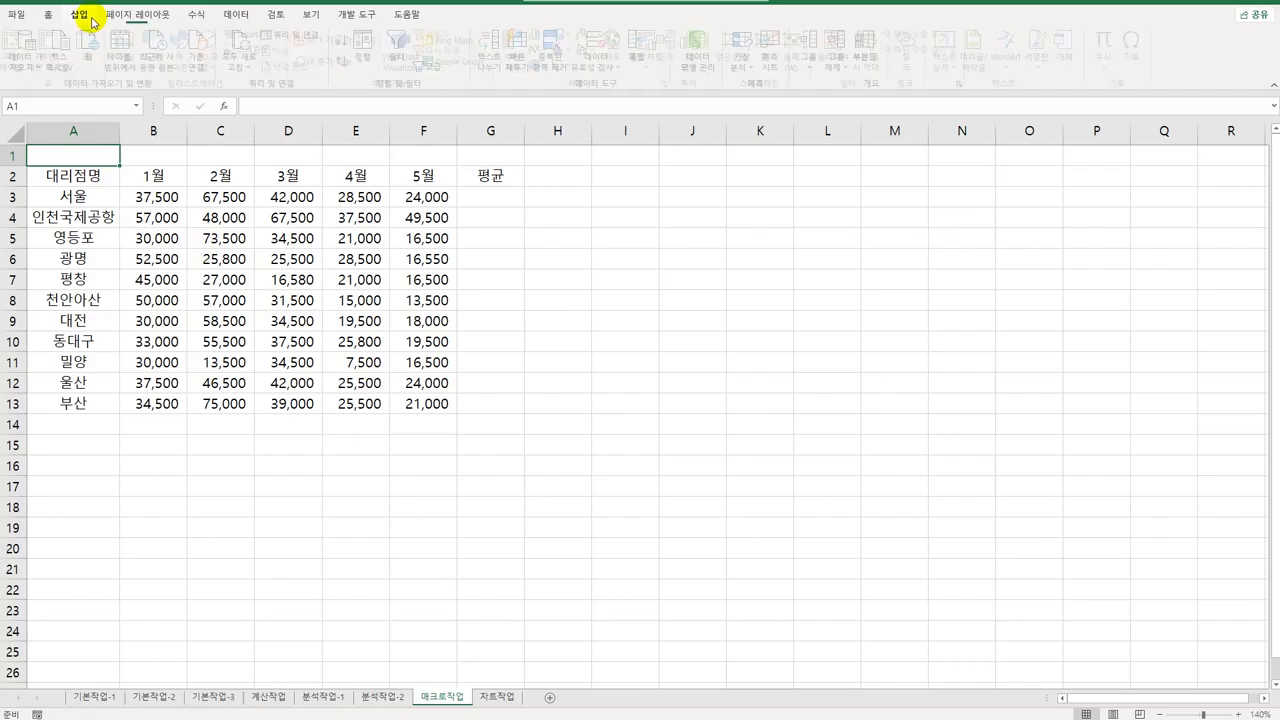
click(158, 50)
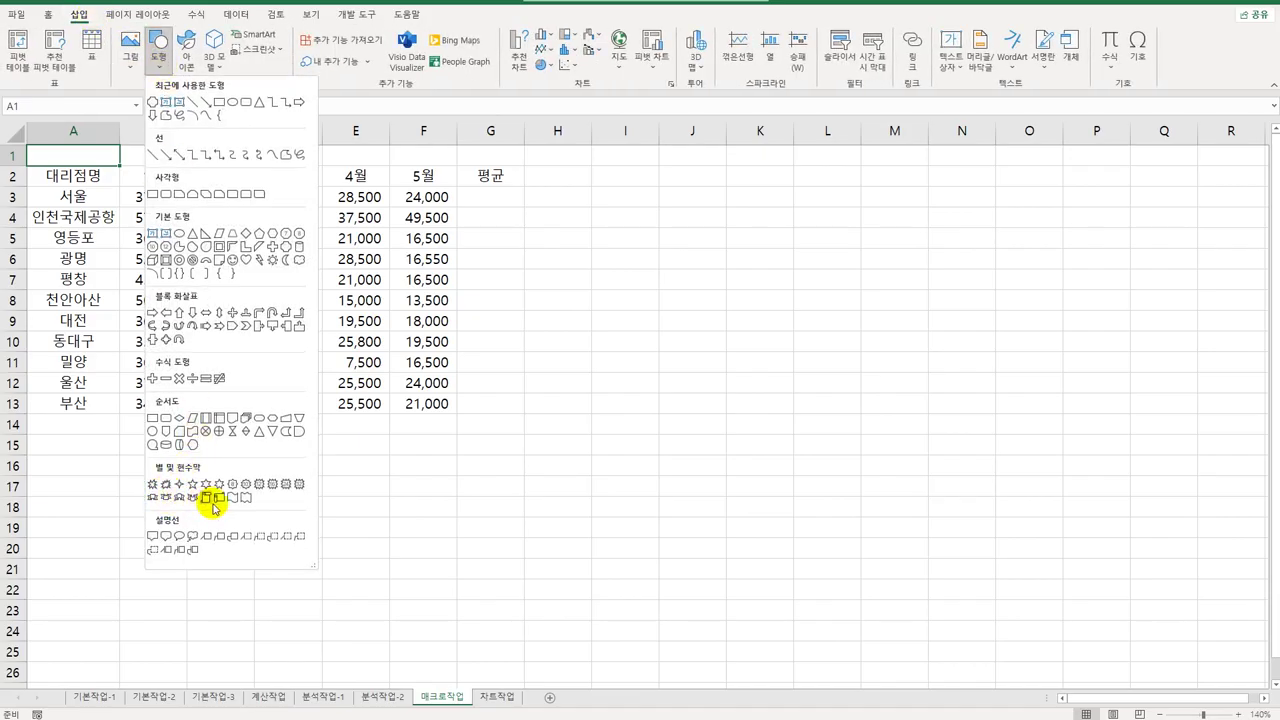
click(153, 498)
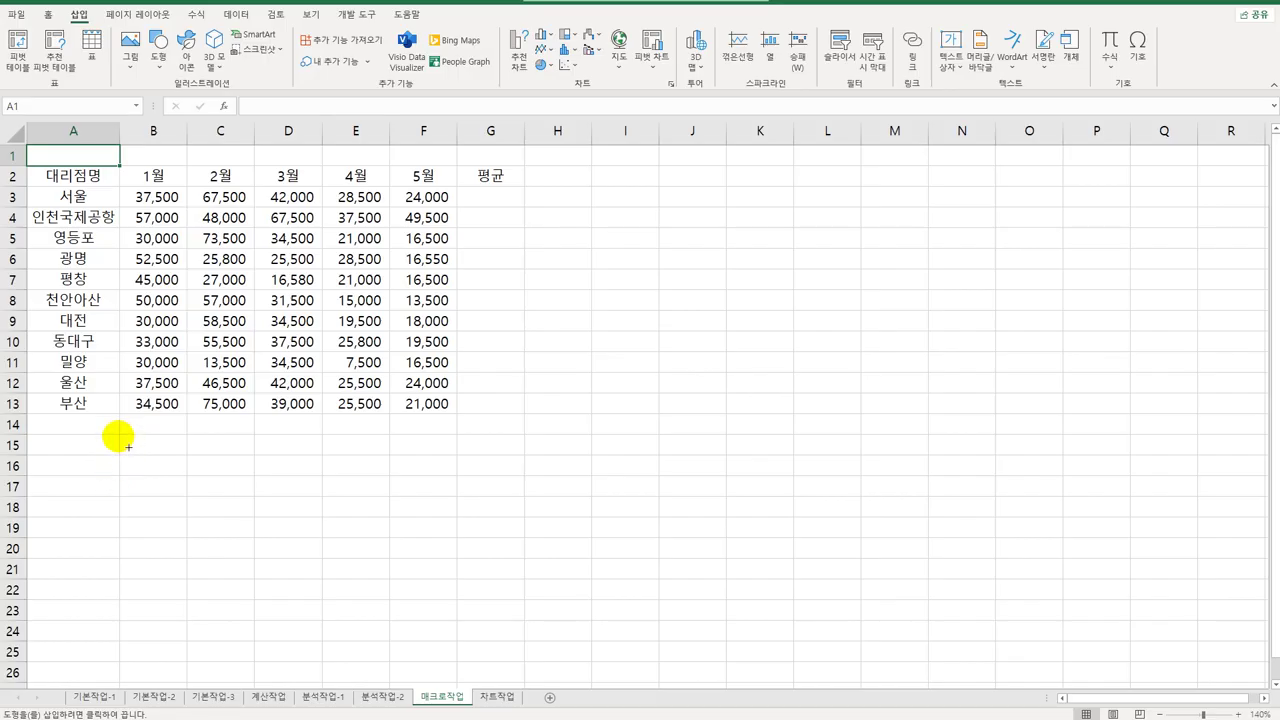
mouse_move(119, 435)
mouse_down()
mouse_move(263, 465)
mouse_move(254, 479)
mouse_up()
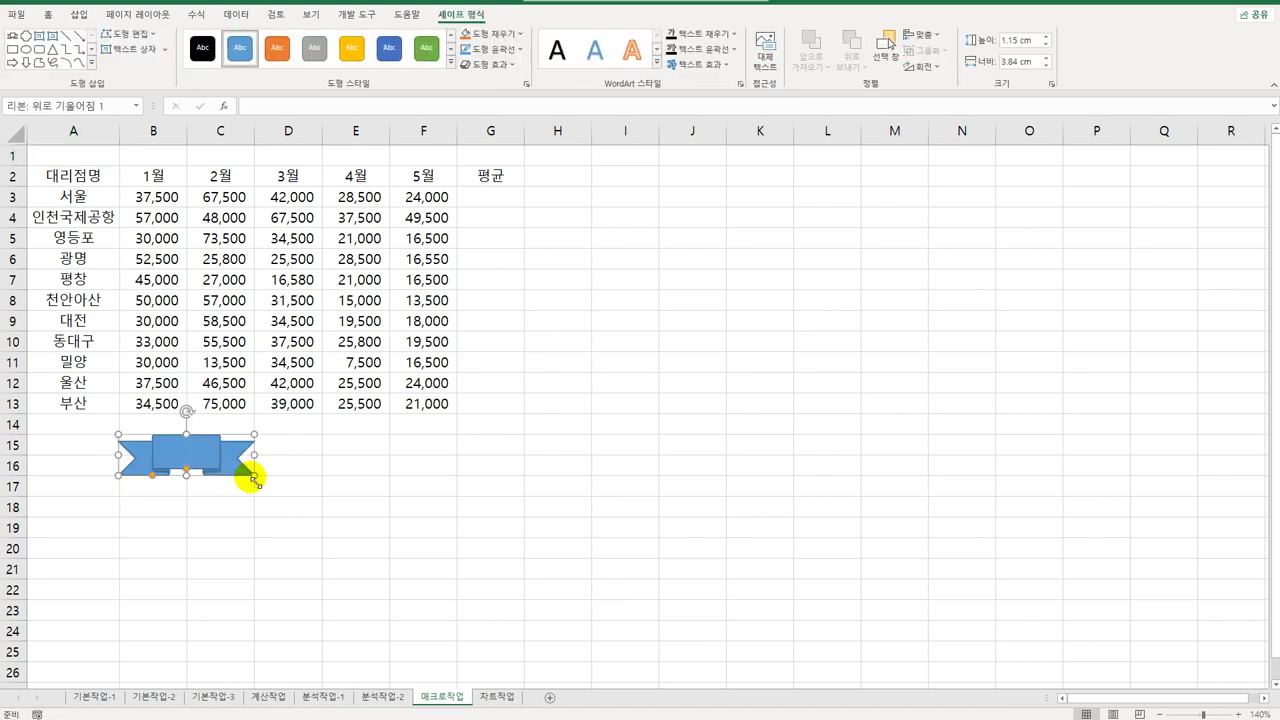
text(평그)
- Assign a new macro named 평균 to the ribbon shape and start recording it in the current workbook
right_click(224, 460)
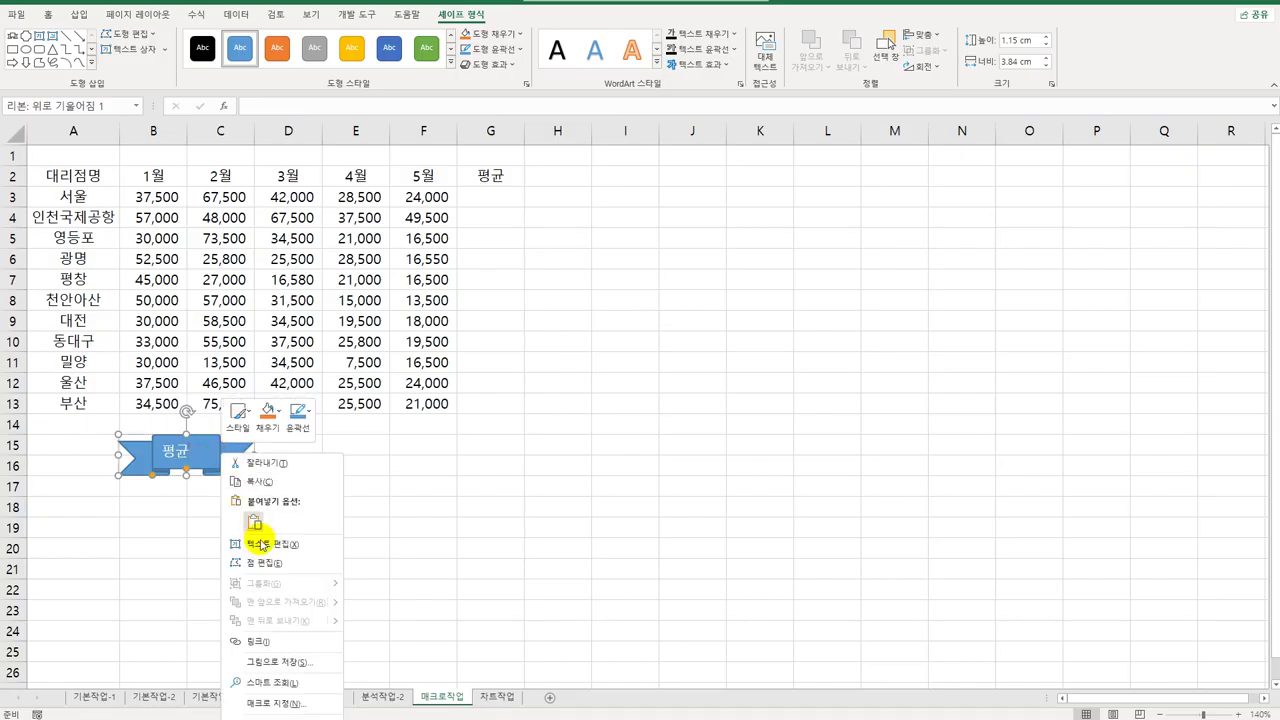
click(290, 706)
drag(294, 569, 658, 265)
text(평)
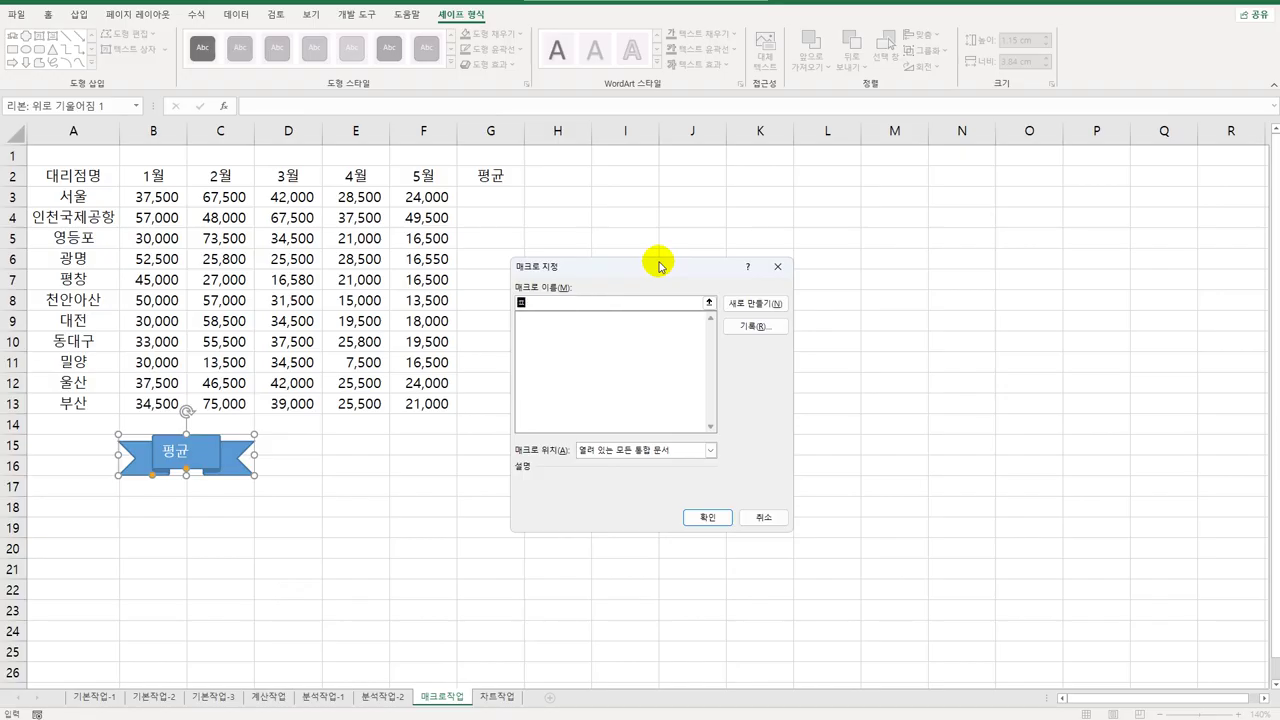
text(균)
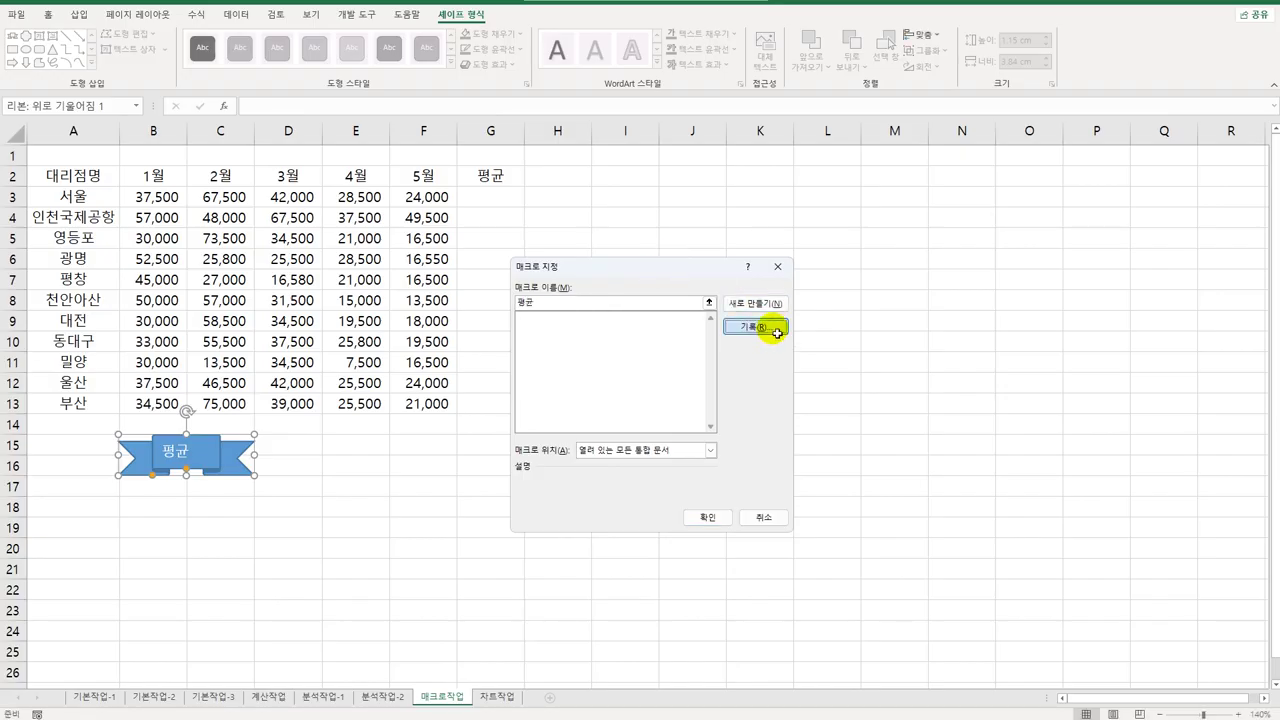
click(757, 328)
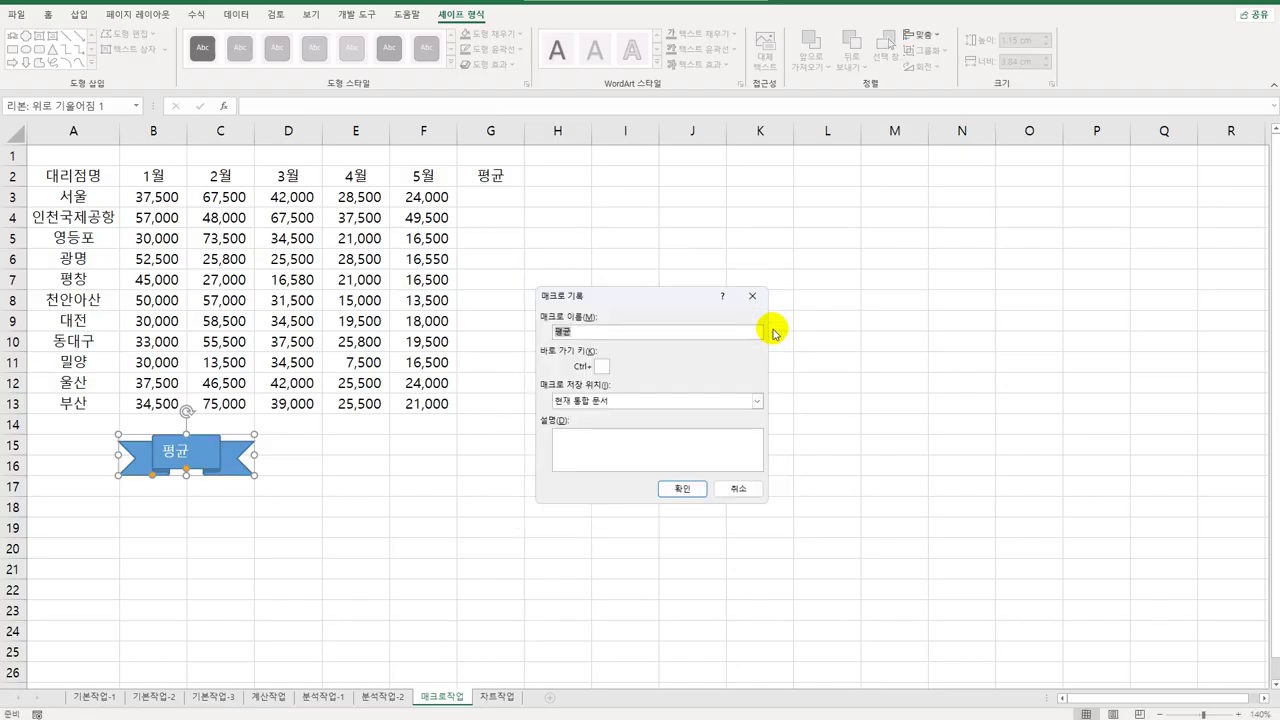
click(678, 489)
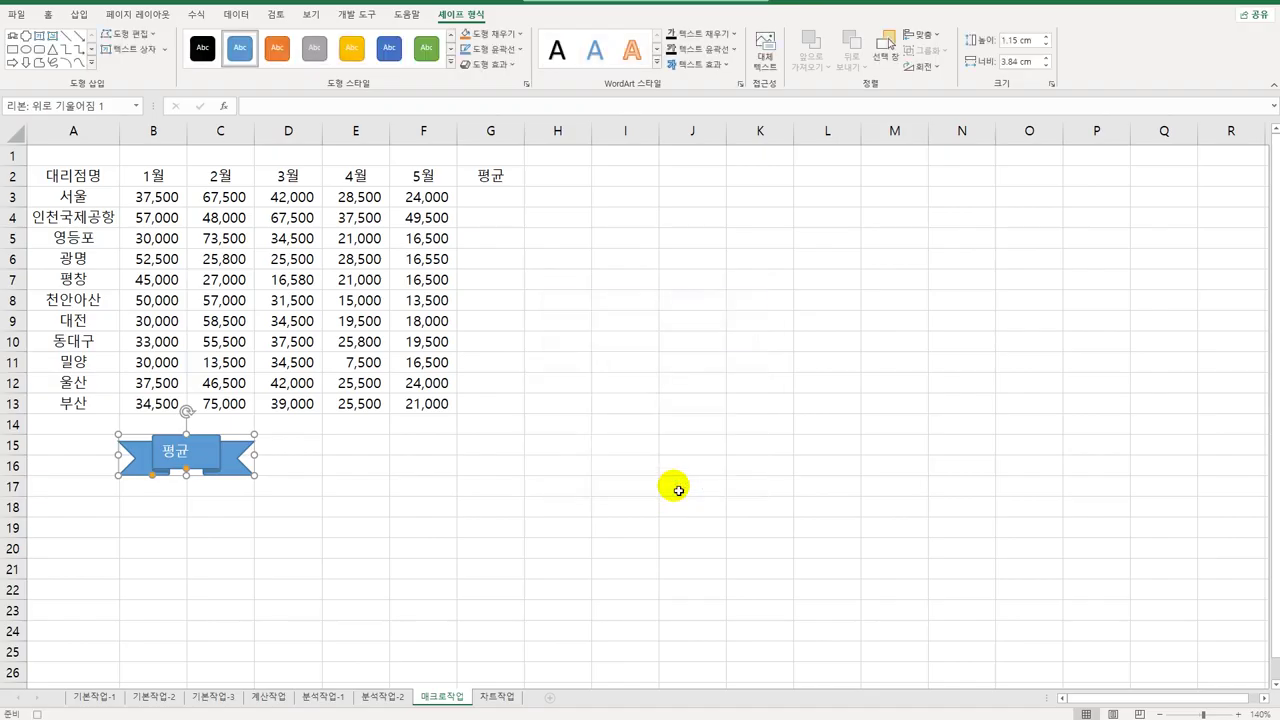
- Enter =AVERAGE(B3:F3) in G3 and fill the formula down to G13
click(503, 203)
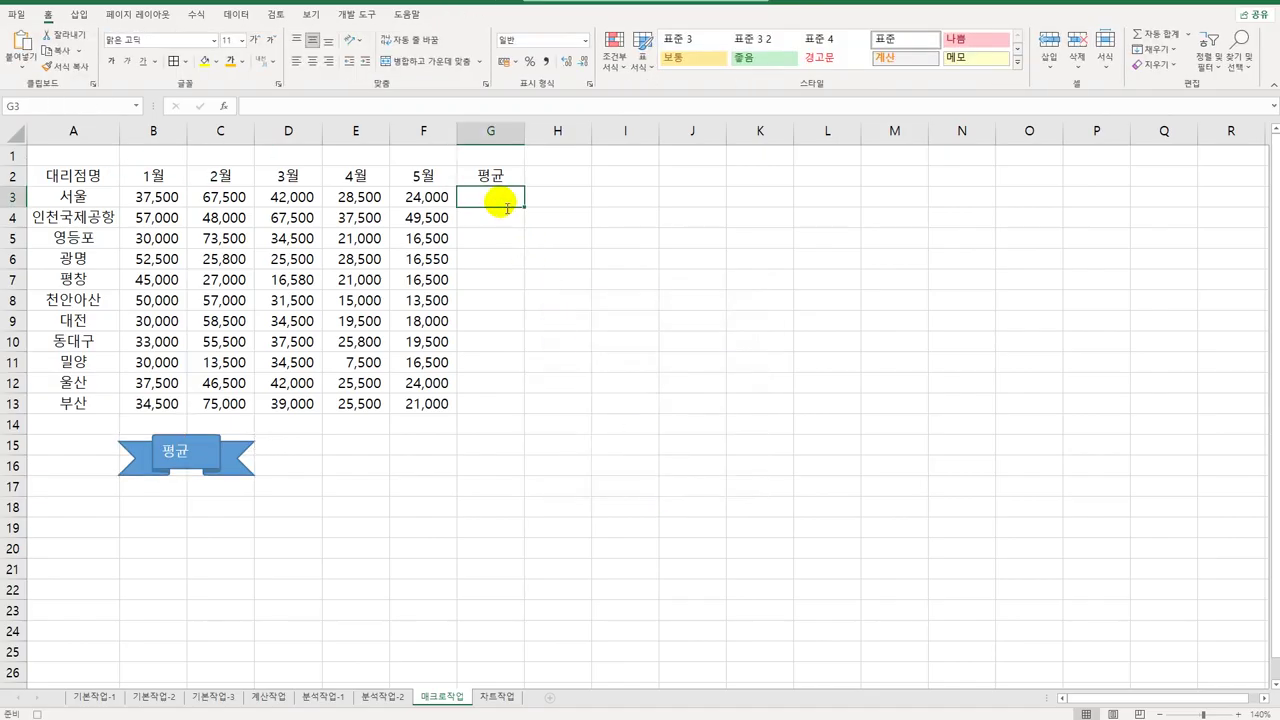
text(=av)
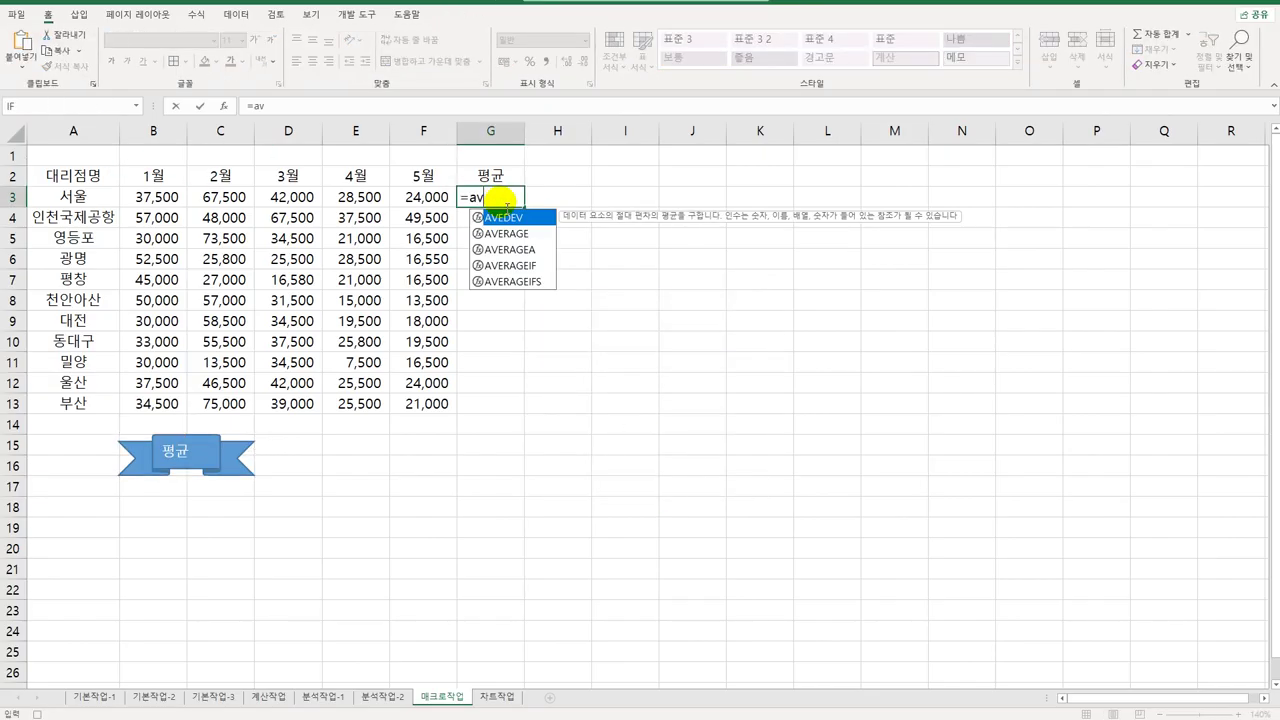
double_click(508, 234)
drag(155, 197, 410, 197)
text())
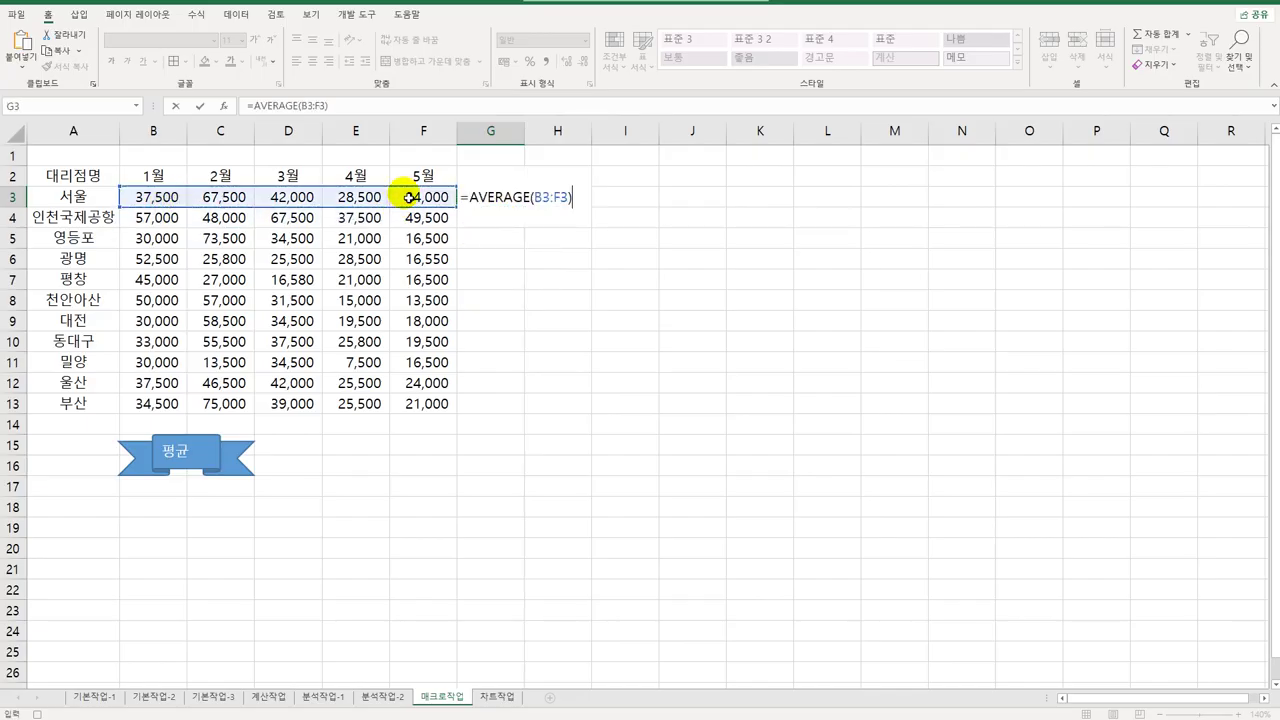
key(Return)
click(503, 203)
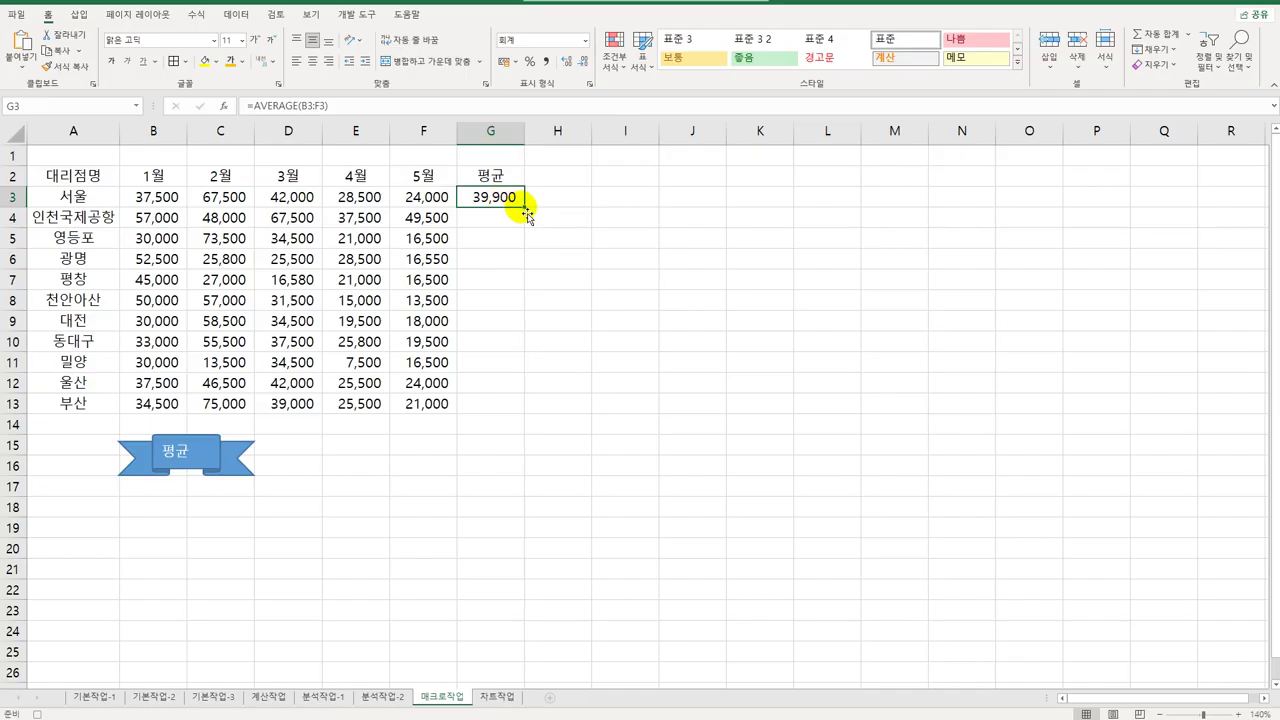
drag(523, 206, 517, 413)
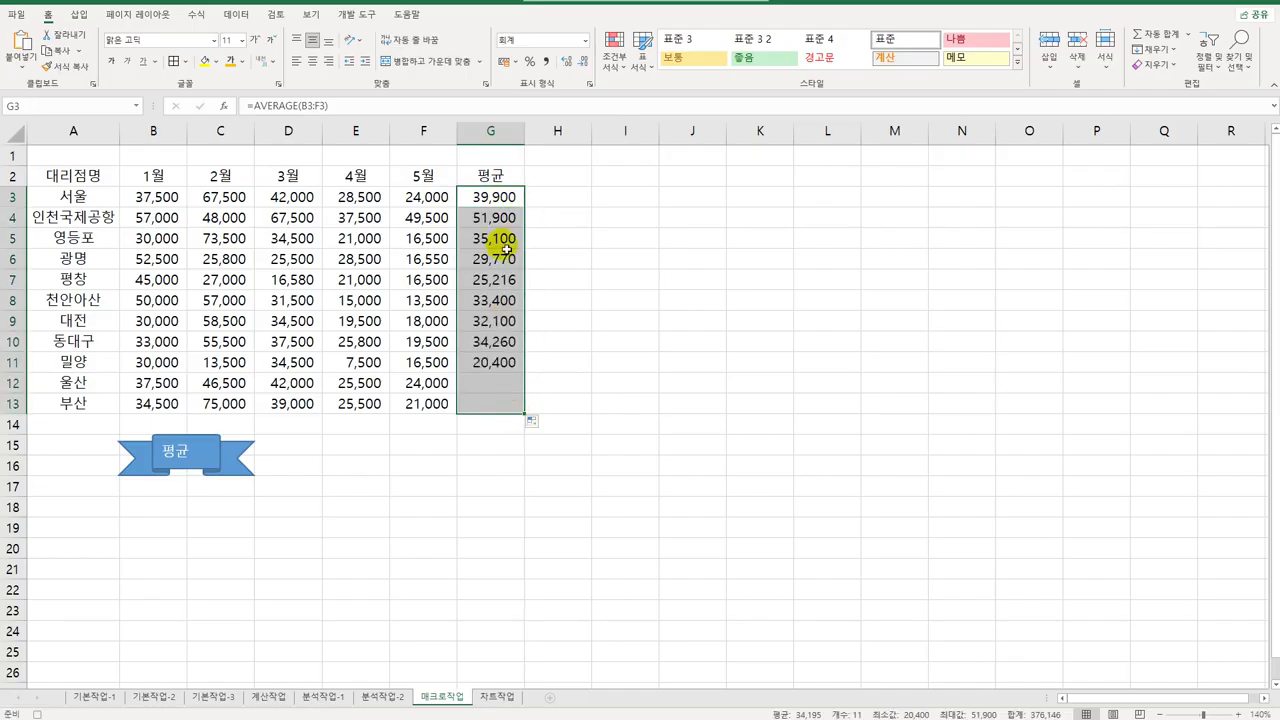
- Deselect the filled averages and stop recording the 평균 macro
click(483, 407)
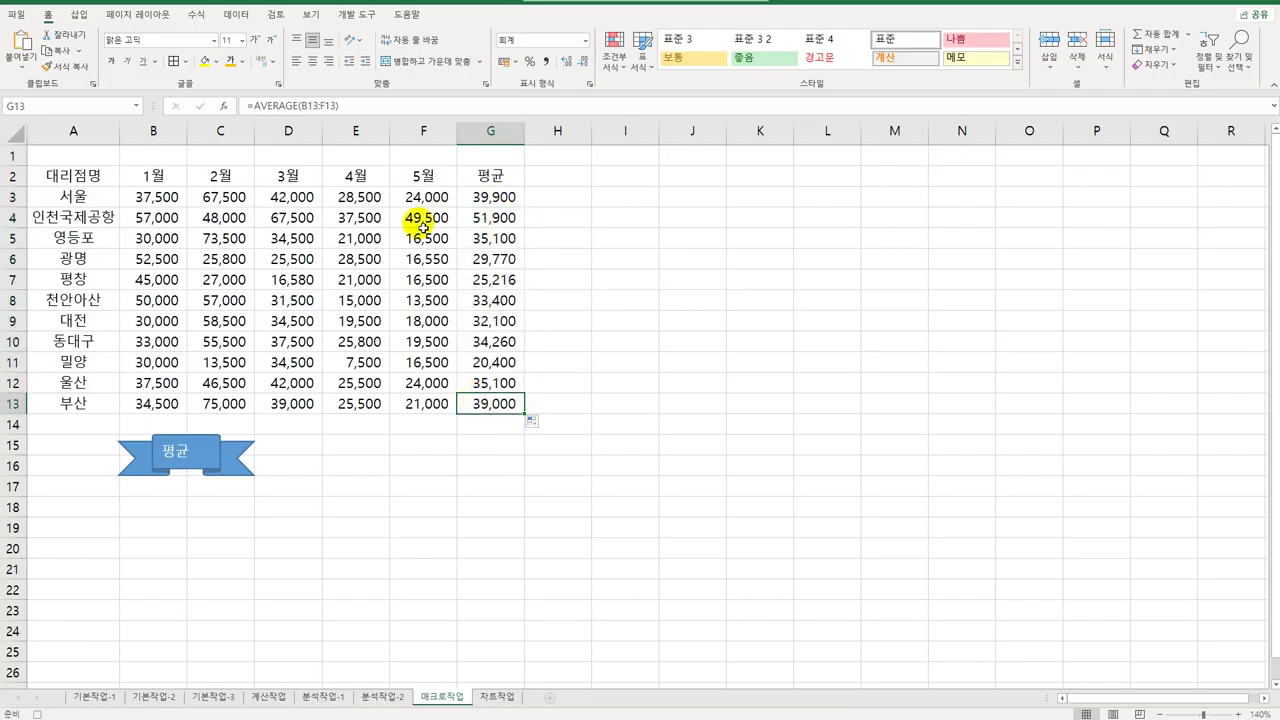
click(345, 14)
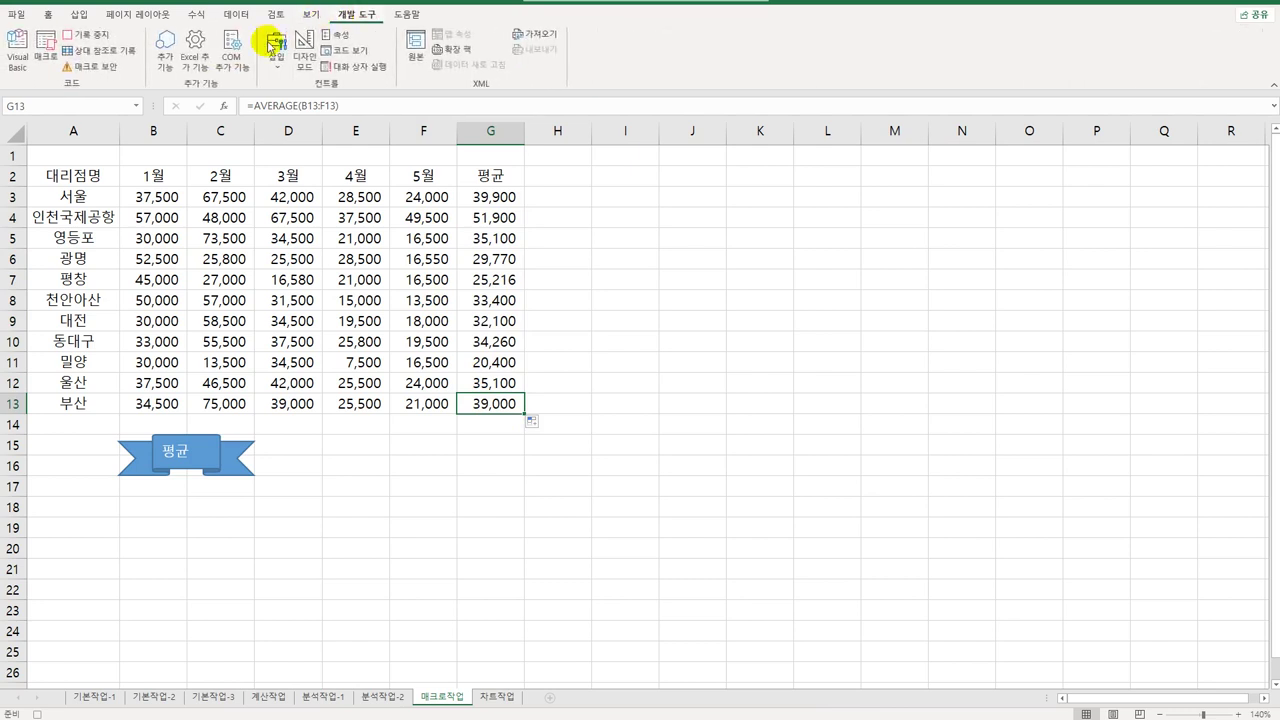
click(88, 34)
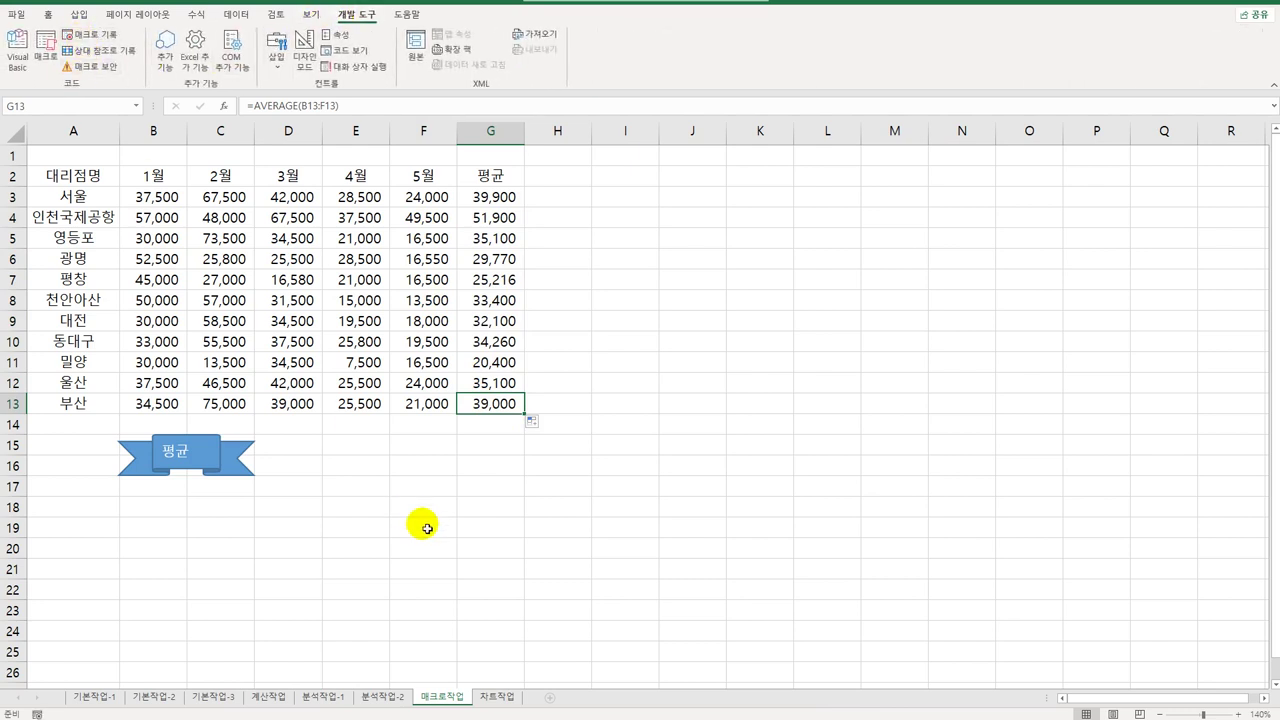
- Draw a downward-tilted ribbon shape over E15:F16, about 1.17 by 3.82 cm, and label it 테두리
click(495, 509)
click(79, 14)
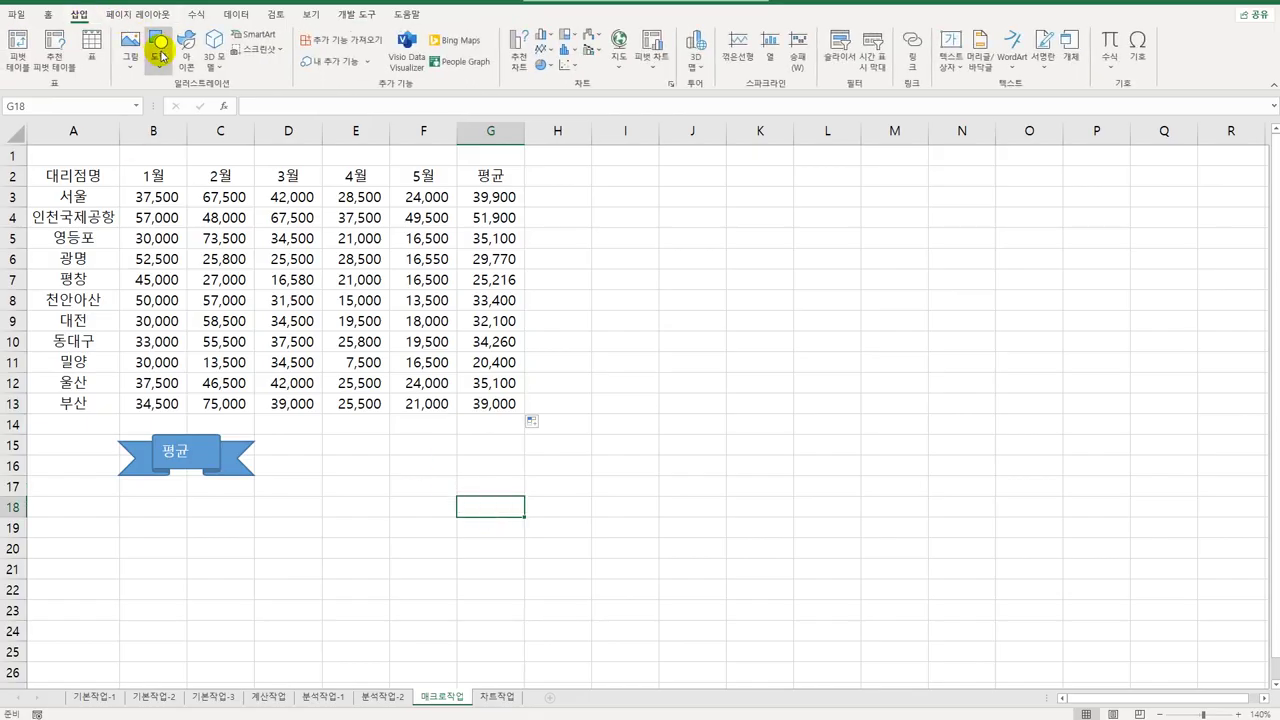
click(158, 48)
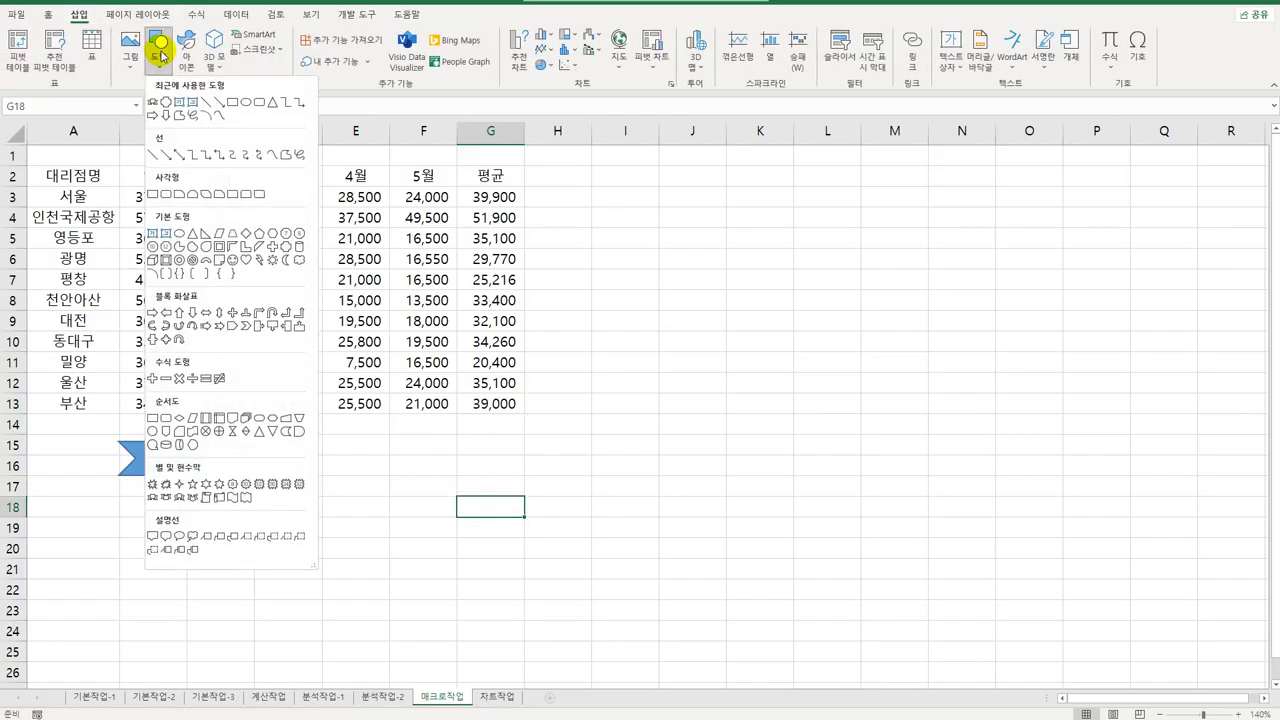
click(168, 503)
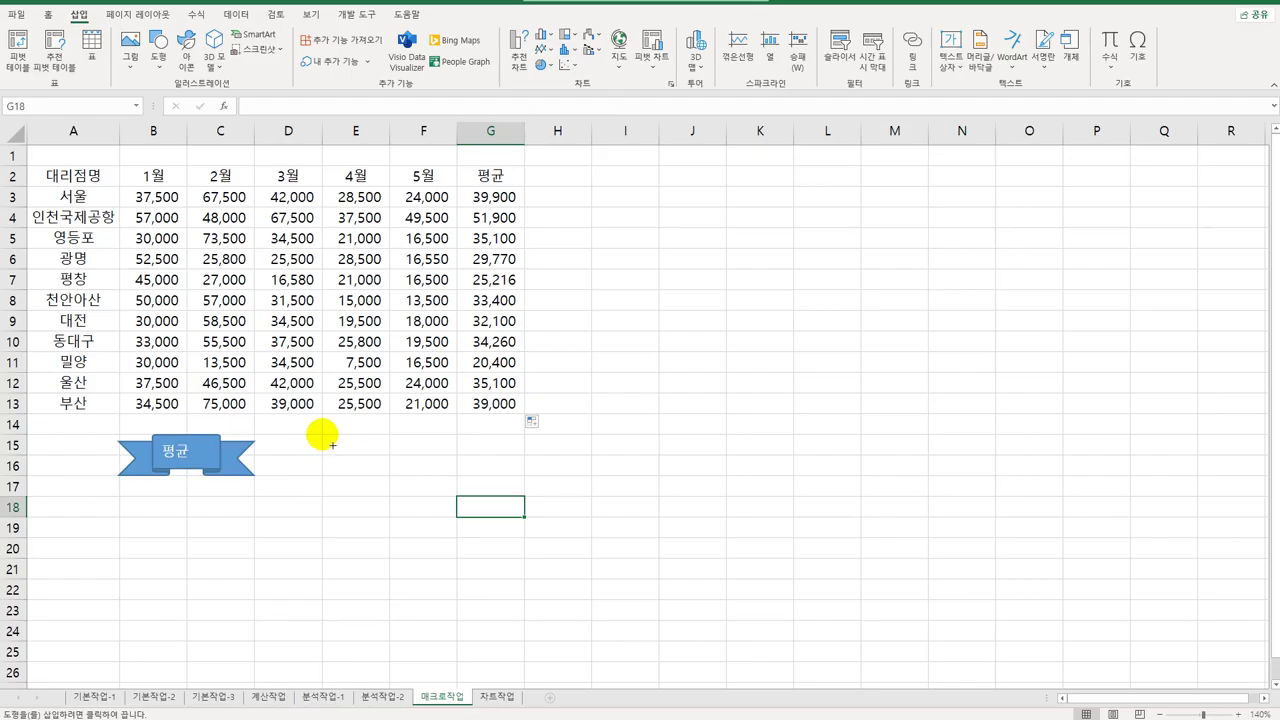
drag(322, 434, 456, 476)
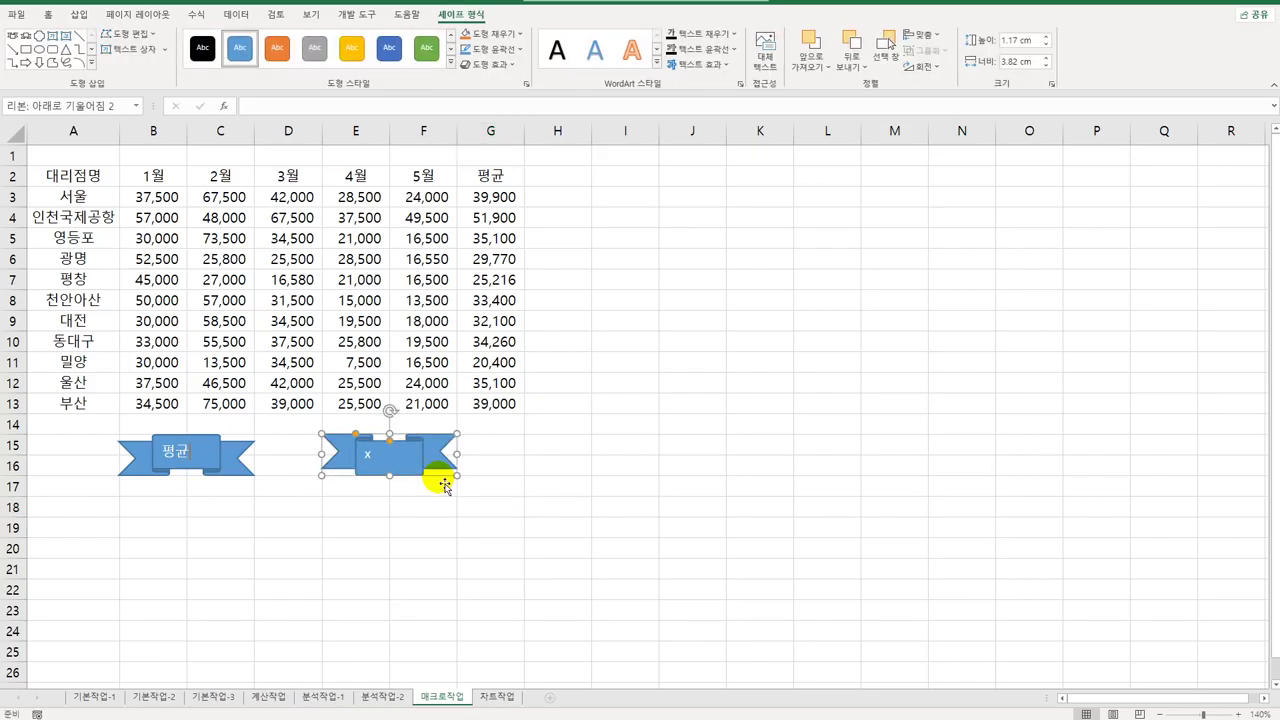
text(테두리)
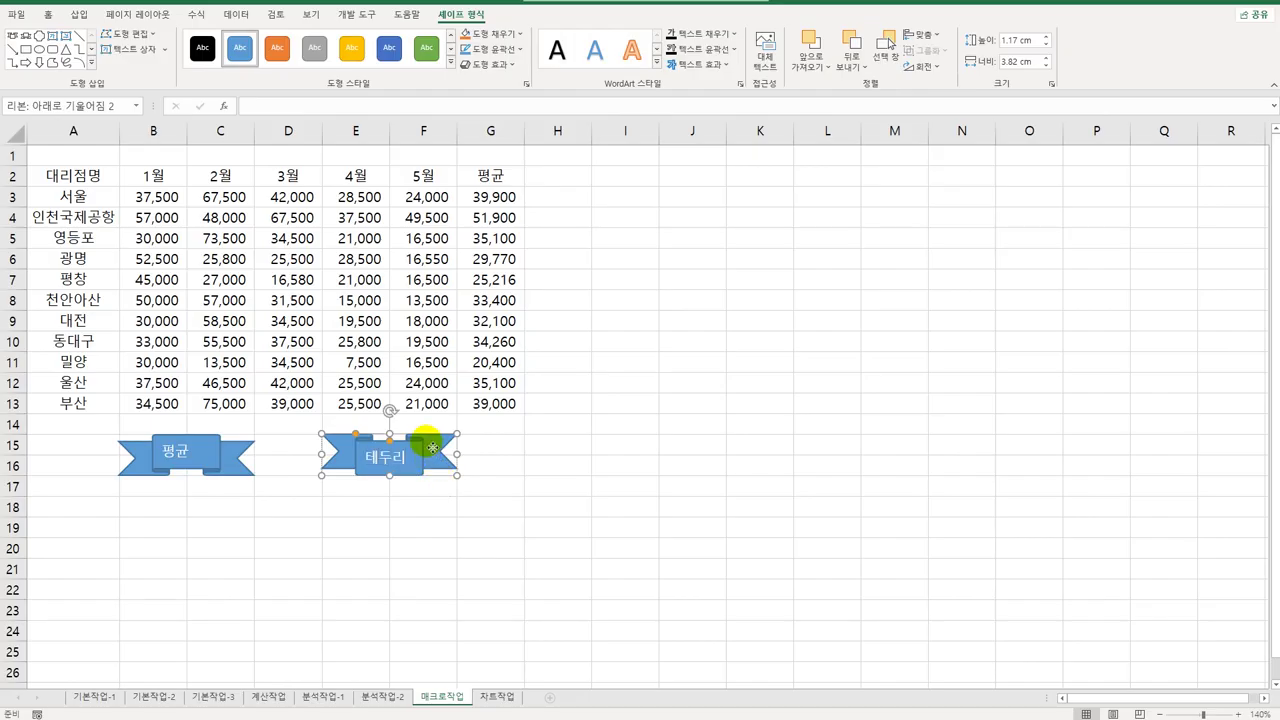
- Assign a new macro named 테두리 to the new ribbon shape and start recording it in the current workbook
right_click(429, 443)
click(525, 692)
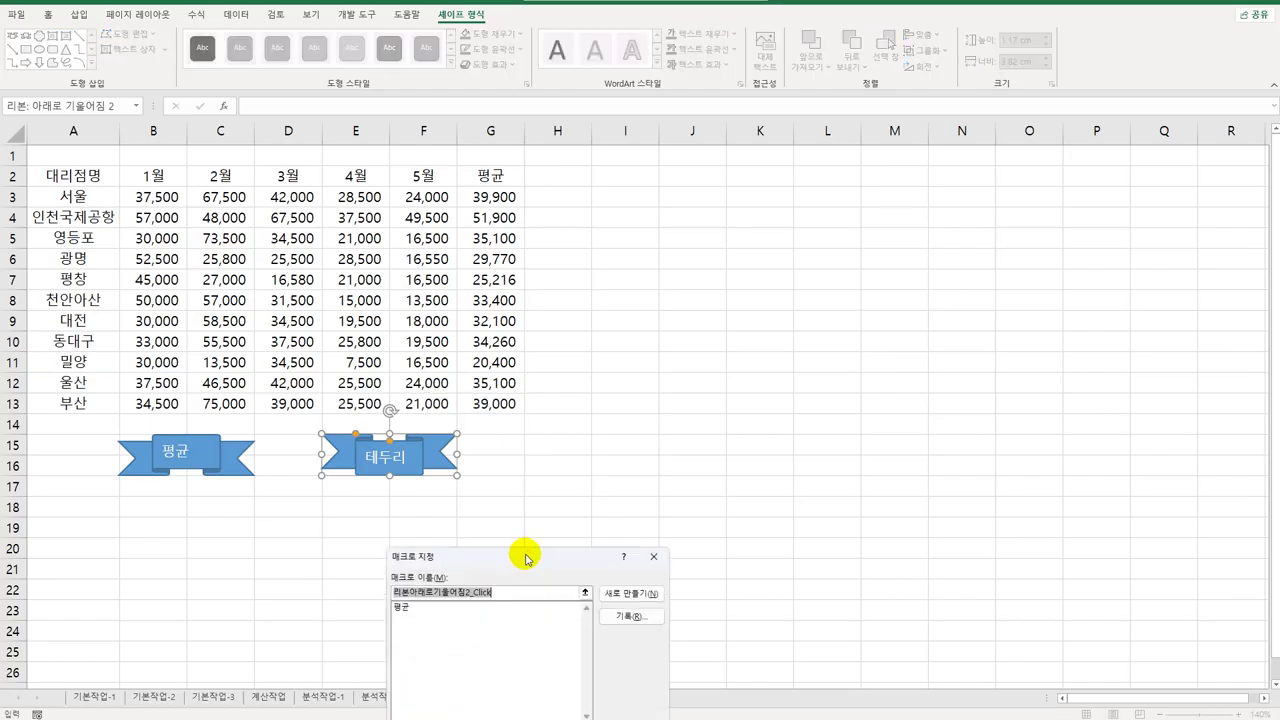
drag(523, 554, 698, 260)
text(테두리)
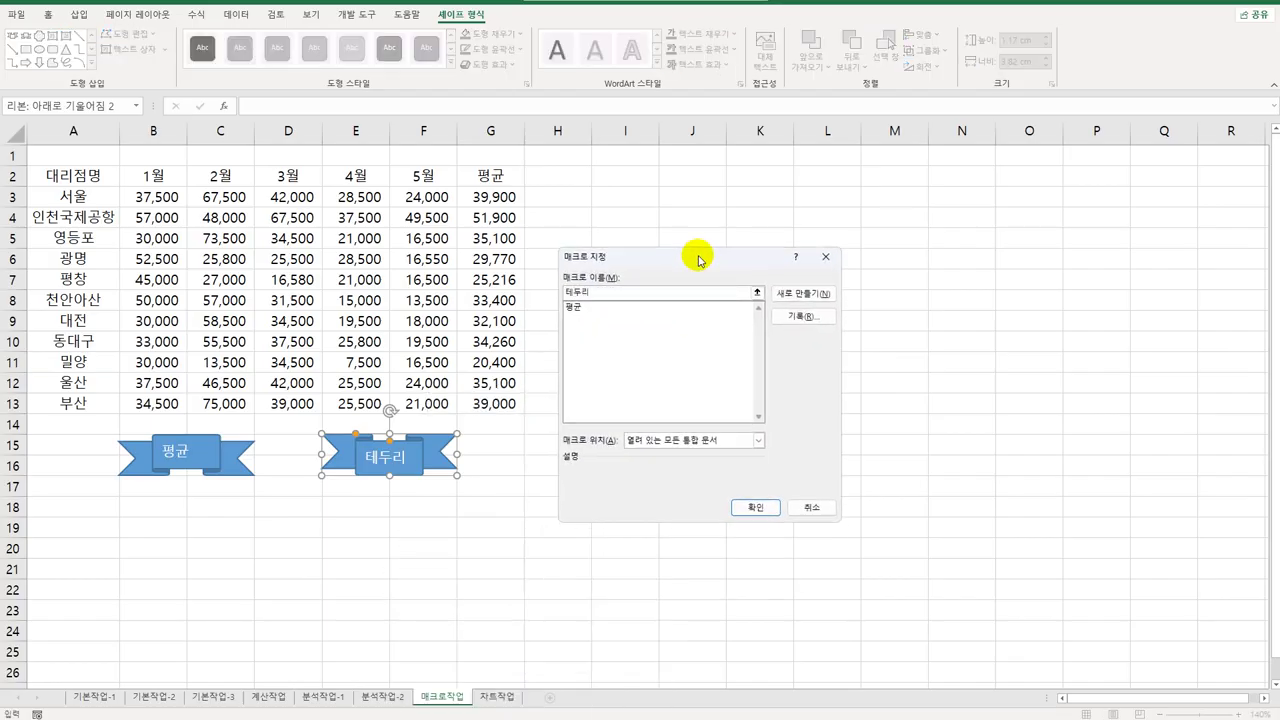
click(803, 316)
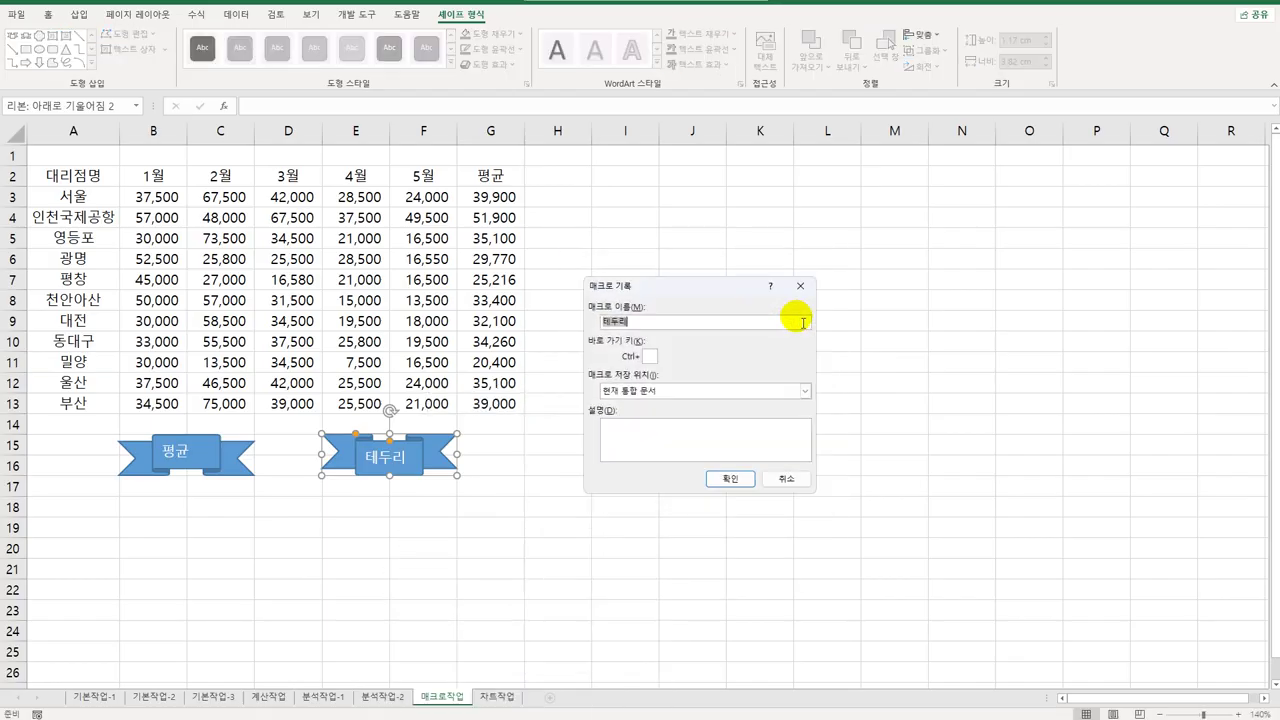
click(743, 481)
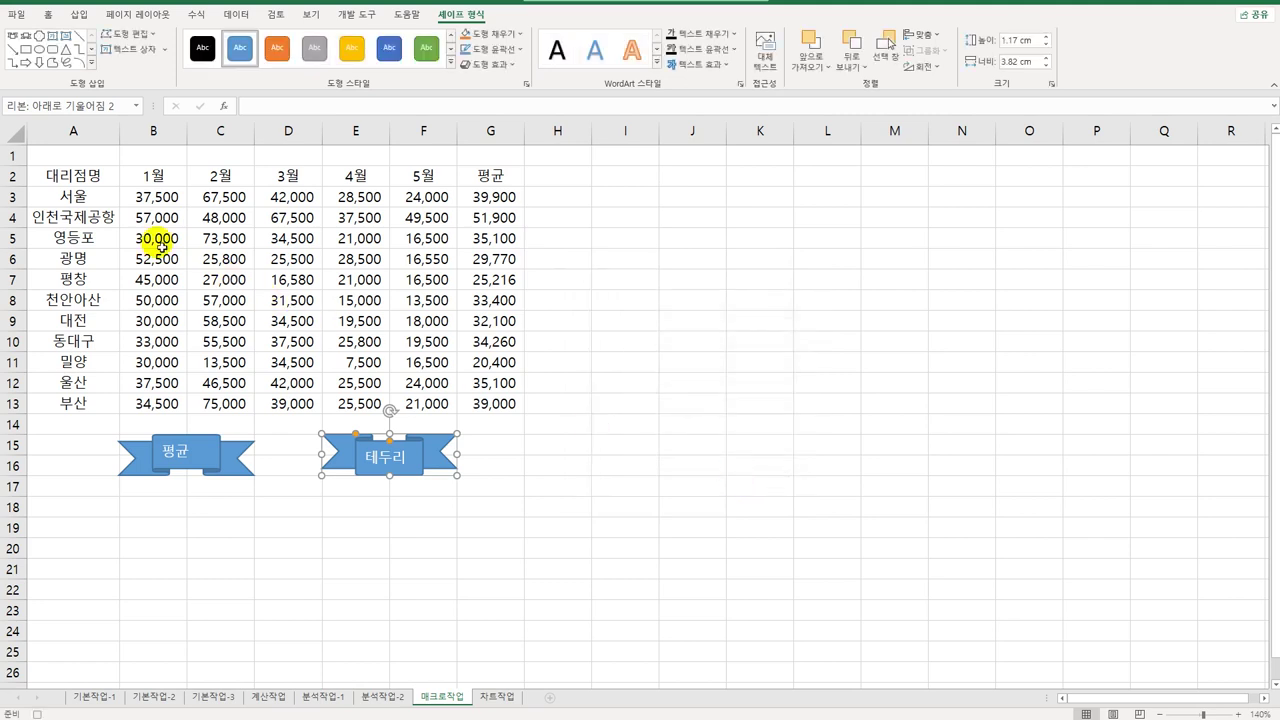
- Apply all borders (모든 테두리) to the table range A2:G13
drag(90, 176, 497, 403)
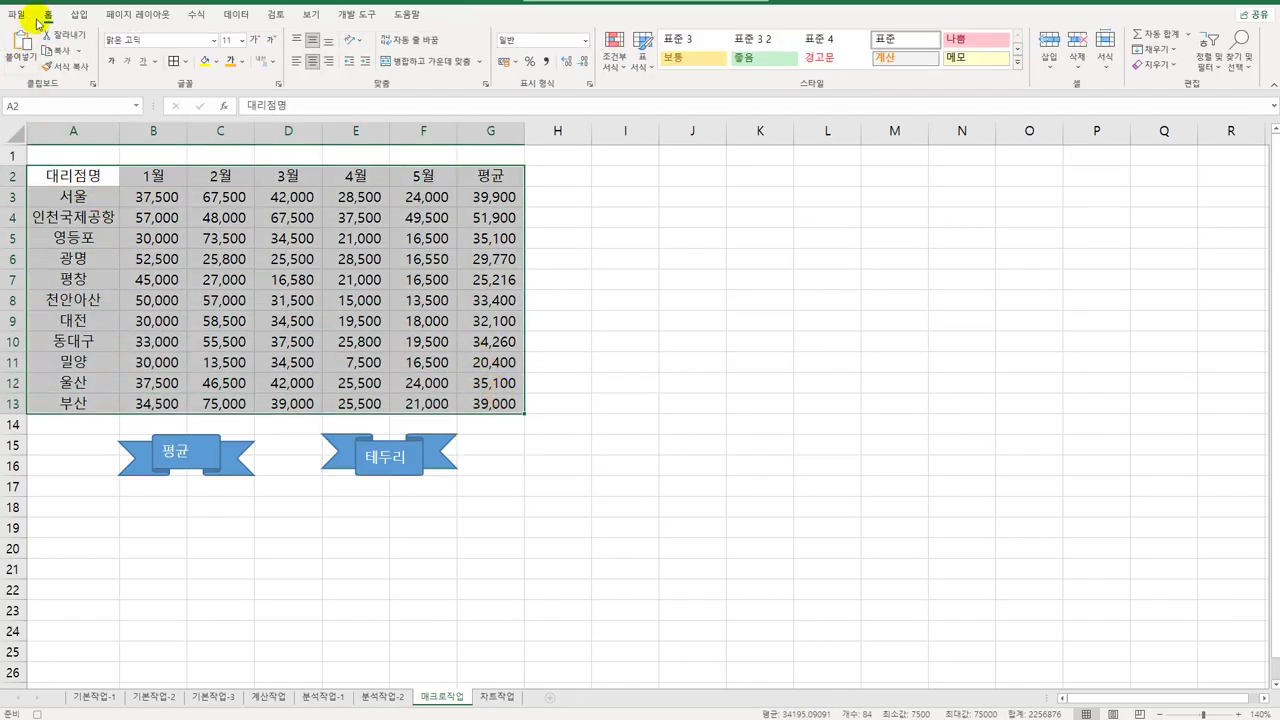
click(185, 61)
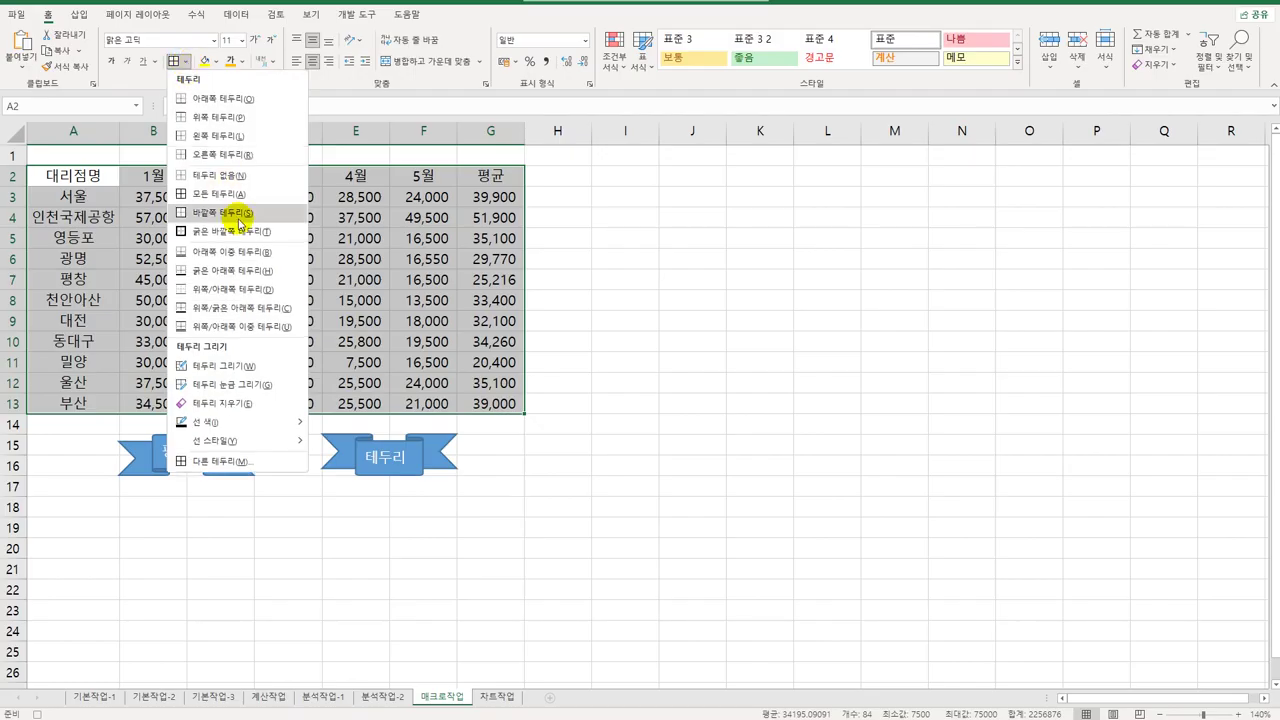
click(242, 201)
- Deselect the bordered table and stop recording the 테두리 macro
click(497, 403)
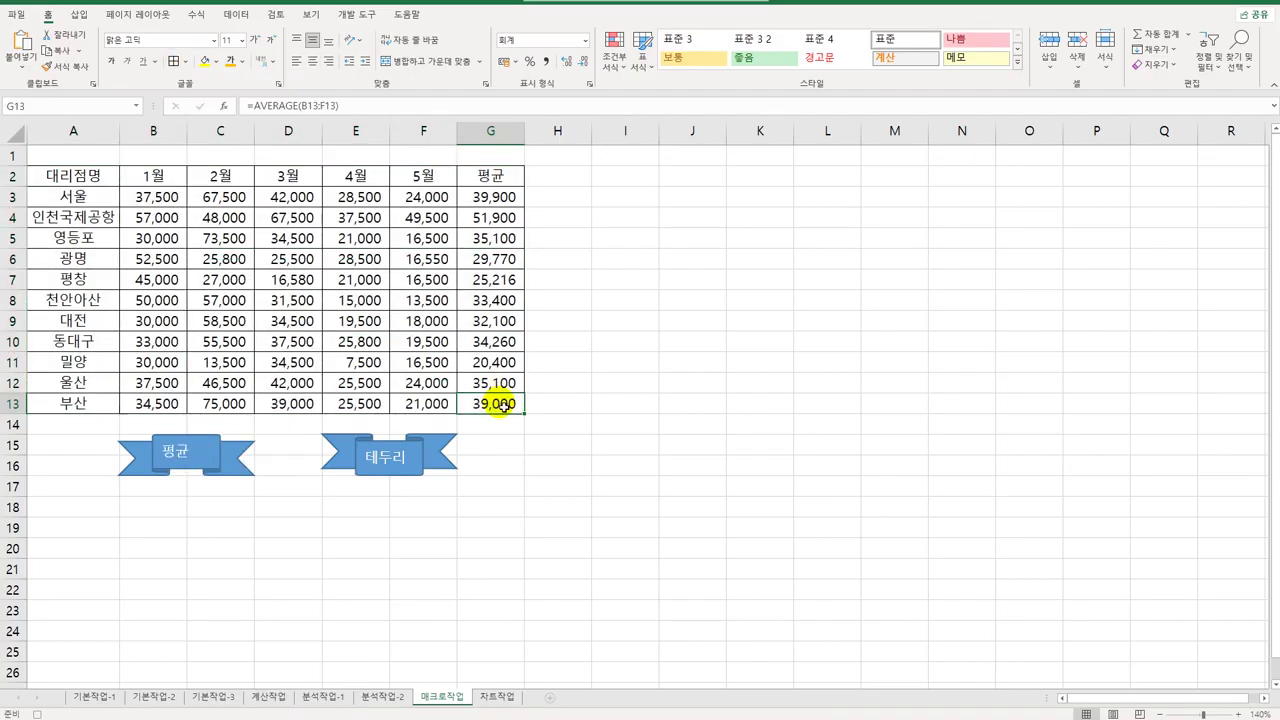
click(357, 14)
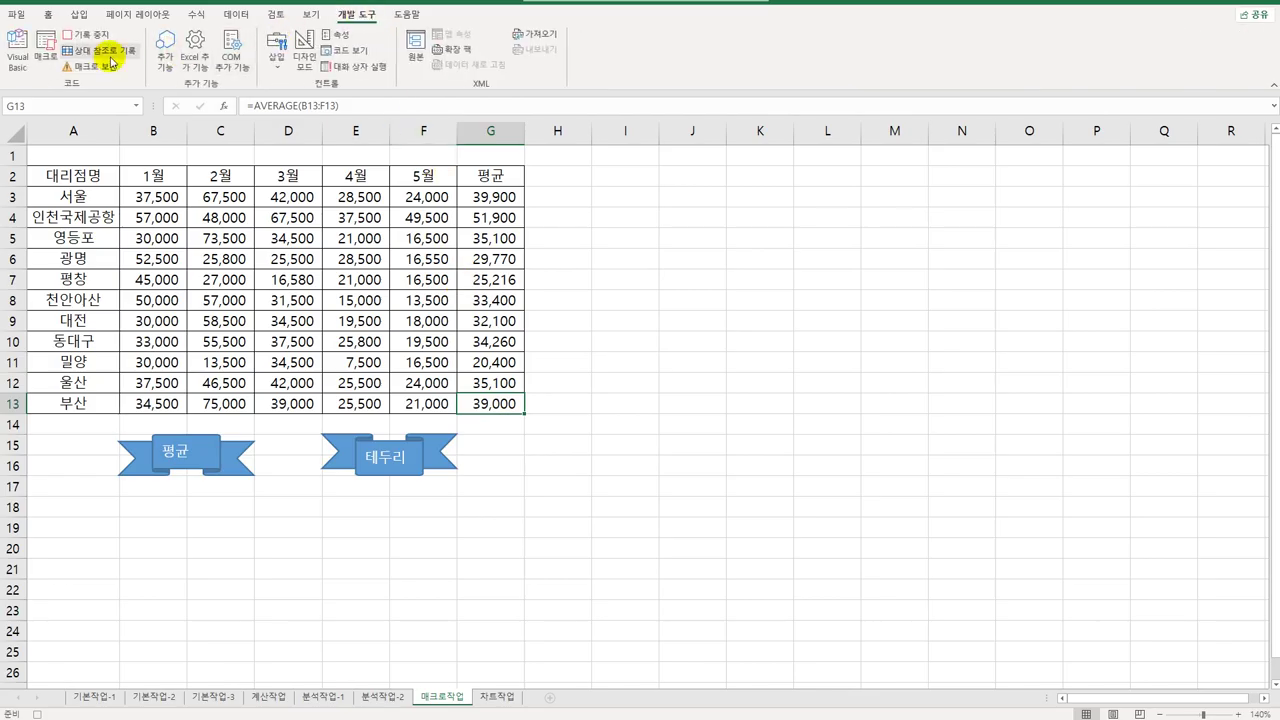
click(92, 36)
click(695, 445)
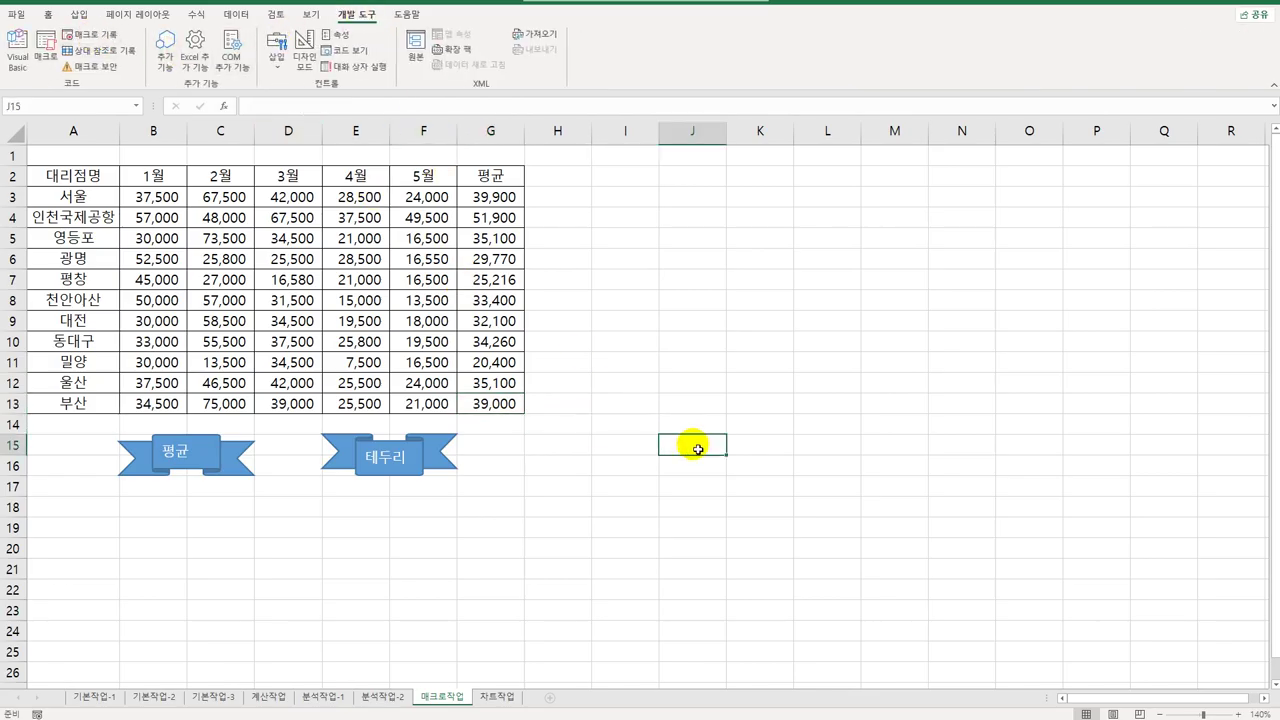
- Clear the averages in G3:G13 and remove all borders from A2:G13
drag(497, 197, 492, 407)
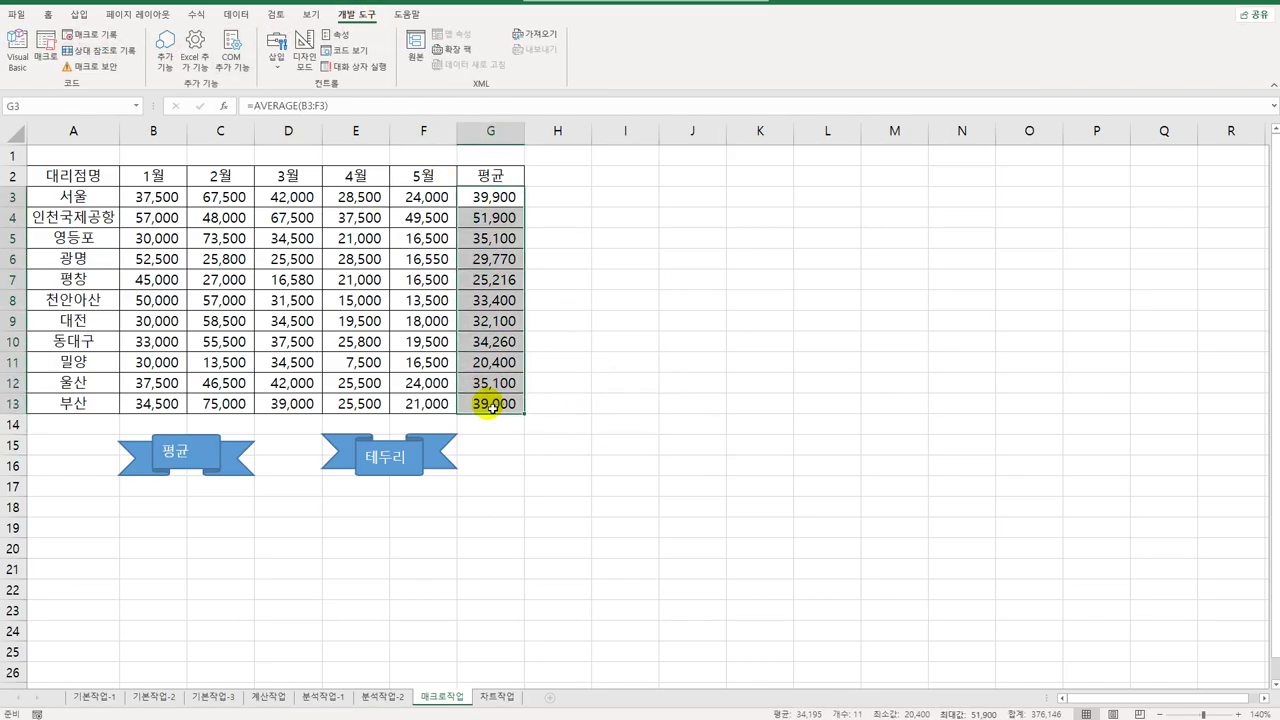
key(Delete)
drag(73, 175, 484, 408)
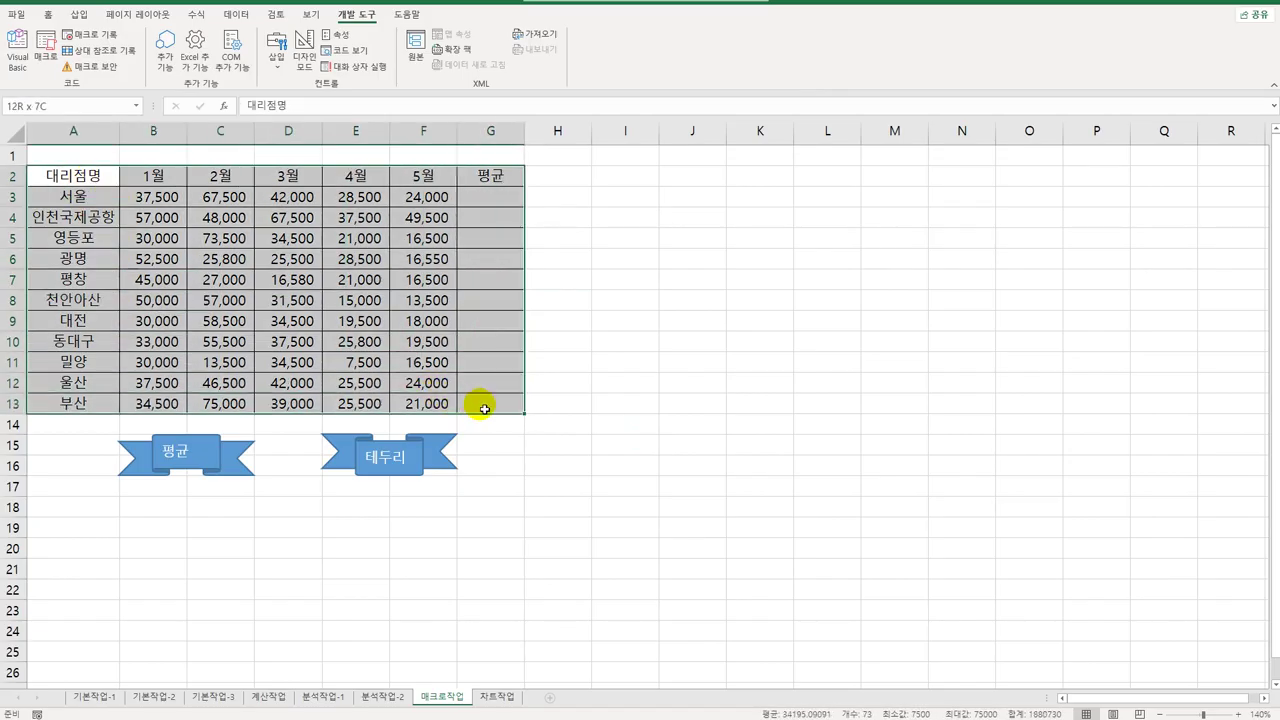
click(48, 14)
click(186, 62)
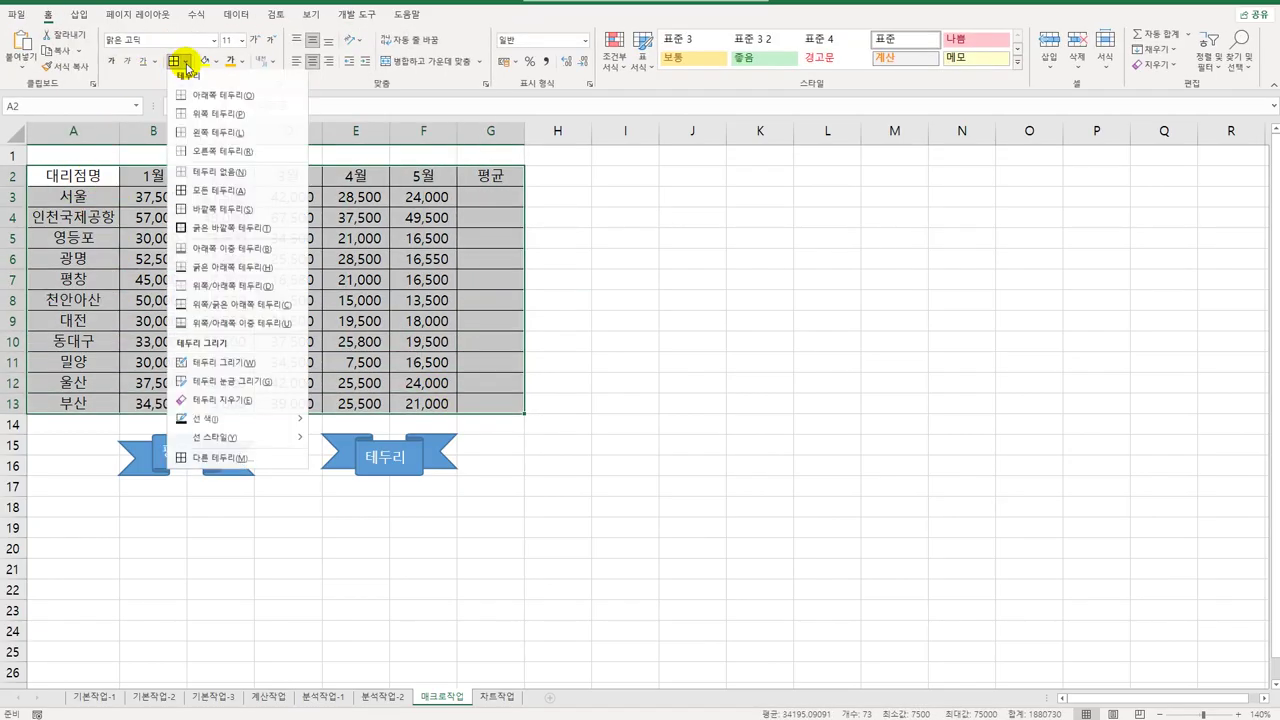
click(215, 190)
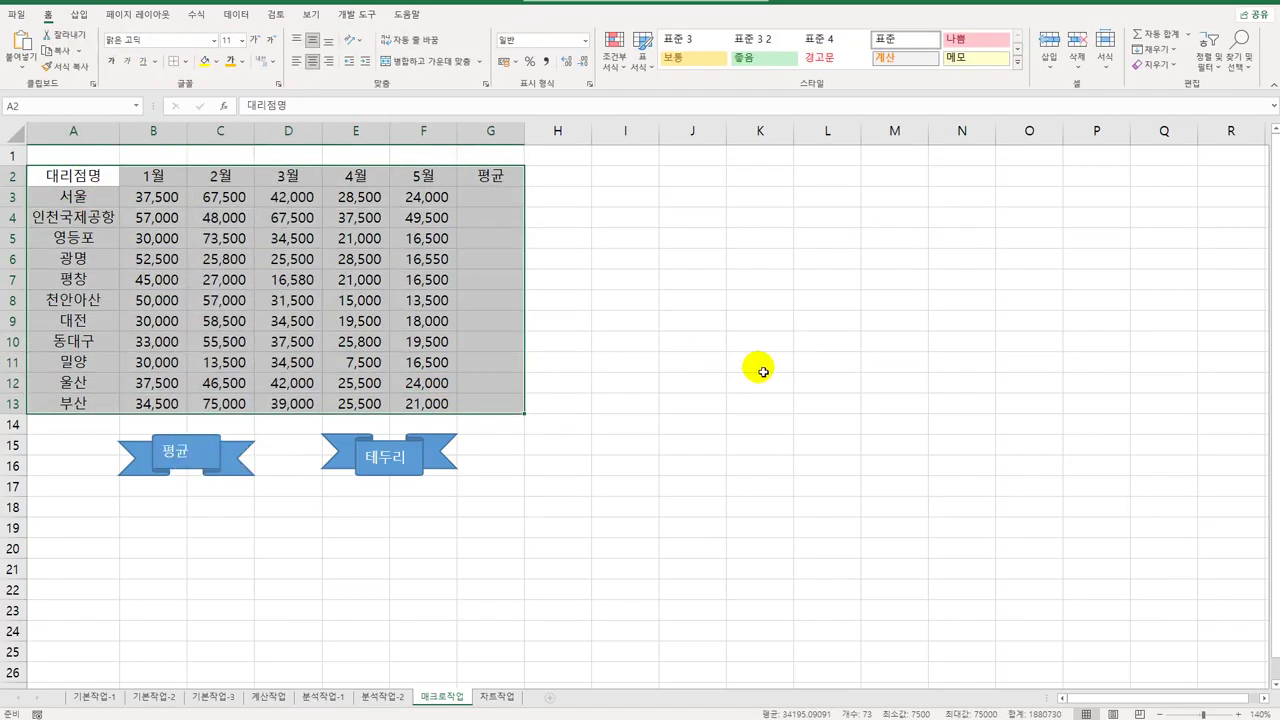
- Run the 평균 and 테두리 macros from their ribbon shapes, leaving the table deselected
click(200, 466)
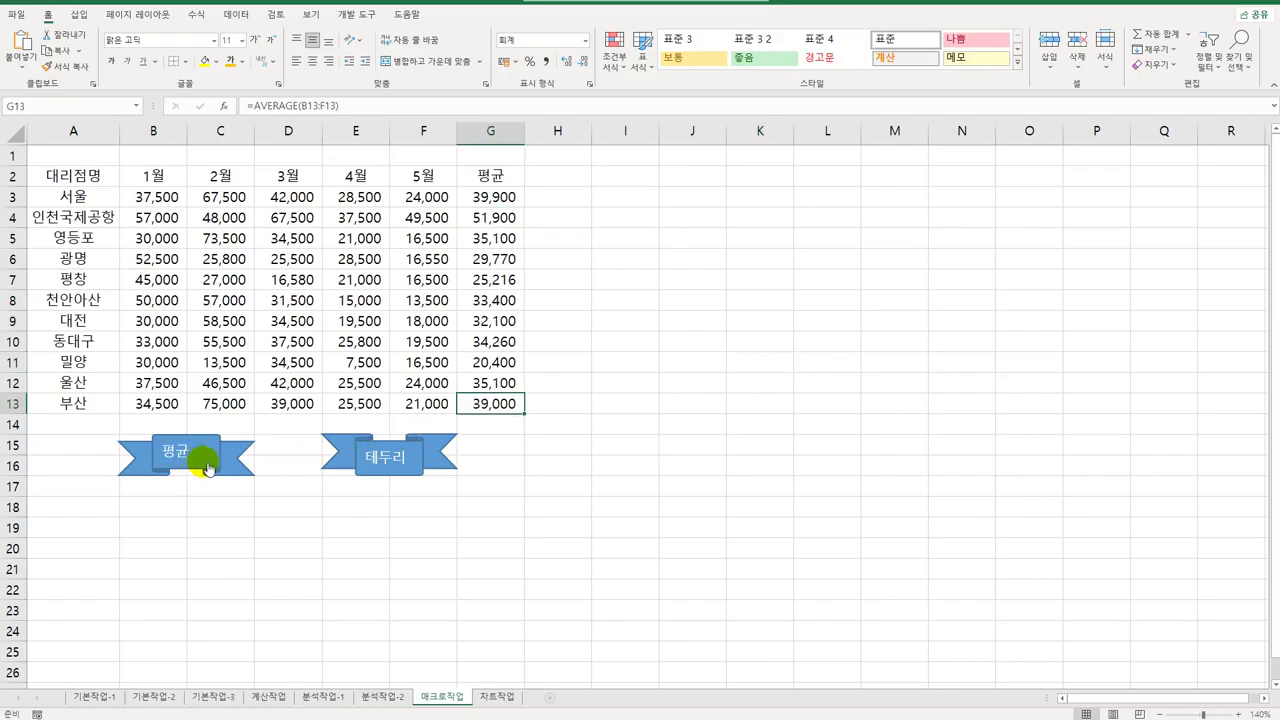
click(380, 467)
click(605, 468)
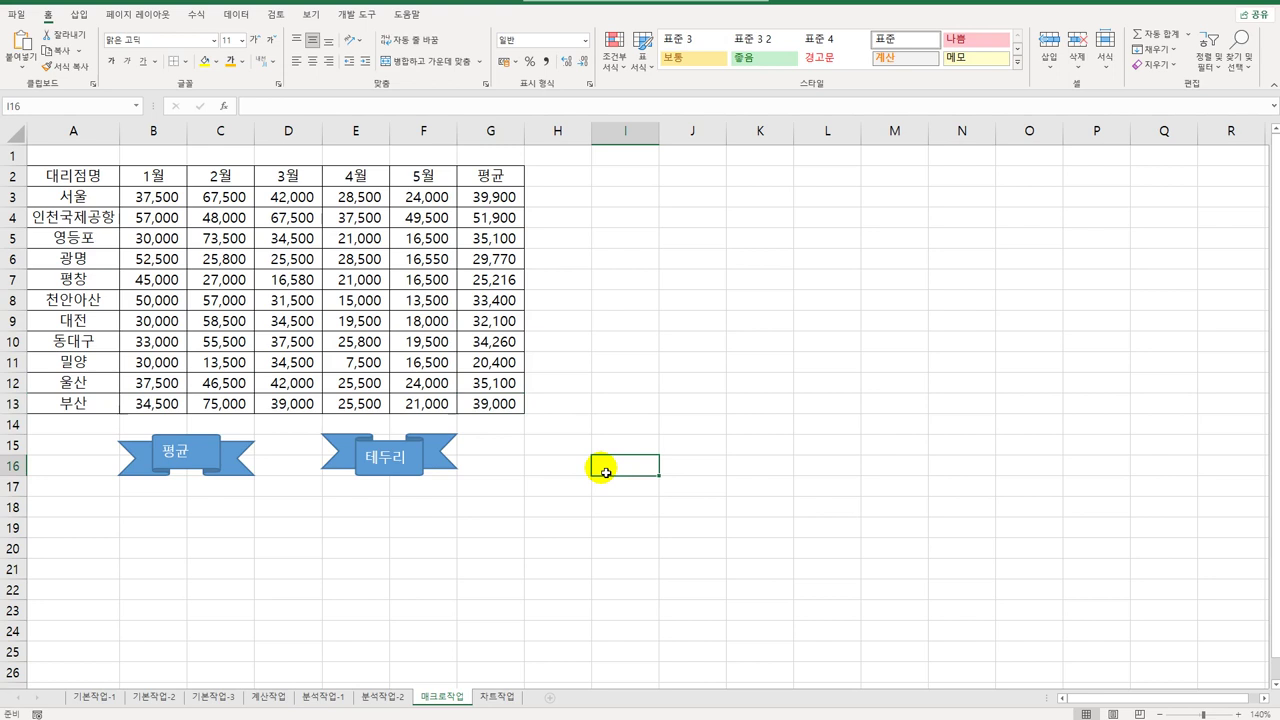
- On the 차트작업 sheet, add a chart title to the column chart
click(496, 696)
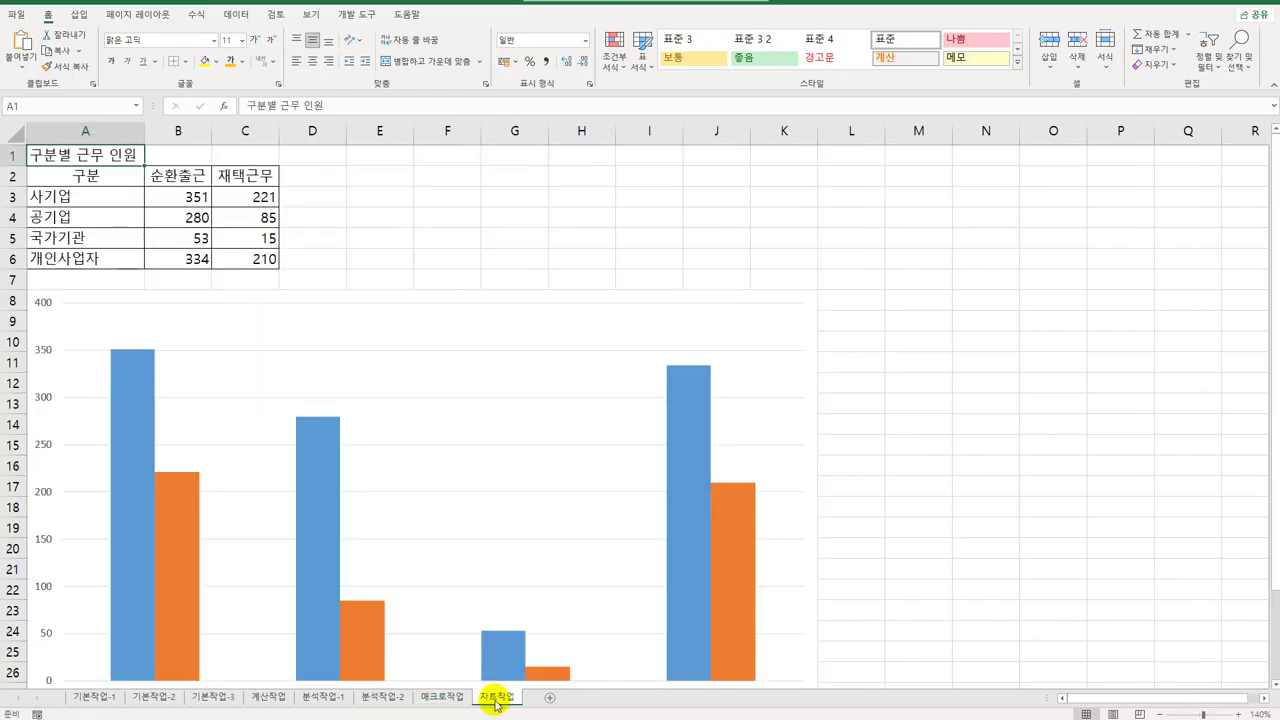
scroll(535, 568, down, 3)
scroll(535, 568, up, 3)
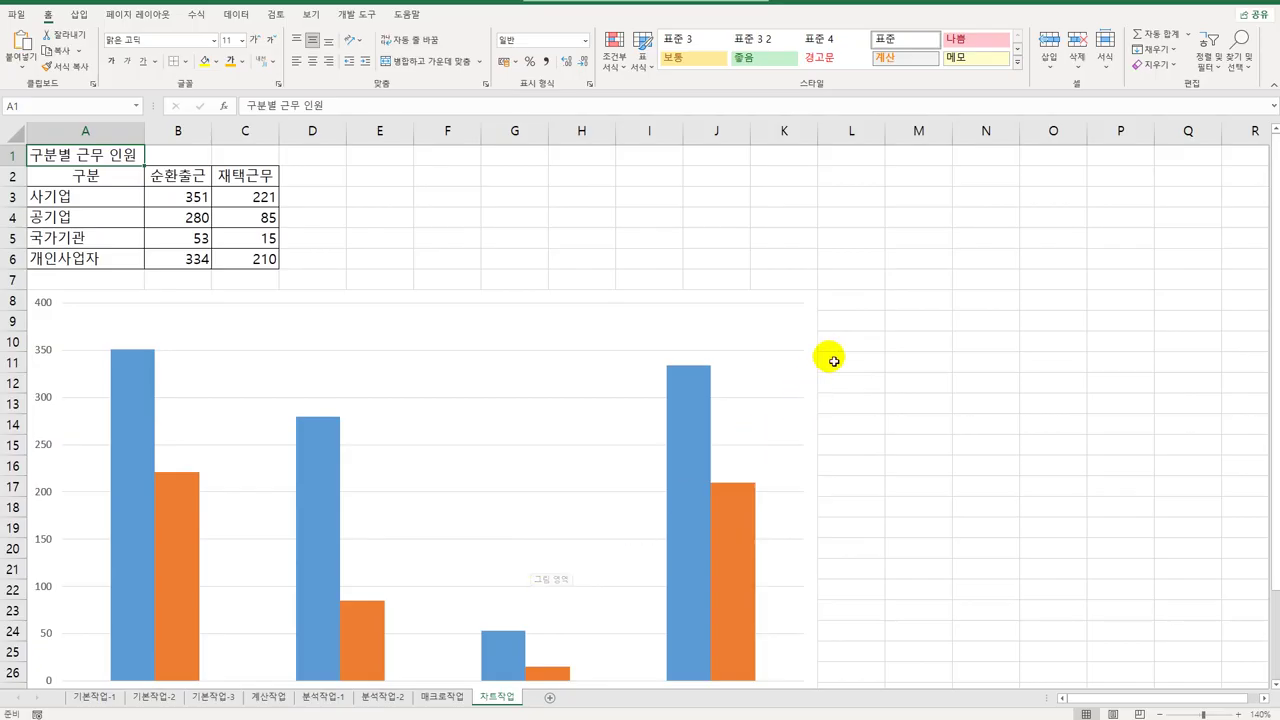
click(812, 322)
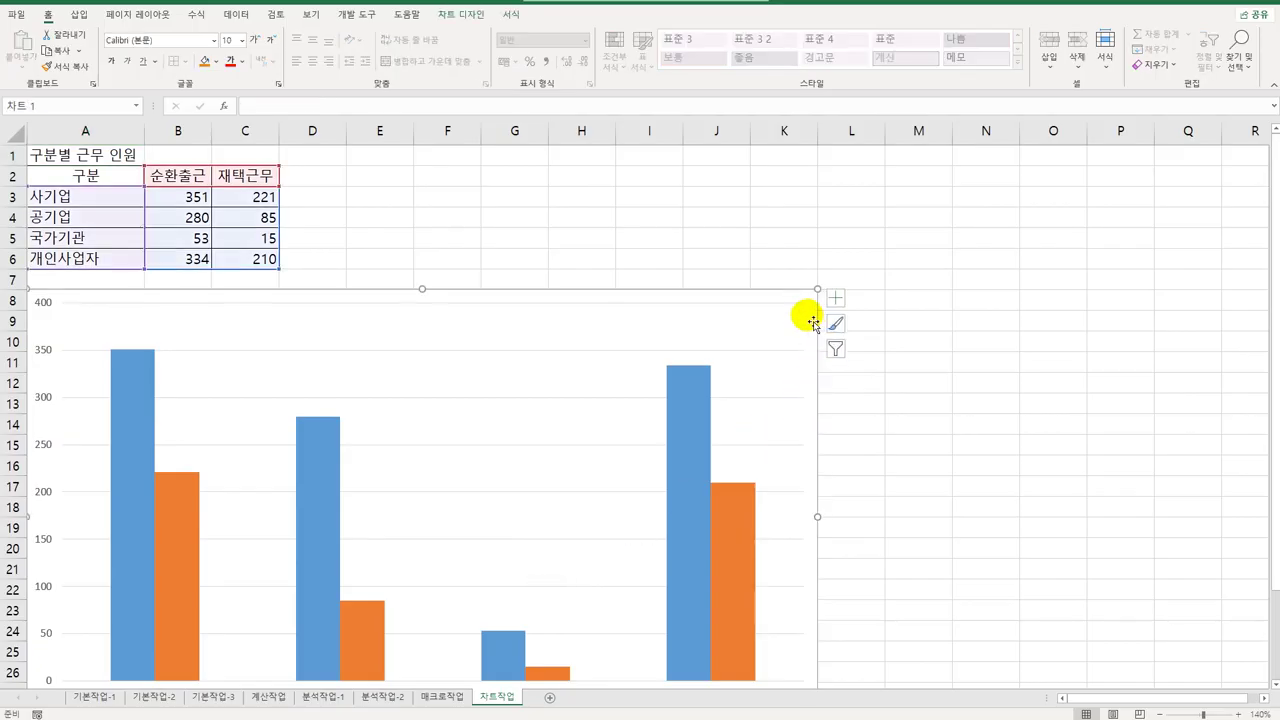
click(835, 298)
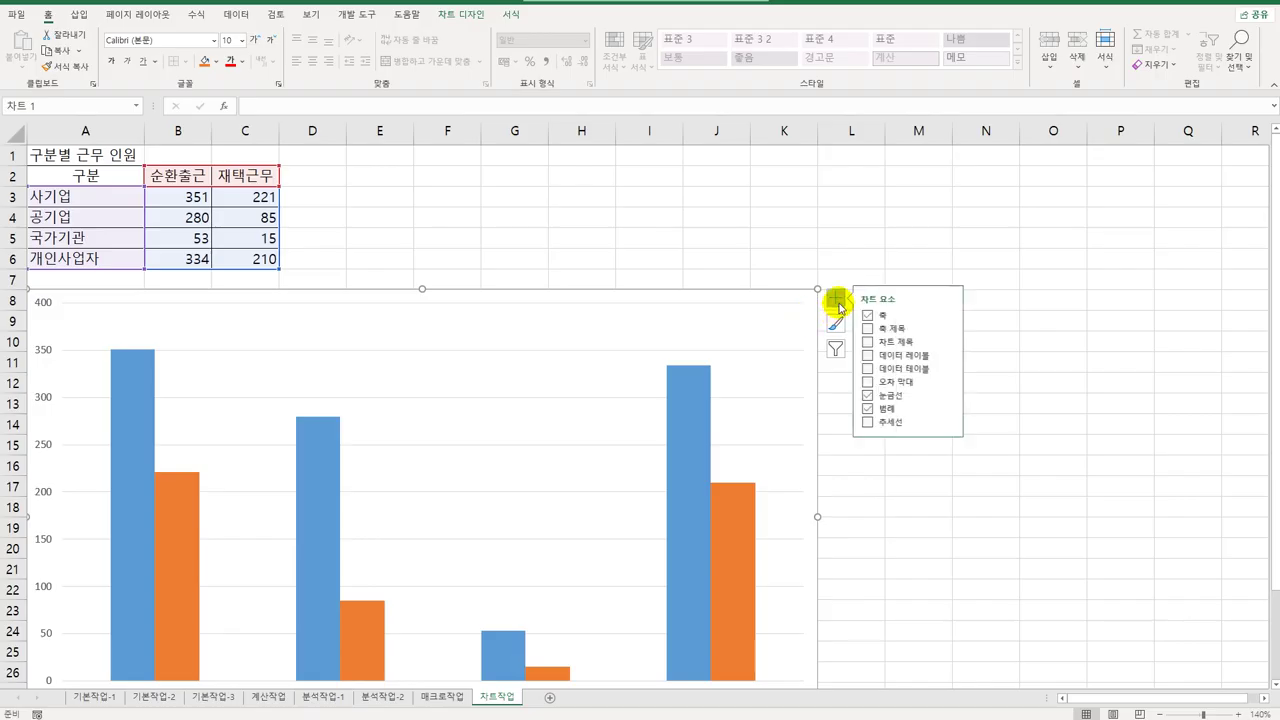
click(900, 343)
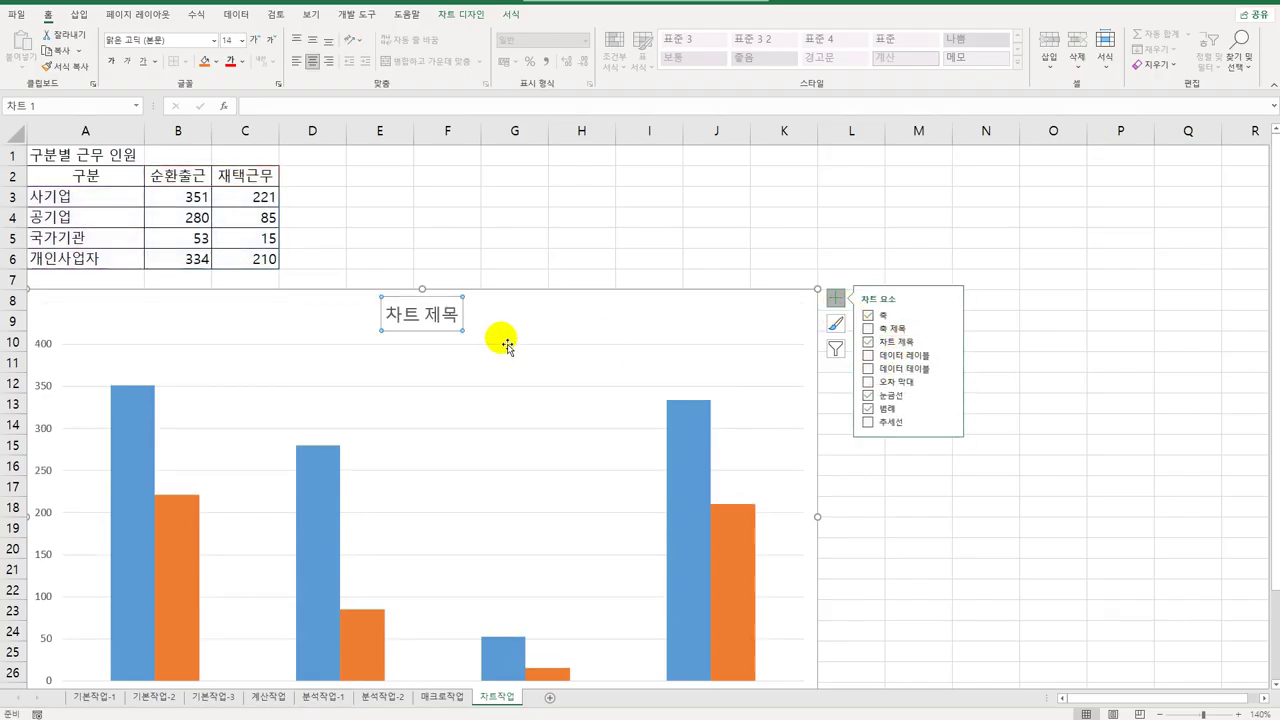
- Link the chart title to cell A1 of the 차트작업 sheet
click(310, 108)
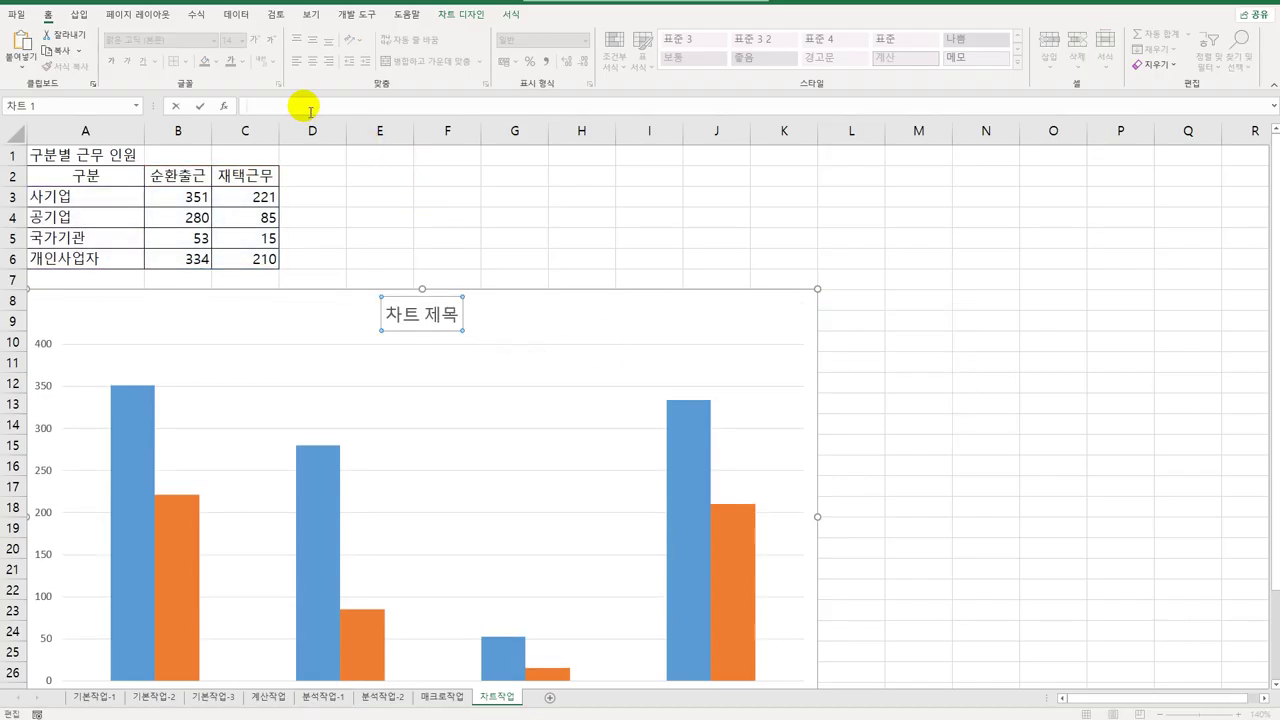
text(=)
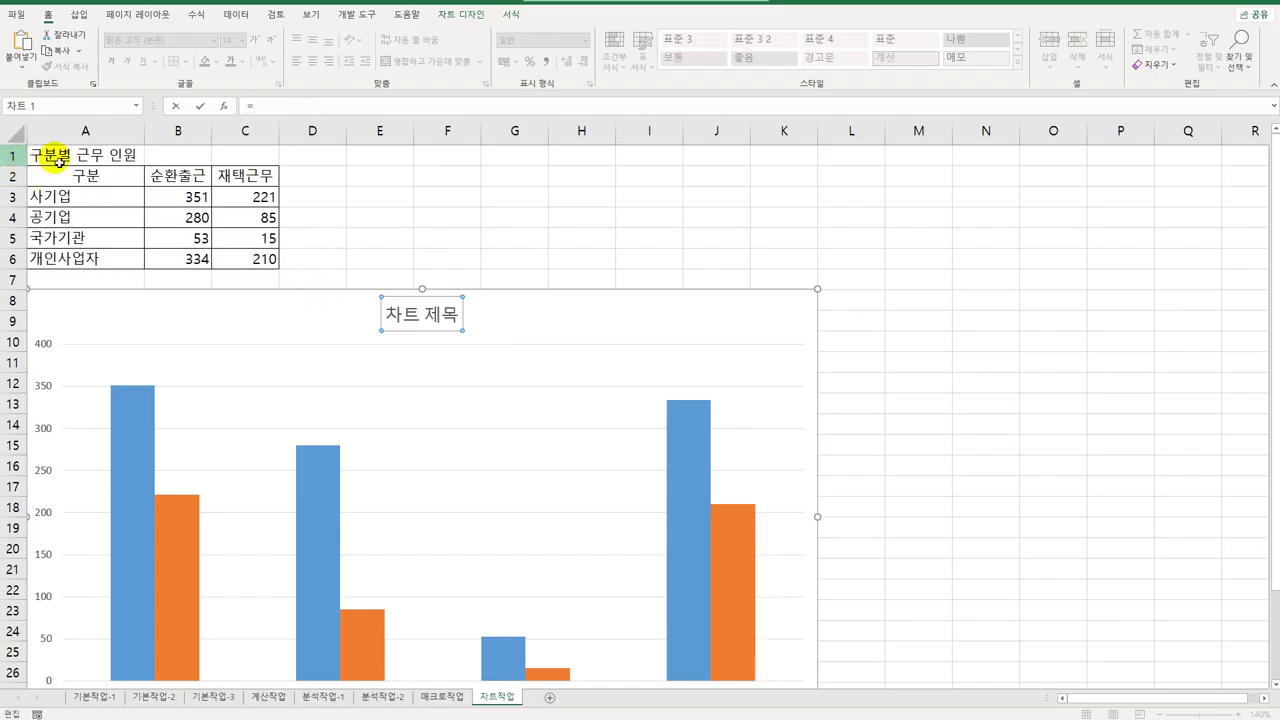
click(86, 157)
key(Return)
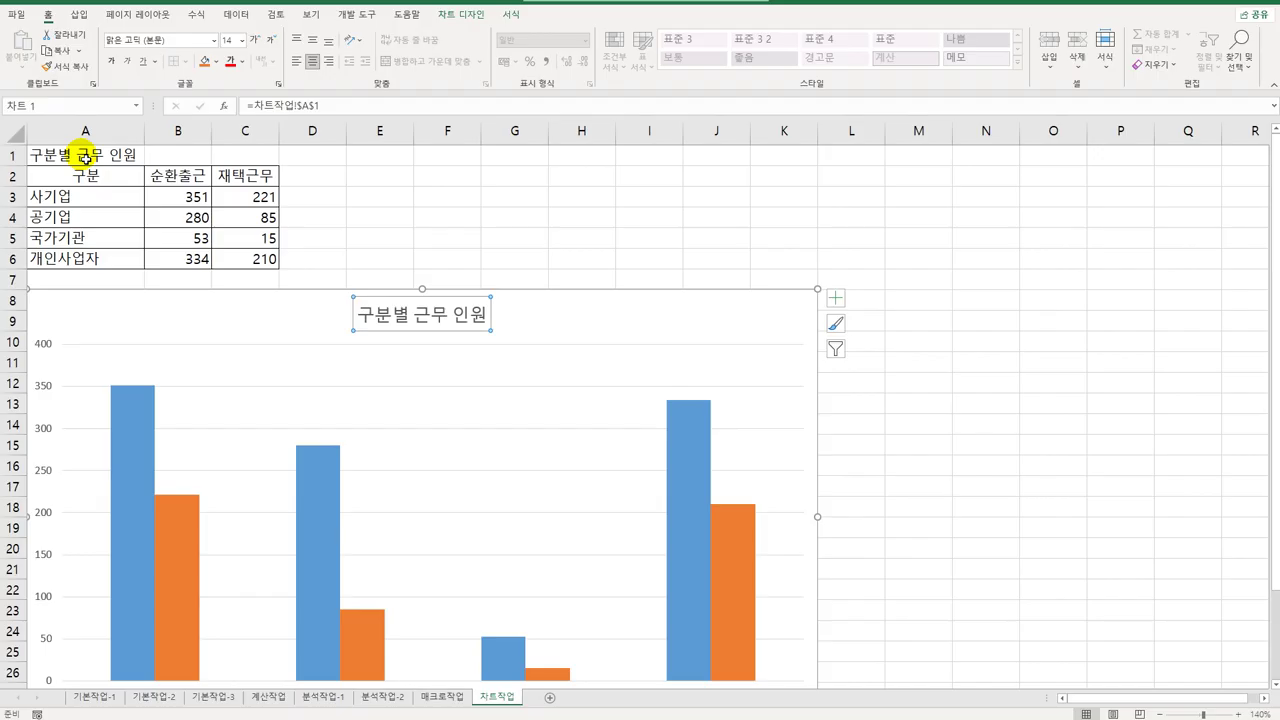
- Delete the legend below the column chart
scroll(250, 380, down, 3)
click(443, 533)
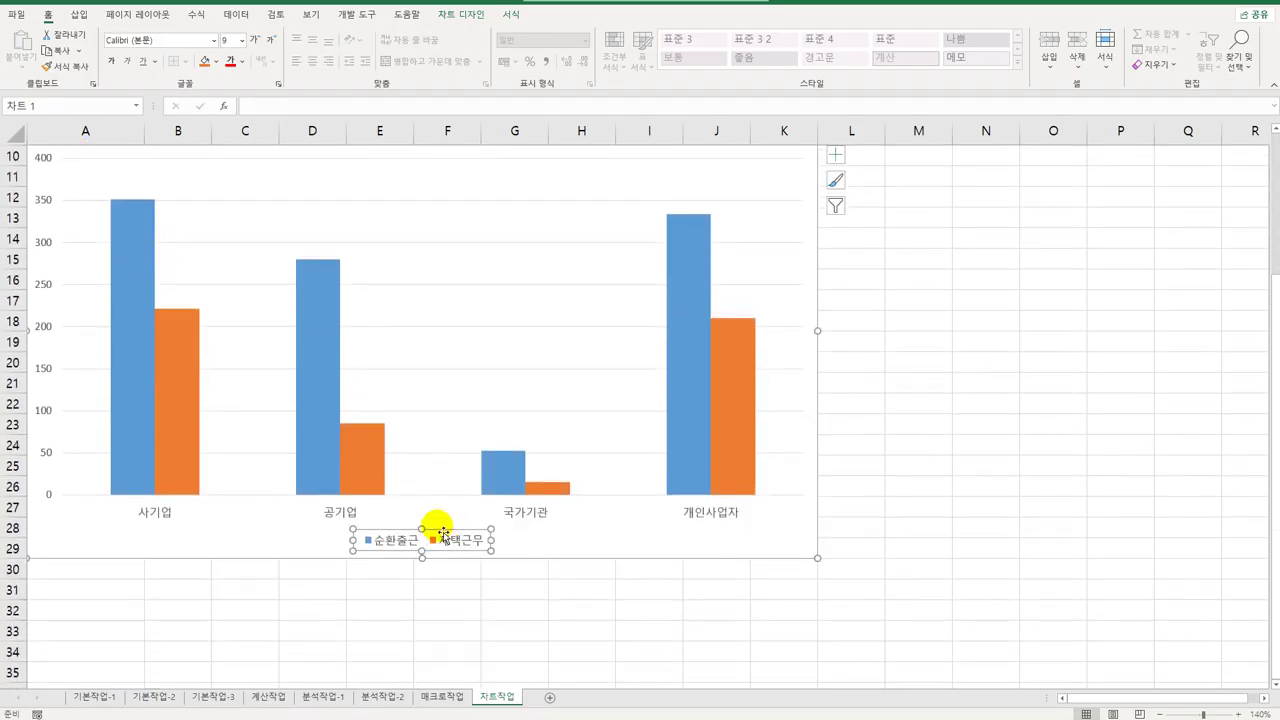
key(Delete)
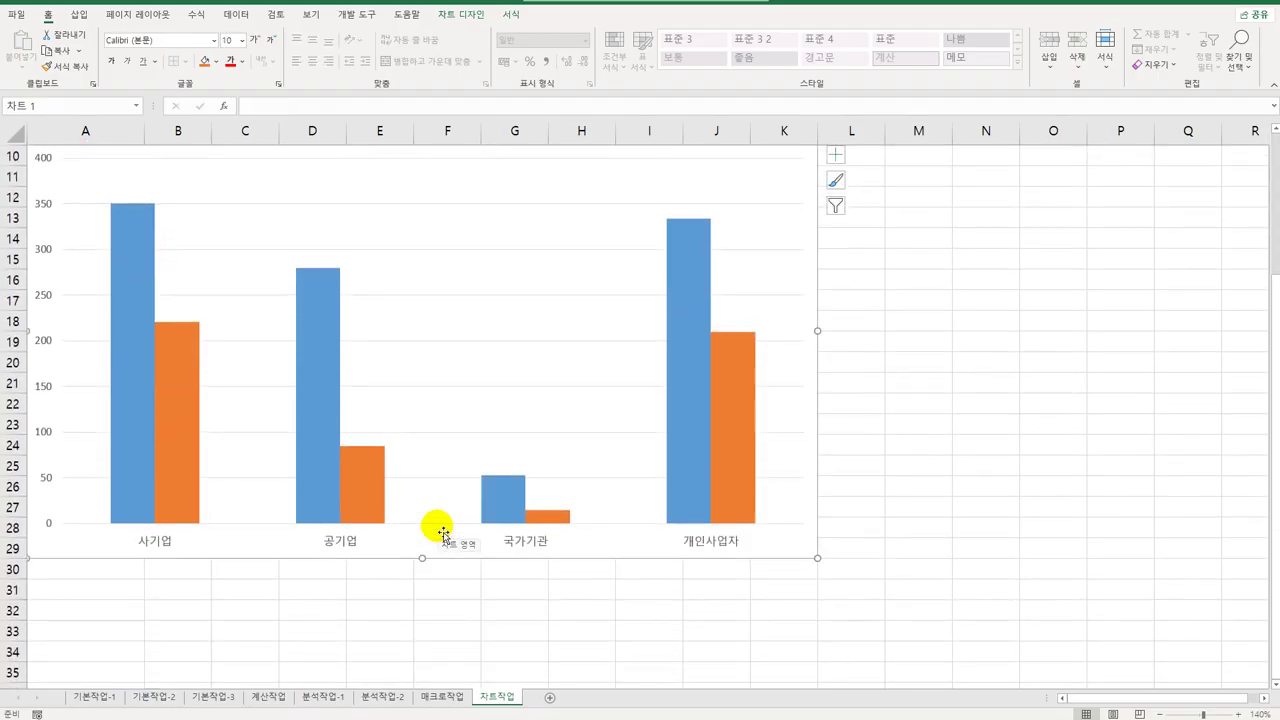
- Set the series overlap (계열 겹치기) of the 순환출근 columns to 30%
click(309, 338)
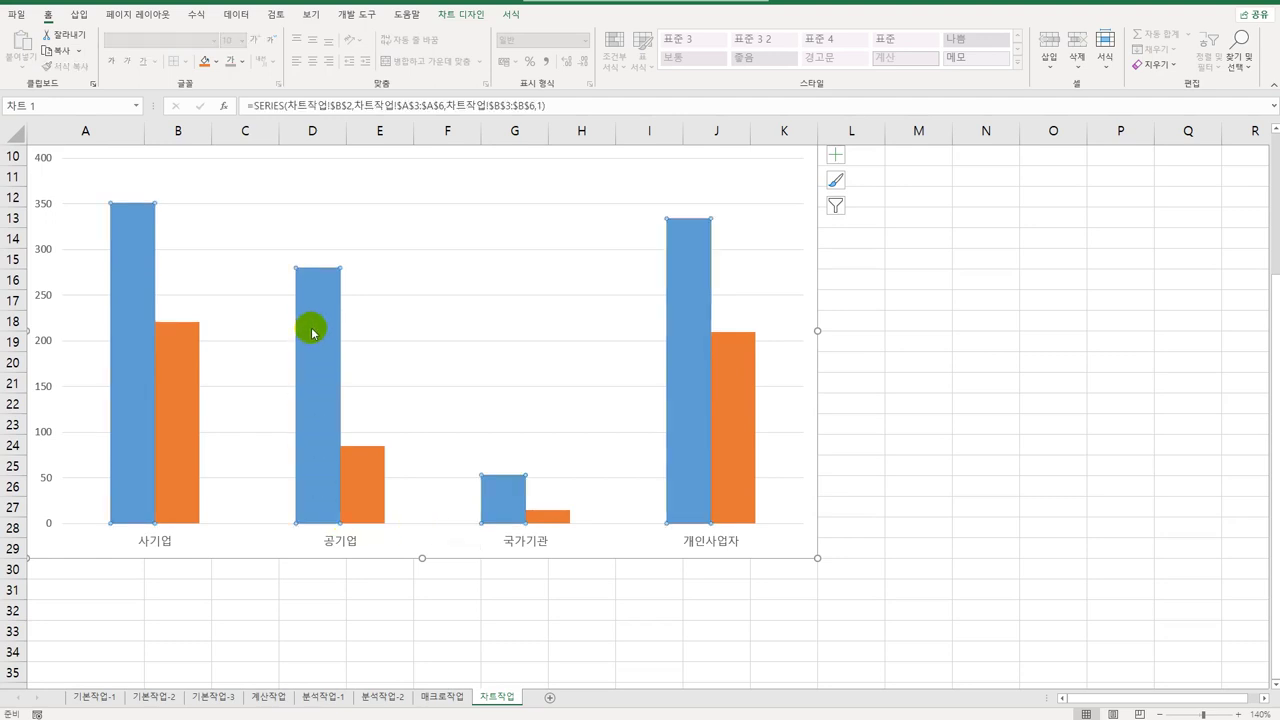
right_click(316, 320)
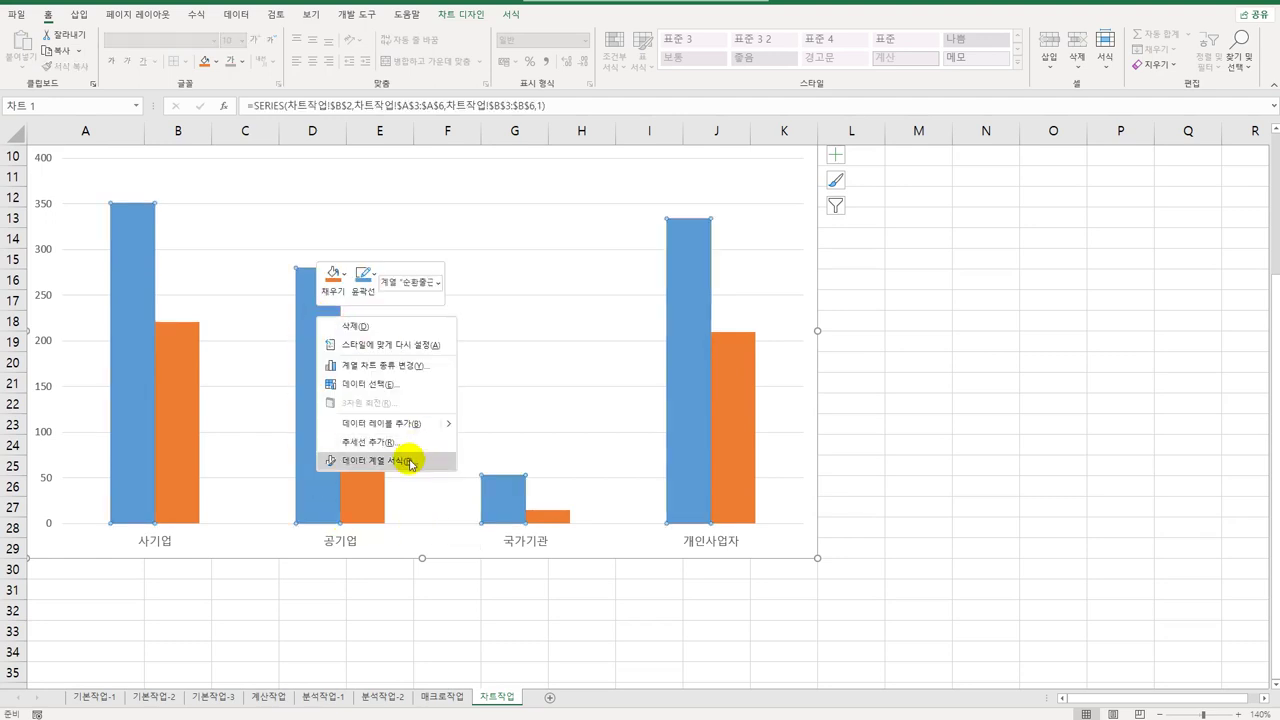
click(410, 458)
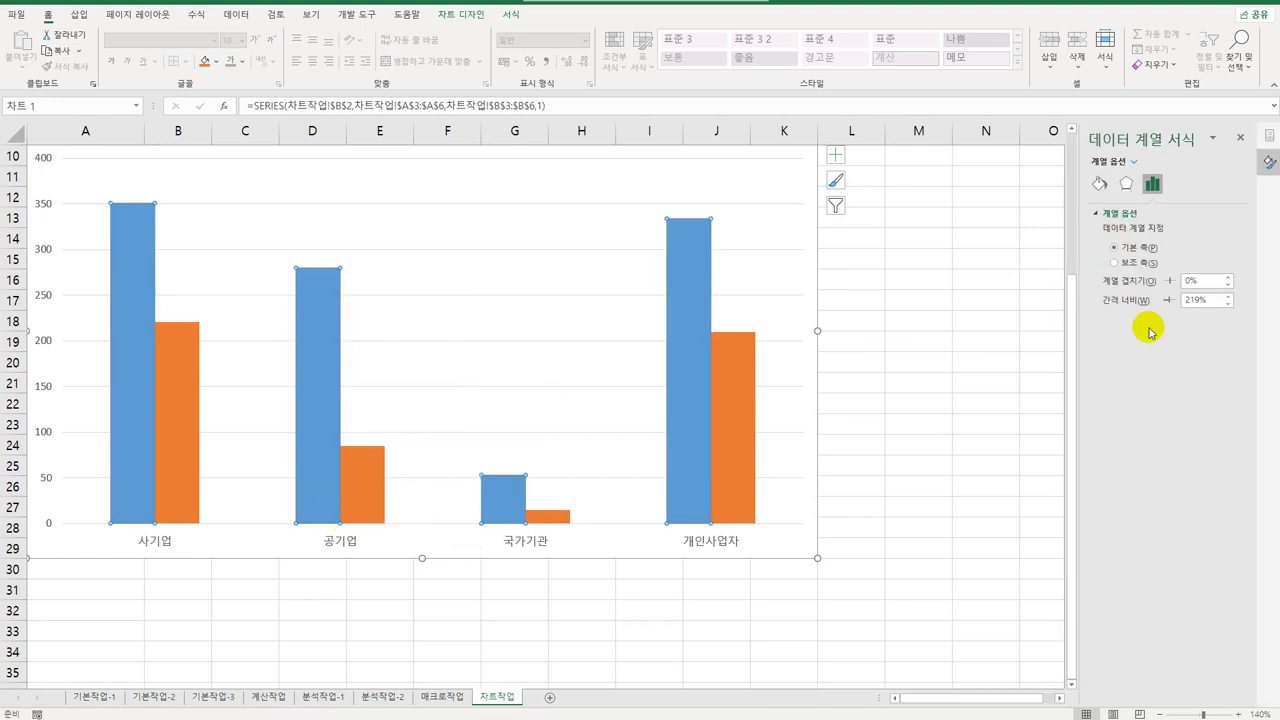
click(1200, 281)
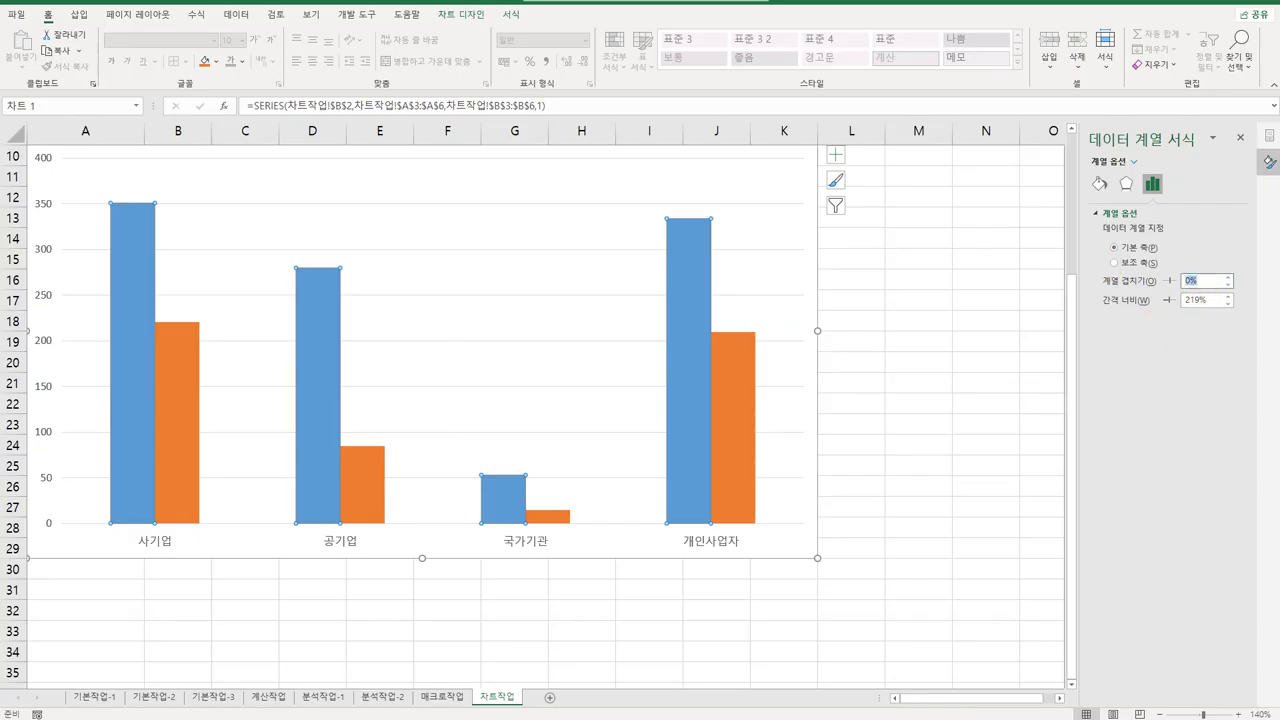
text(30)
key(Return)
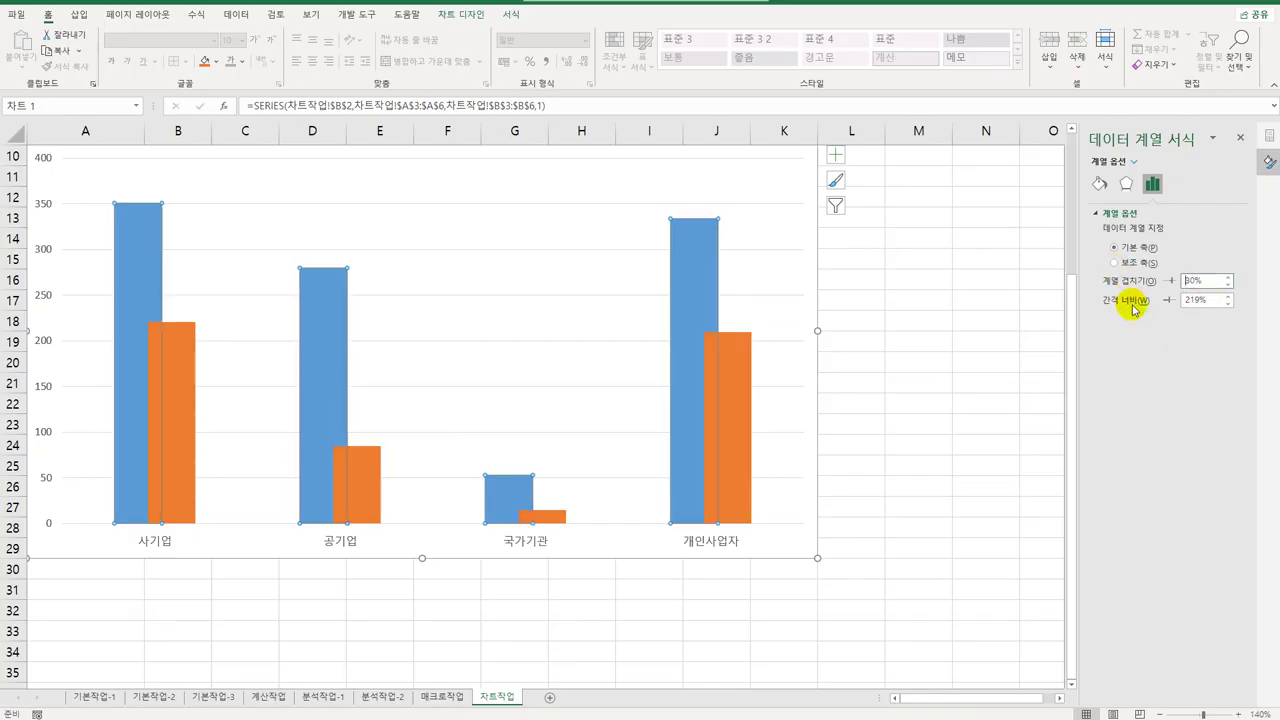
- Set the gap width (간격 너비) of the chart's 순환출근 columns to 100%
click(1215, 300)
text(100)
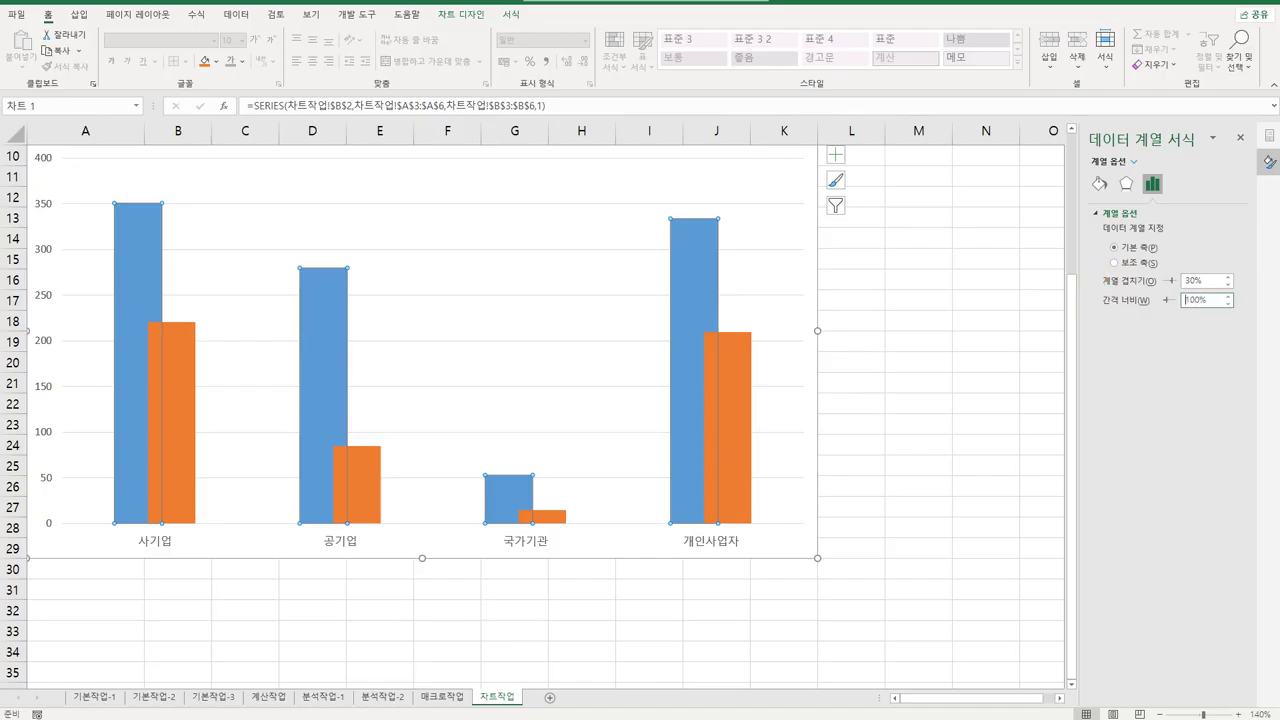
key(Return)
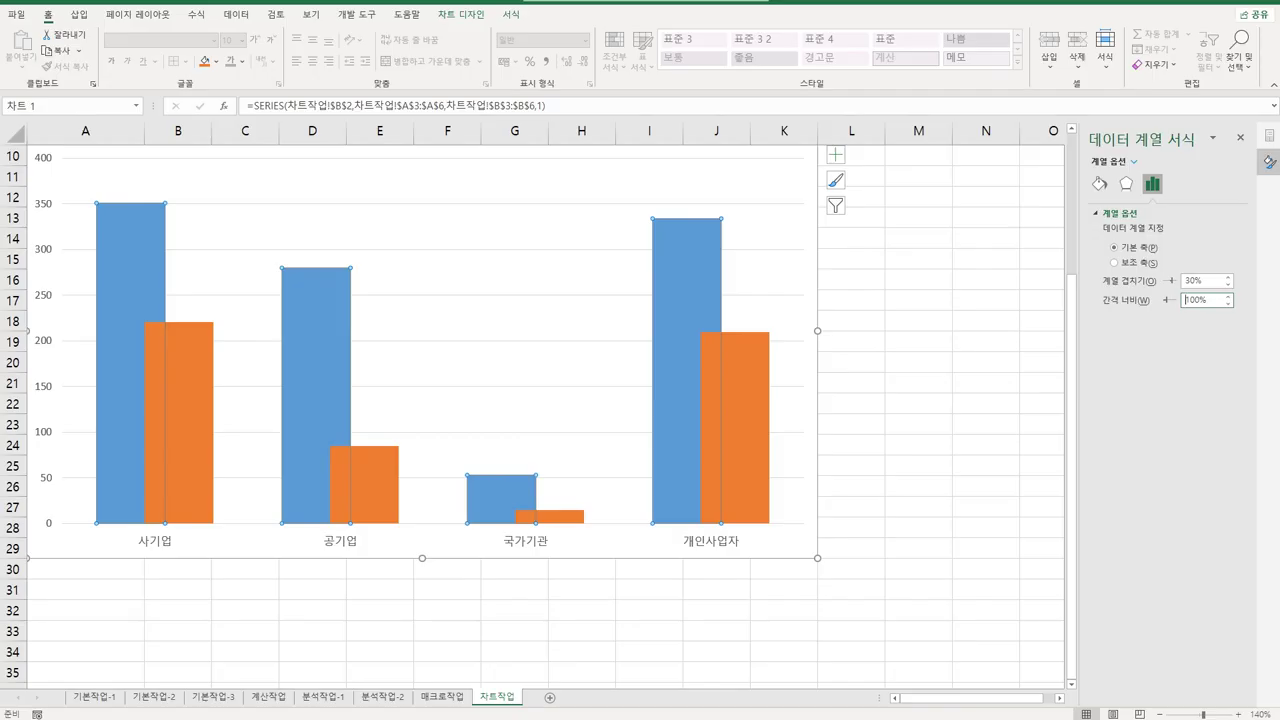
- Add a data table with legend keys (범례 표지 포함) and primary major vertical gridlines (기본 주 세로) to the chart
click(835, 155)
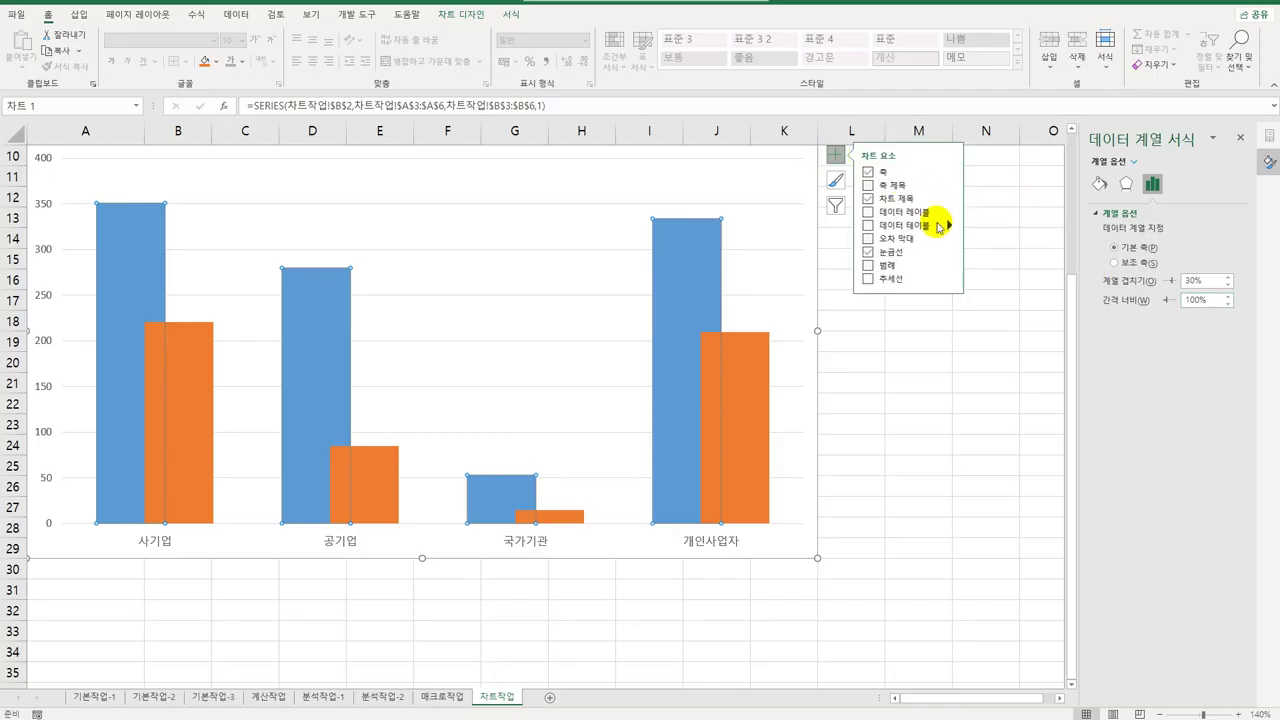
mouse_move(949, 224)
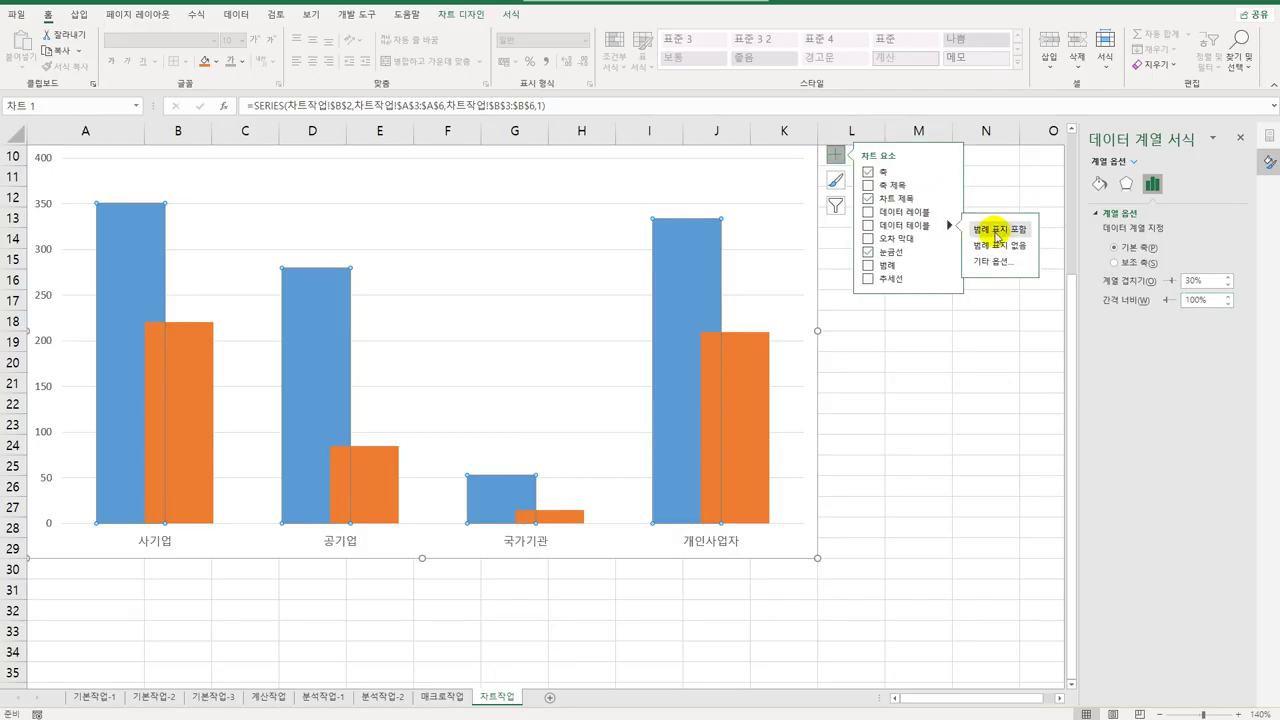
click(998, 232)
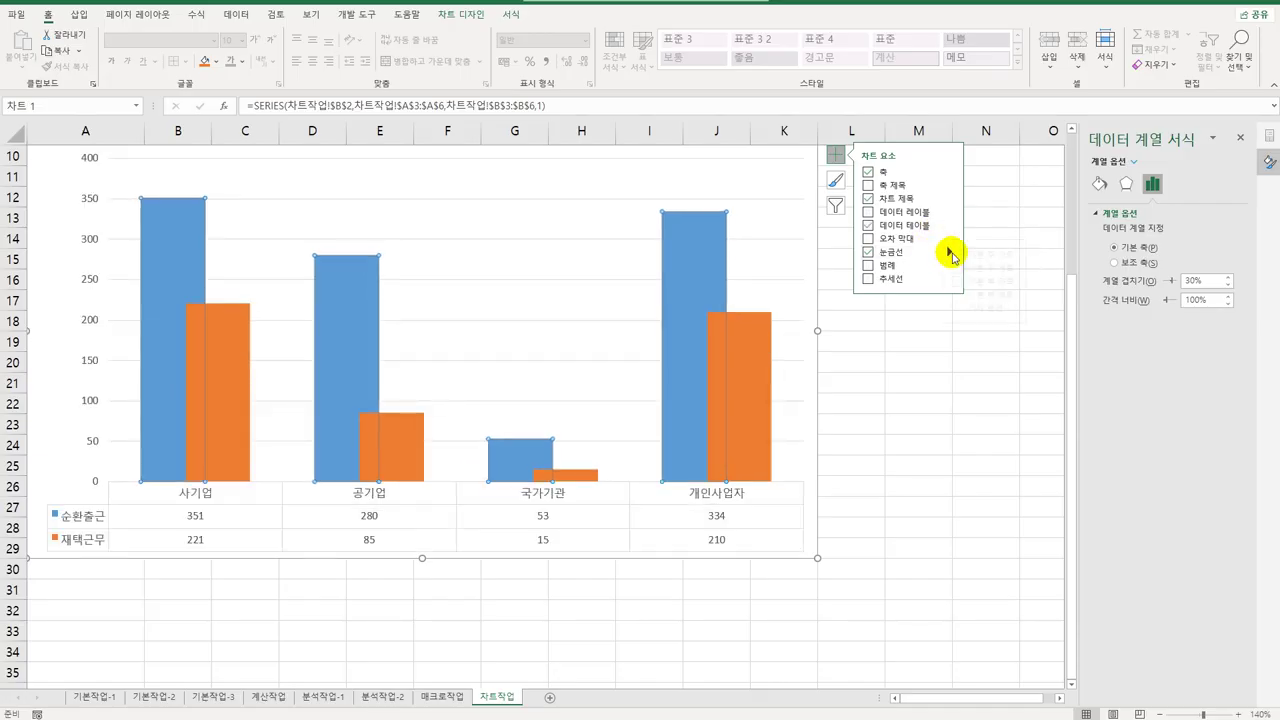
click(950, 252)
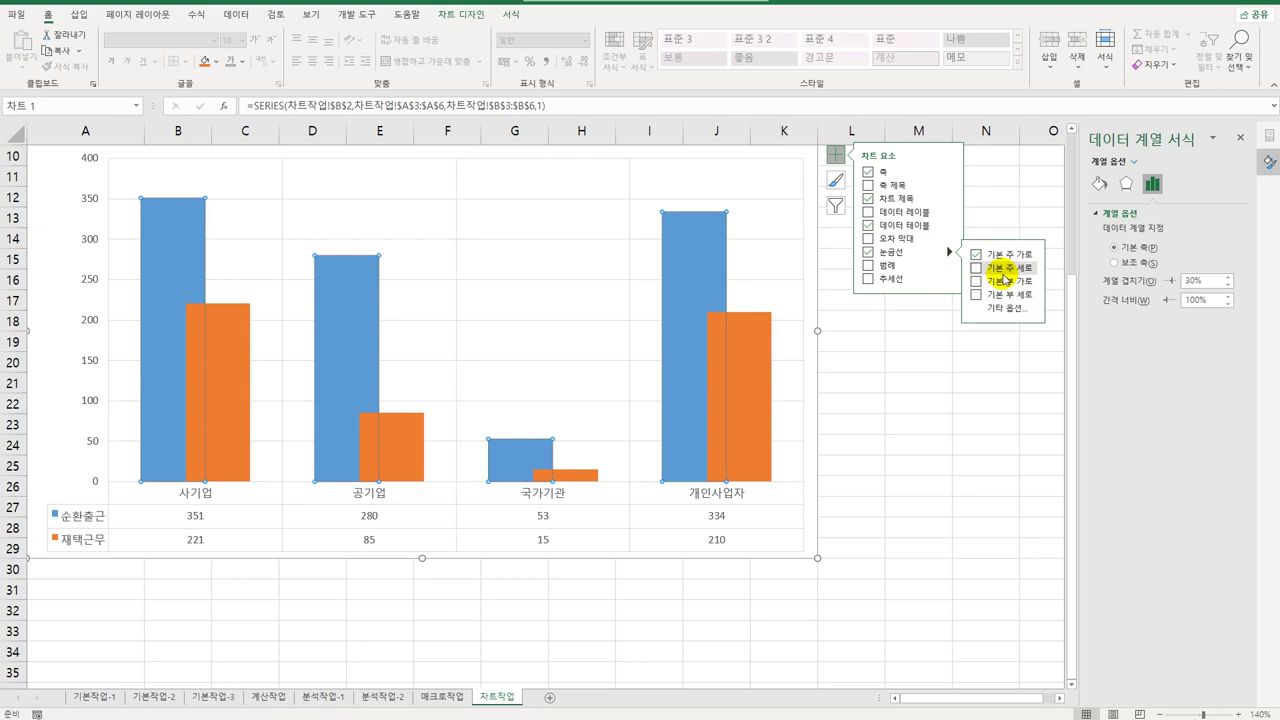
click(1006, 279)
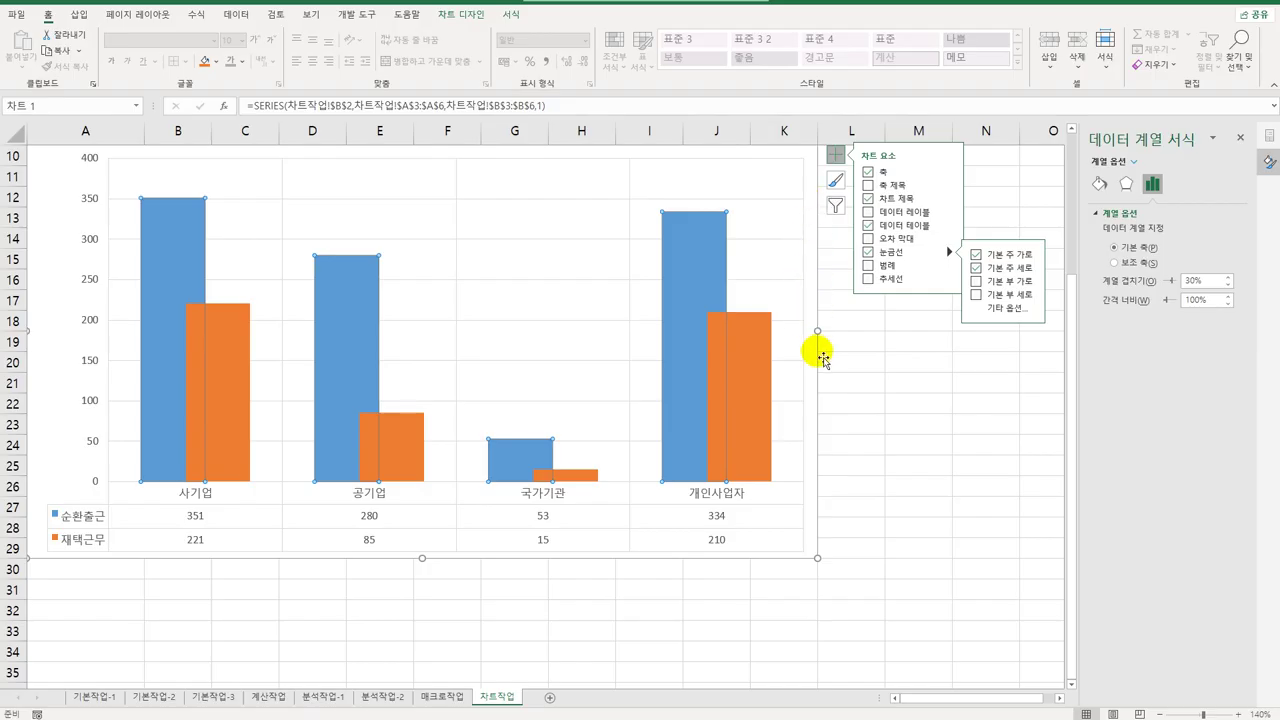
- Set the font of the whole chart area to 굴림 at size 11
click(816, 358)
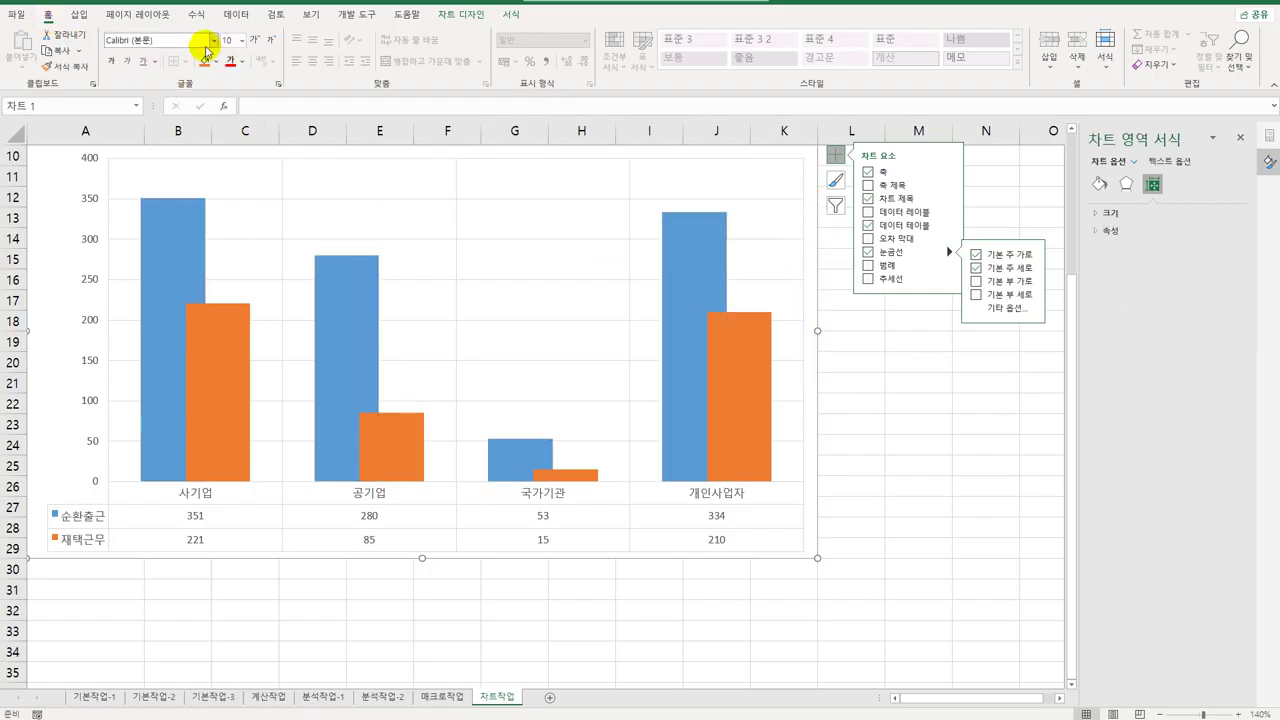
click(211, 41)
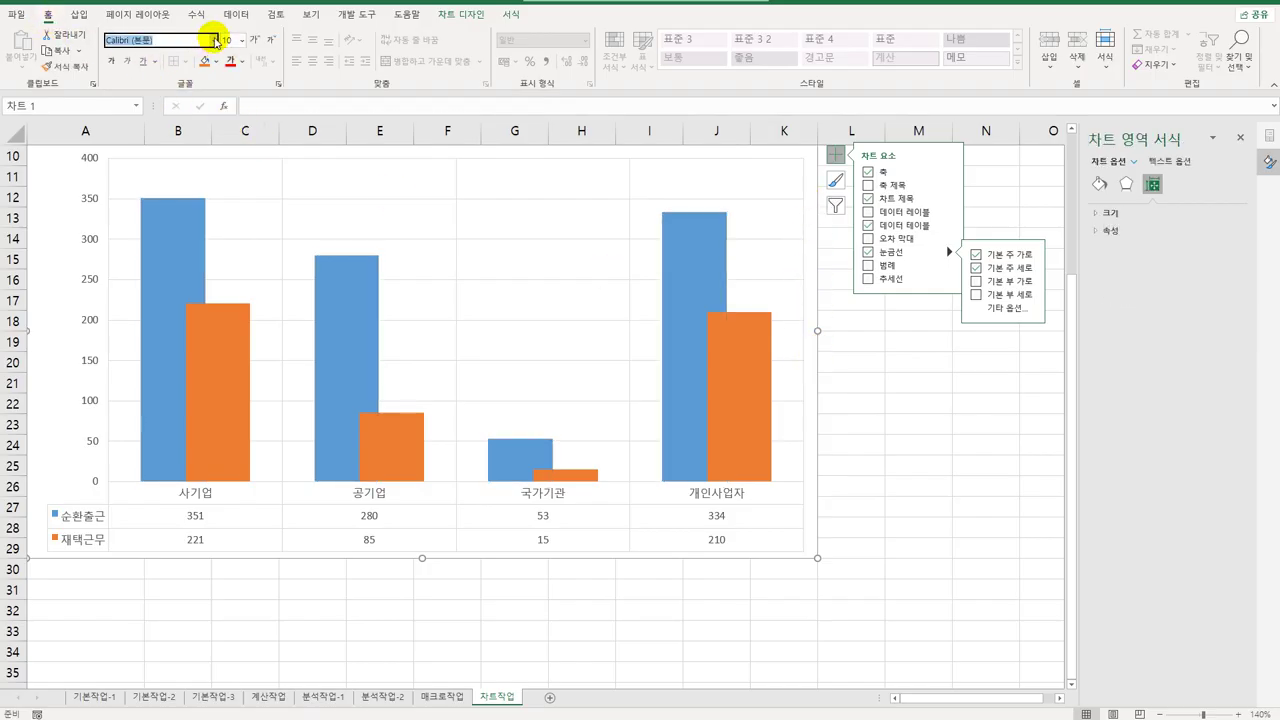
click(212, 41)
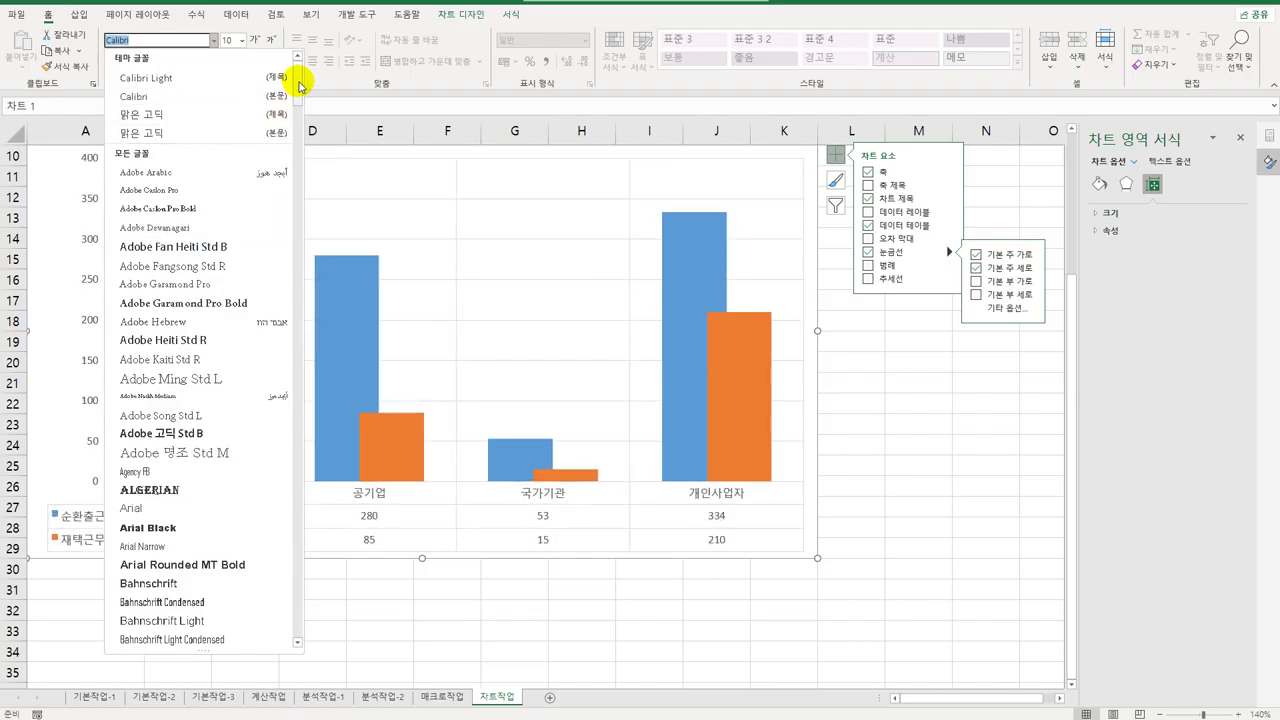
drag(298, 87, 266, 594)
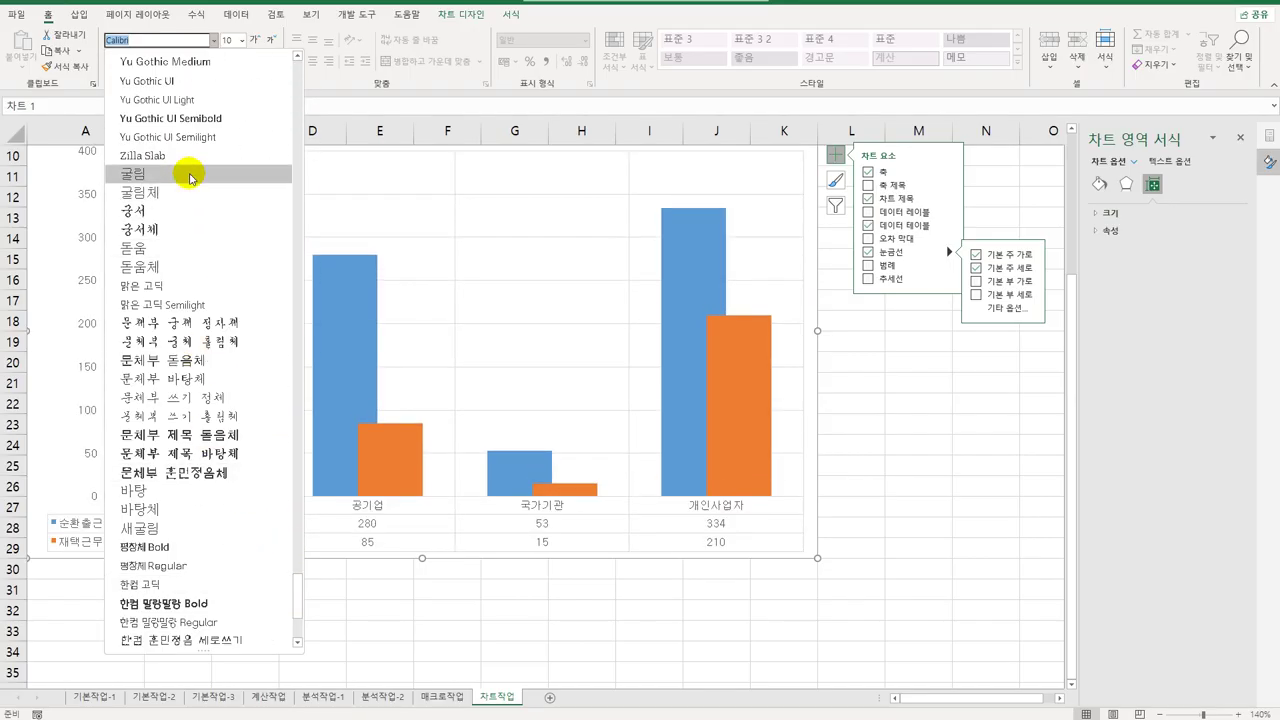
click(186, 171)
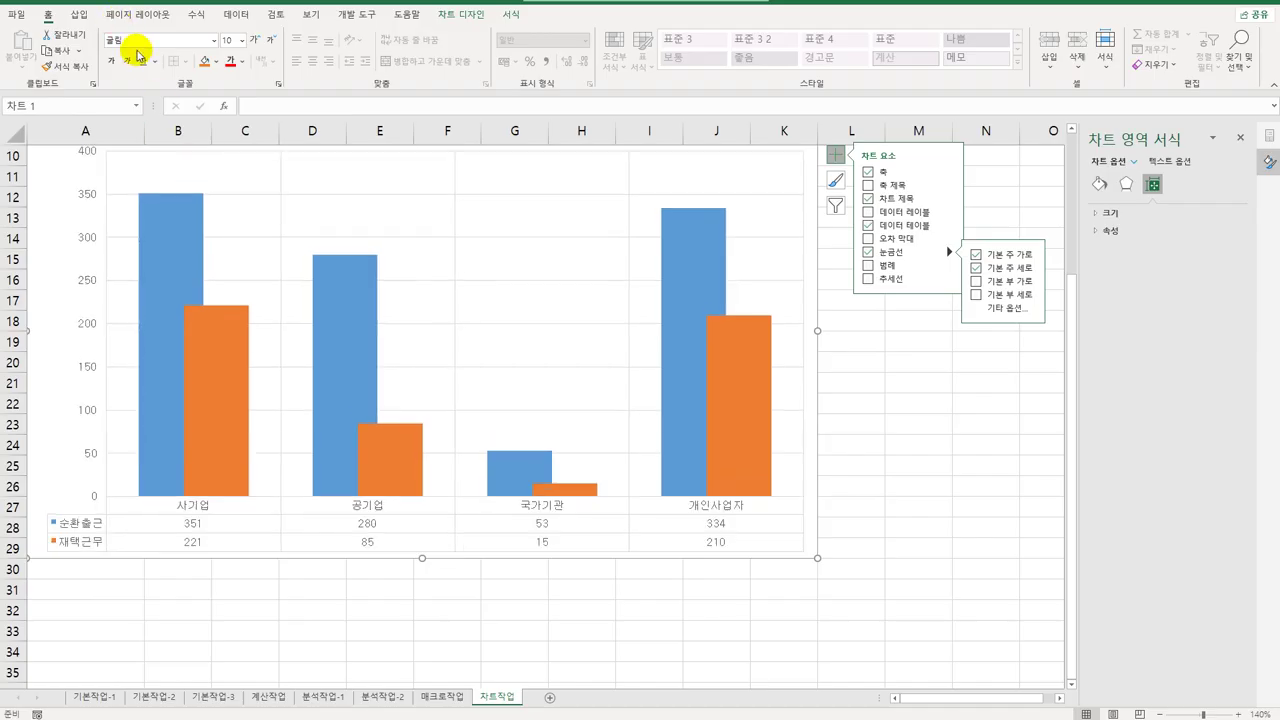
click(241, 40)
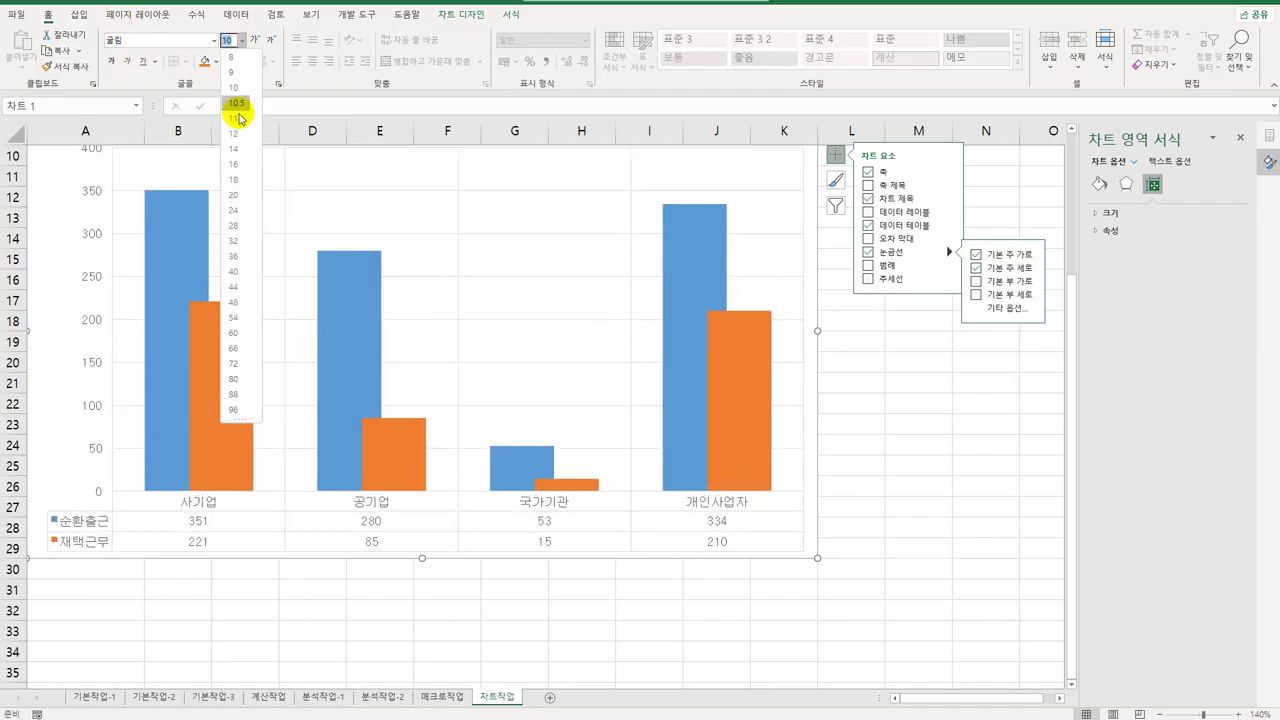
click(238, 118)
- Apply the shape style 미세 효과 - 파랑, 강조 1 to the chart title
scroll(355, 360, up, 2)
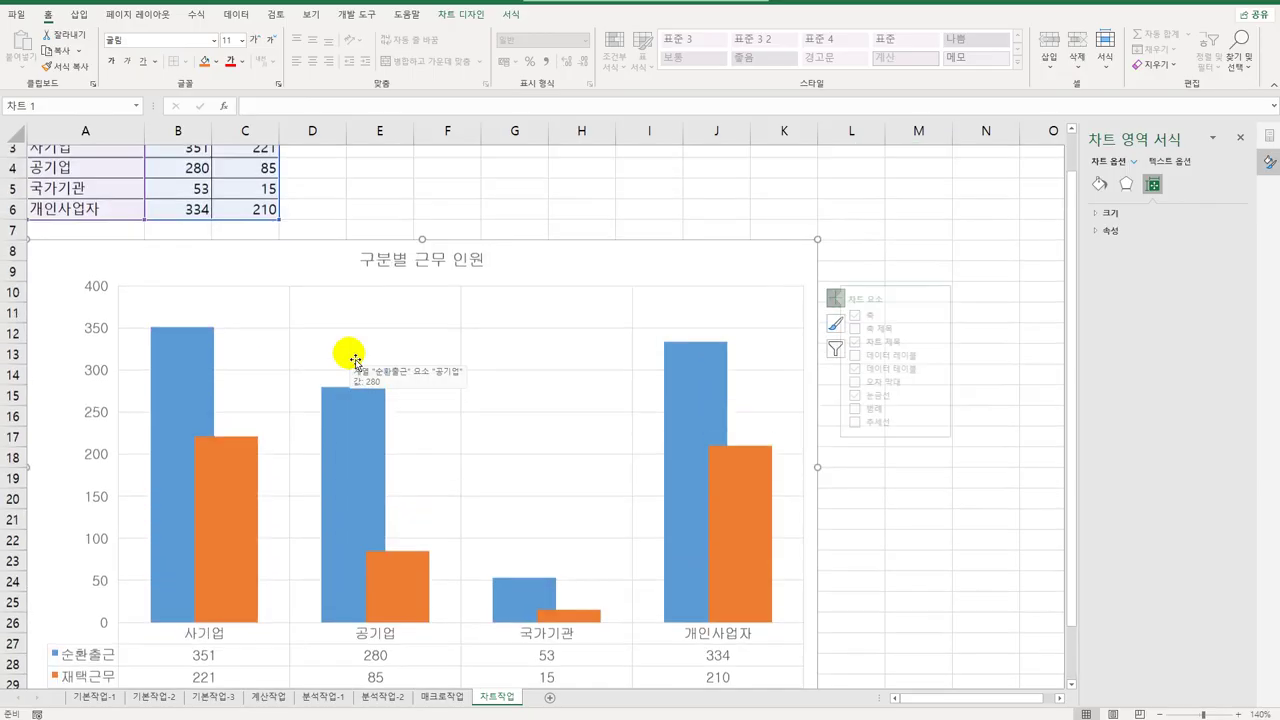
scroll(355, 360, up, 1)
click(410, 326)
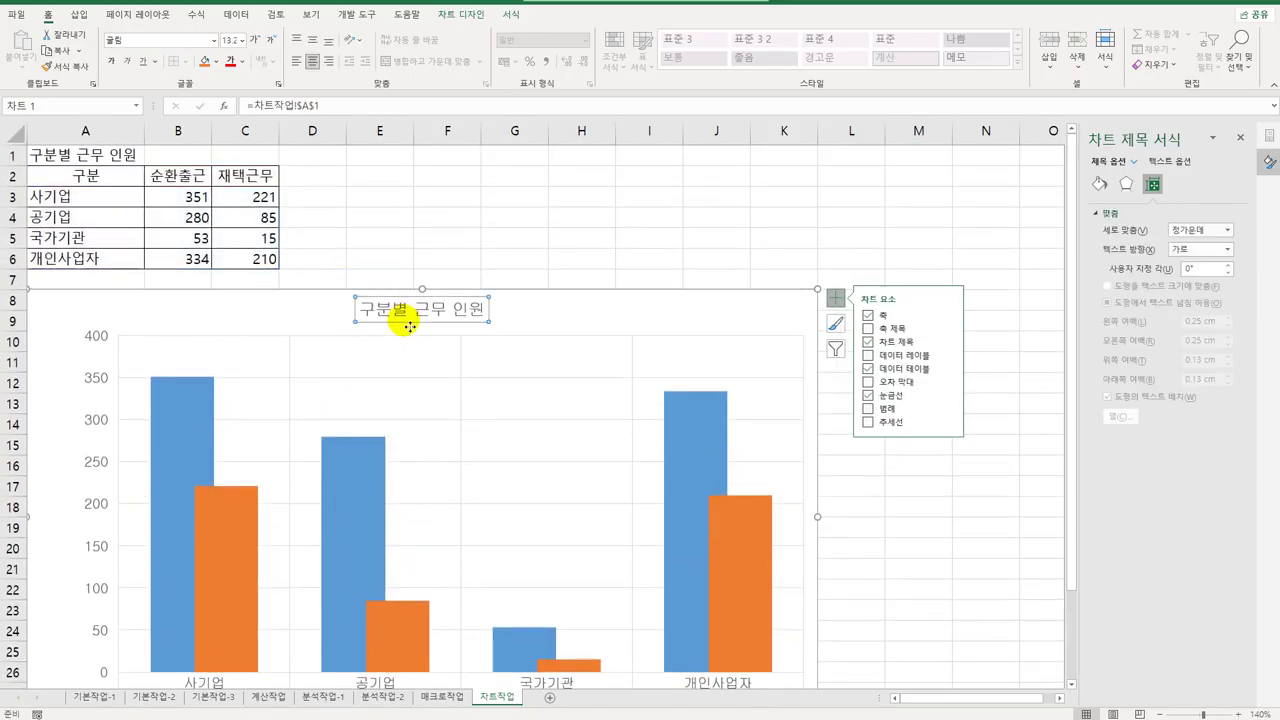
click(512, 16)
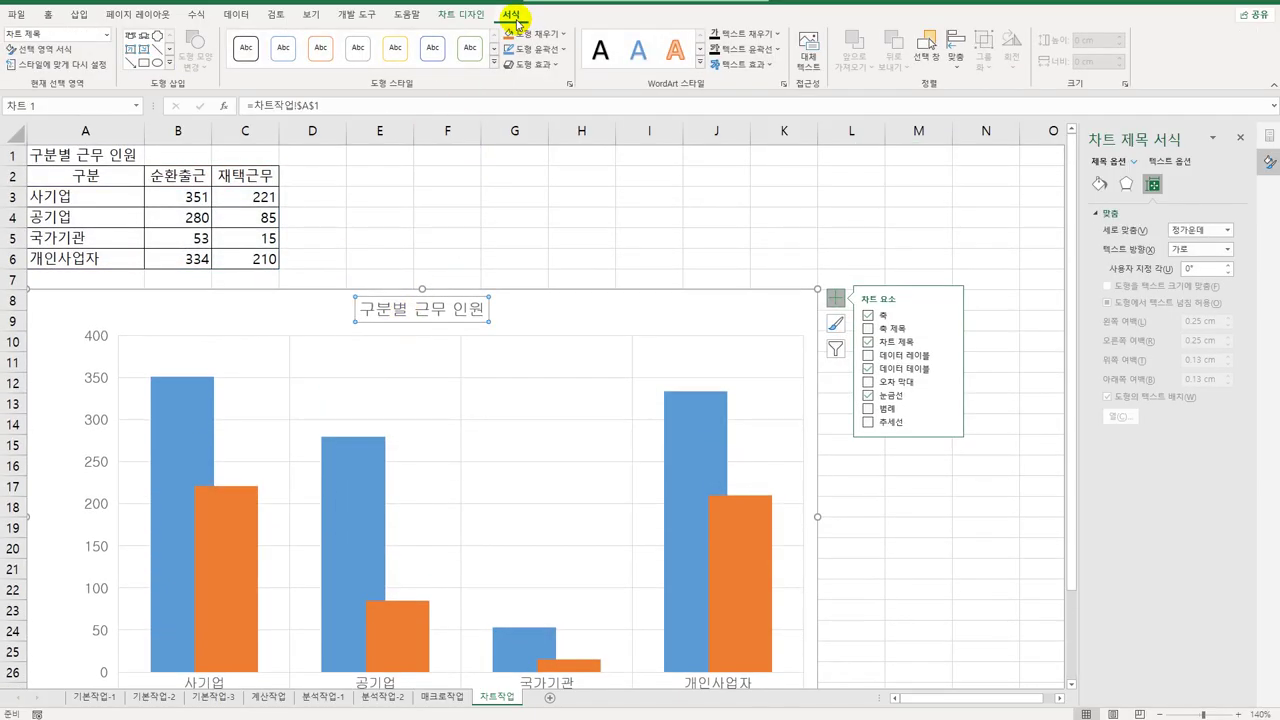
click(493, 62)
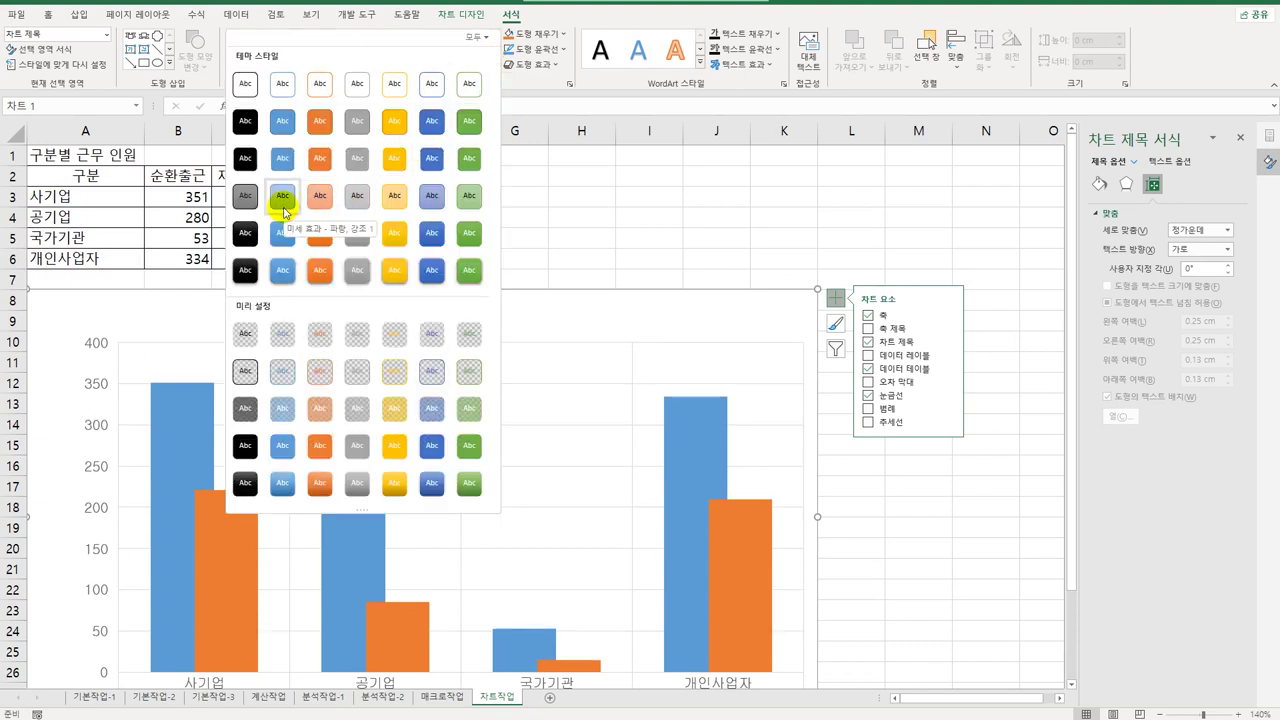
click(285, 206)
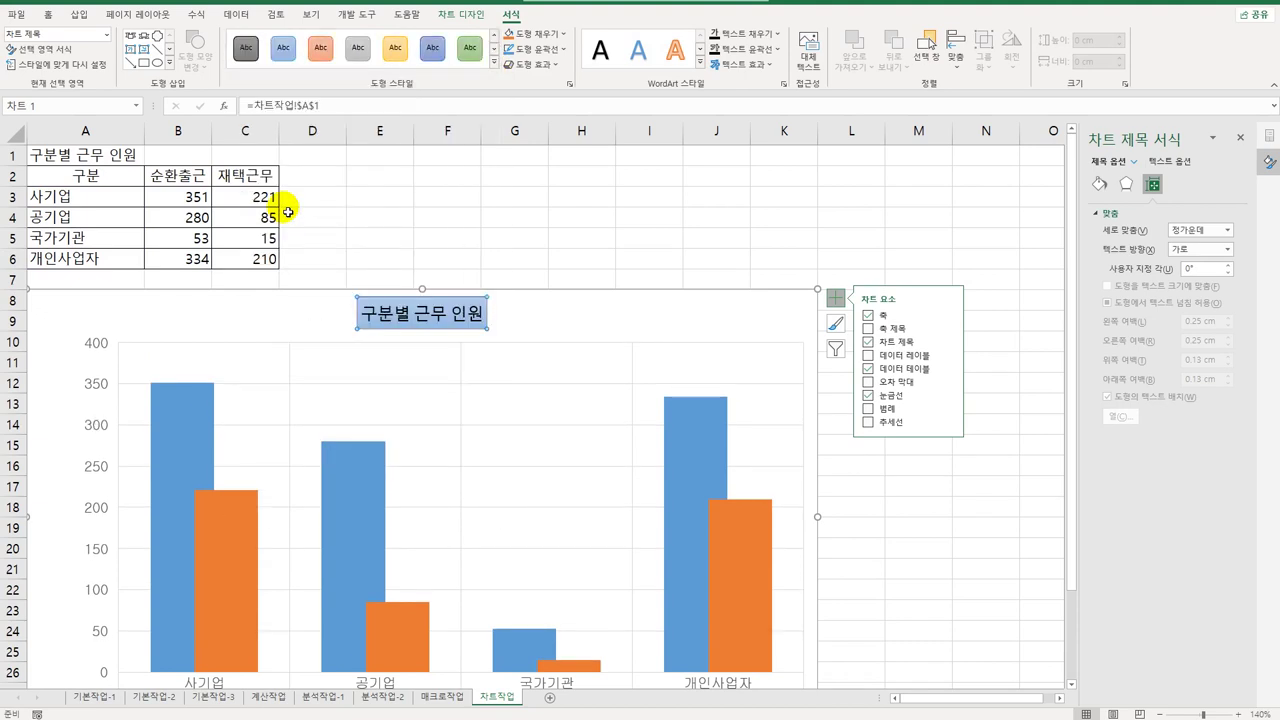
- Set the font size of the chart title to 20
click(48, 16)
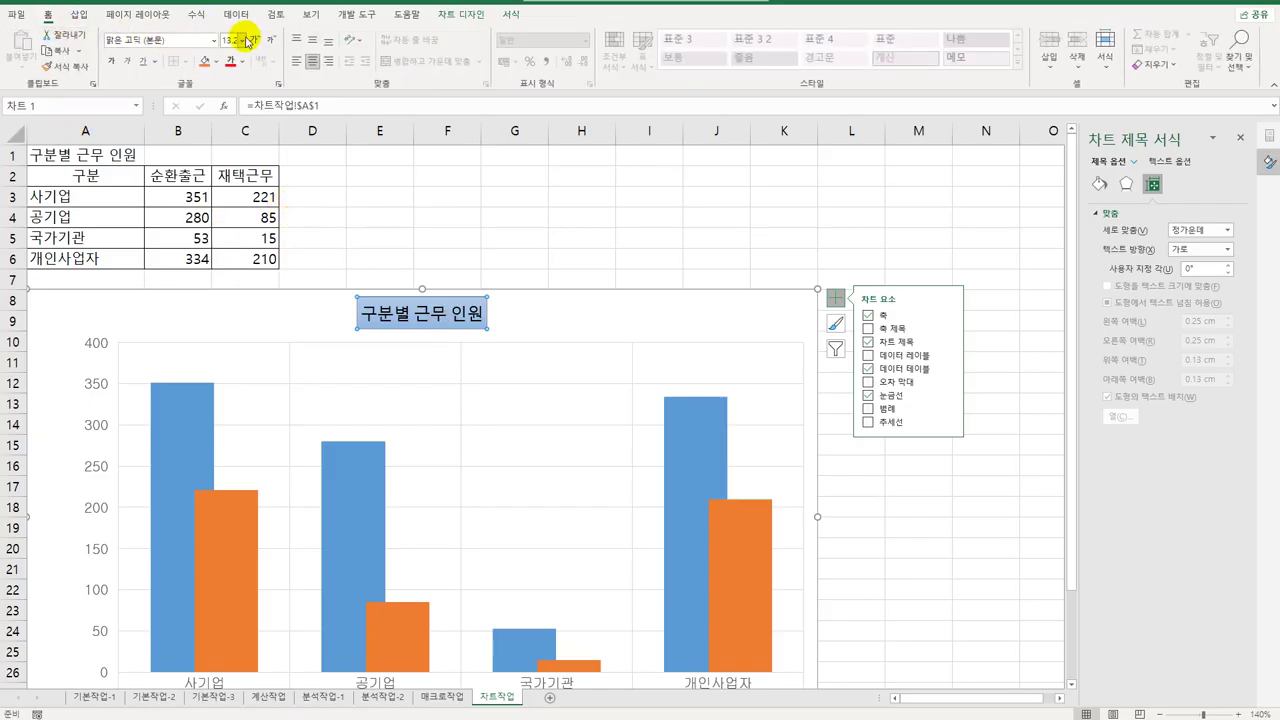
click(247, 40)
click(242, 204)
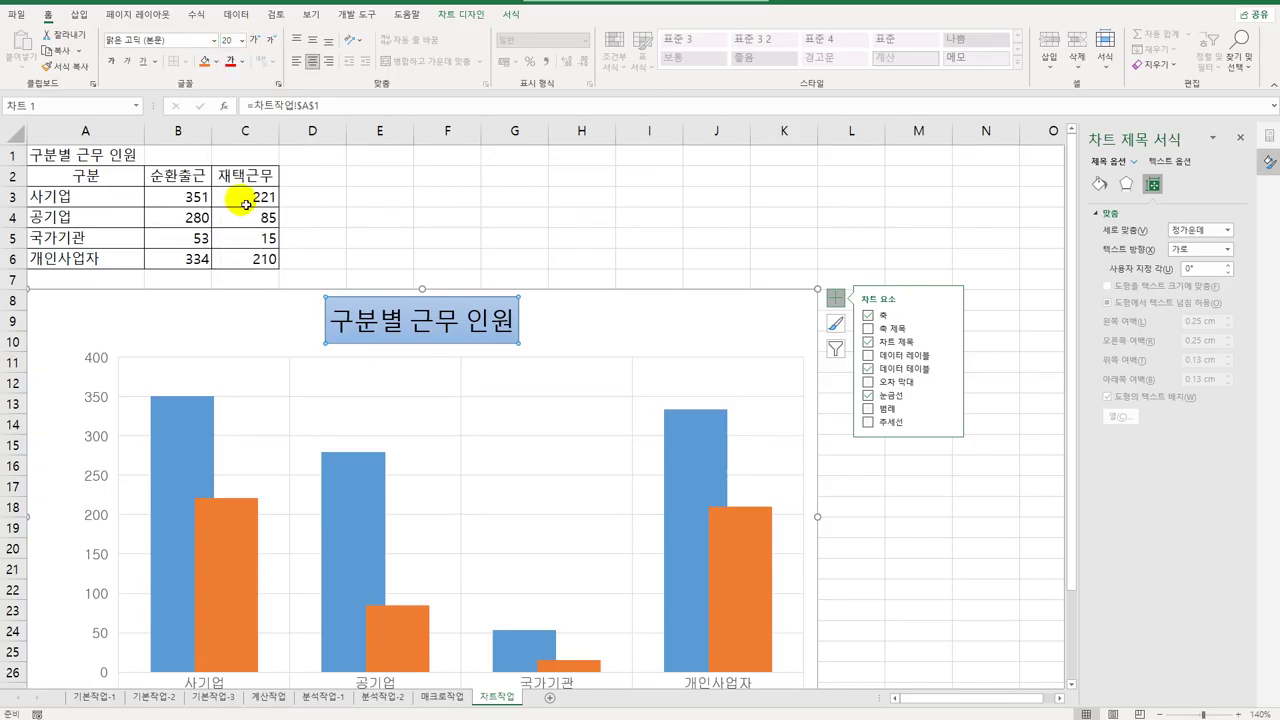
- Apply the second preset (미리 설정) shape effect to the 재택근무 column series
scroll(484, 262, down, 3)
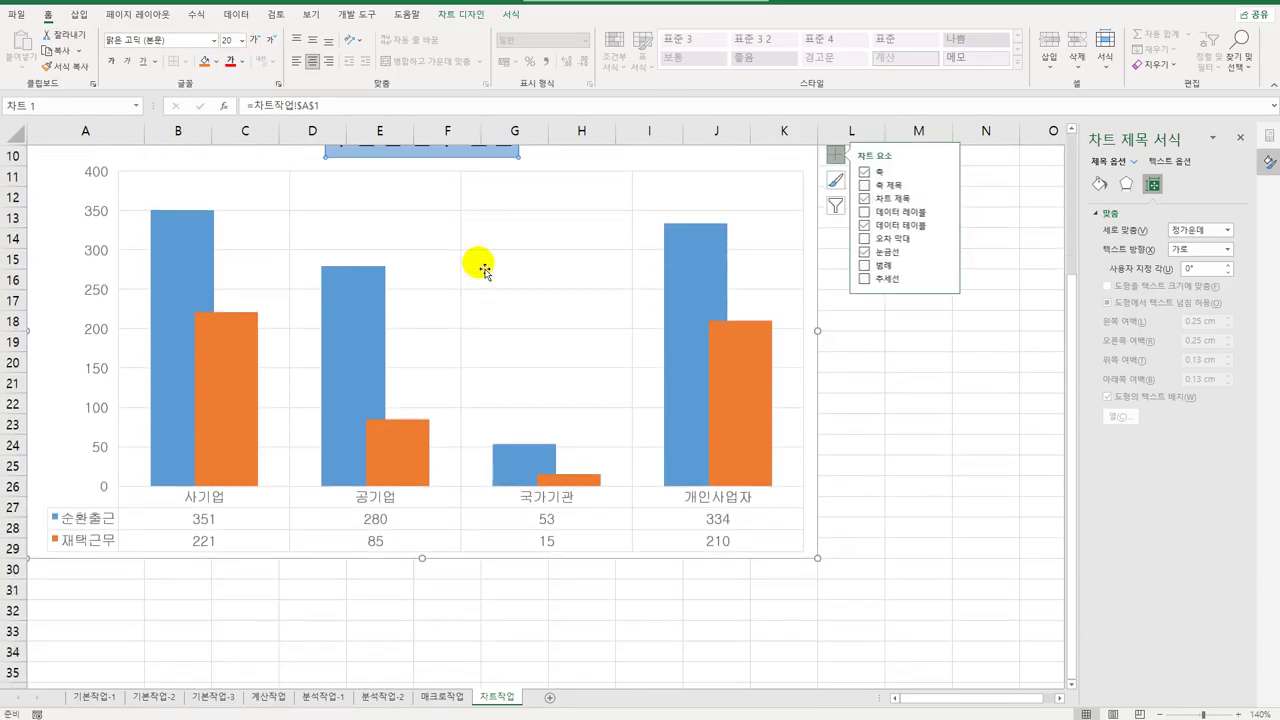
click(212, 467)
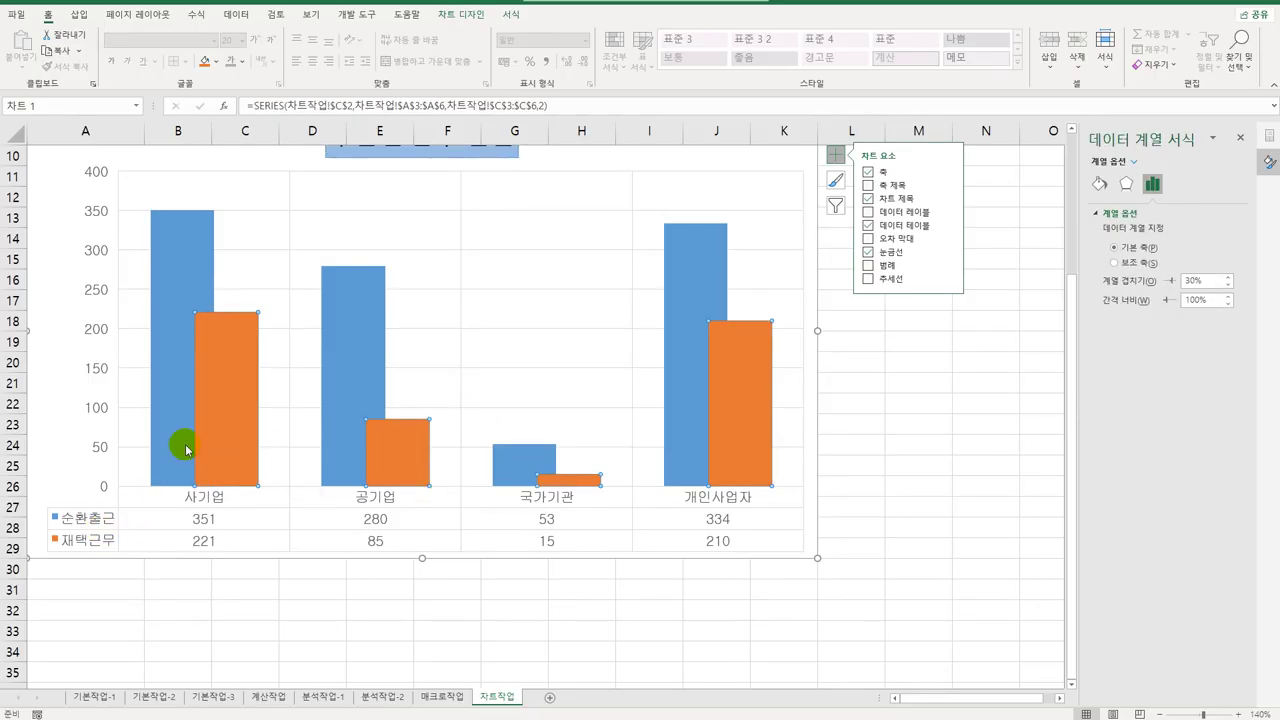
mouse_move(247, 447)
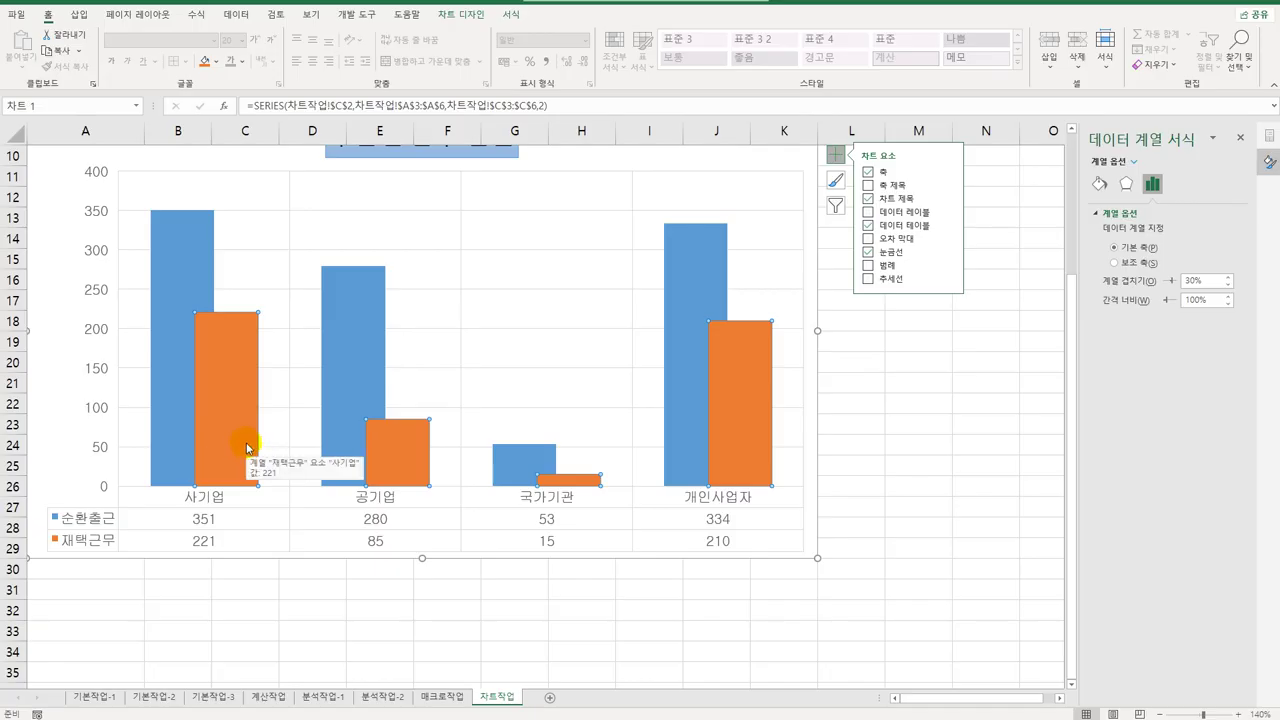
click(511, 14)
click(536, 65)
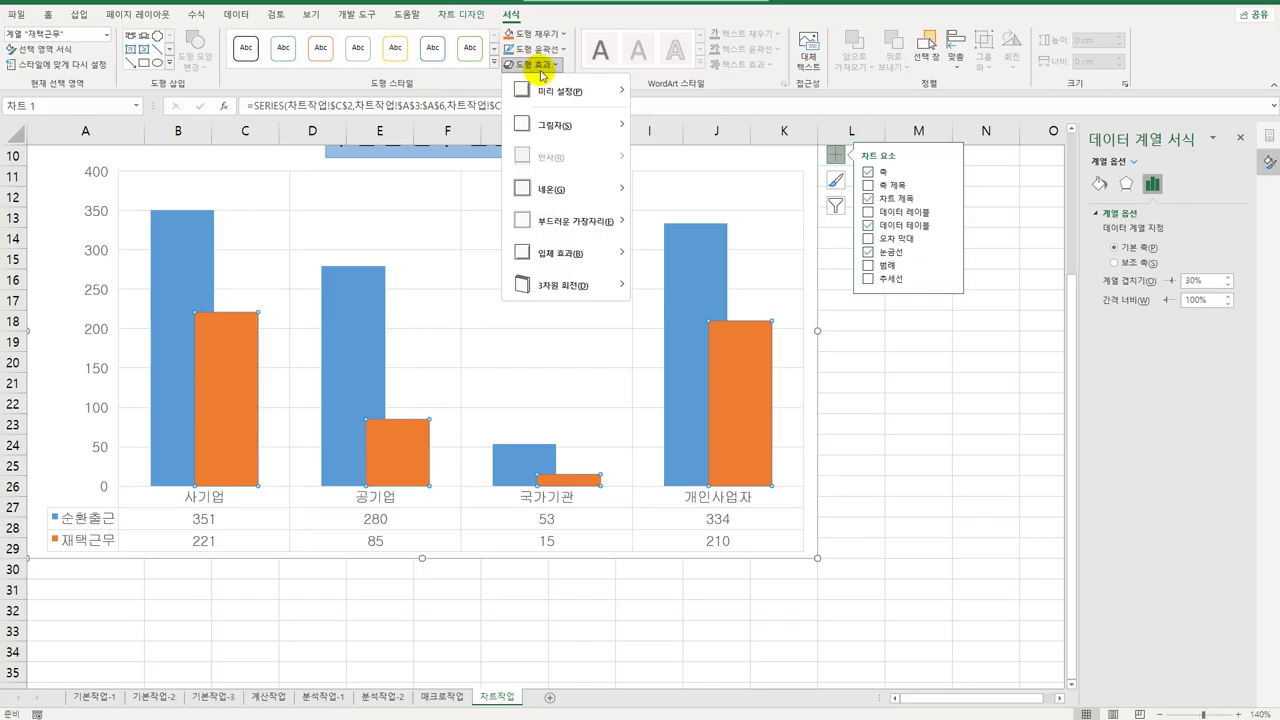
mouse_move(551, 100)
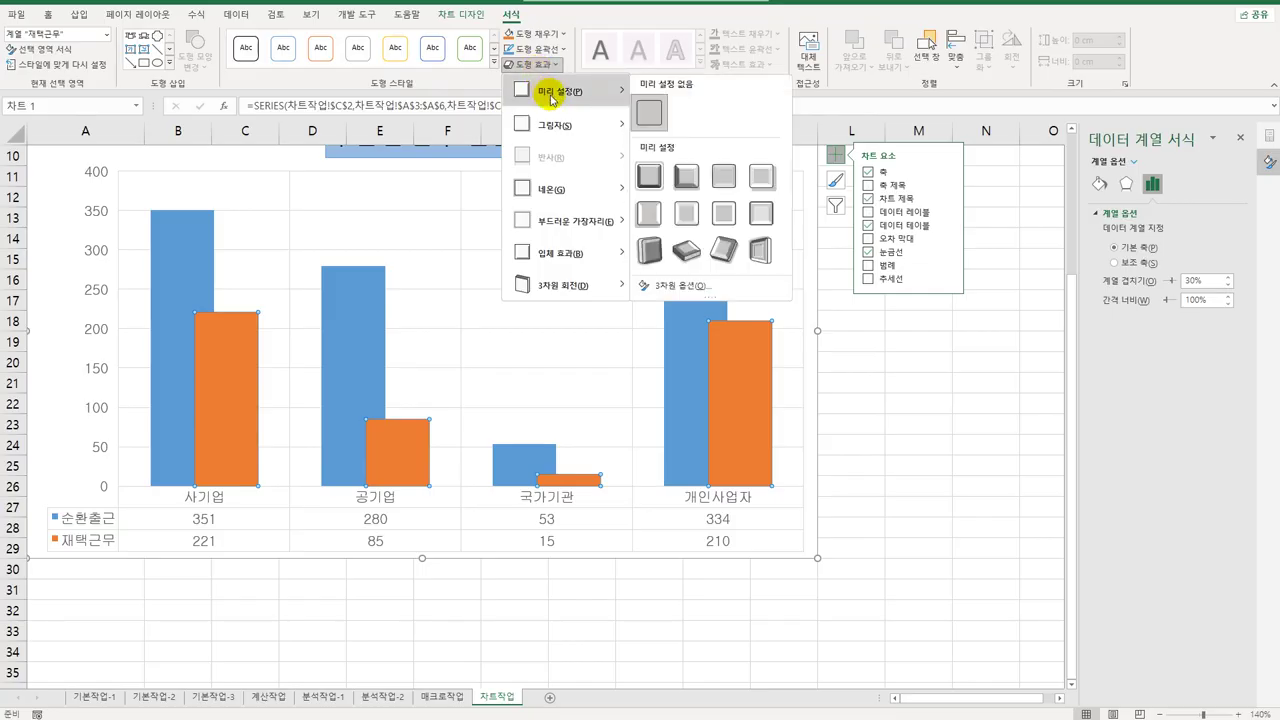
click(687, 177)
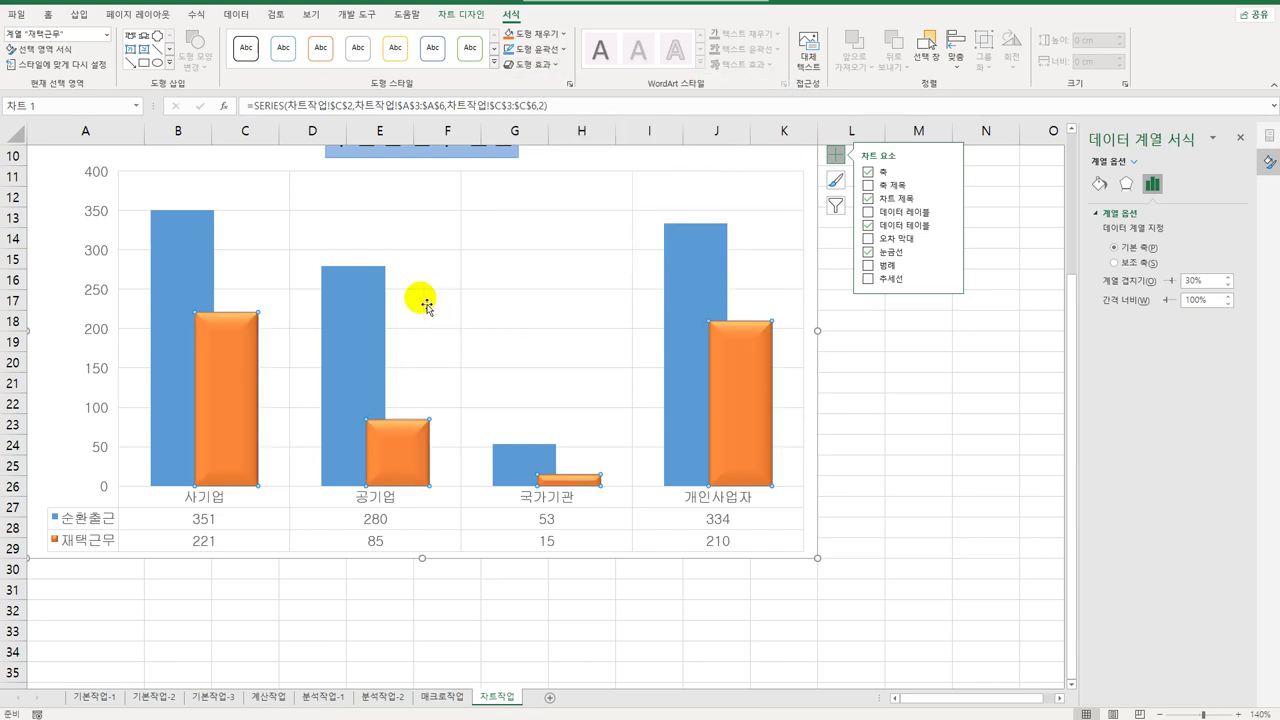
- Add a trendline to the 재택근무 series and set its type to exponential (지수)
right_click(226, 333)
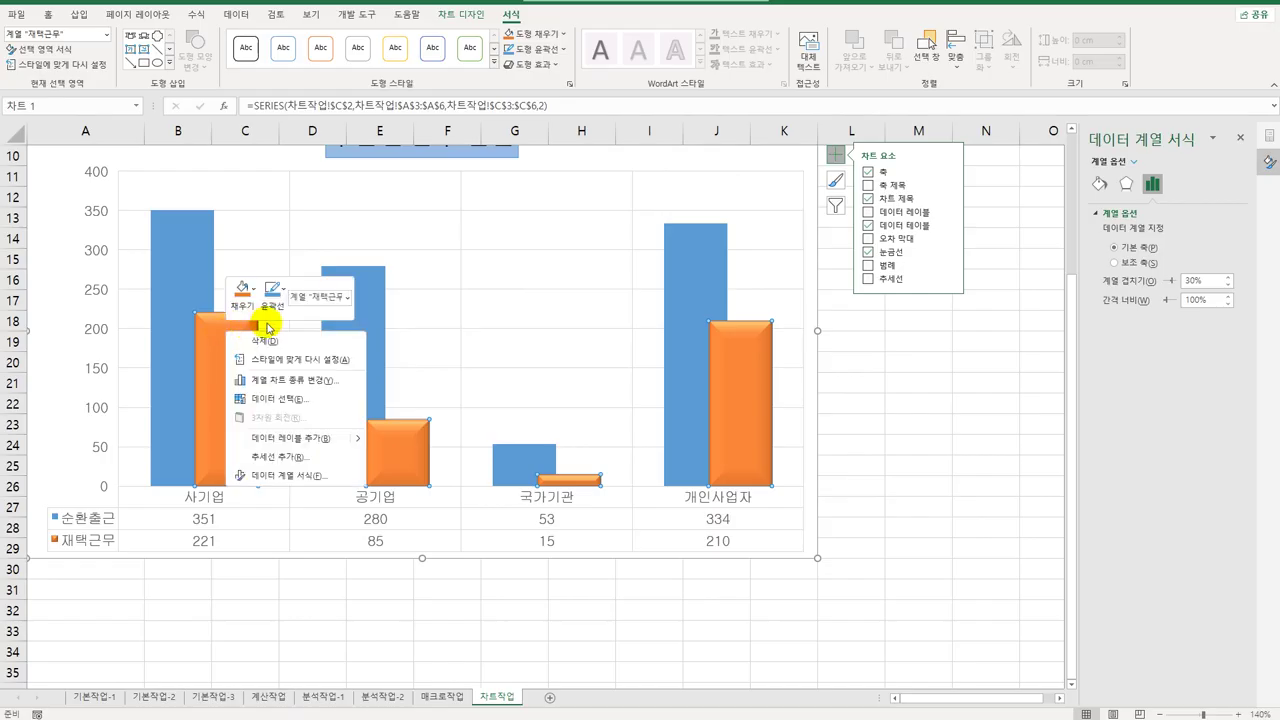
click(298, 456)
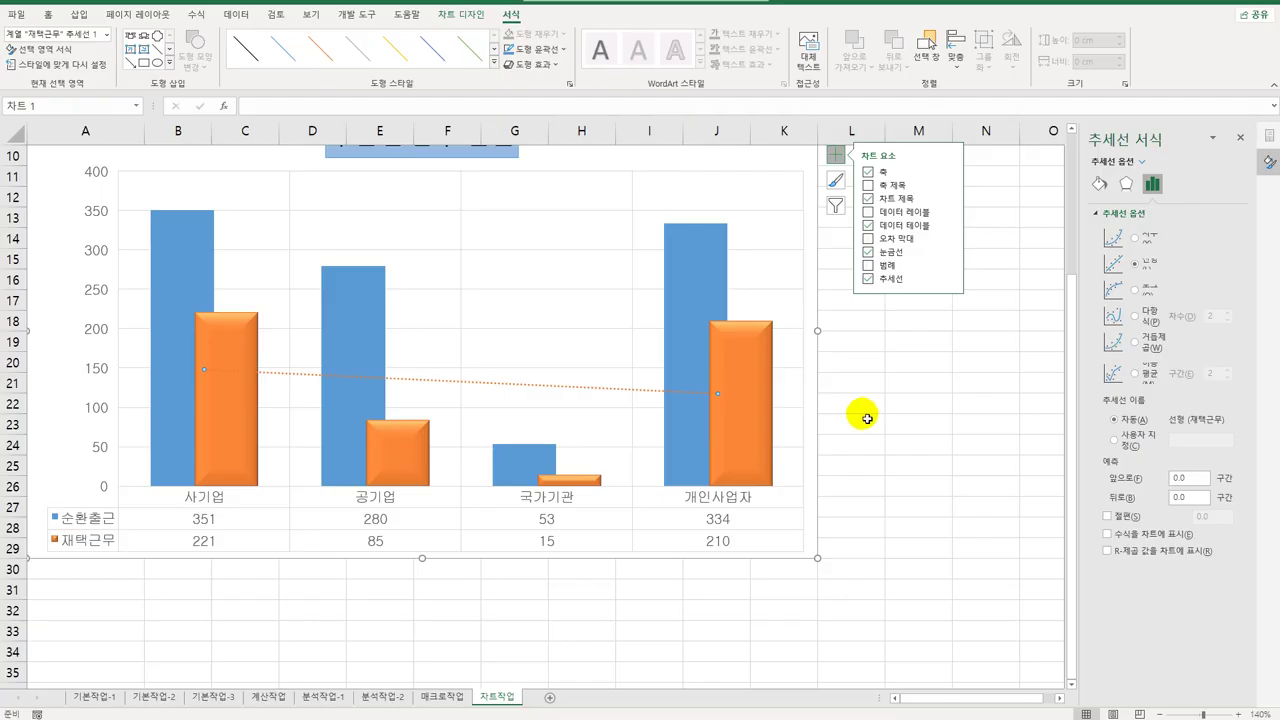
click(1149, 238)
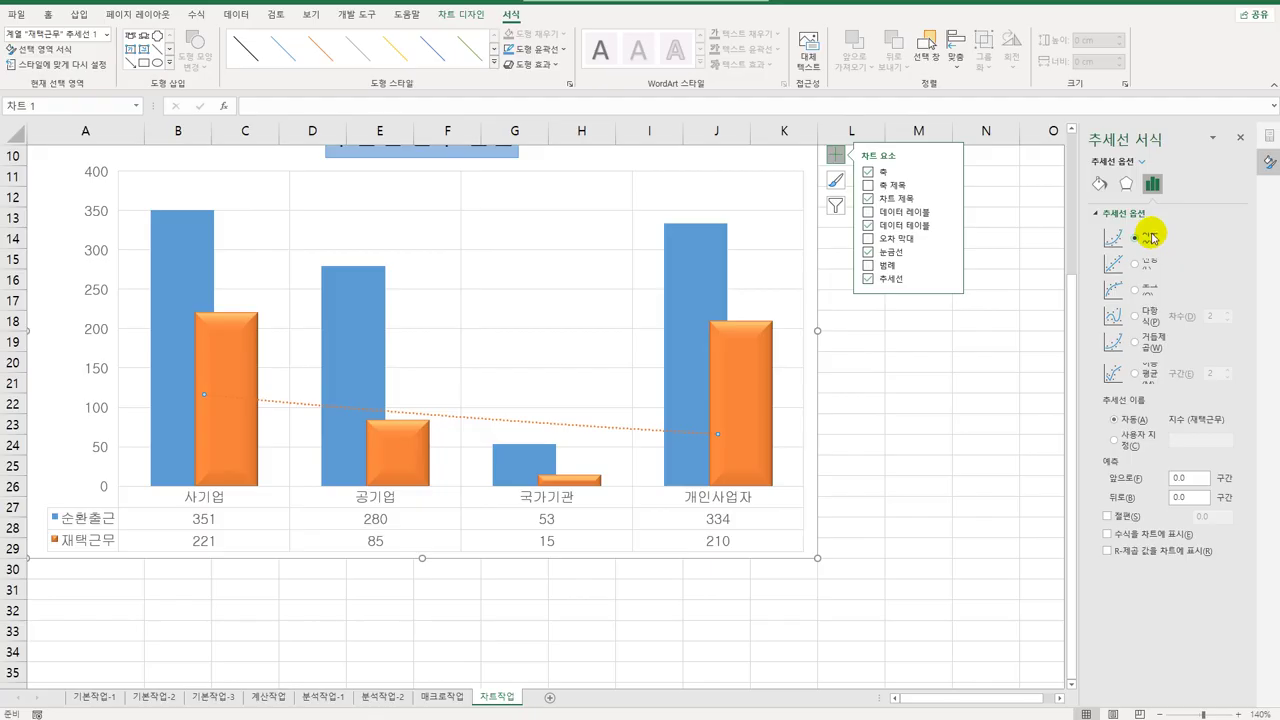
click(951, 279)
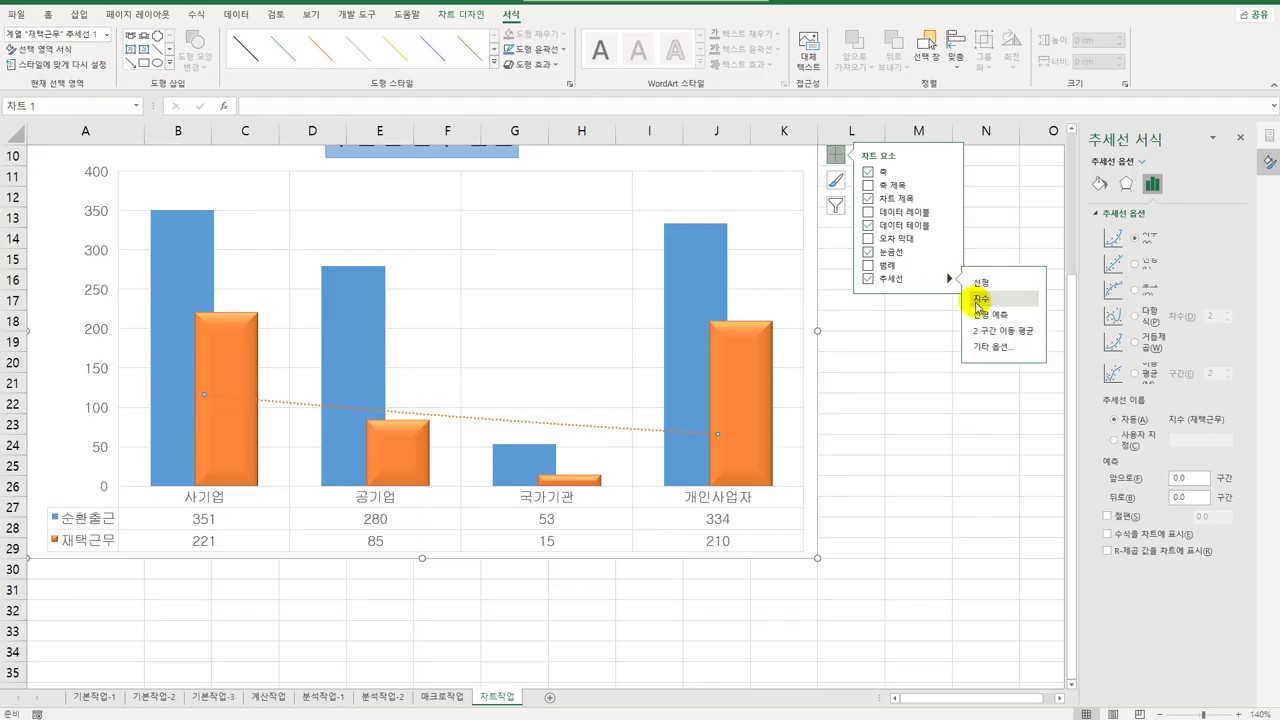
click(851, 484)
scroll(891, 464, up, 2)
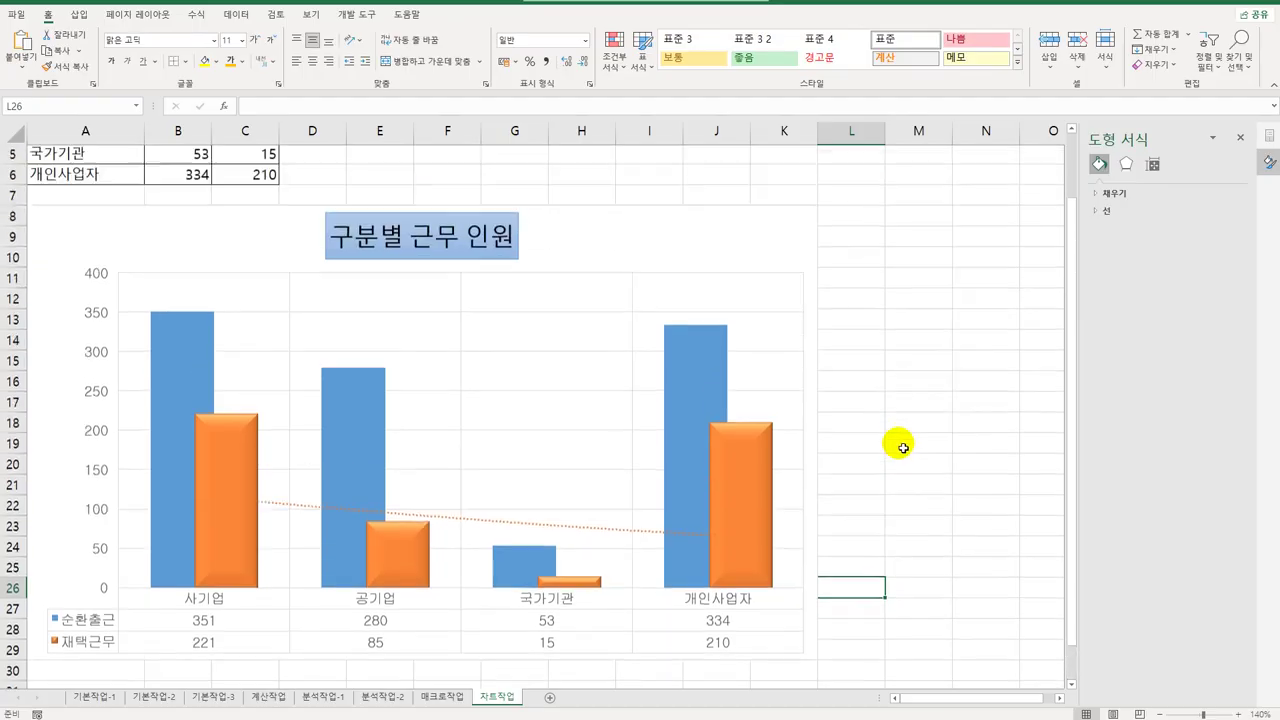
scroll(897, 443, down, 2)
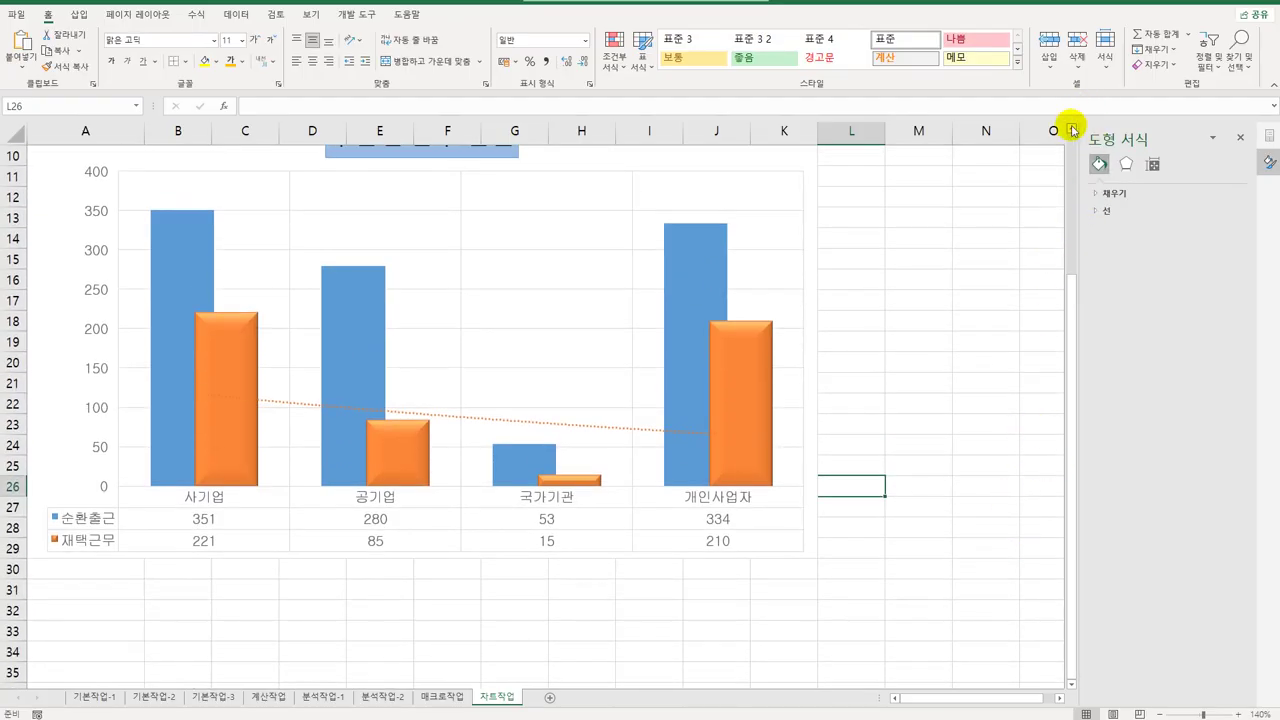
click(1071, 129)
click(1071, 129)
click(1071, 129)
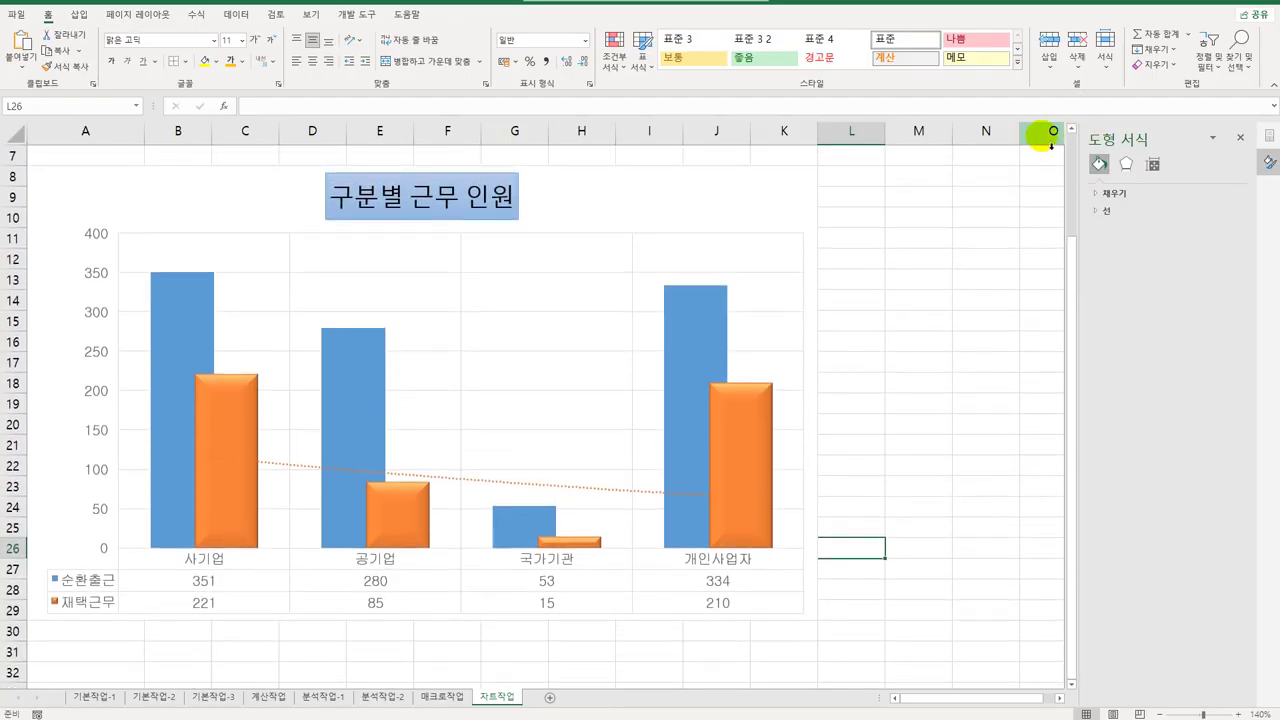